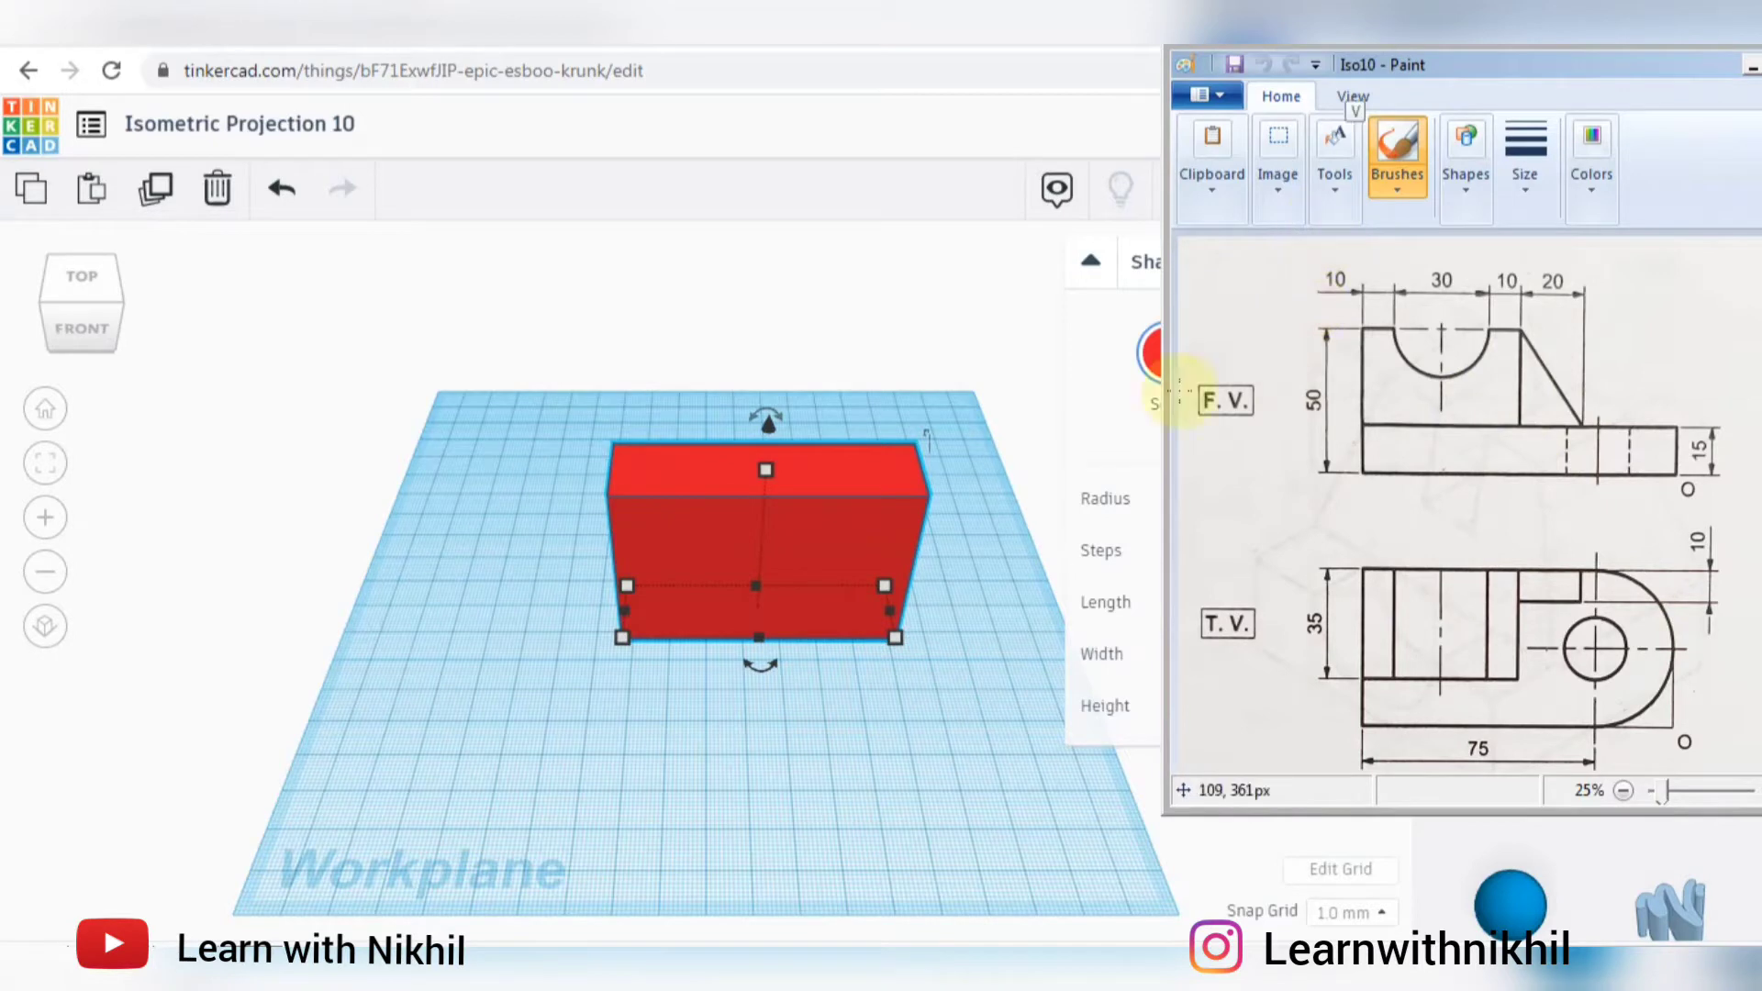
- Consult the isometric reference drawing, set the red box's depth to 50 mm, and reposition it on the workplane
{"action": "left_click", "coordinate": [138, 965]}
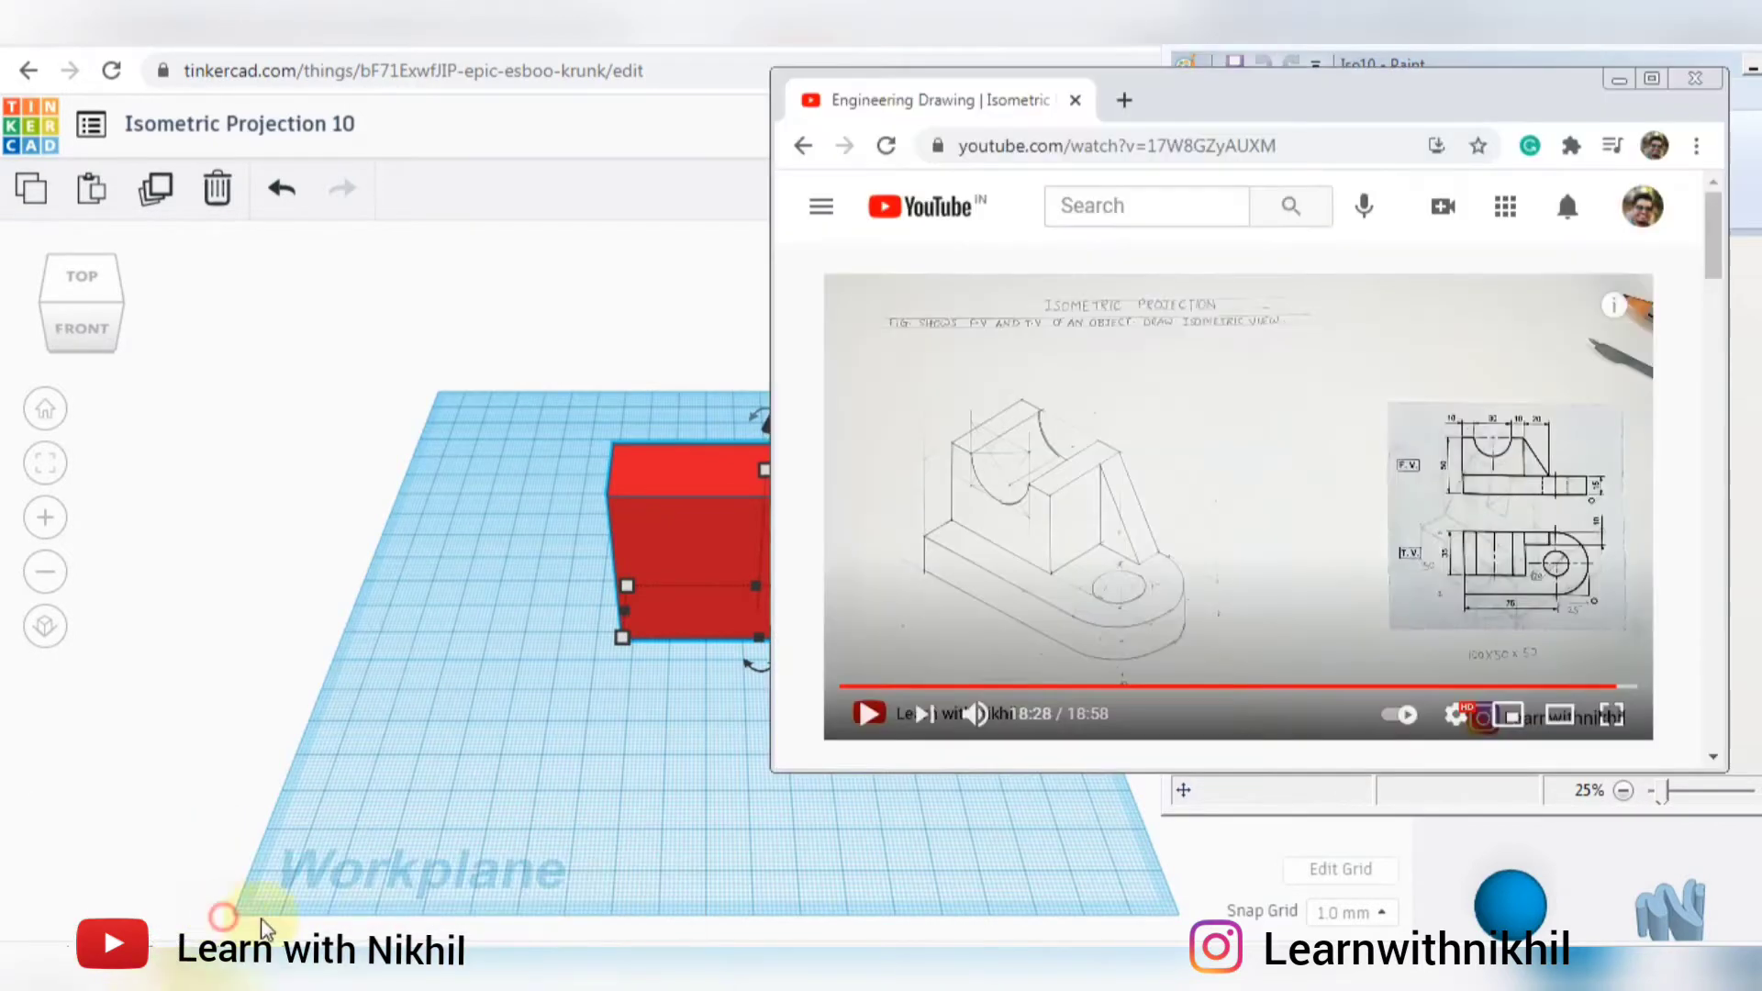
{"action": "left_click", "coordinate": [229, 914]}
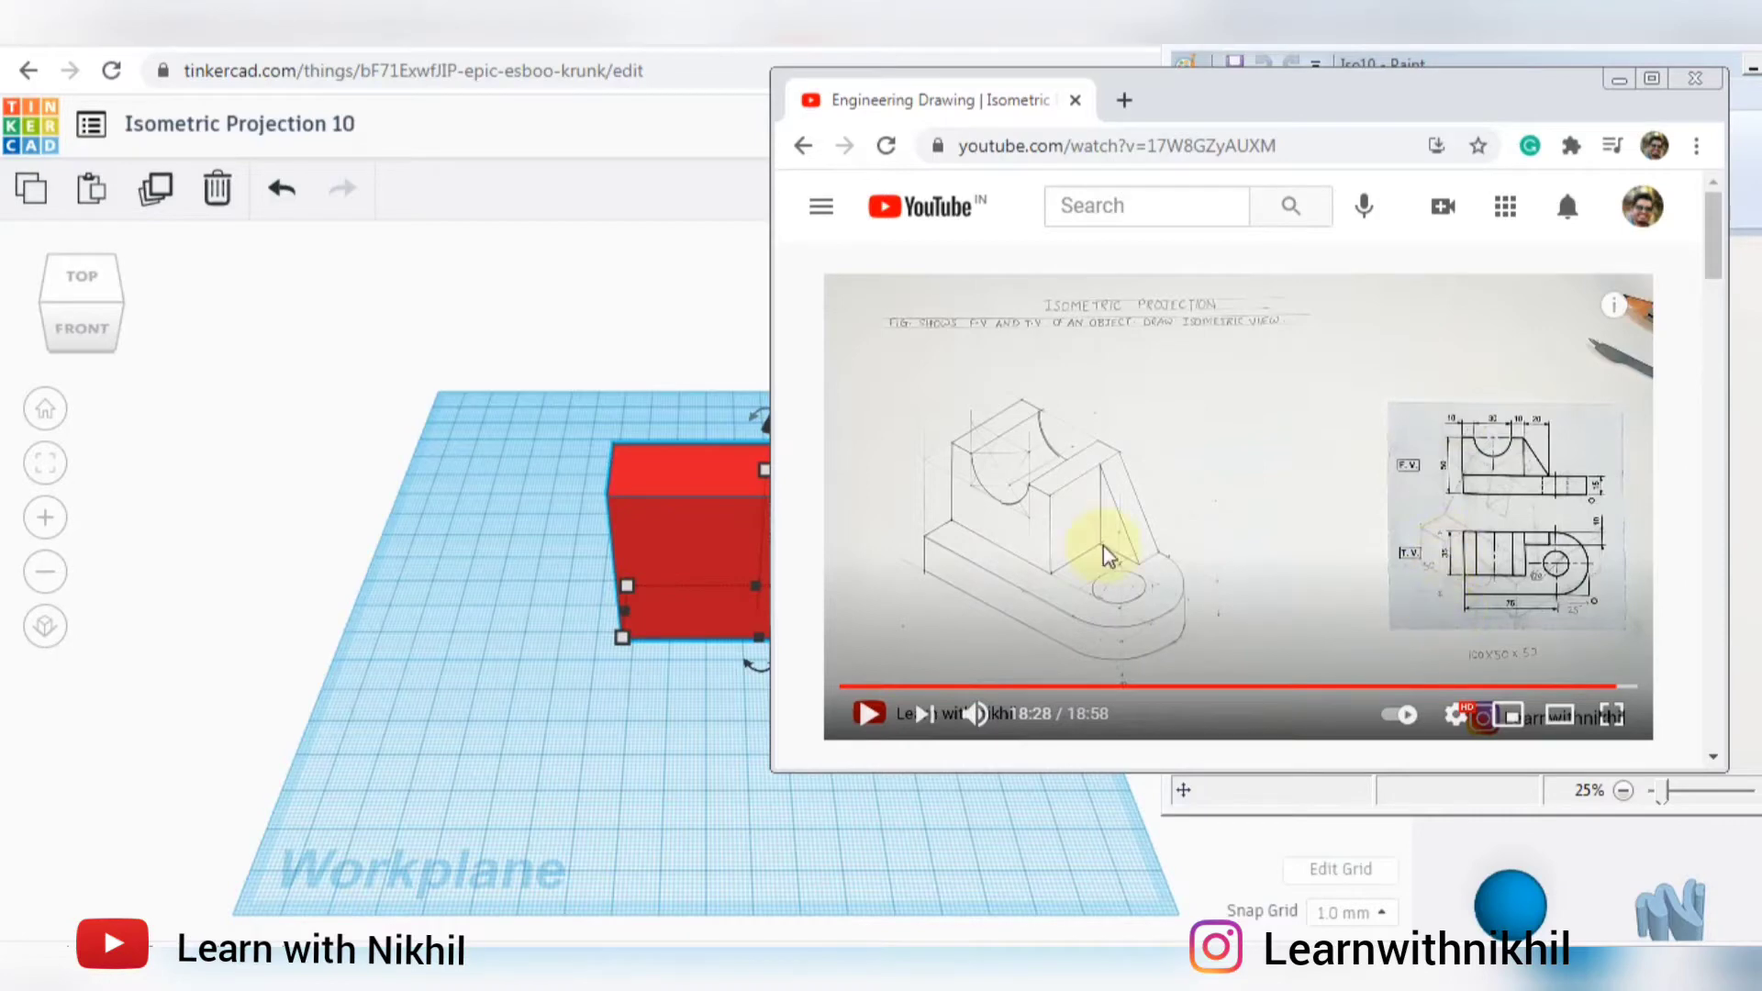
{"action": "left_click", "coordinate": [560, 514]}
{"action": "right_click_drag", "start_coordinate": [590, 617], "coordinate": [892, 606]}
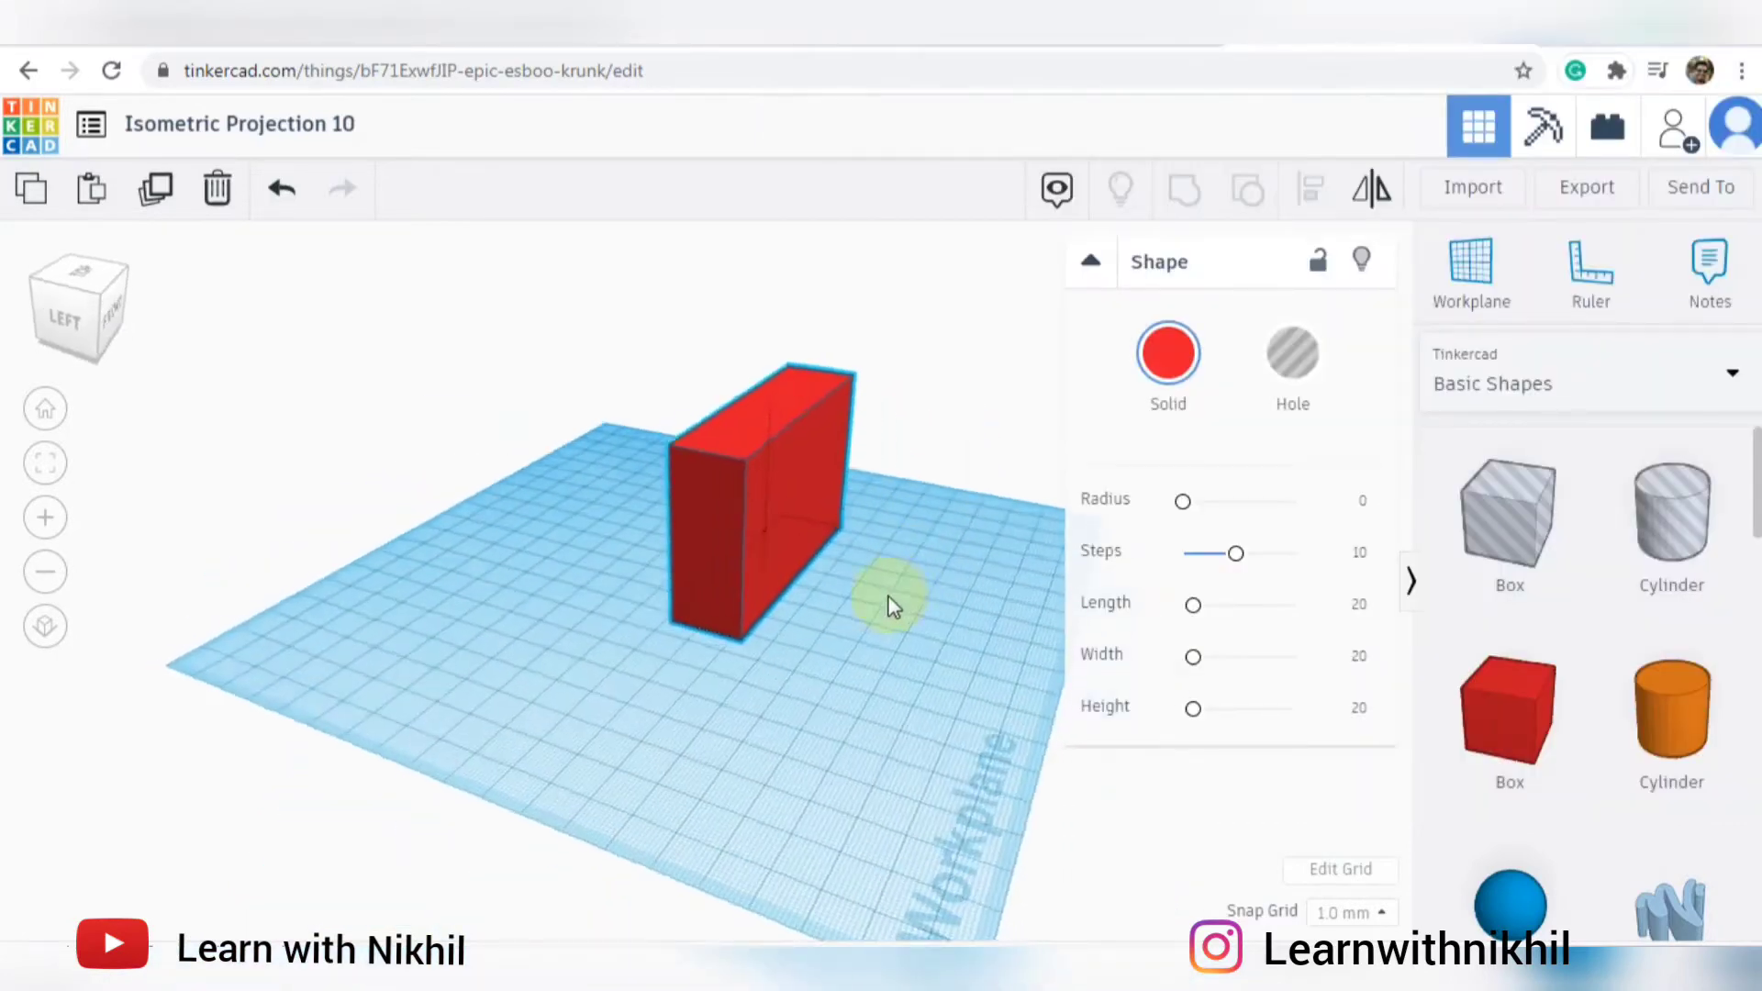
{"action": "mouse_move", "coordinate": [667, 620]}
{"action": "left_click", "coordinate": [636, 707]}
{"action": "type", "text": "5"}
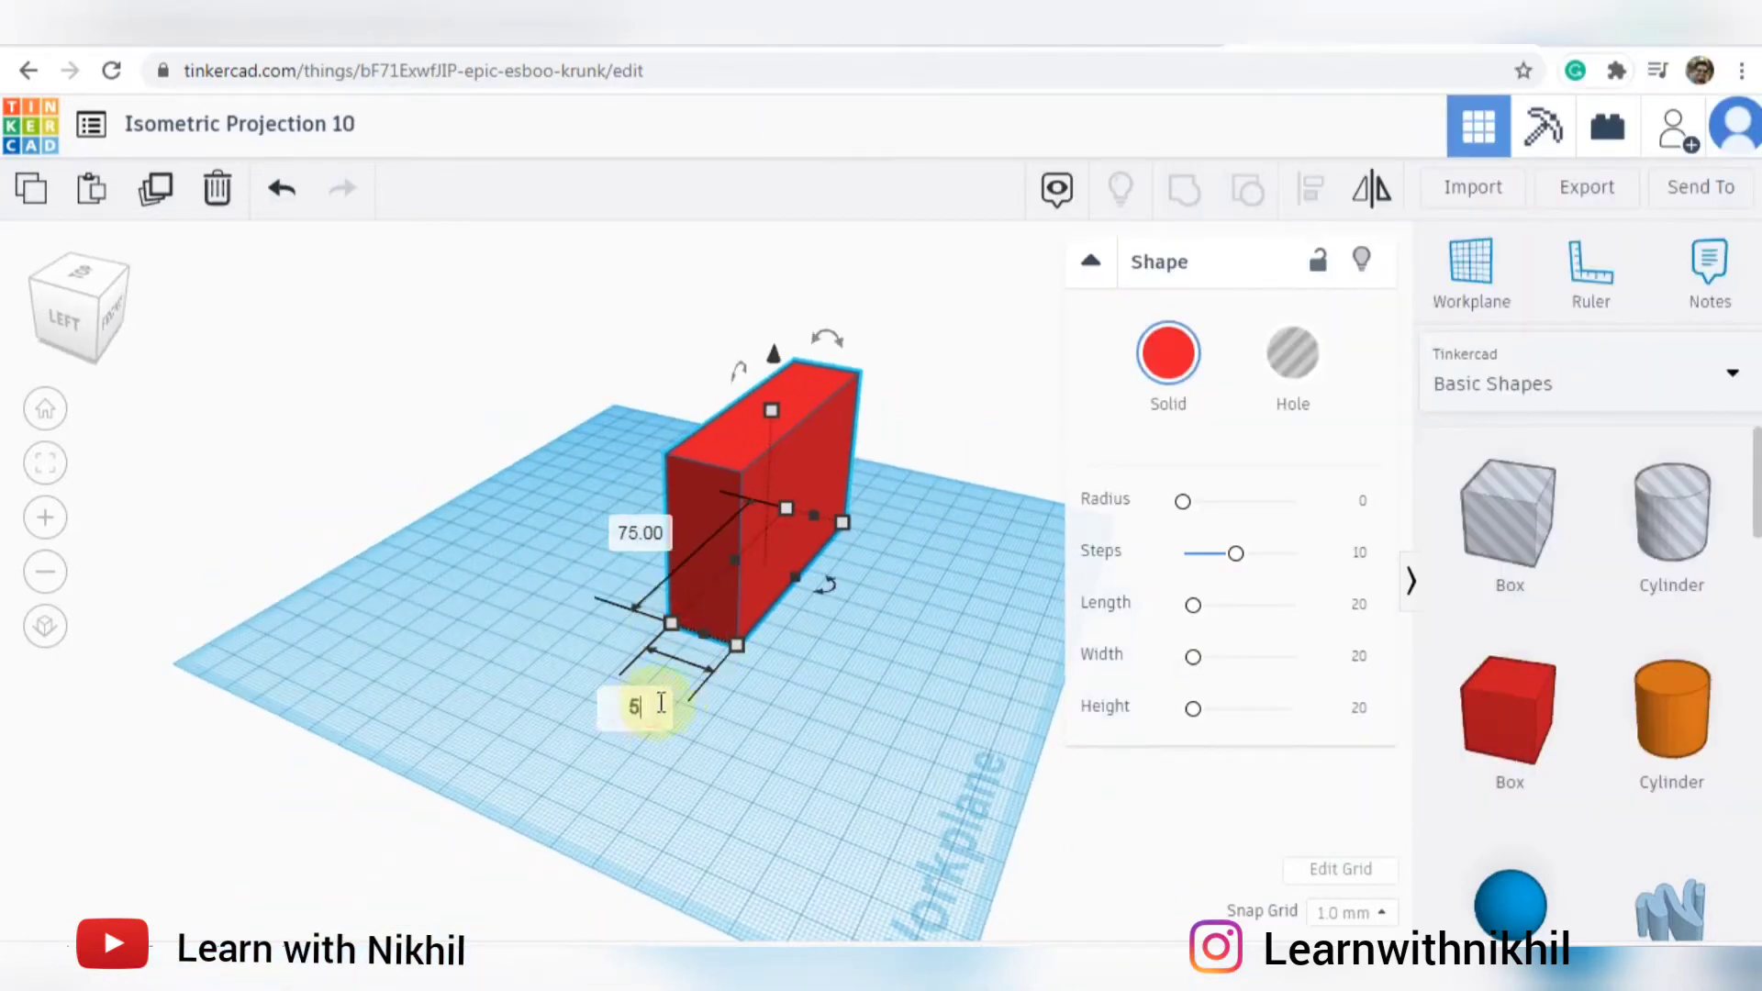
{"action": "type", "text": ".0"}
{"action": "key", "text": "Return"}
{"action": "left_click_drag", "start_coordinate": [743, 577], "coordinate": [740, 645]}
{"action": "right_click_drag", "start_coordinate": [951, 588], "coordinate": [610, 601]}
- Check the base thickness in the reference drawing and set the red box's height to 15 mm
{"action": "key", "text": "alt+Tab"}
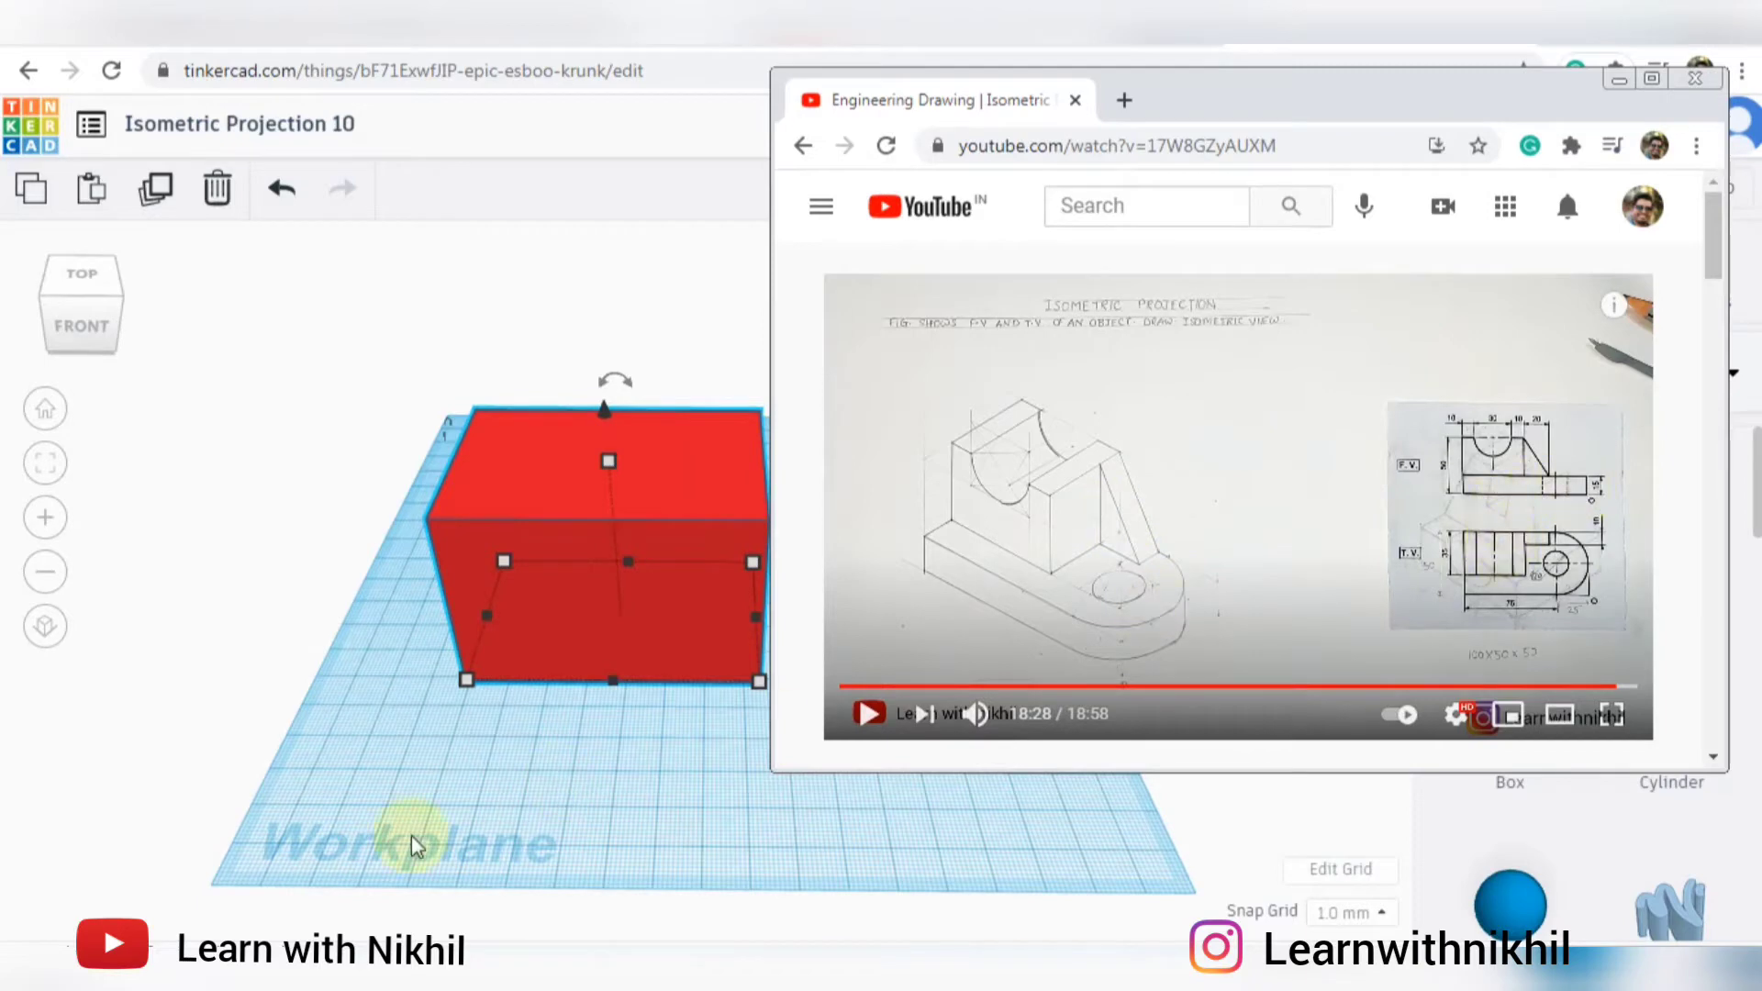
{"action": "key", "text": "alt+Tab"}
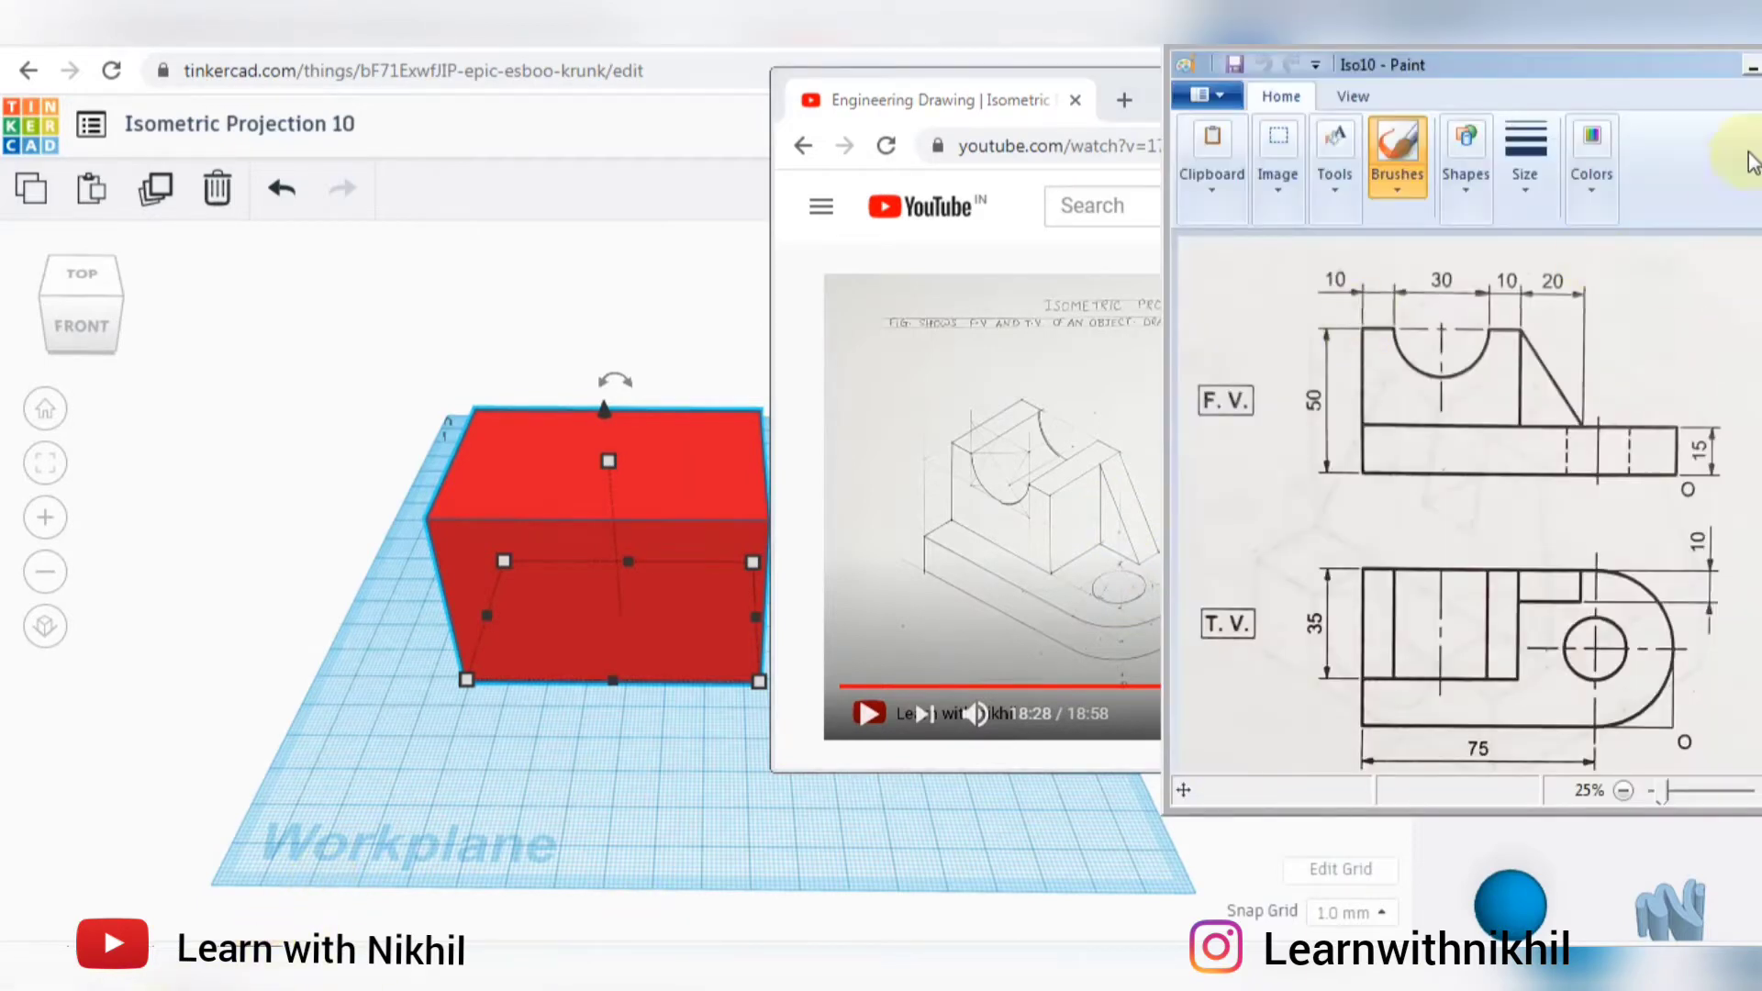
{"action": "left_click", "coordinate": [609, 459]}
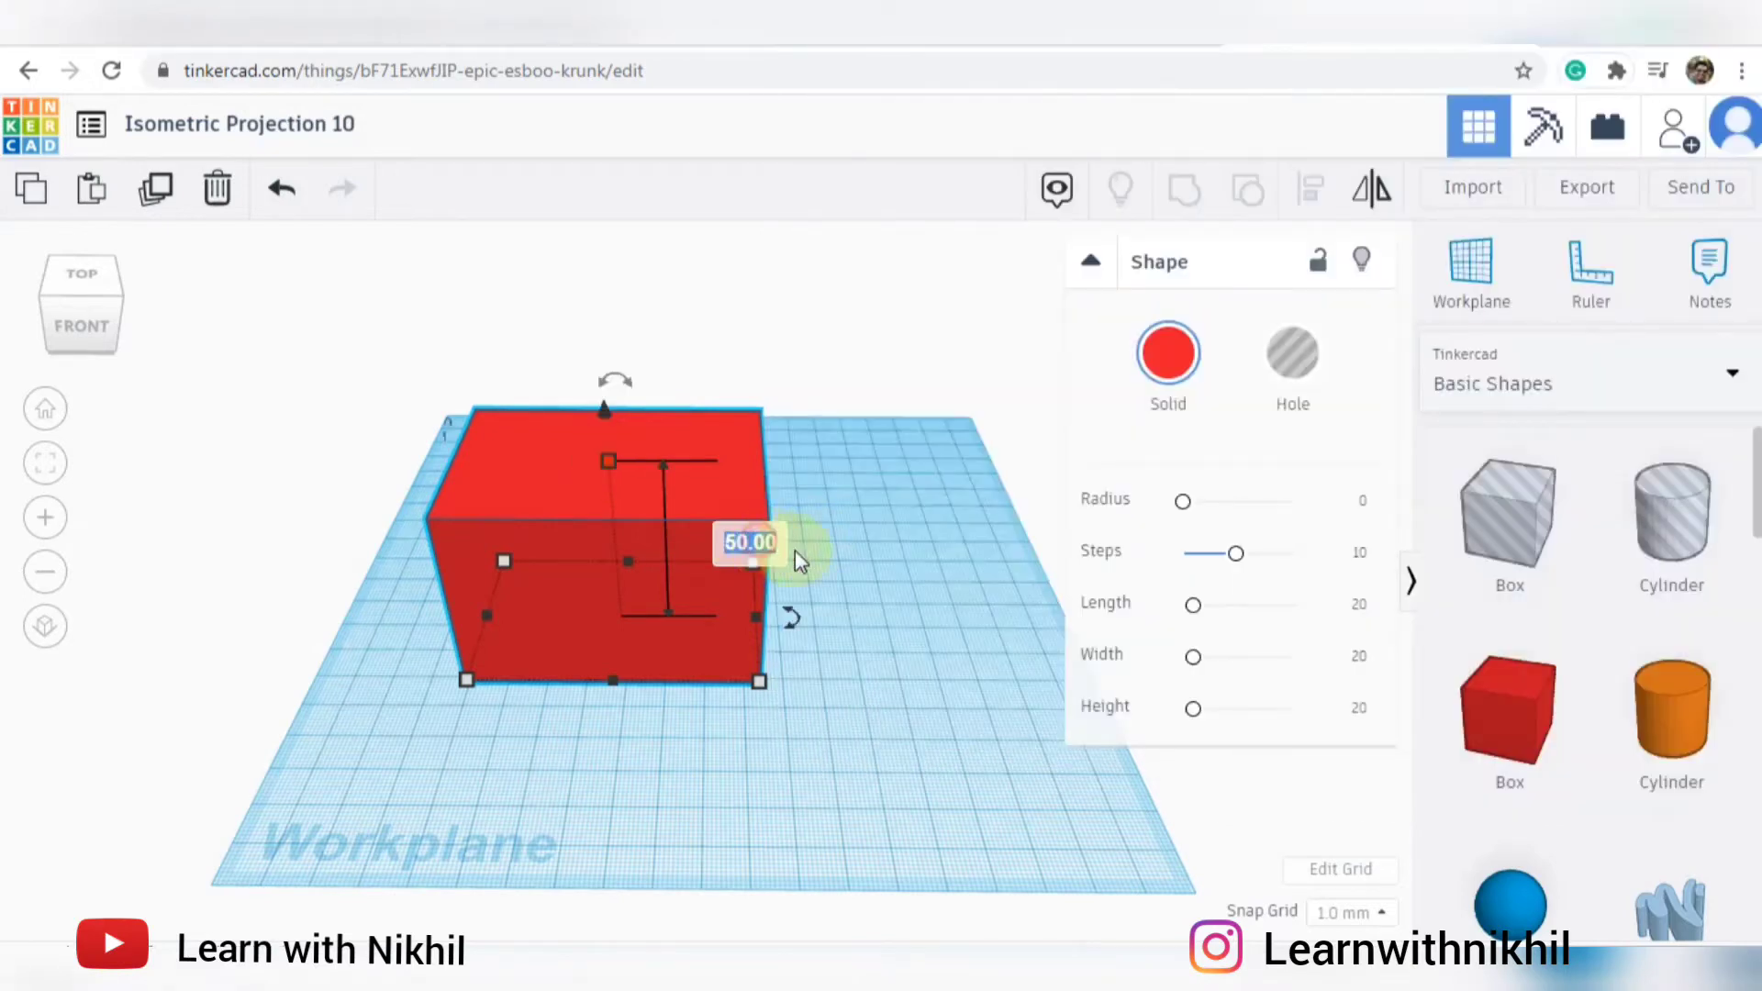
{"action": "type", "text": "15"}
{"action": "key", "text": "Return"}
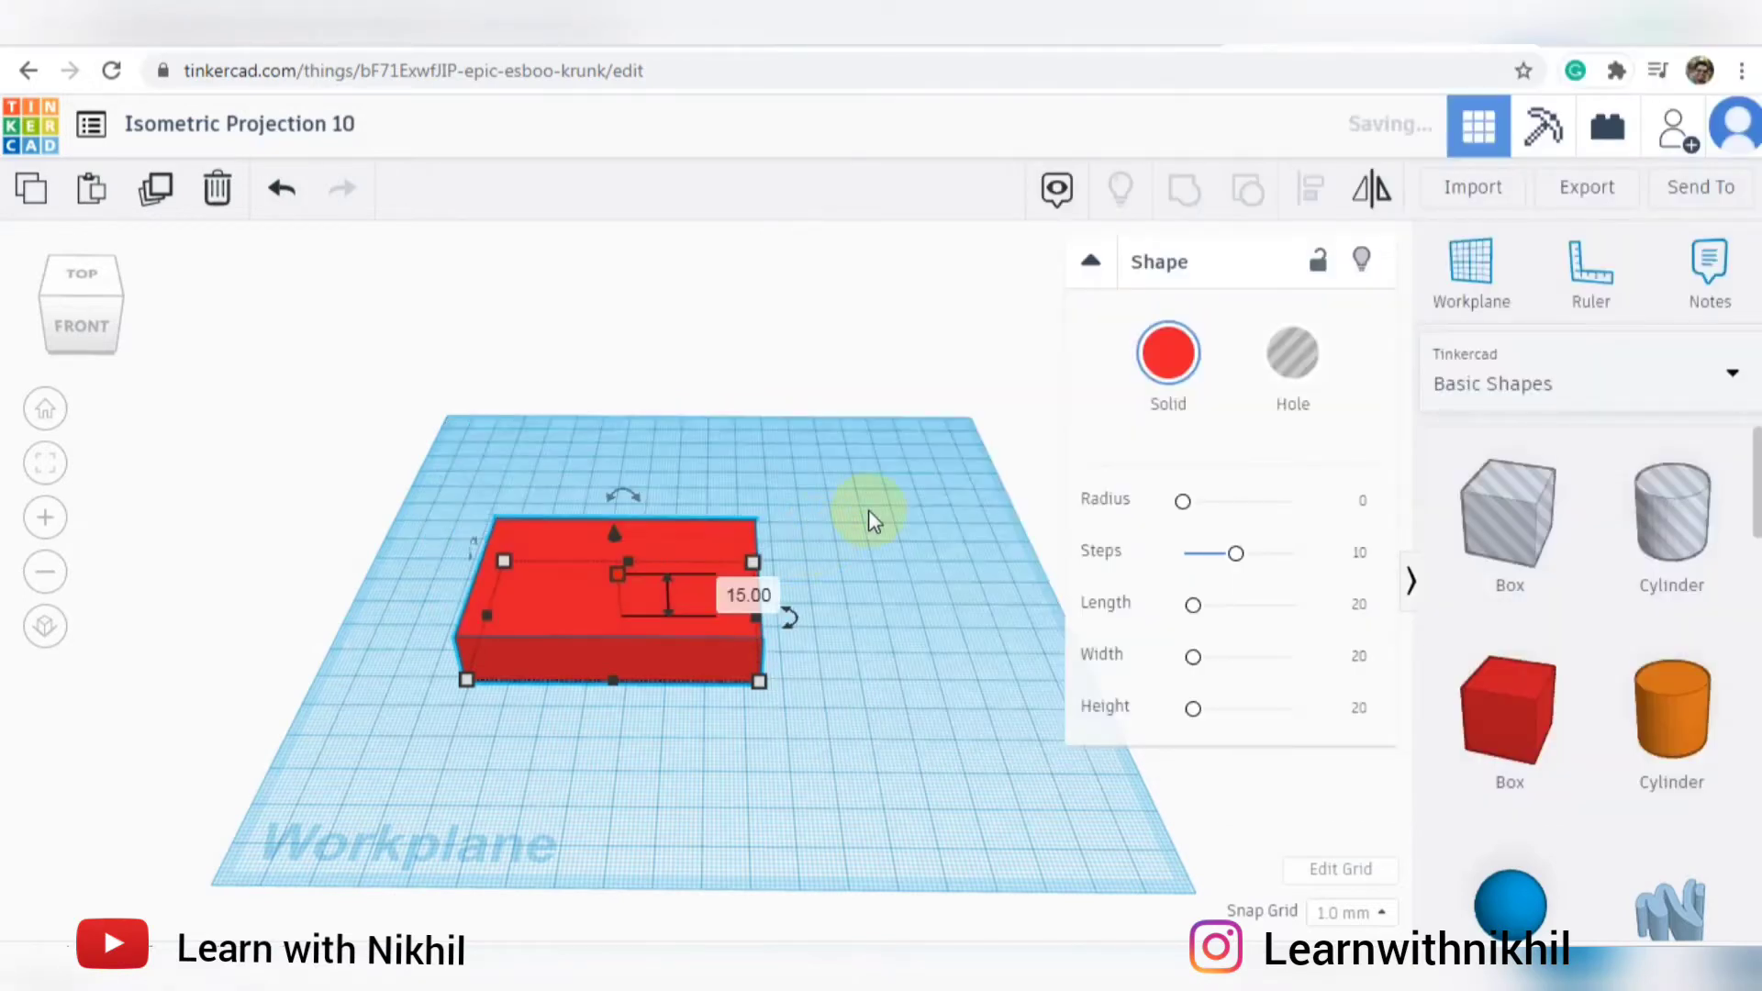
{"action": "left_click", "coordinate": [884, 578]}
- Check the rounded end in the reference drawing and add a solid cylinder with 64 sides beside the box
{"action": "key", "text": "alt+Tab"}
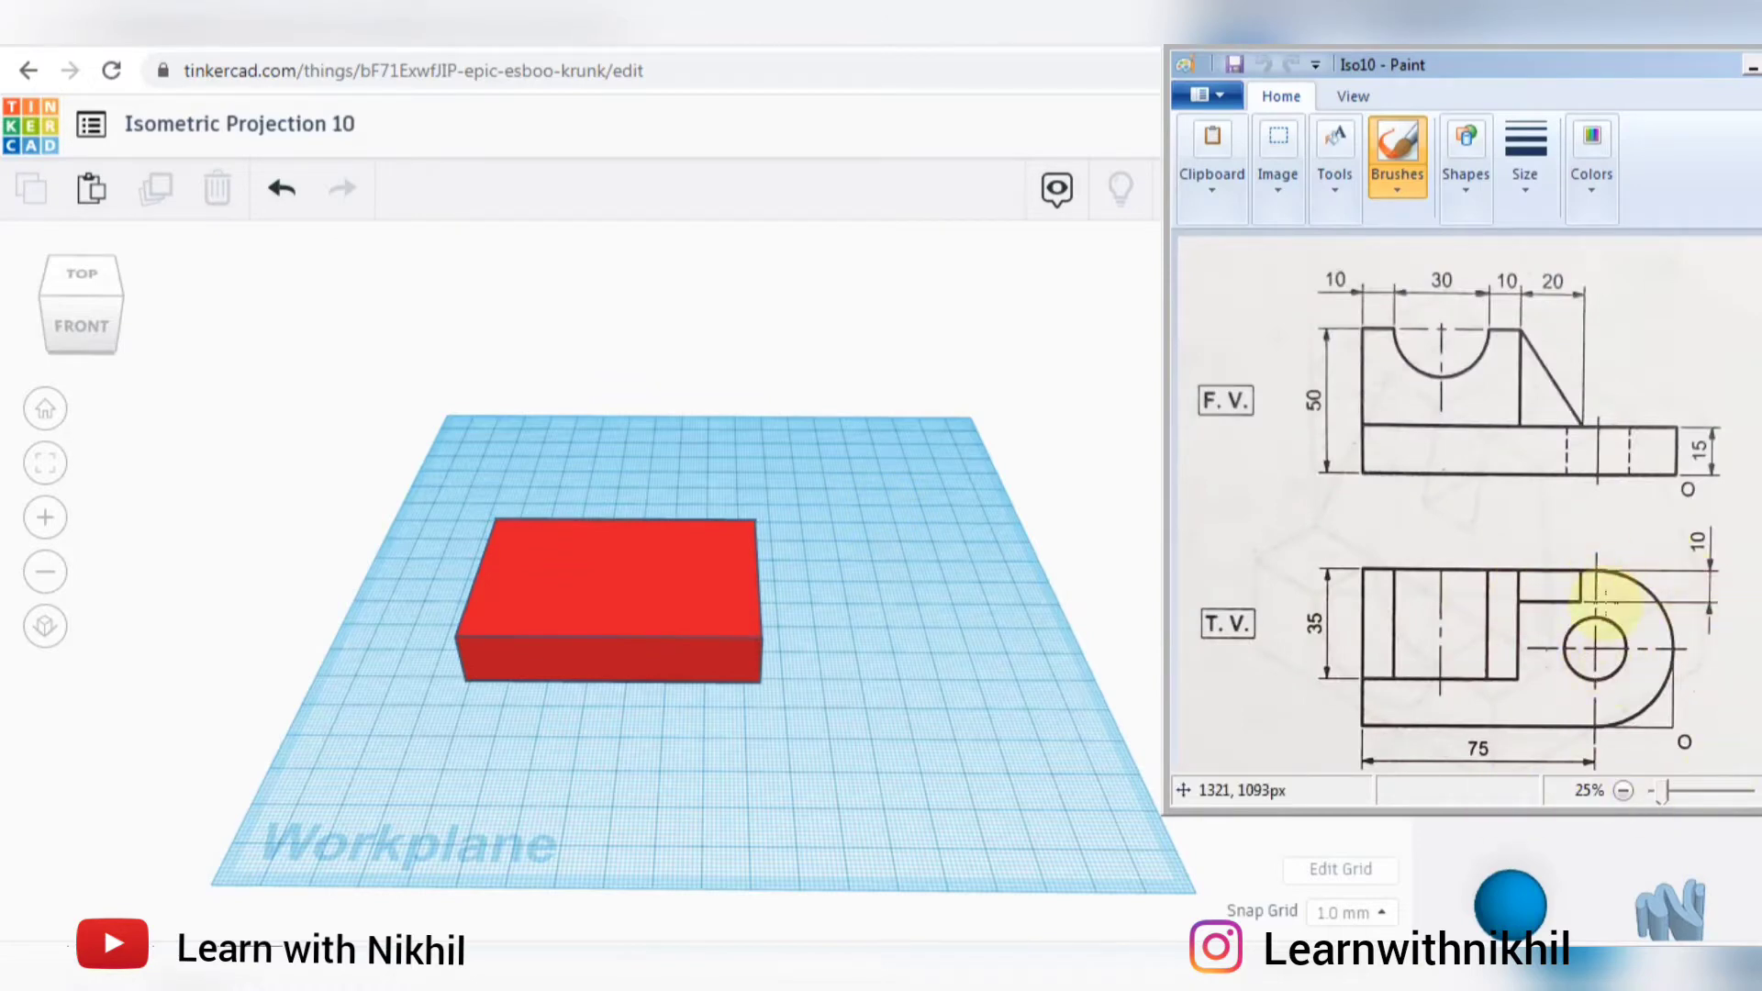
{"action": "left_click", "coordinate": [1031, 550]}
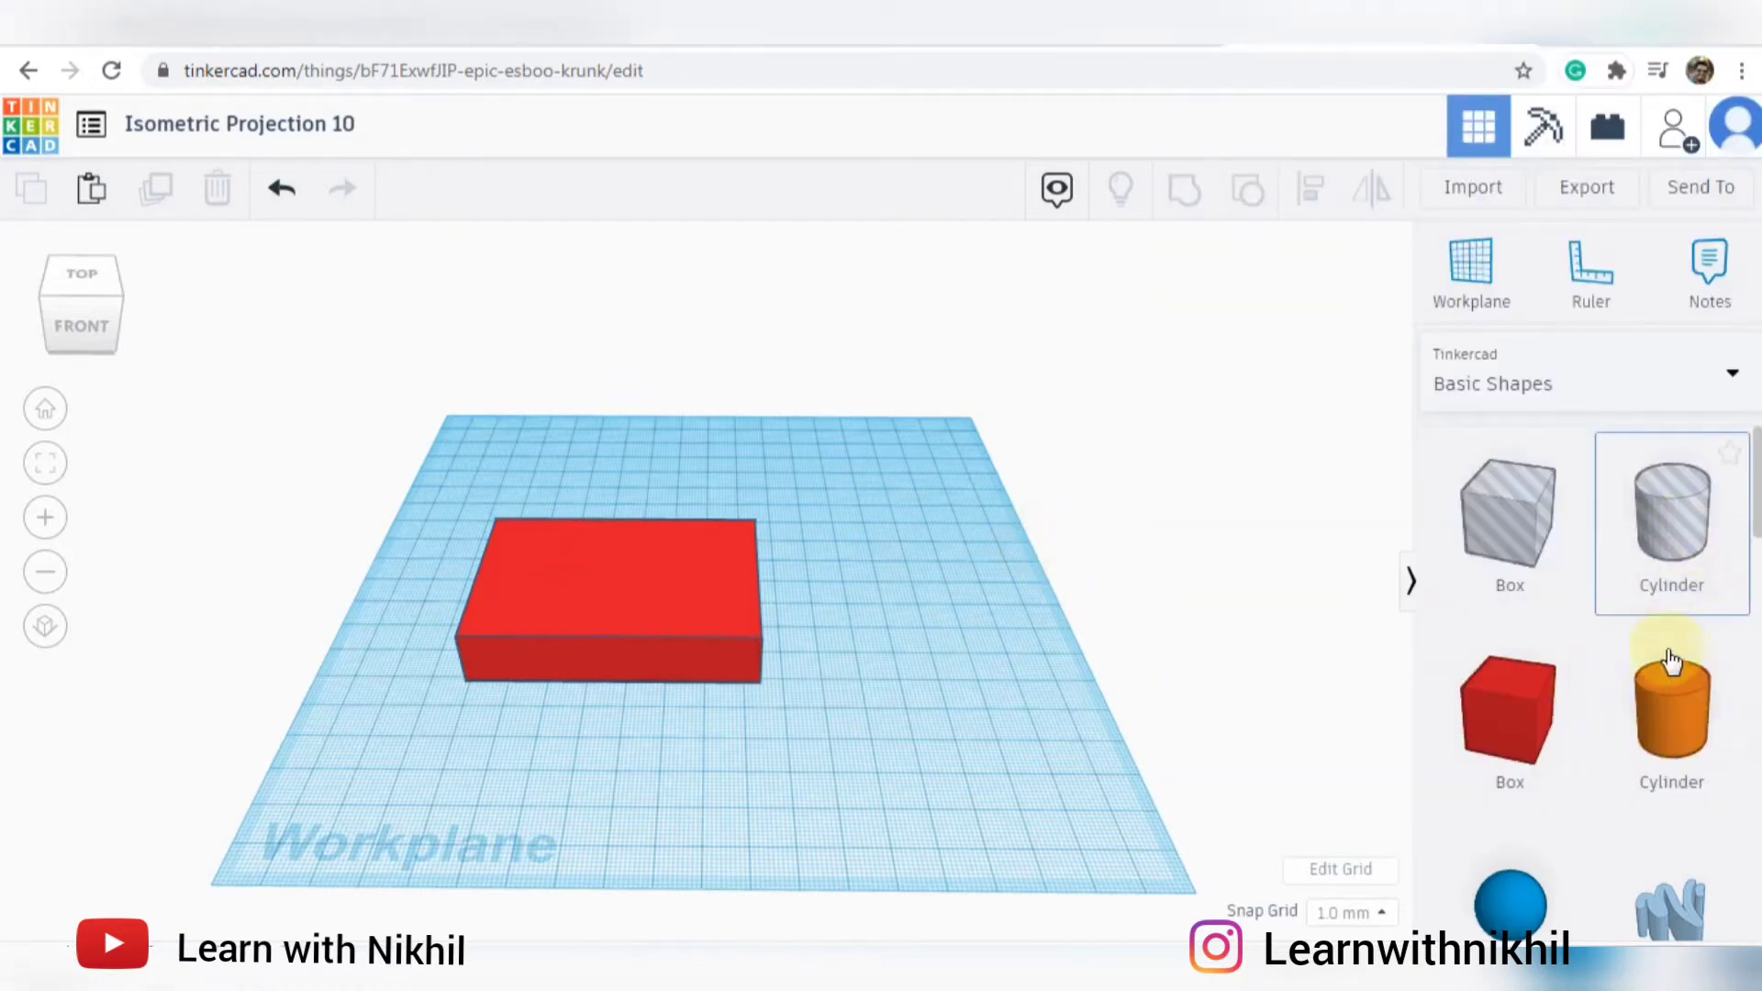
{"action": "left_click_drag", "start_coordinate": [1671, 661], "coordinate": [963, 634]}
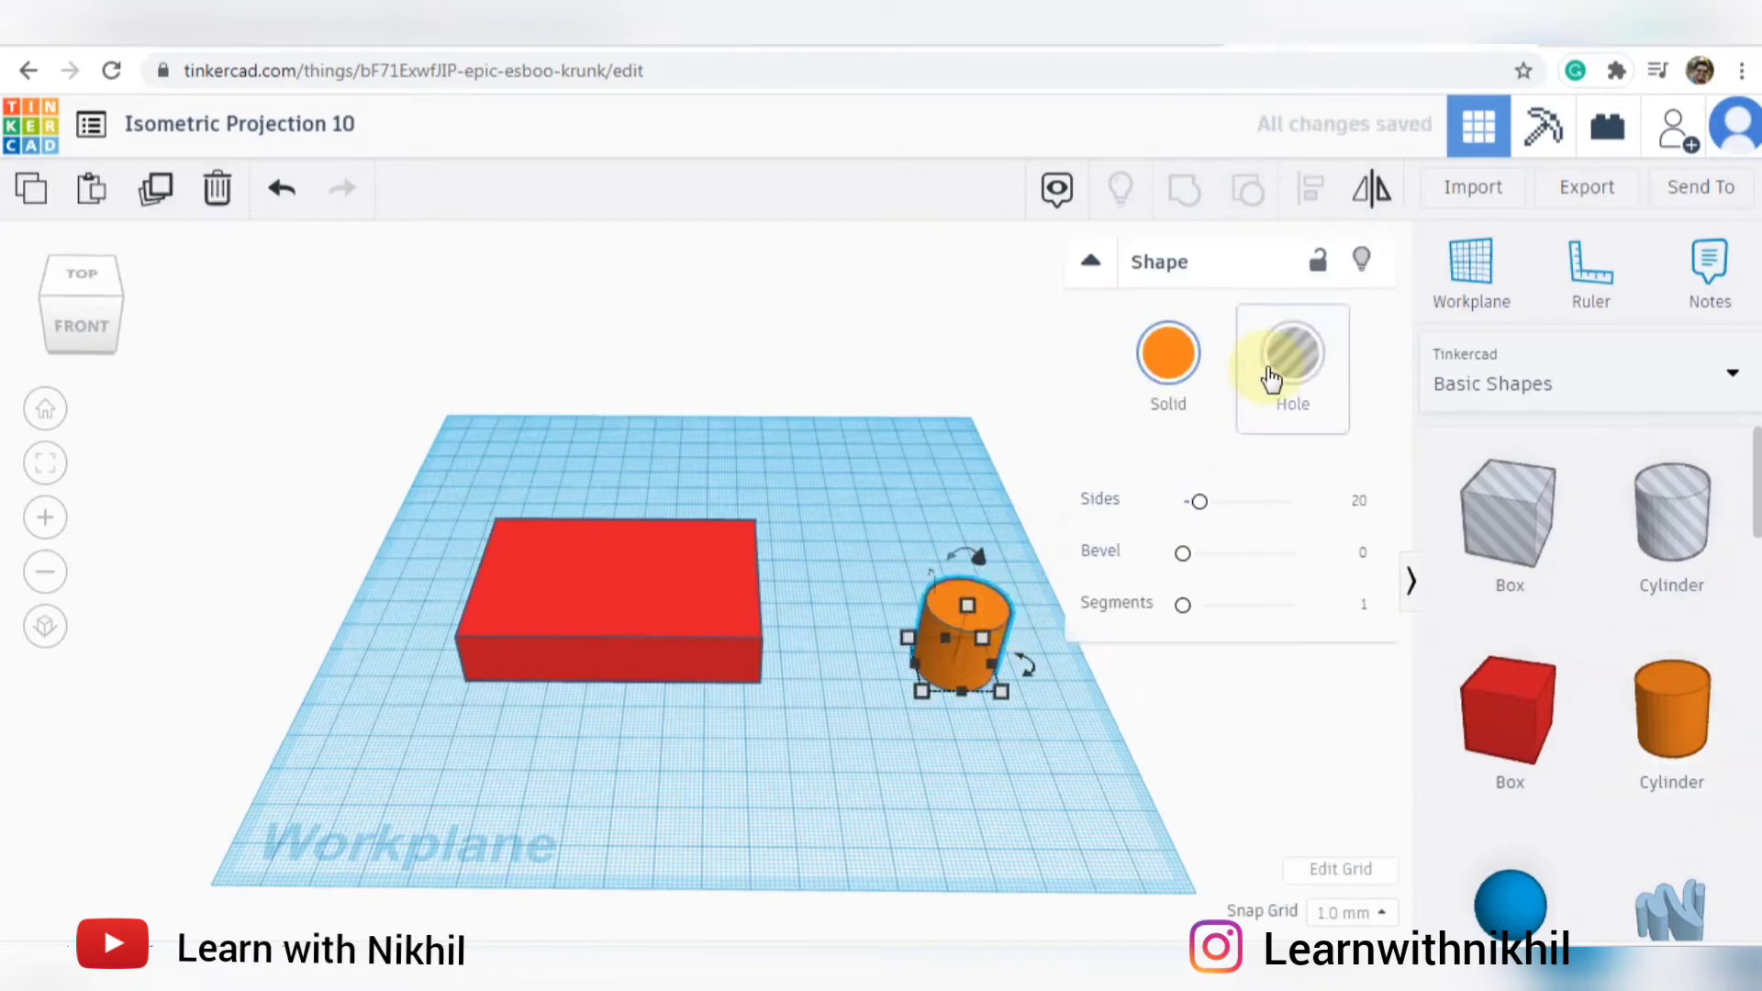
{"action": "left_click_drag", "start_coordinate": [1200, 501], "coordinate": [1451, 504]}
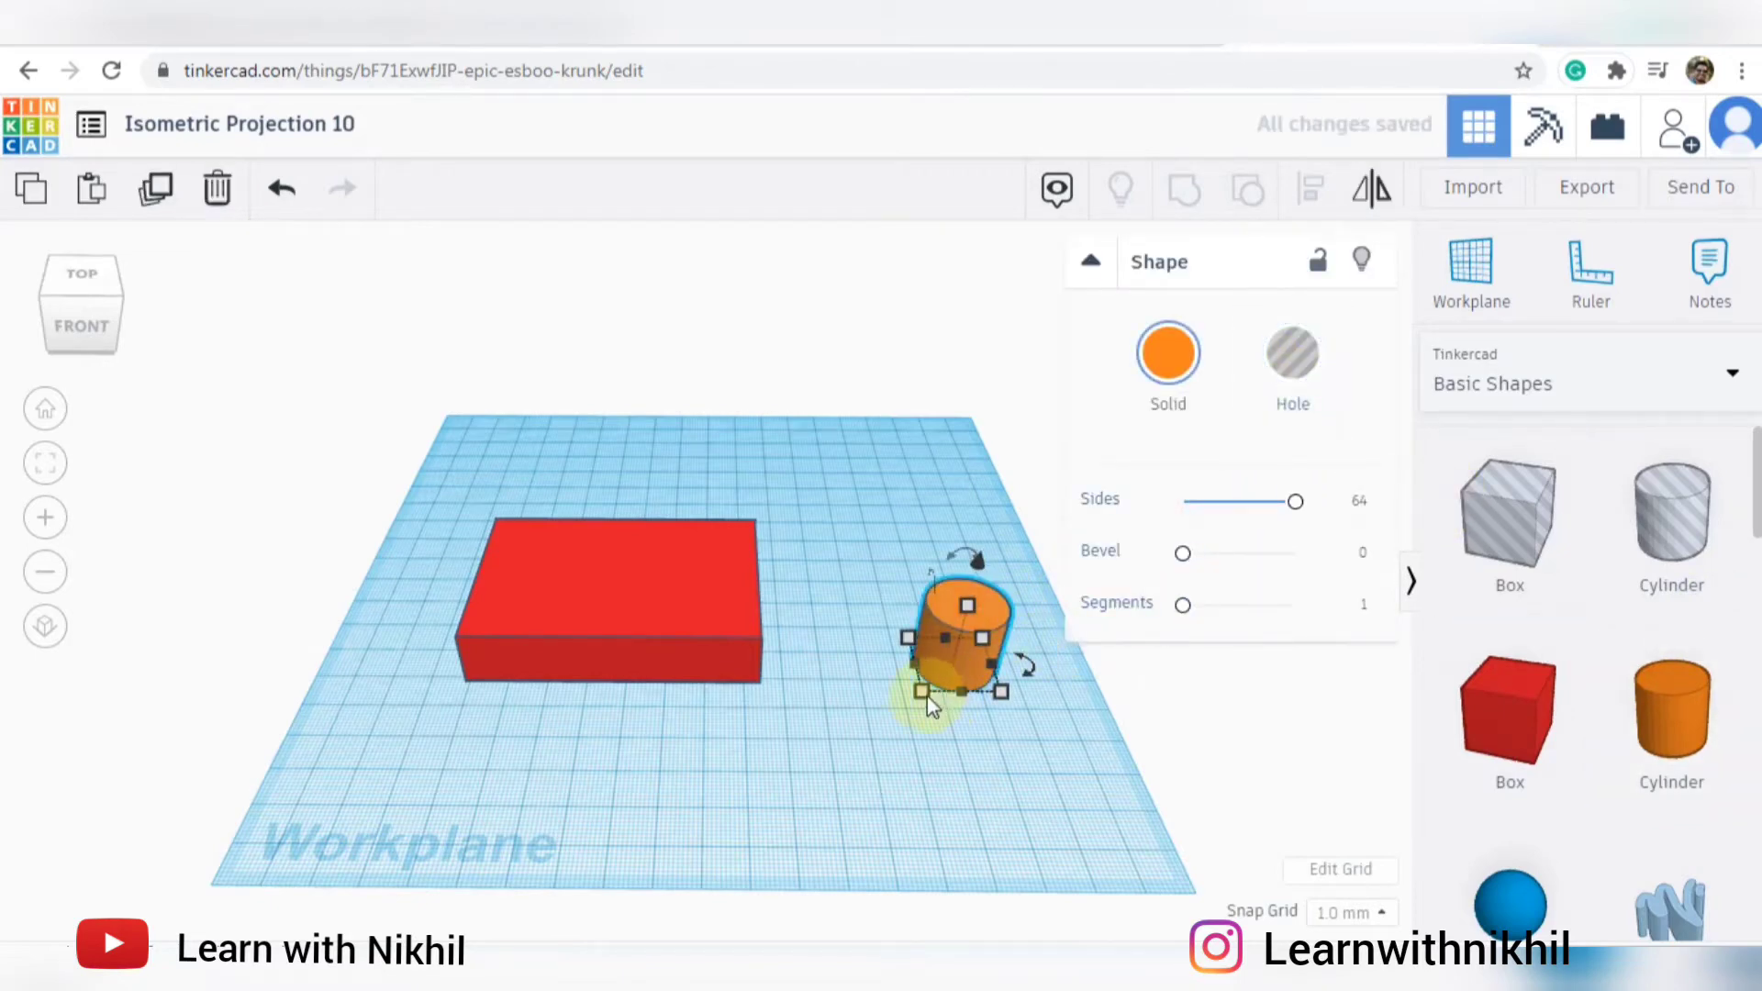
- Set the cylinder's length and width to 50 mm and move it close to the box's free end
{"action": "mouse_move", "coordinate": [925, 694]}
{"action": "left_click", "coordinate": [788, 666]}
{"action": "type", "text": "50"}
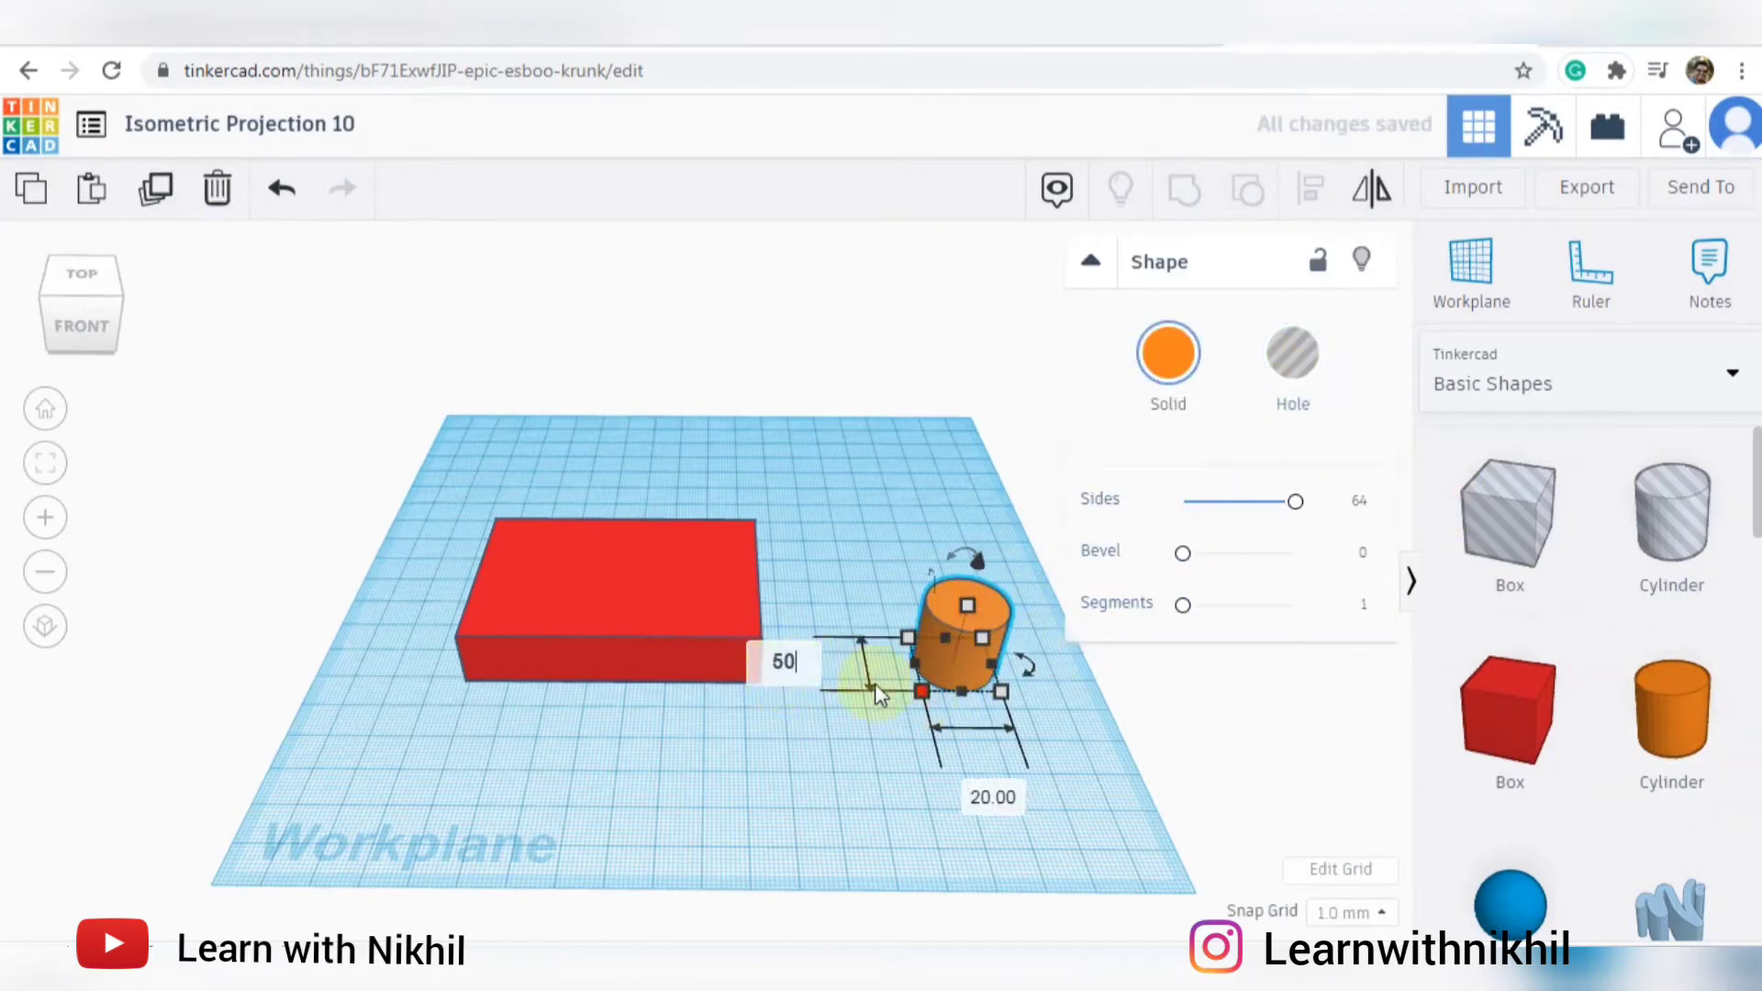
{"action": "left_click", "coordinate": [1004, 797]}
{"action": "type", "text": "50"}
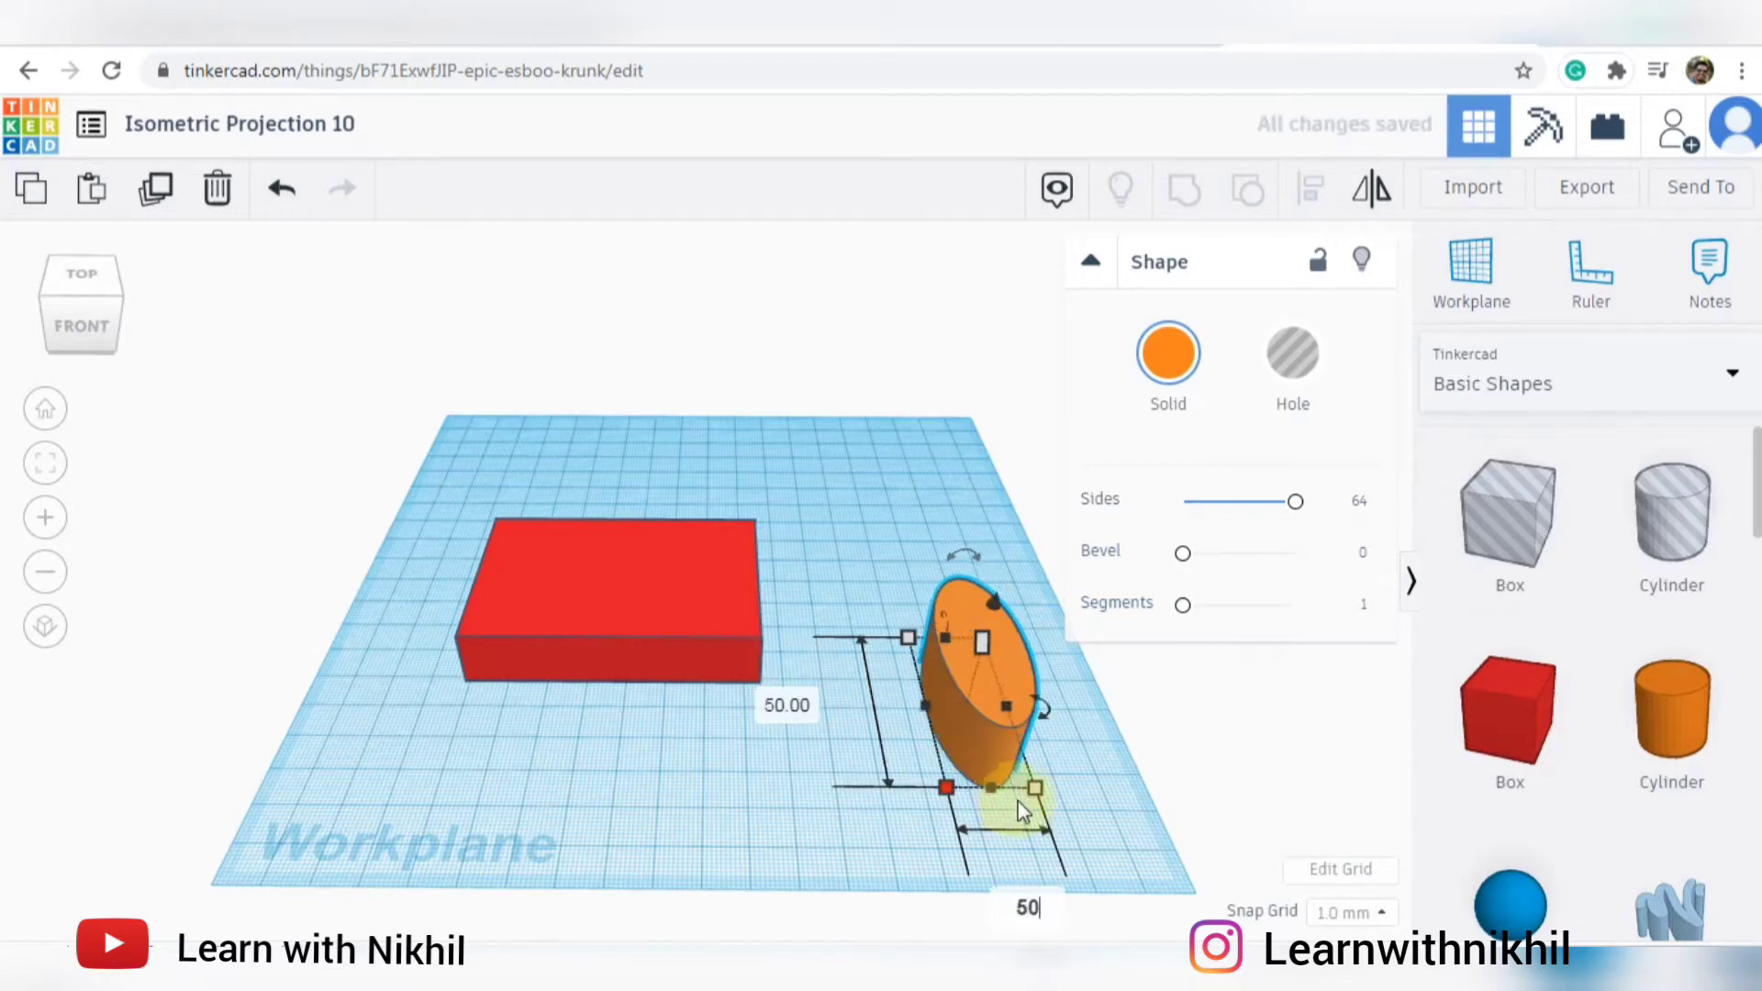
{"action": "key", "text": "Return"}
{"action": "left_click_drag", "start_coordinate": [937, 734], "coordinate": [904, 661]}
- Nudge the red box a few millimetres along the workplane, away from the cylinder
{"action": "left_click", "coordinate": [699, 653]}
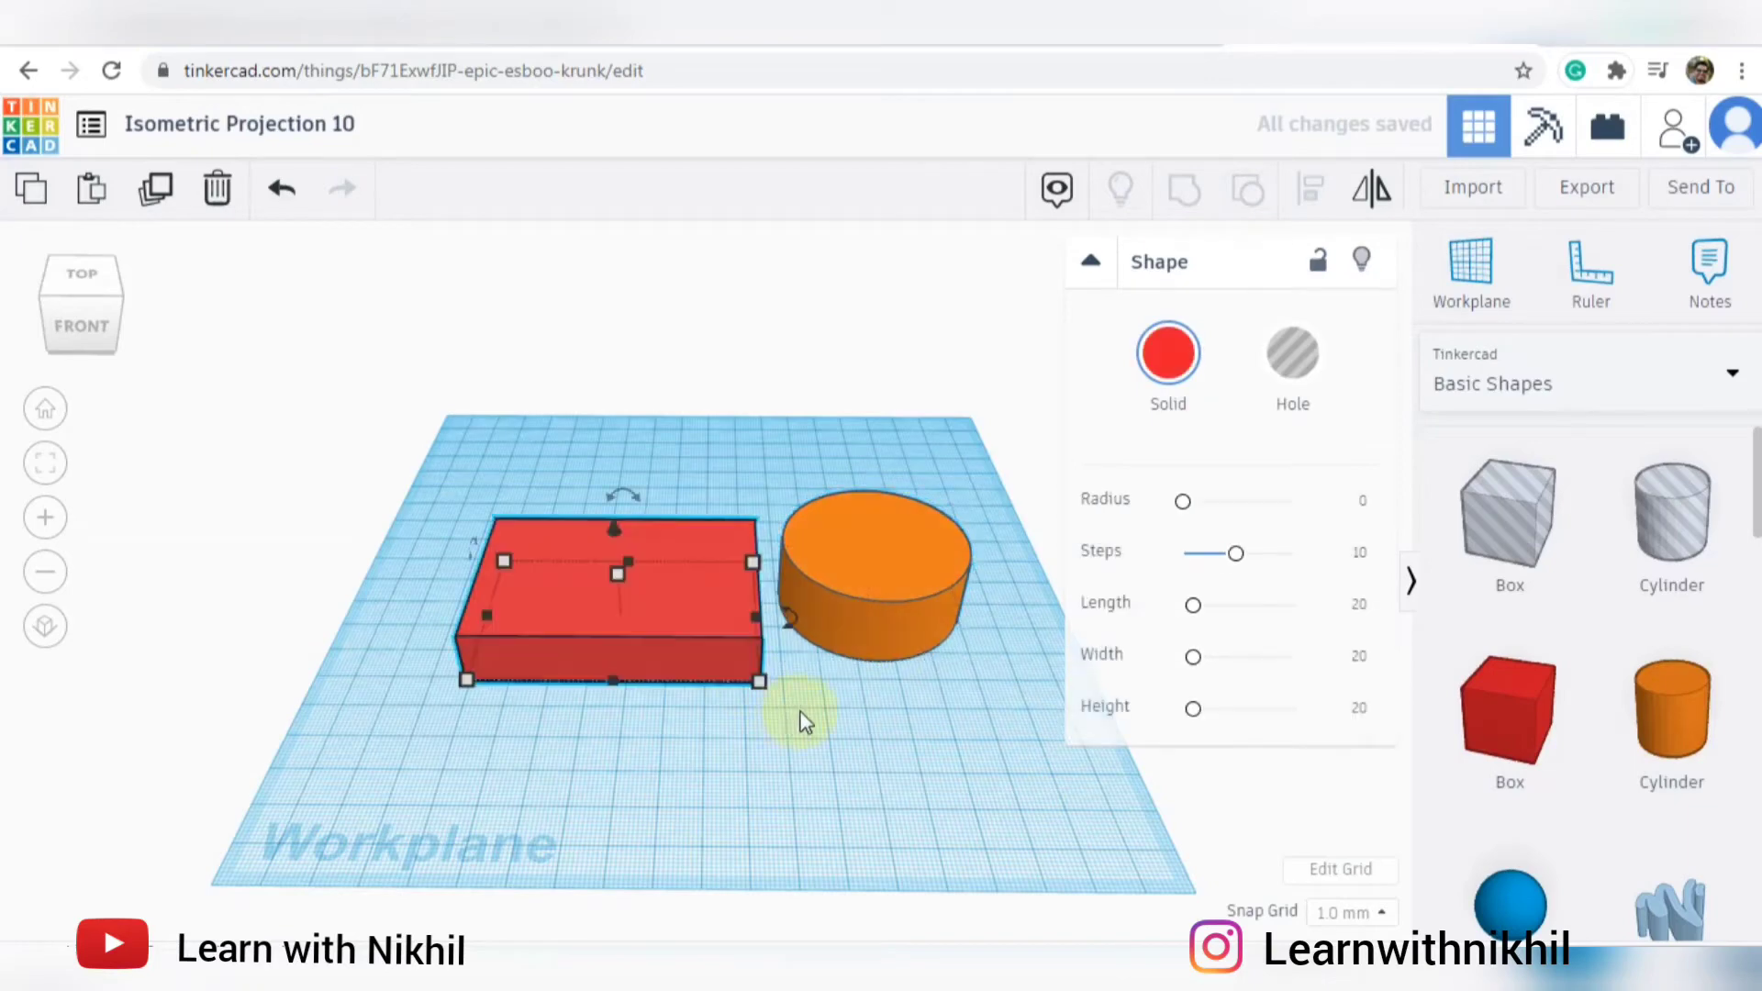
{"action": "scroll", "coordinate": [771, 705], "scroll_direction": "up", "scroll_amount": 3}
{"action": "mouse_move", "coordinate": [749, 727]}
{"action": "left_mouse_down"}
{"action": "mouse_move", "coordinate": [714, 730]}
{"action": "mouse_move", "coordinate": [718, 716]}
{"action": "left_mouse_up"}
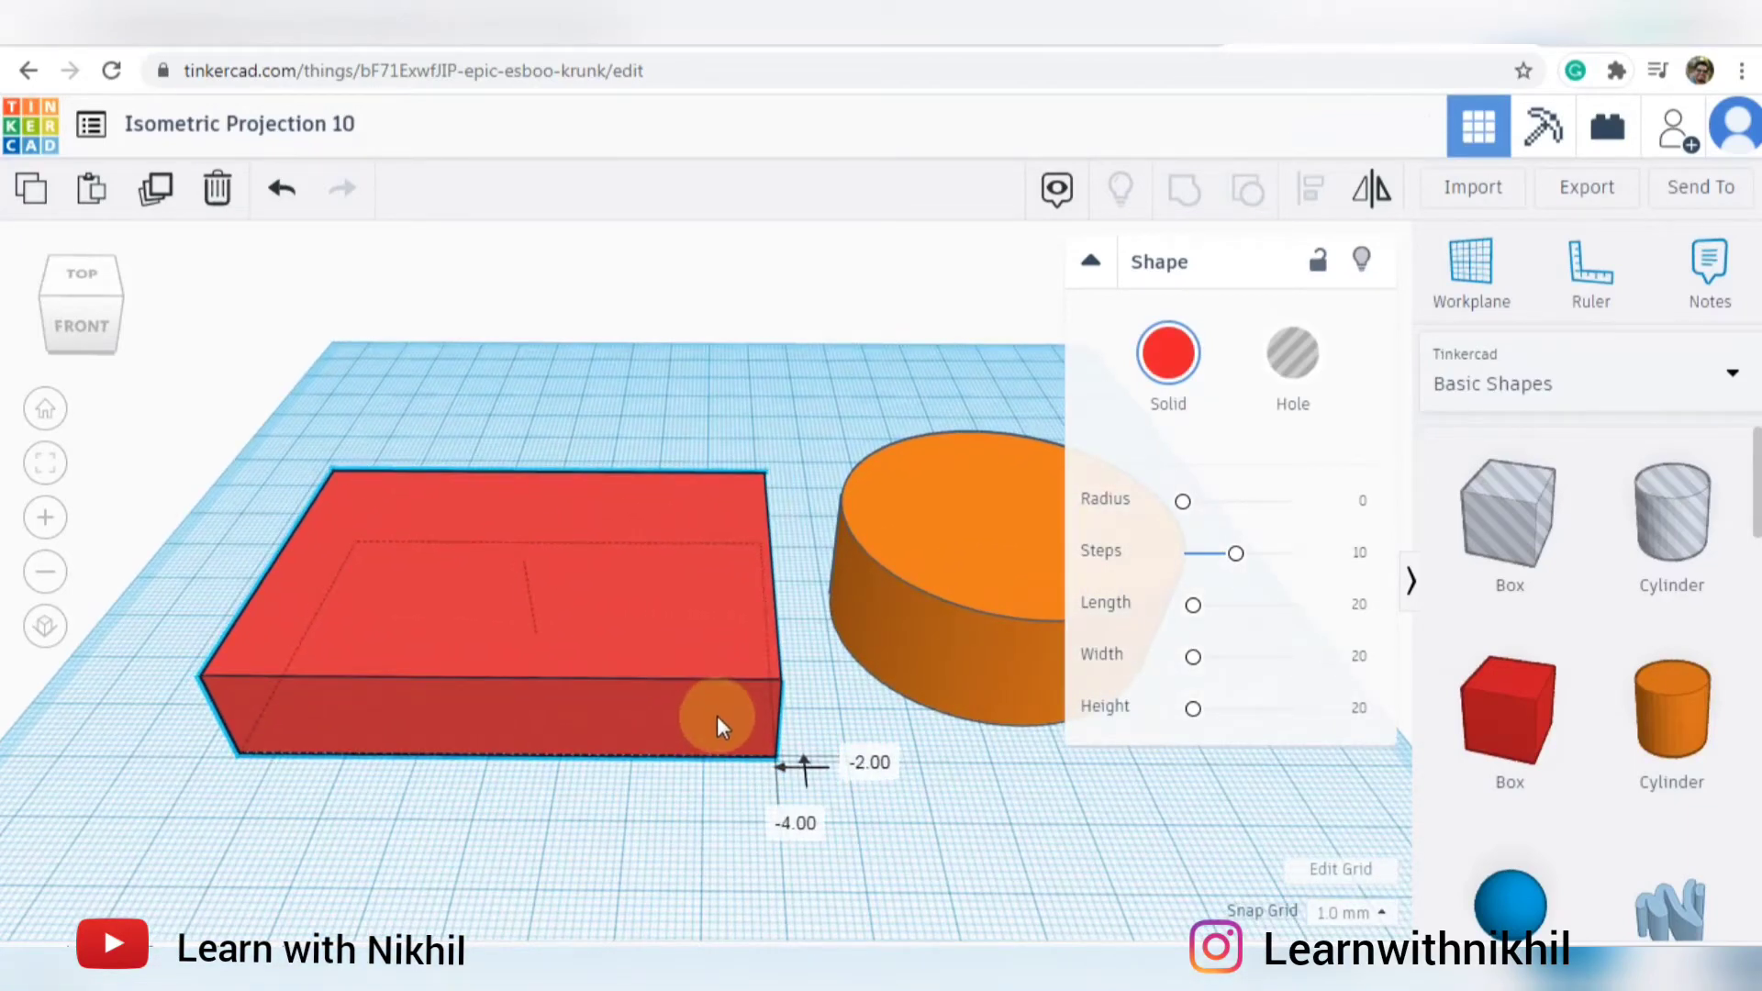
{"action": "left_click", "coordinate": [987, 794]}
{"action": "scroll", "coordinate": [817, 768], "scroll_direction": "up", "scroll_amount": 3}
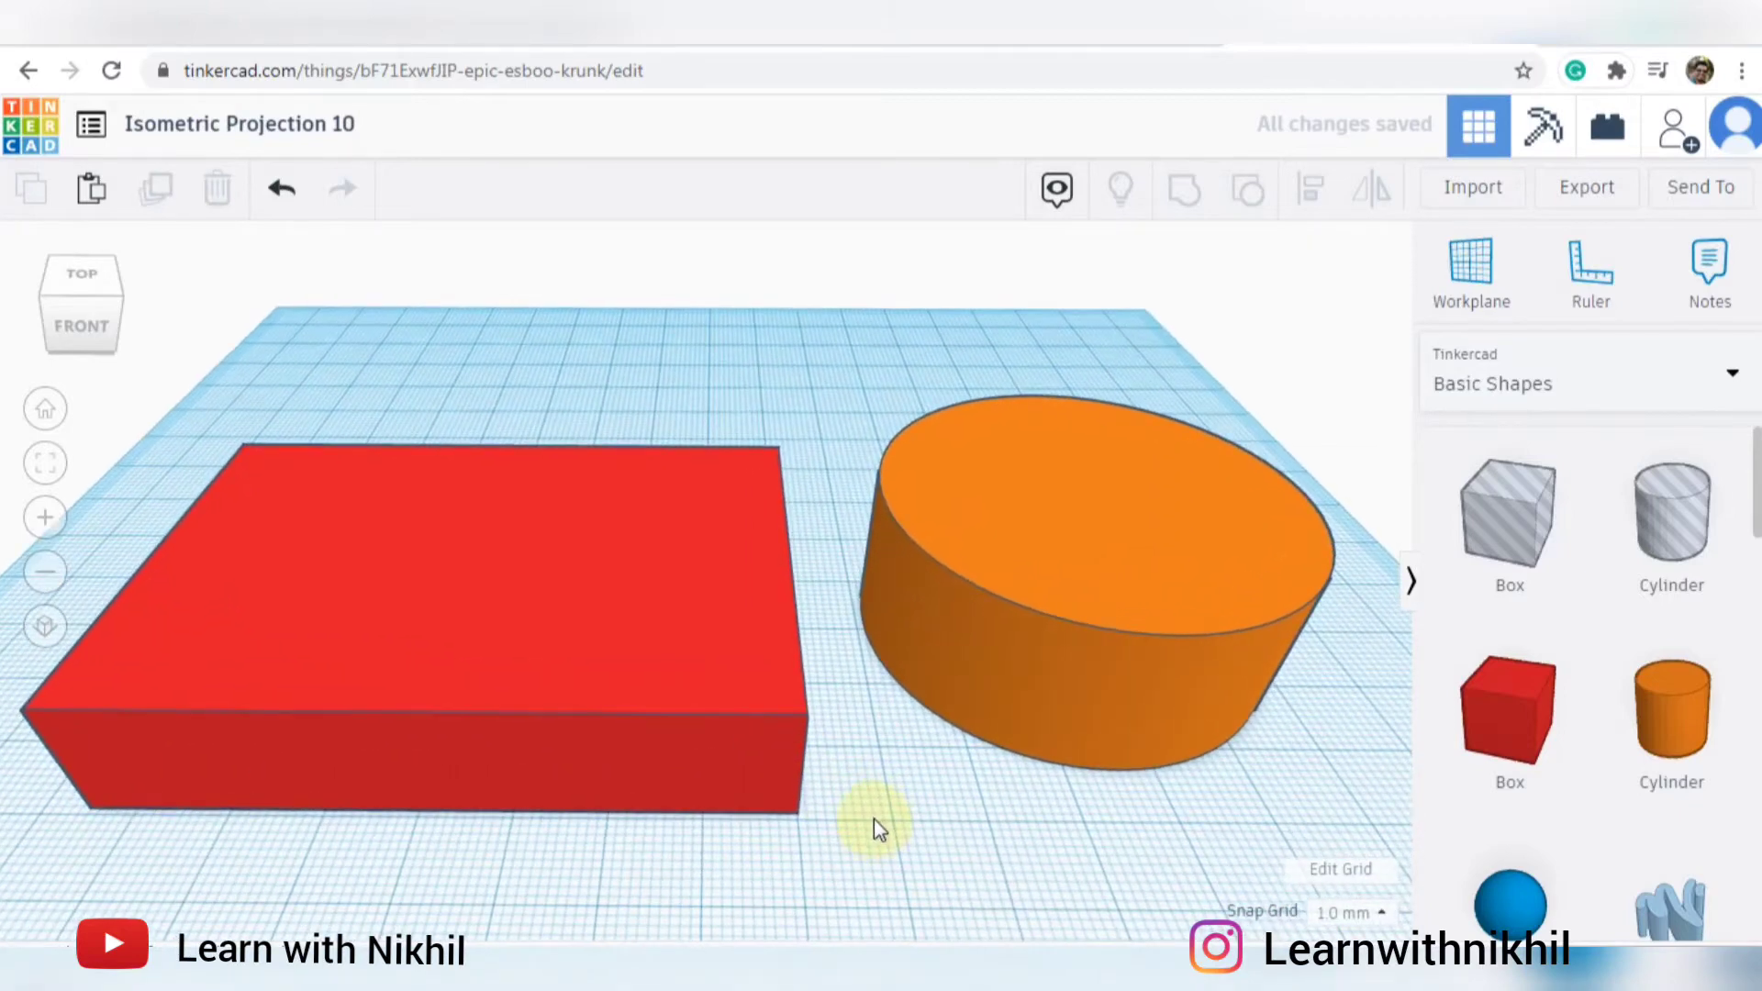
- Move the cylinder against the box's end and offset it by -25 mm along the box's length
{"action": "left_click_drag", "start_coordinate": [1085, 661], "coordinate": [993, 707]}
{"action": "left_click", "coordinate": [1037, 823]}
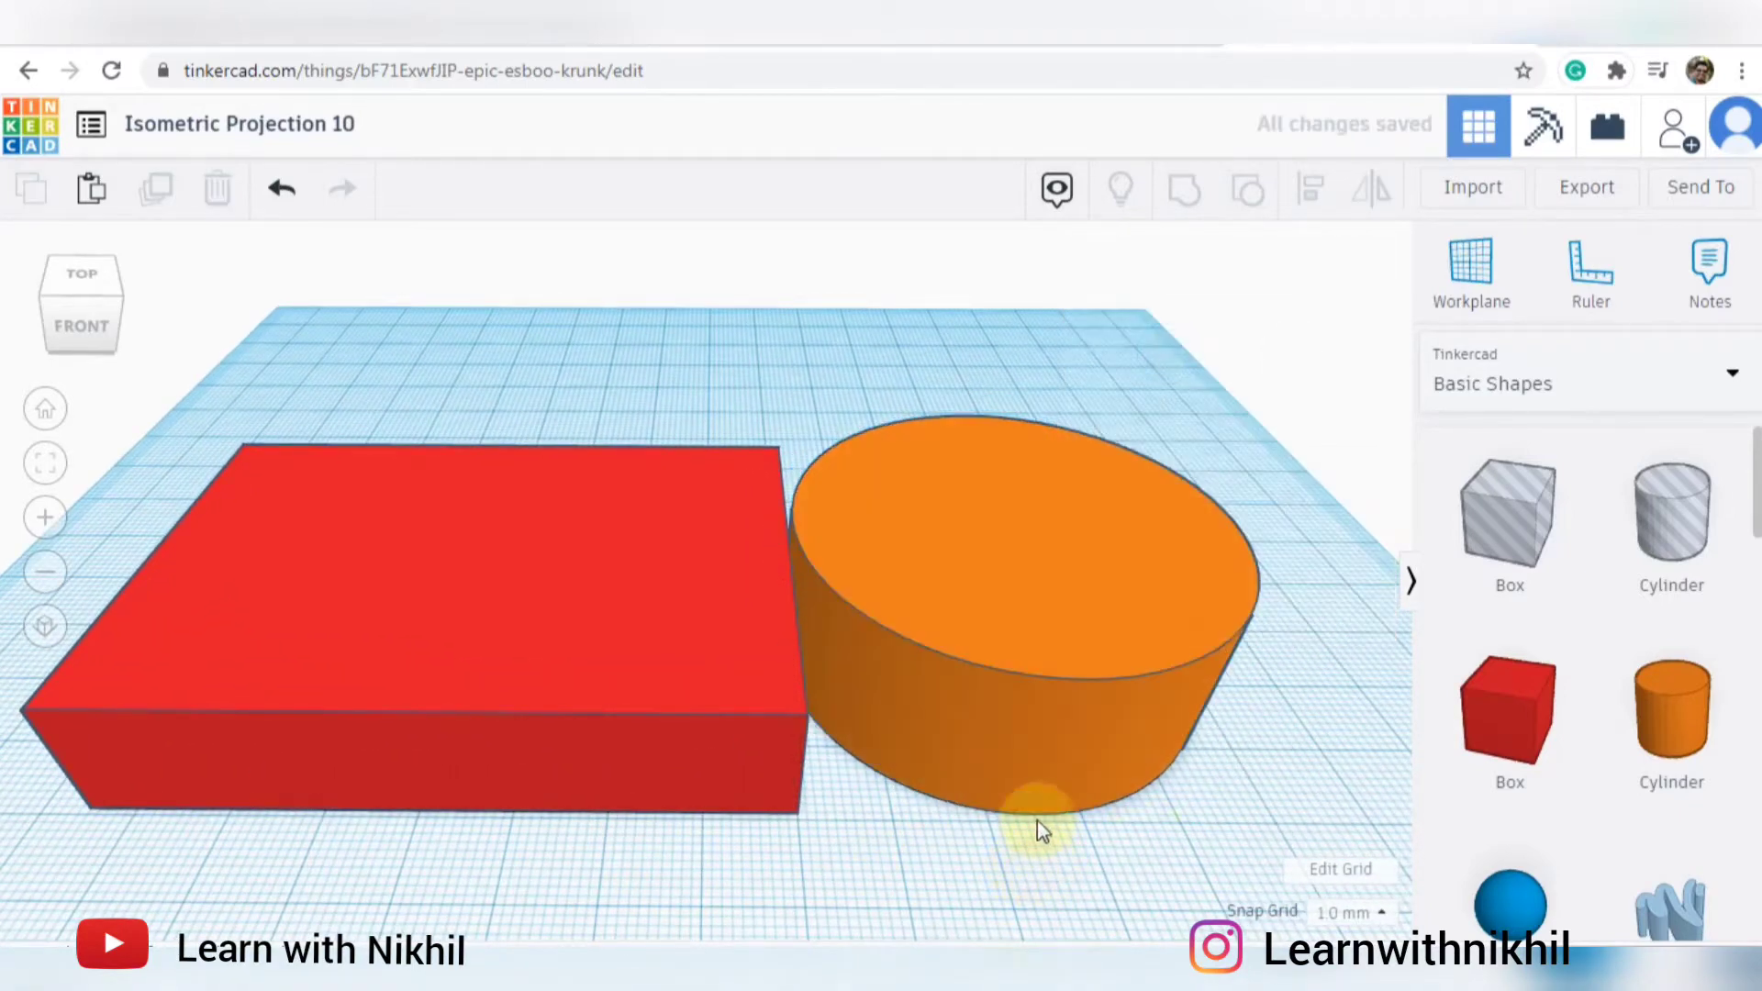
{"action": "left_click", "coordinate": [1095, 694]}
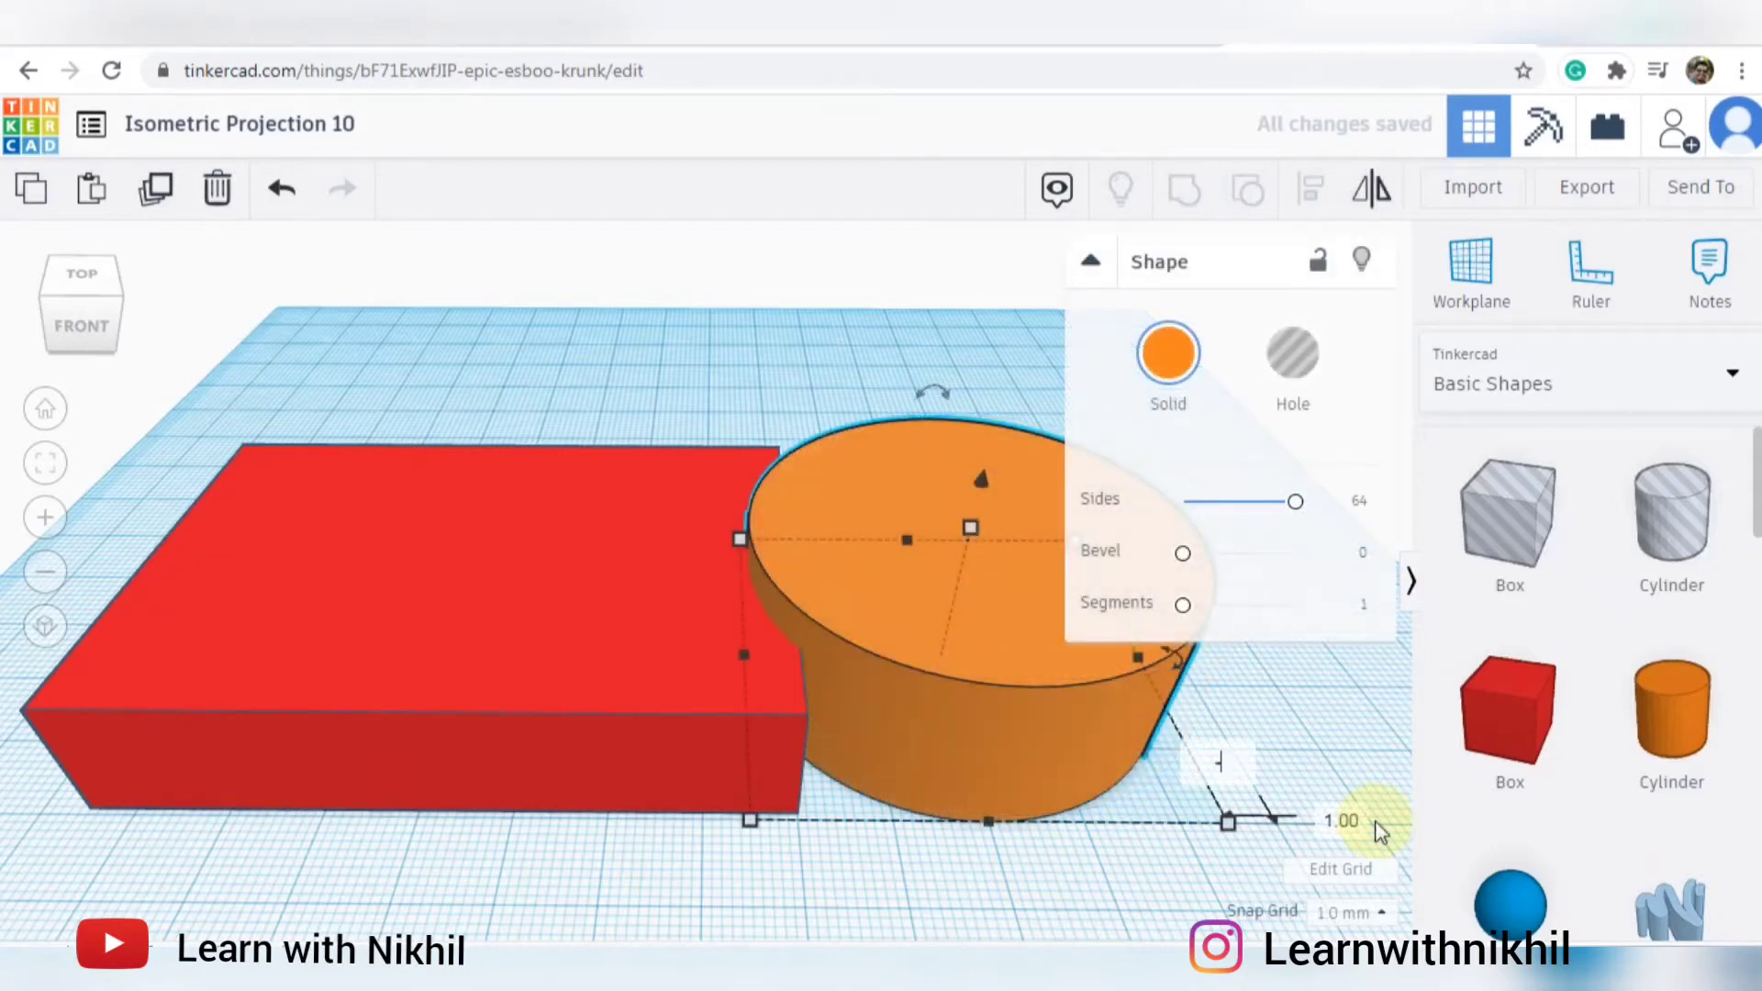
{"action": "type", "text": "-25"}
{"action": "key", "text": "Return"}
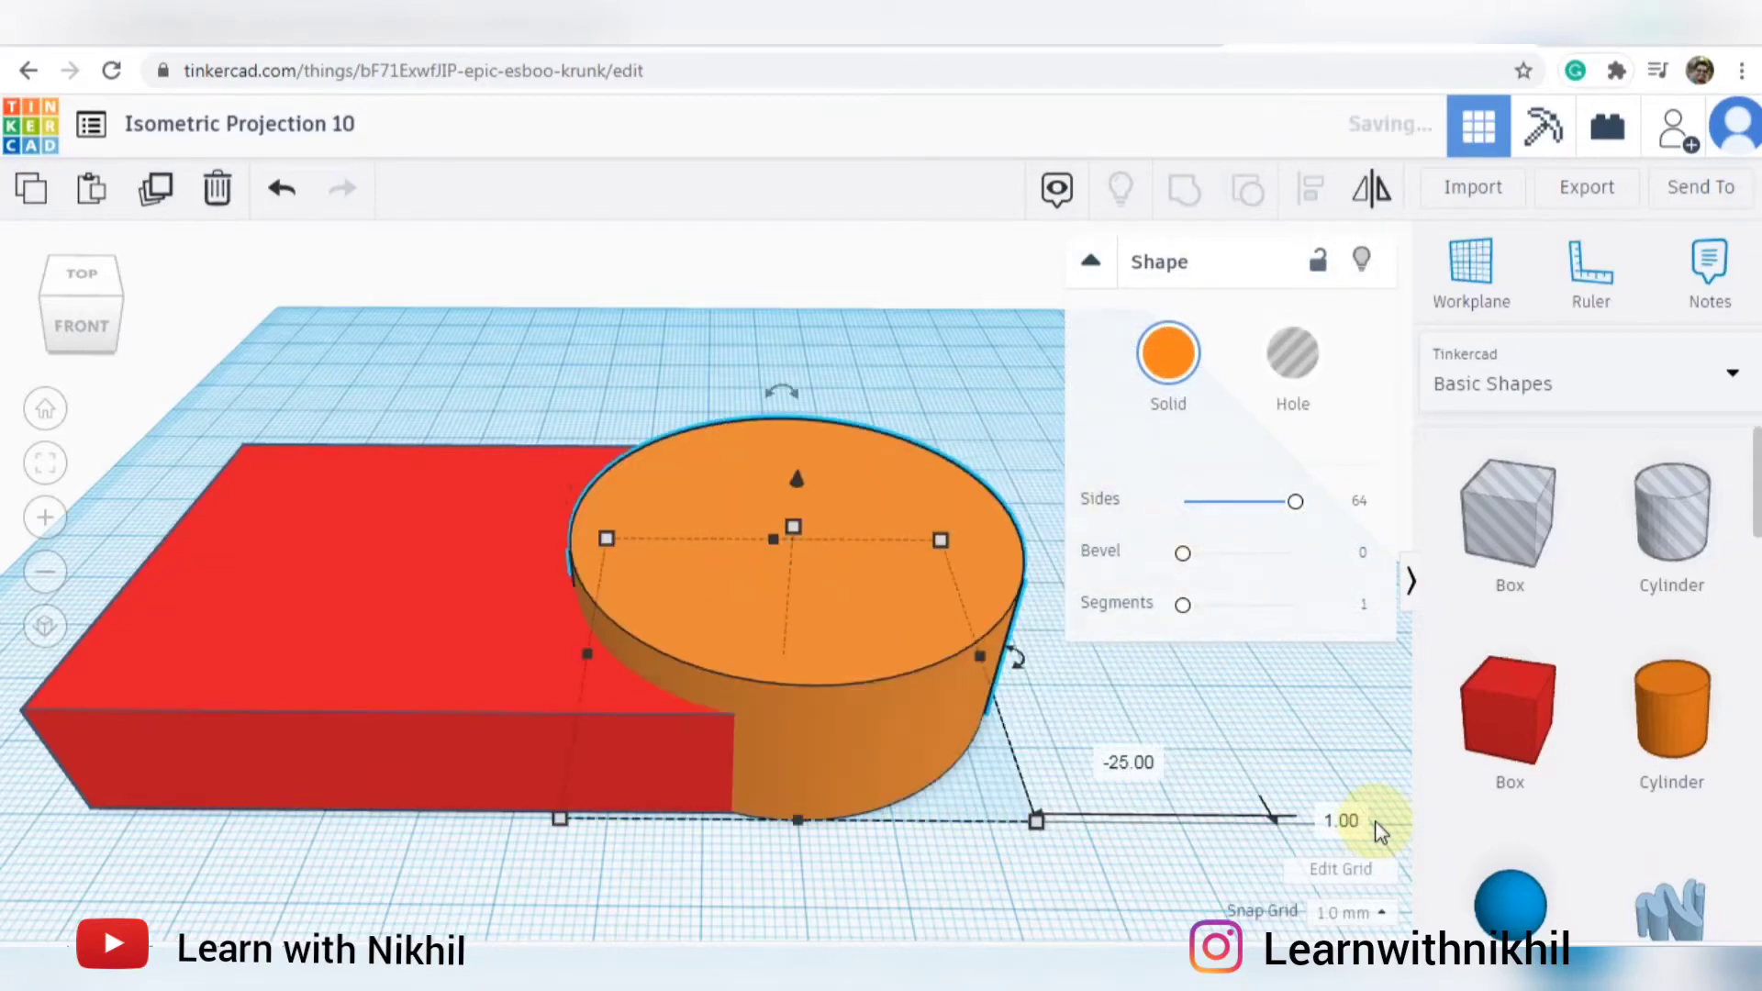
{"action": "key", "text": "ctrl+a"}
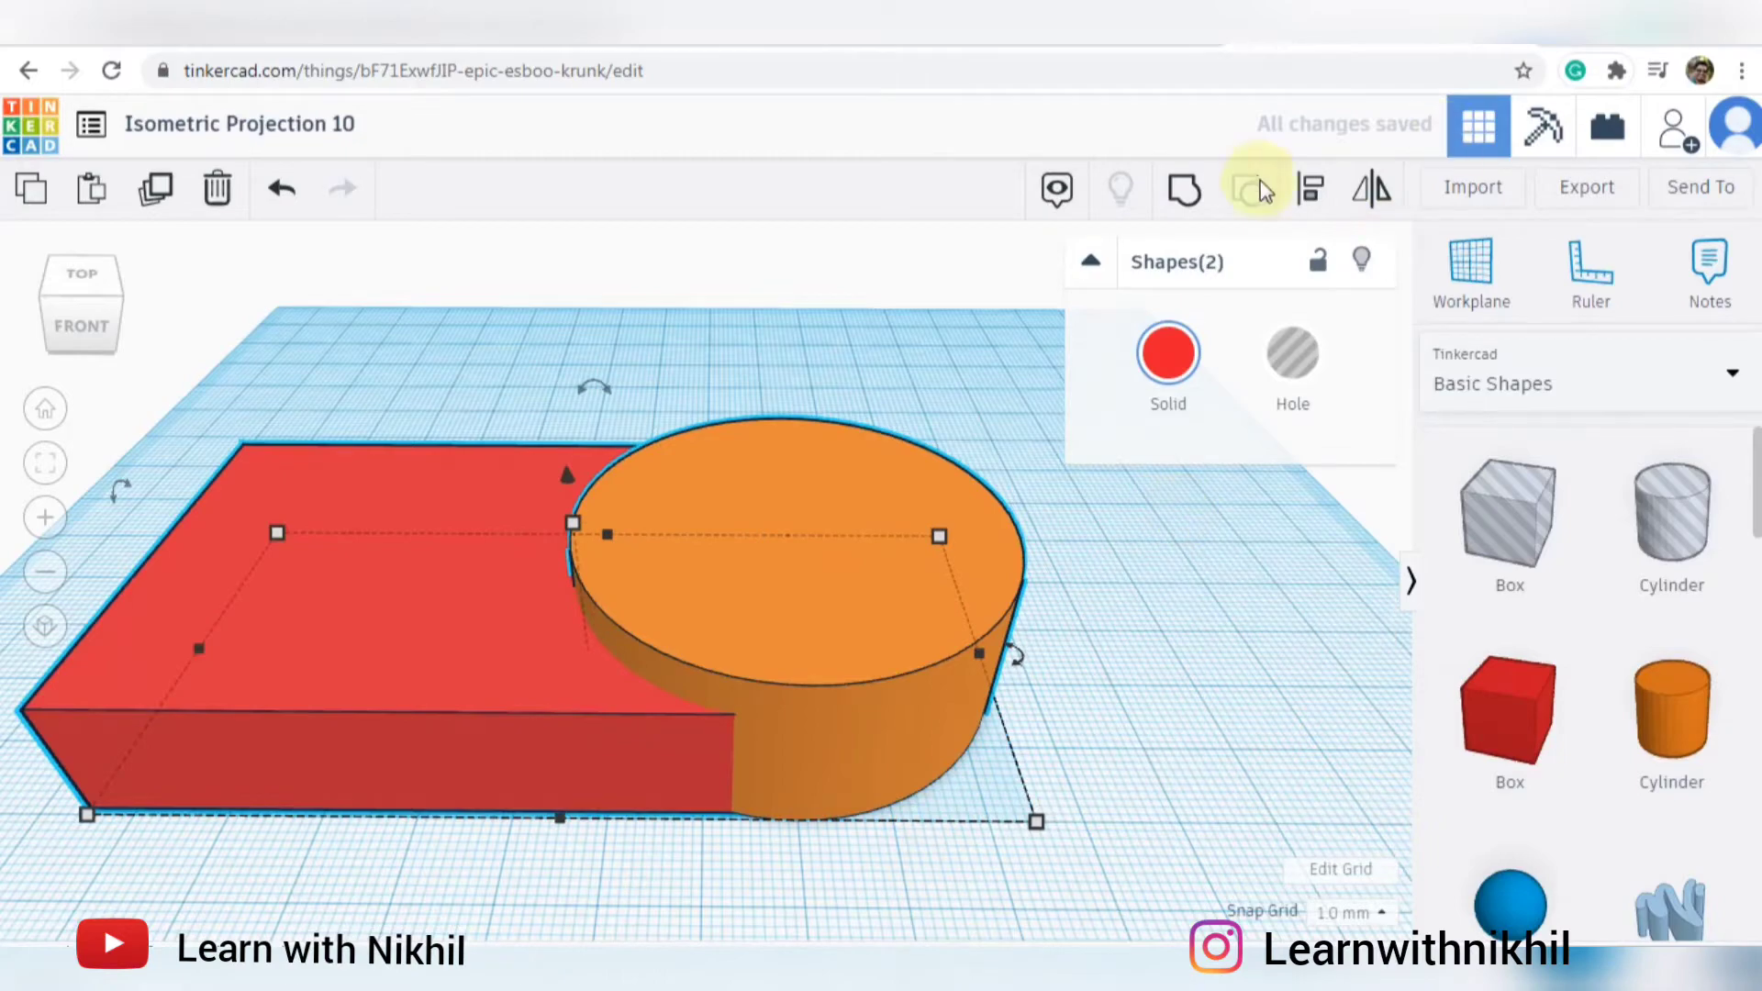
{"action": "right_click_drag", "start_coordinate": [1010, 459], "coordinate": [966, 720]}
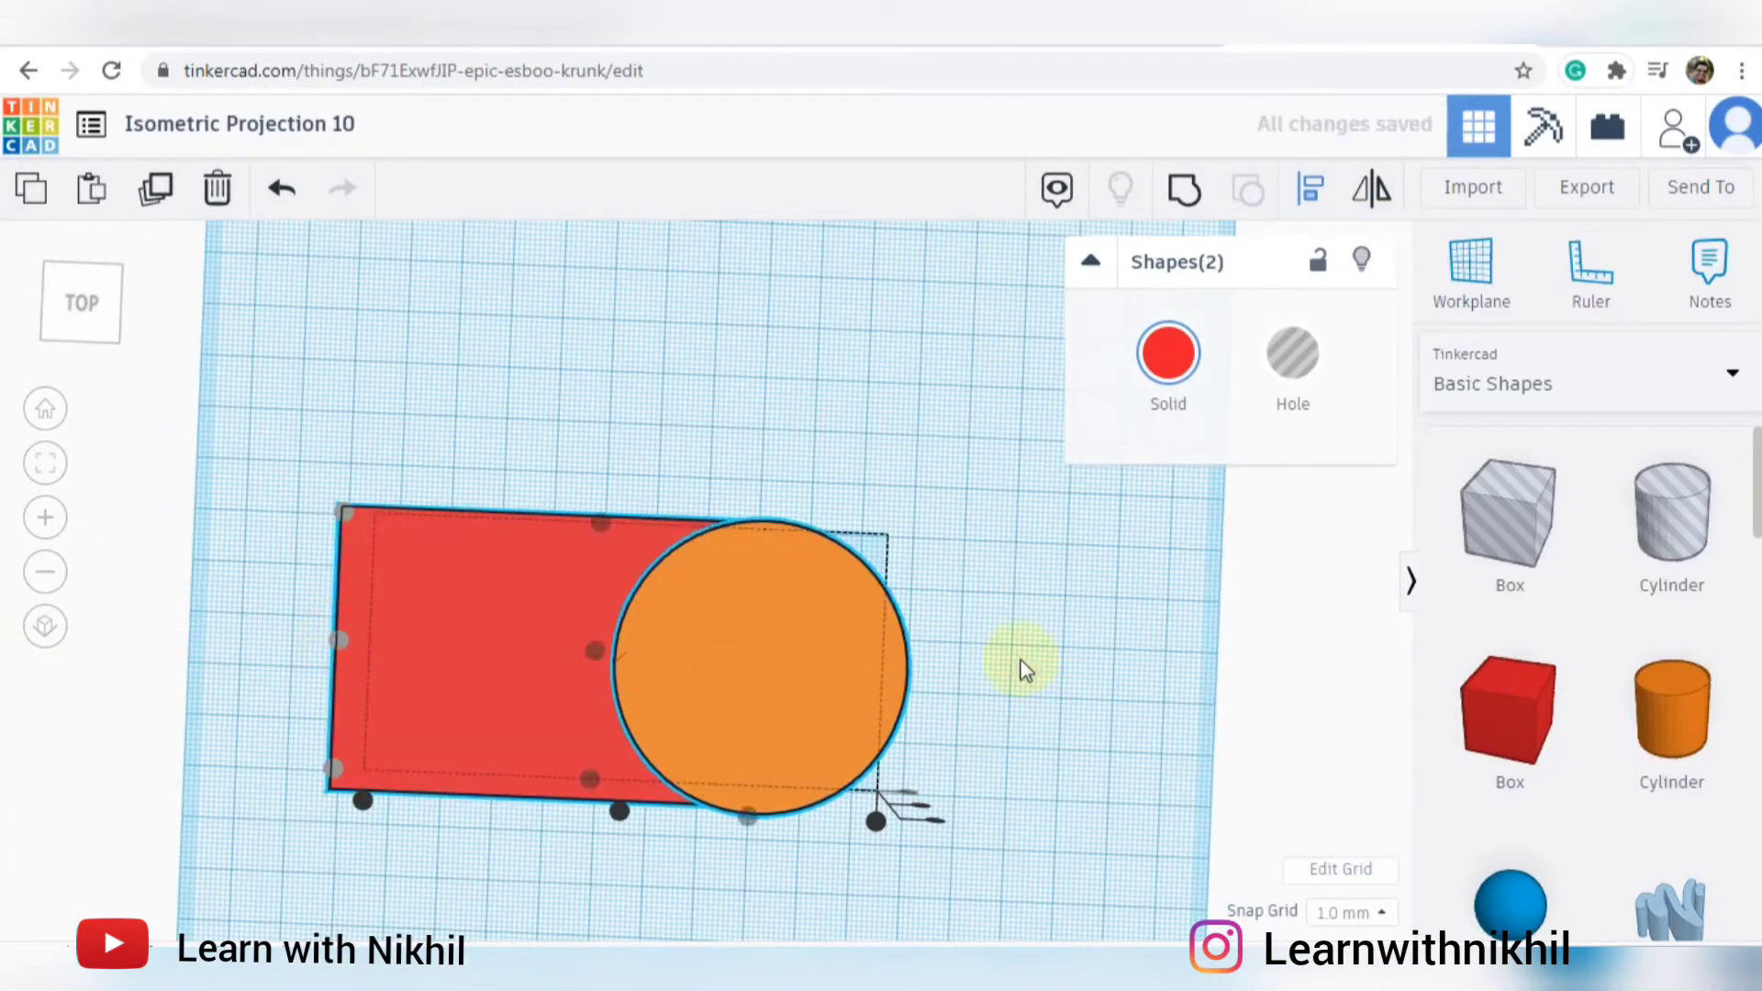
{"action": "right_click_drag", "start_coordinate": [1025, 670], "coordinate": [1031, 481]}
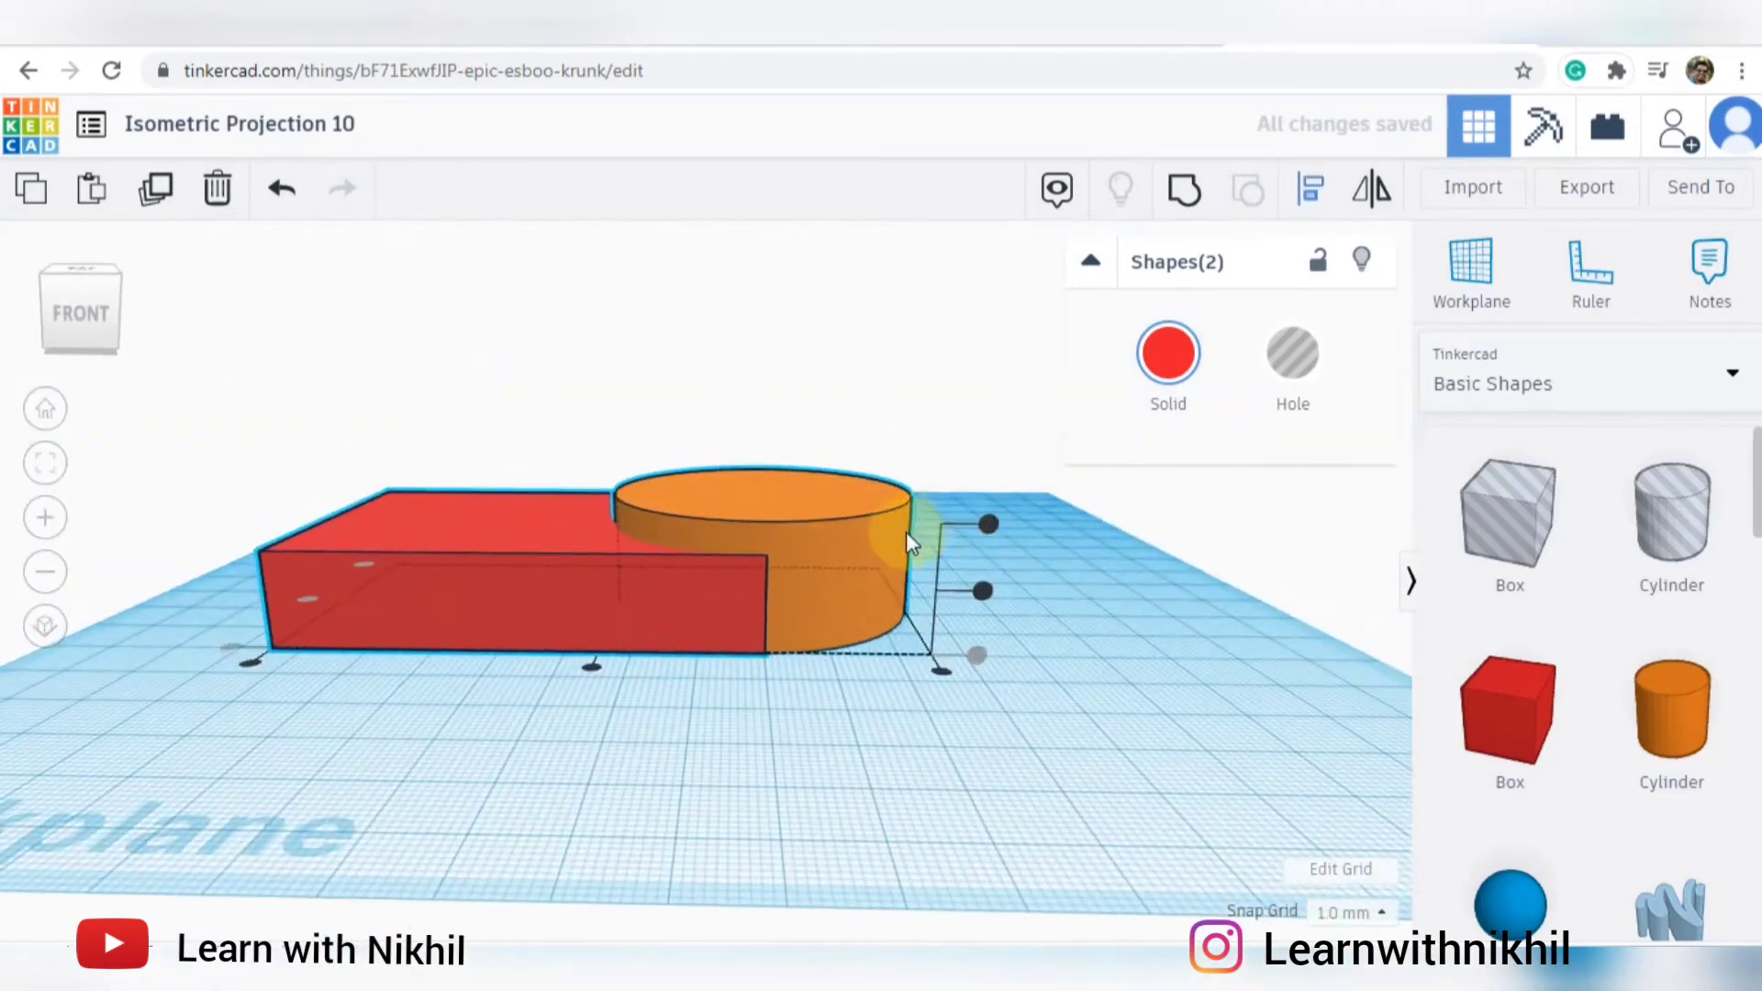
{"action": "left_click", "coordinate": [1014, 505]}
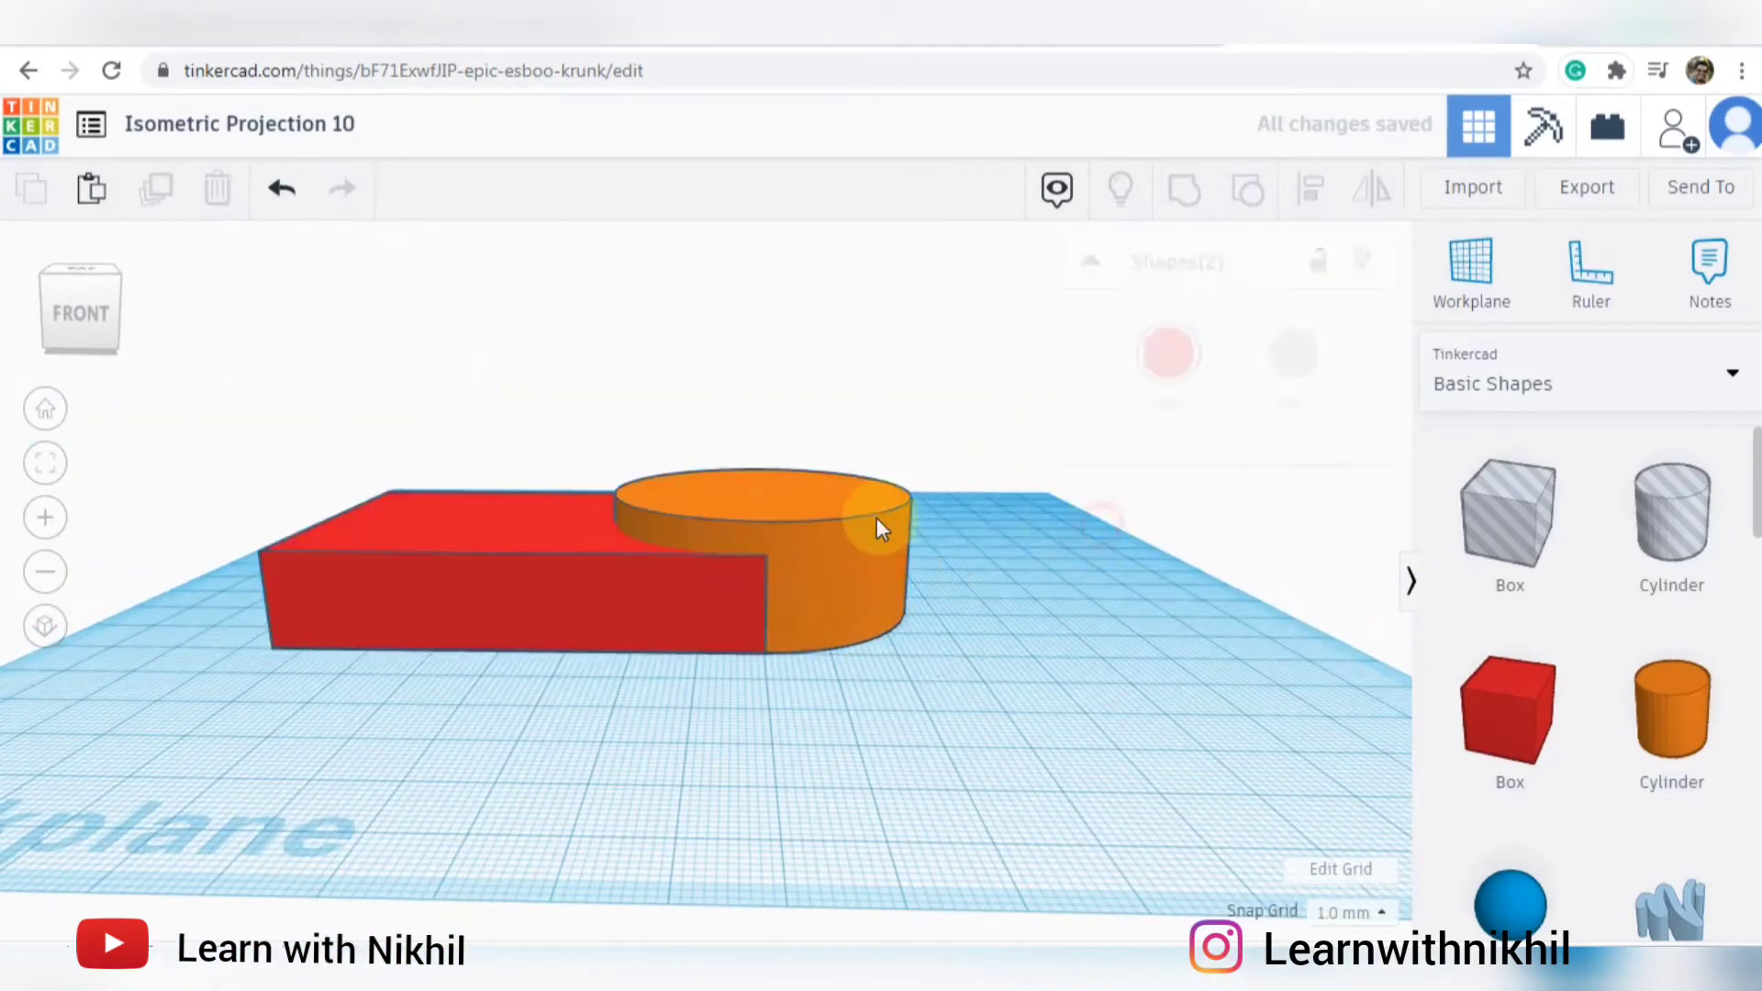
- Set the orange cylinder's height to 15 mm to match the box
{"action": "left_click", "coordinate": [877, 517]}
{"action": "left_click", "coordinate": [888, 543]}
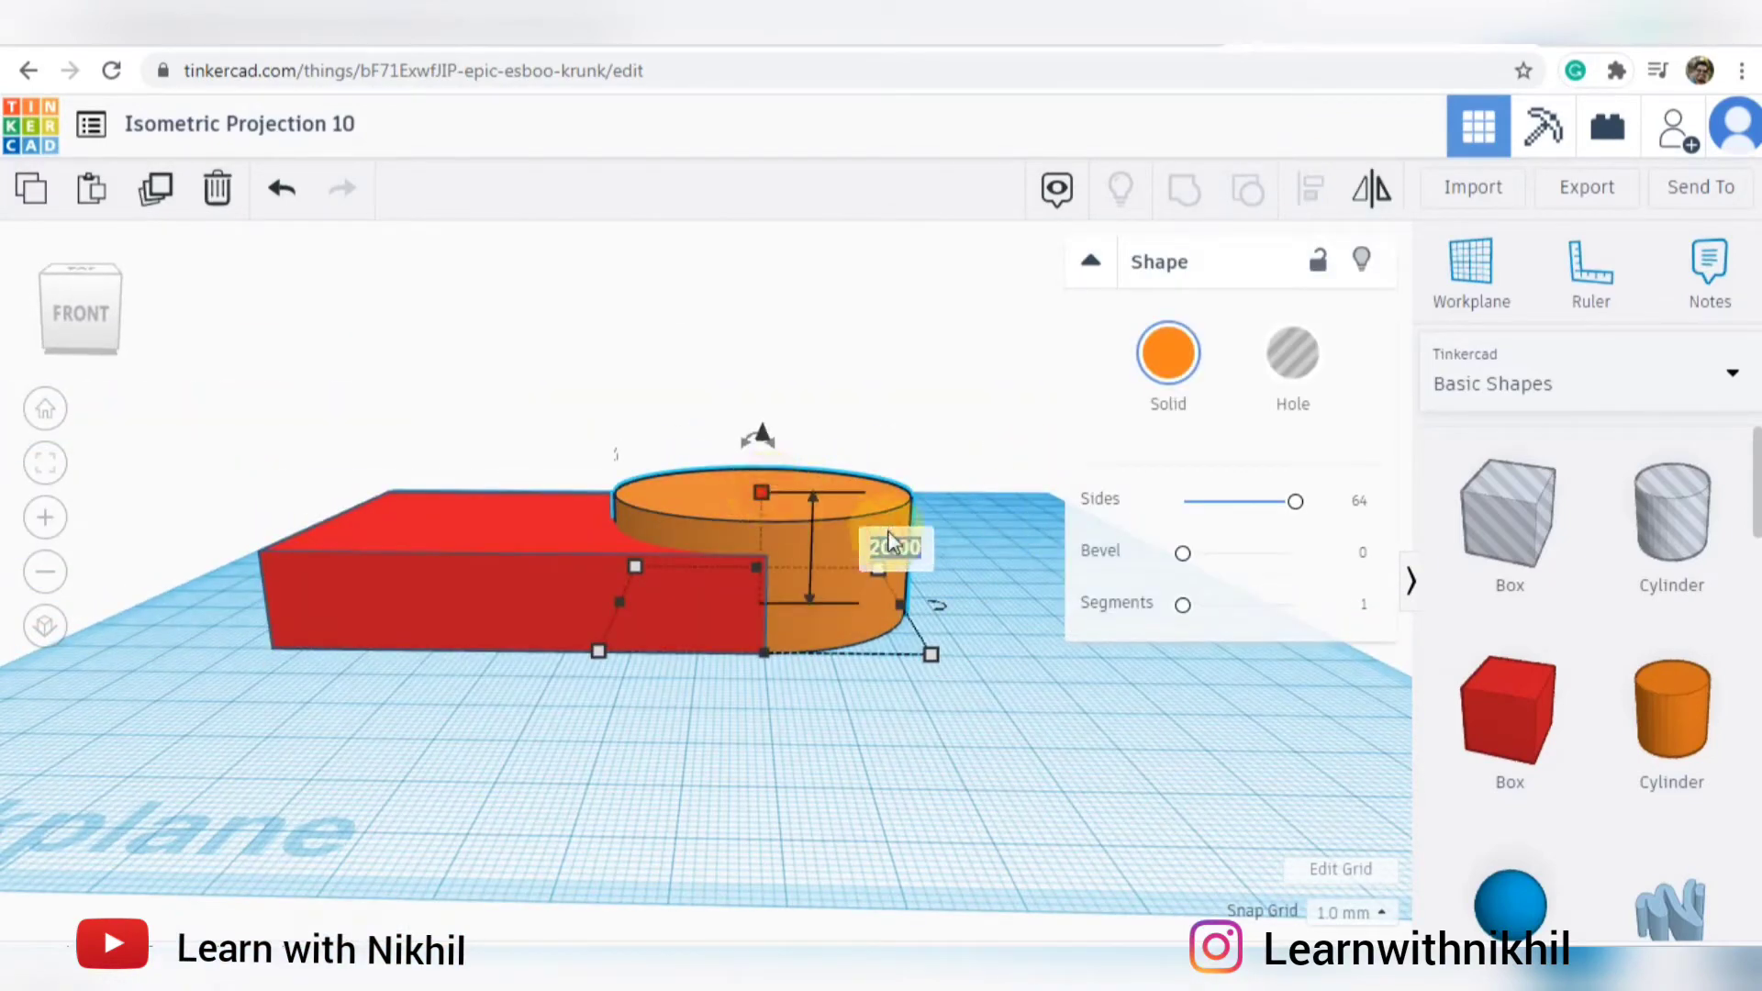
{"action": "type", "text": "10"}
{"action": "key", "text": "Return"}
{"action": "left_click", "coordinate": [1039, 576]}
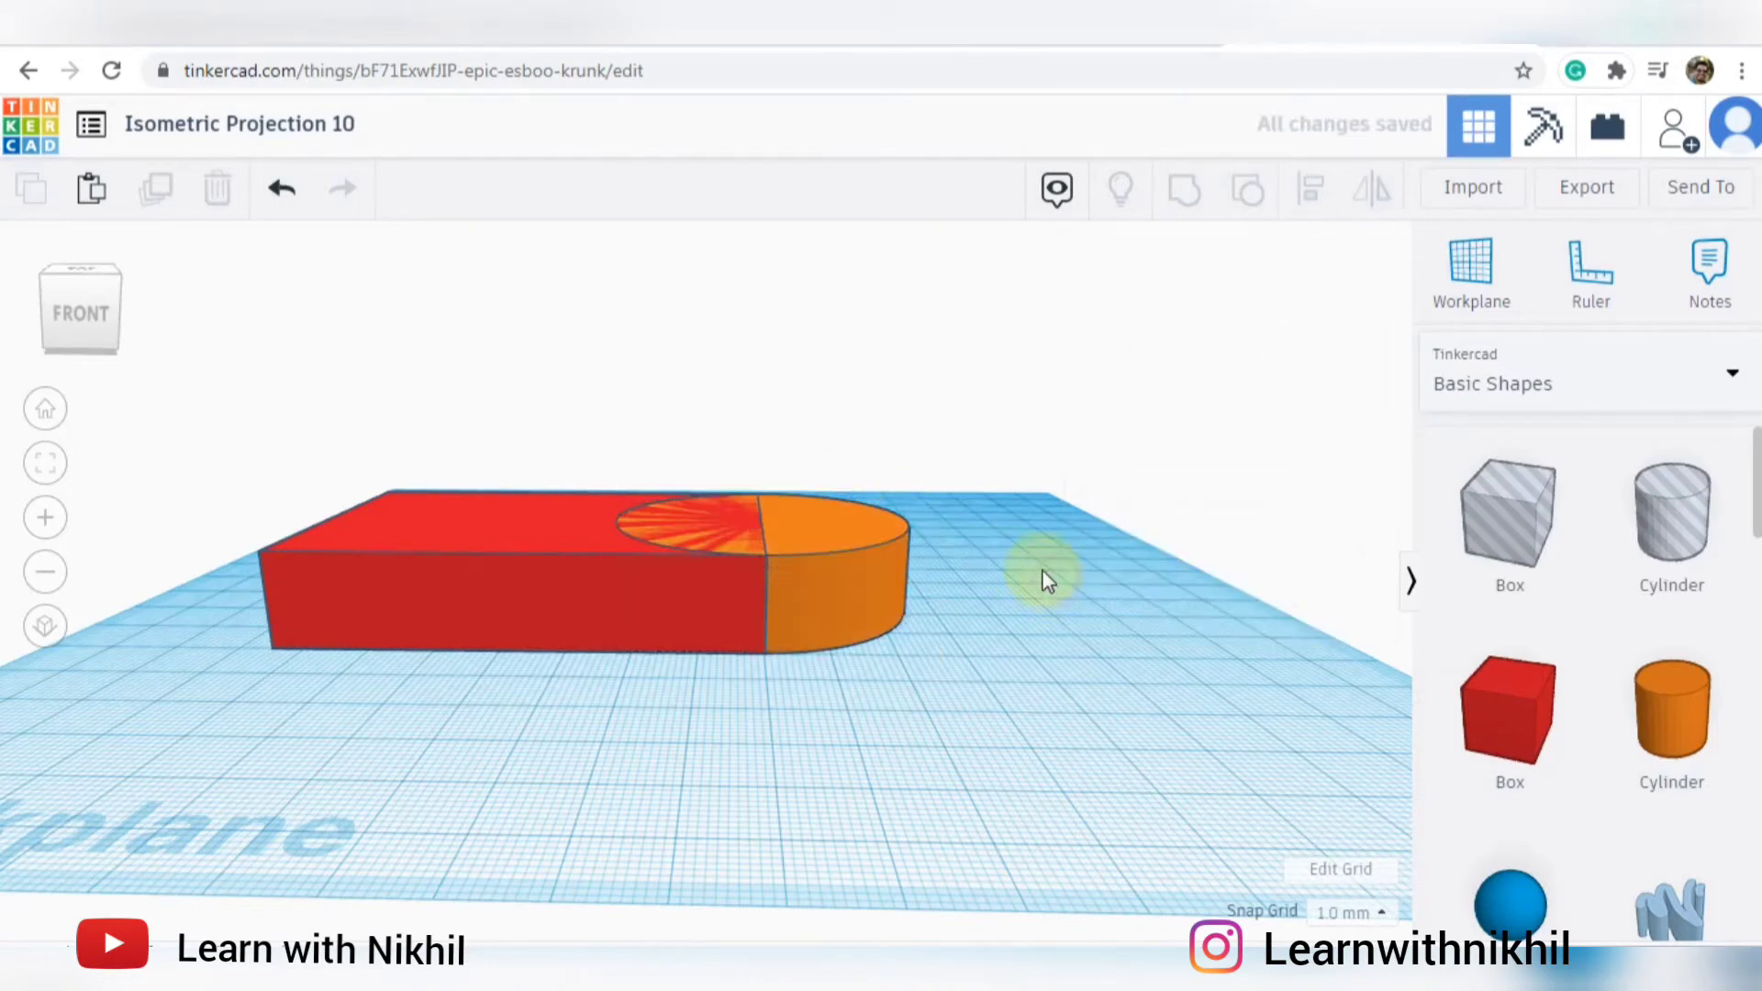
- Group the box and cylinder into one round-ended base and move it about 31 mm lengthwise on the workplane
{"action": "key", "text": "ctrl+a"}
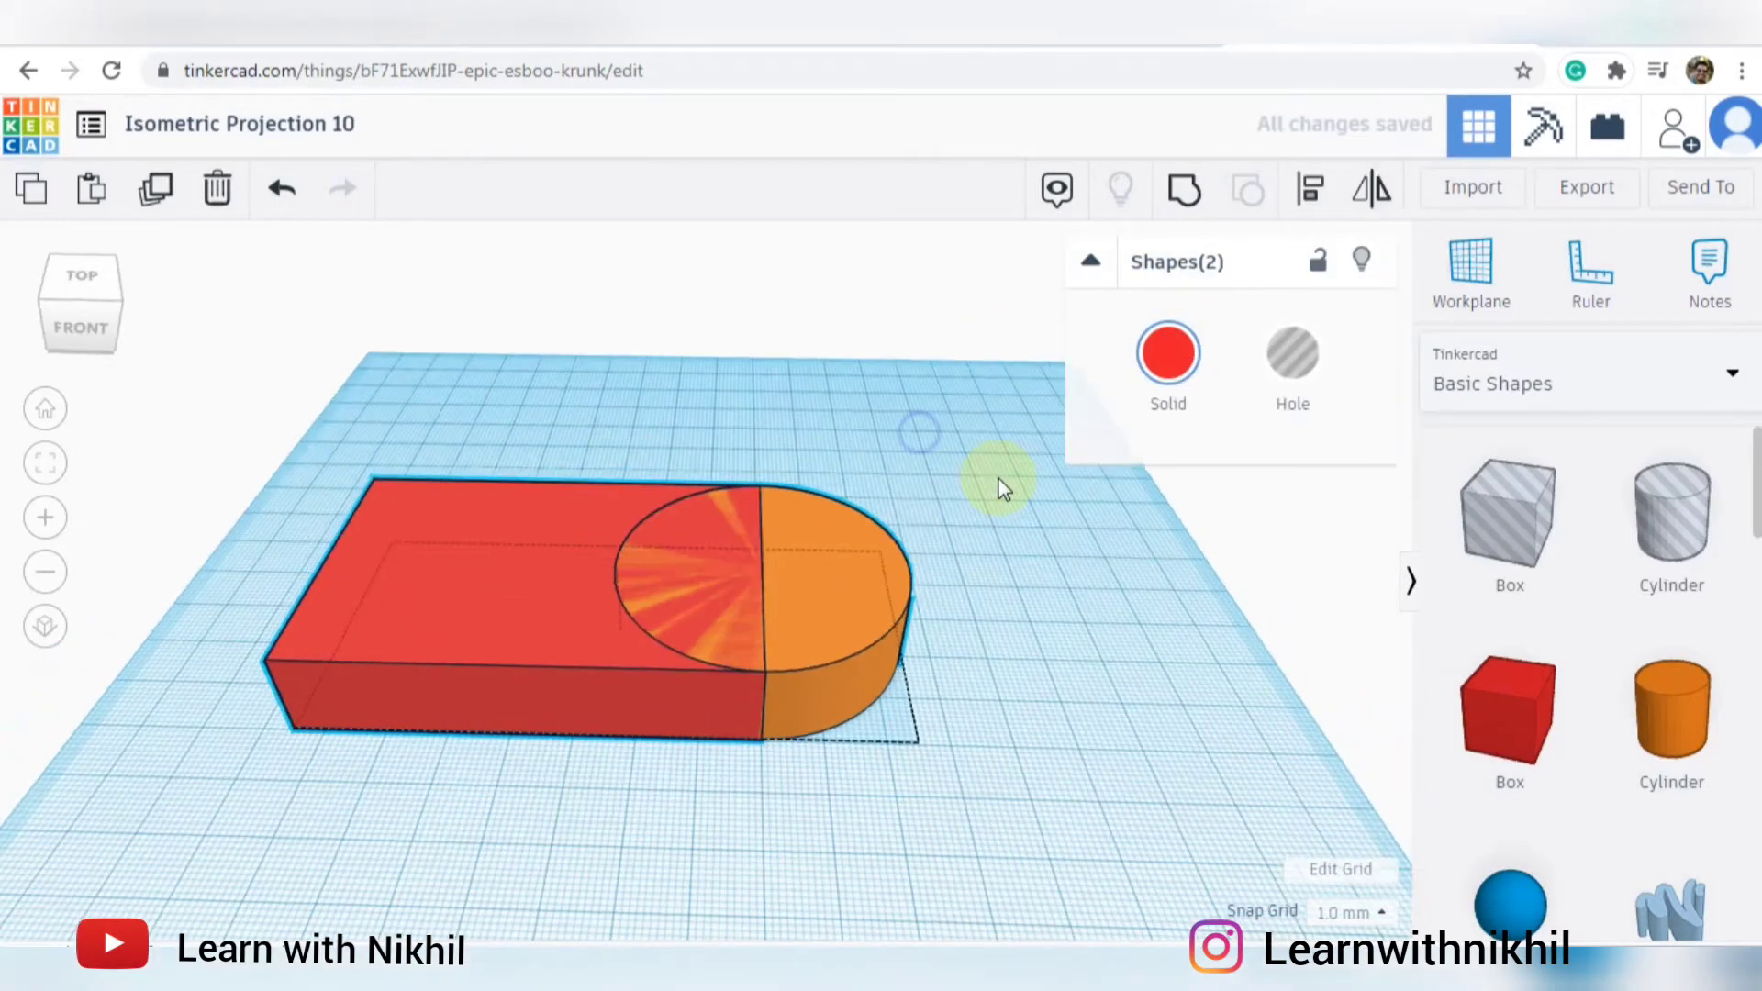
{"action": "right_click_drag", "start_coordinate": [918, 429], "coordinate": [1004, 484]}
{"action": "left_click", "coordinate": [1204, 211]}
{"action": "left_click", "coordinate": [1026, 696]}
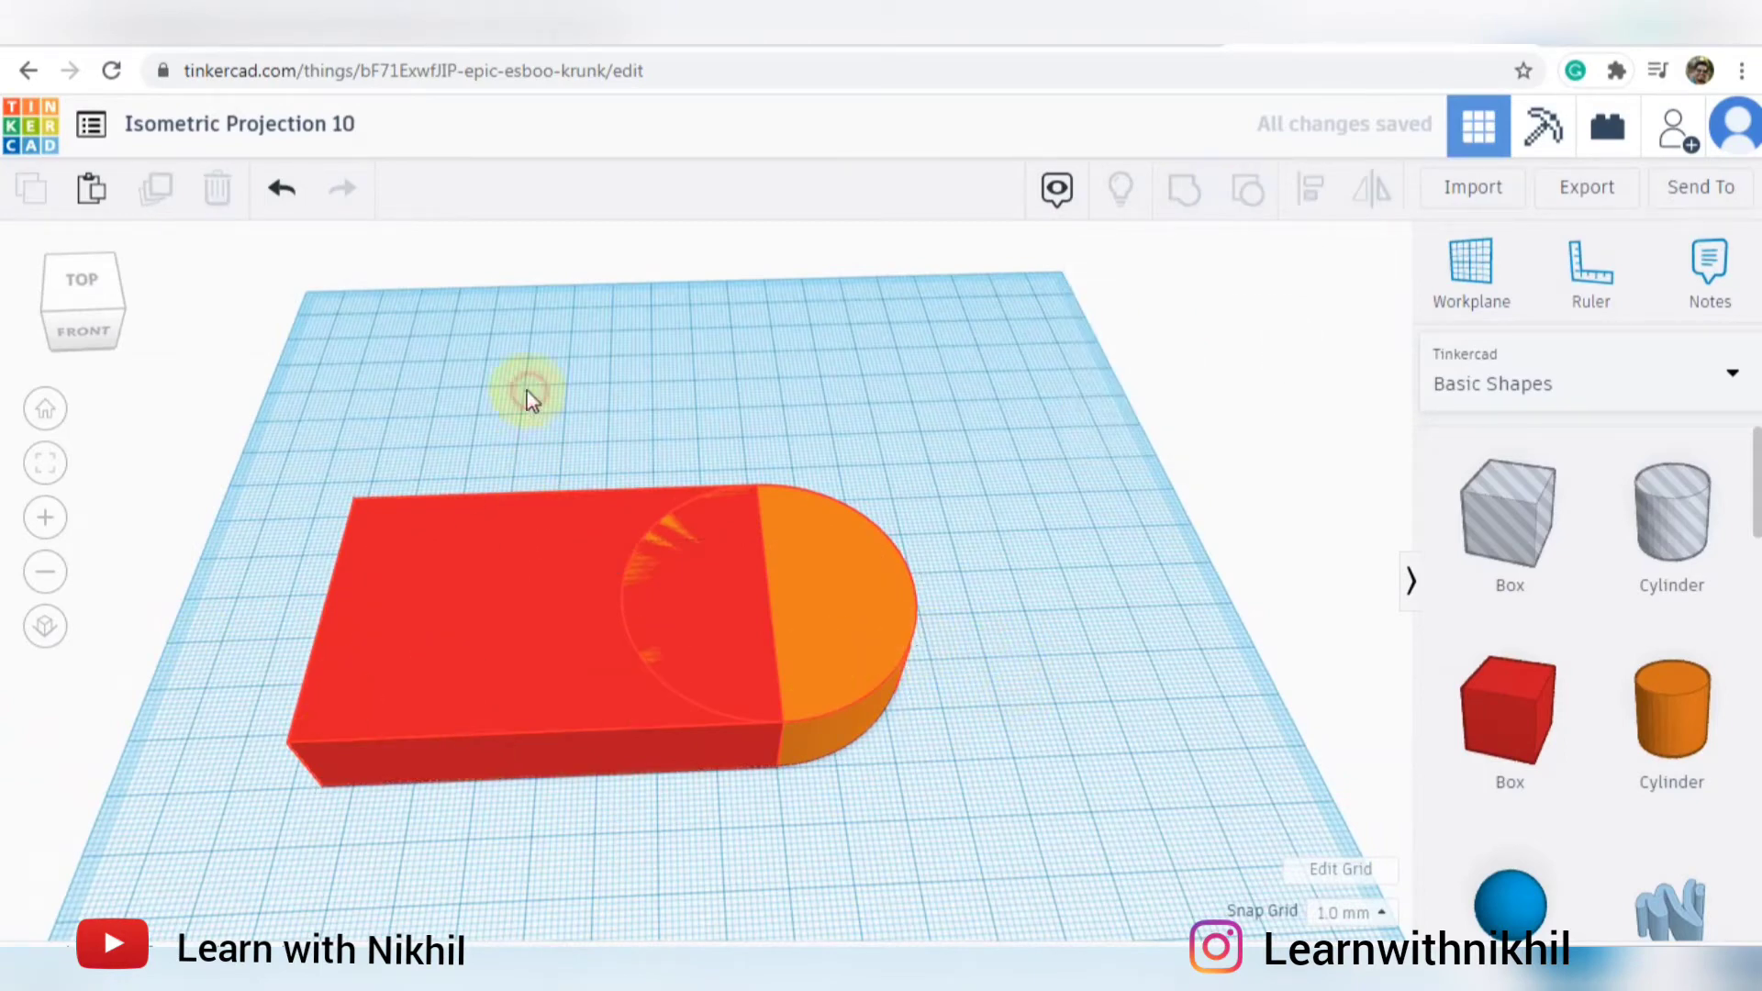
{"action": "left_click_drag", "start_coordinate": [708, 559], "coordinate": [834, 590]}
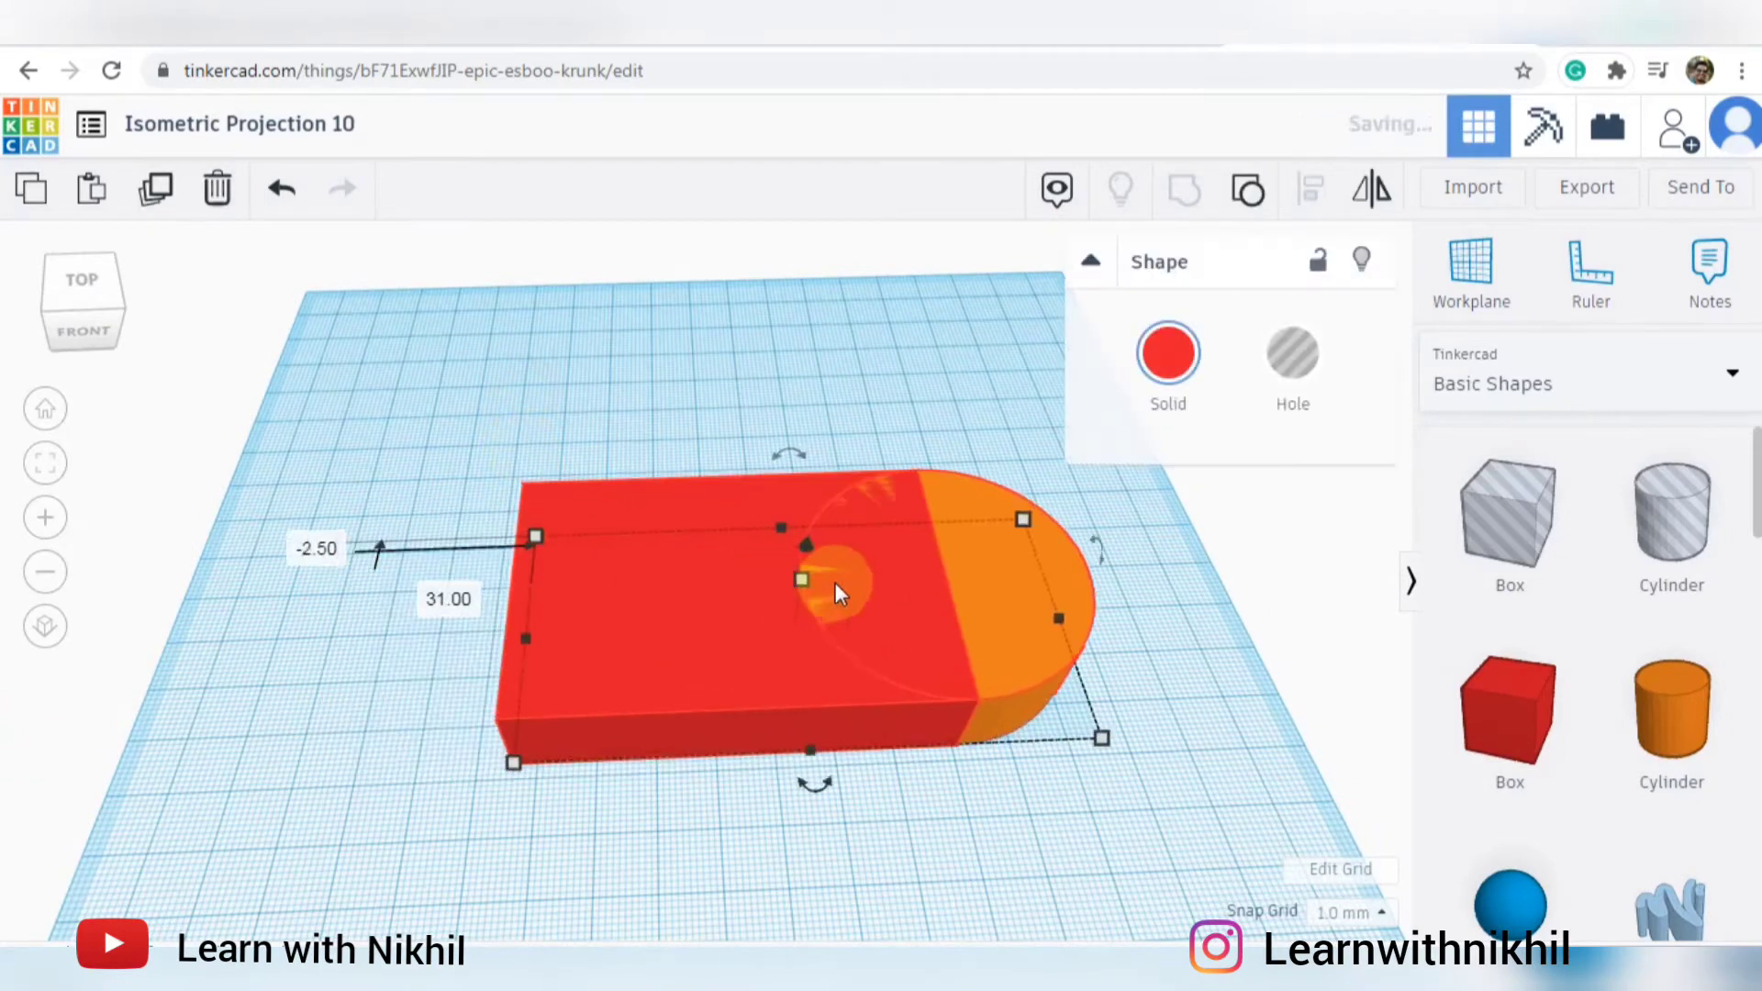
{"action": "left_click", "coordinate": [1160, 676]}
{"action": "mouse_move", "coordinate": [1098, 689]}
{"action": "right_mouse_down"}
{"action": "mouse_move", "coordinate": [637, 582]}
{"action": "mouse_move", "coordinate": [950, 647]}
{"action": "mouse_move", "coordinate": [1074, 637]}
{"action": "mouse_move", "coordinate": [1153, 688]}
{"action": "right_mouse_up"}
- Add a solid box in front of the base for the upright block and set its height to 35 mm, consulting the reference drawing
{"action": "key", "text": "alt+Tab"}
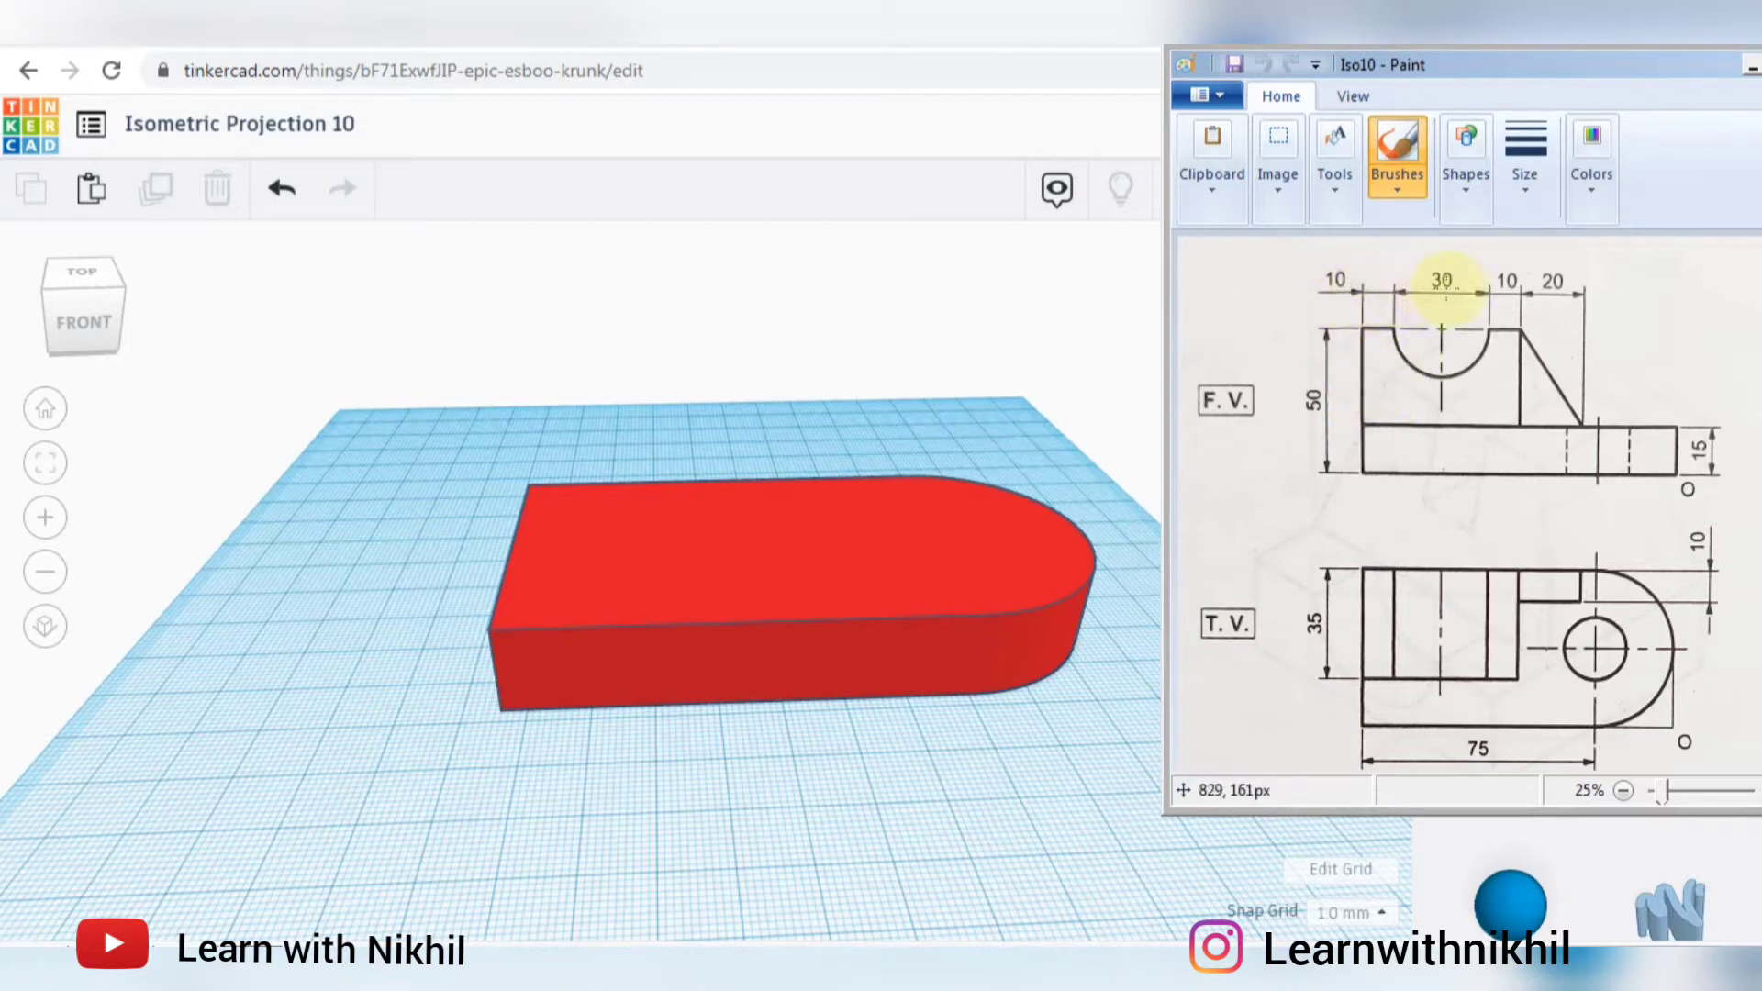
{"action": "left_click", "coordinate": [1093, 392]}
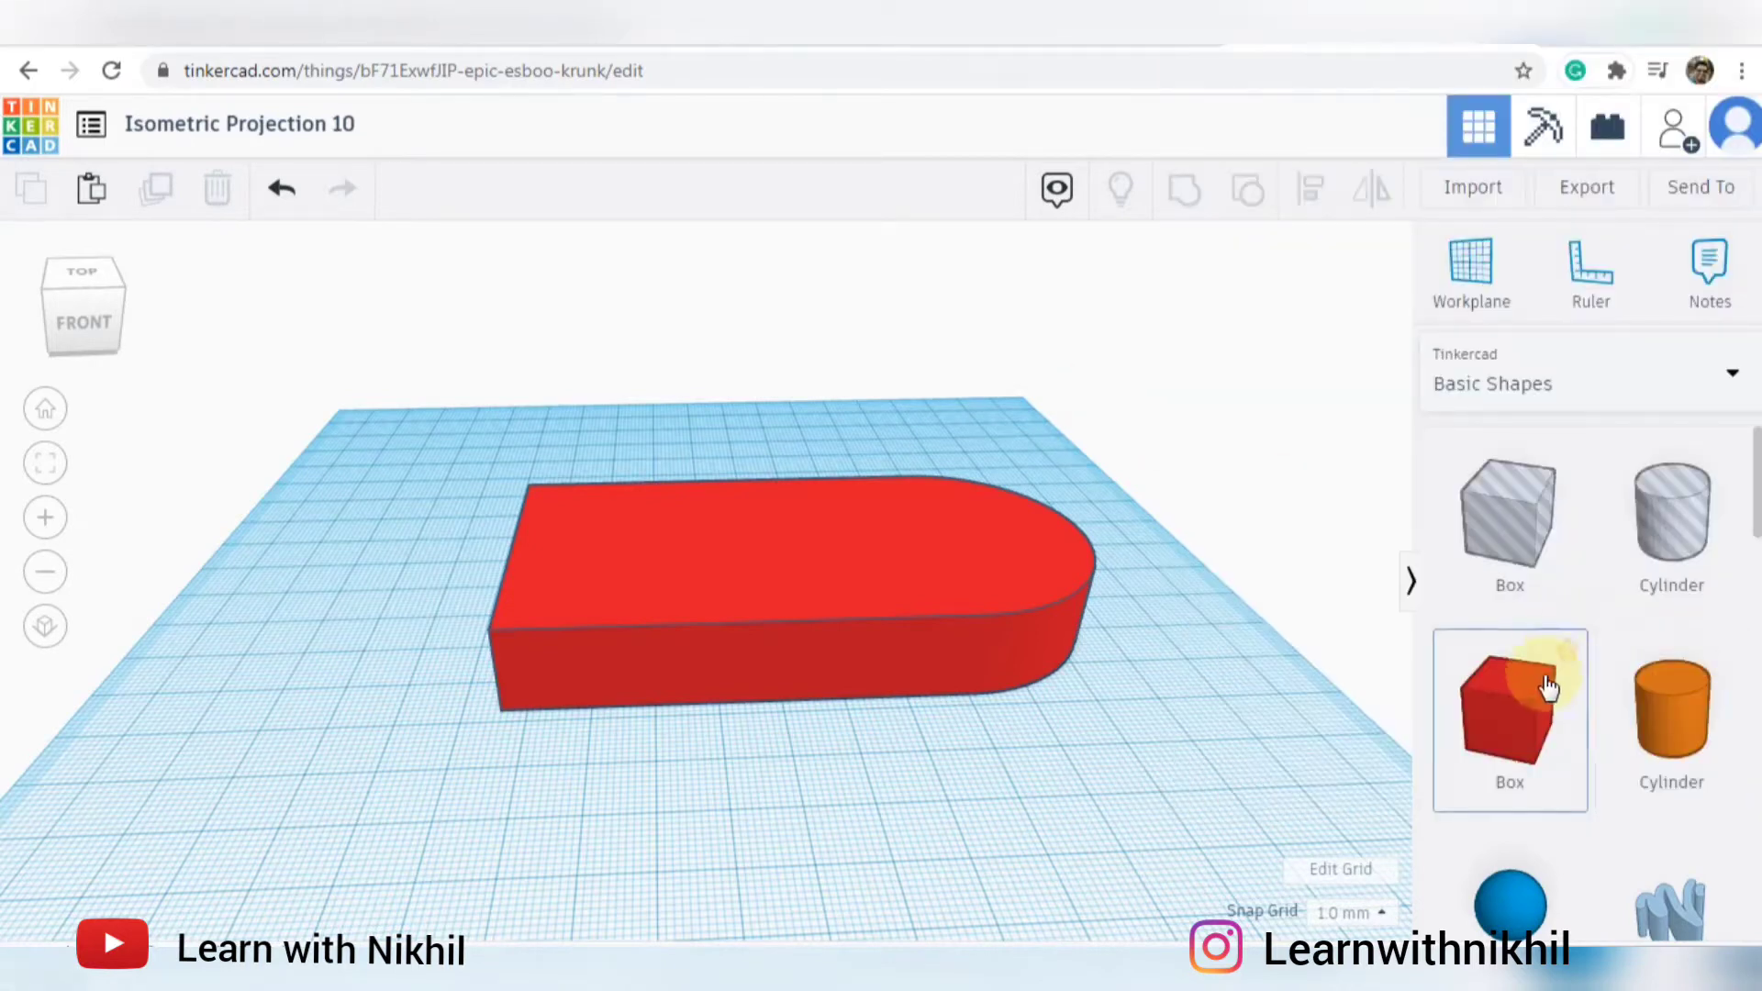
{"action": "left_click", "coordinate": [730, 810]}
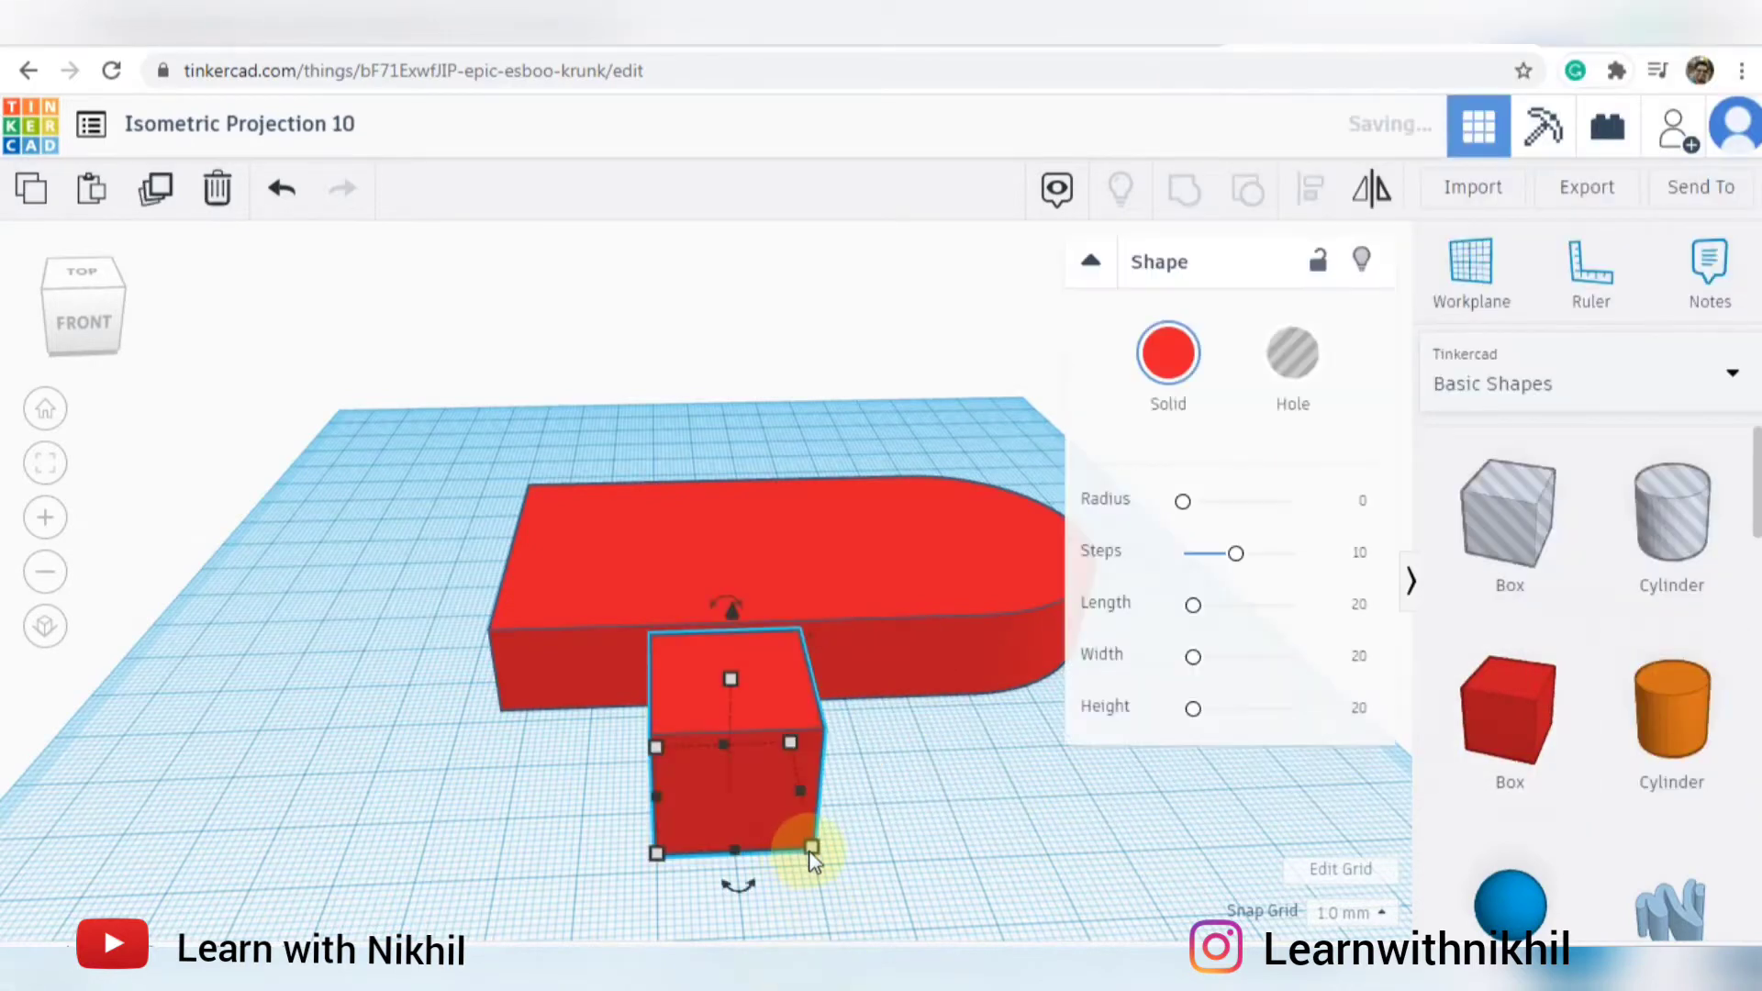
{"action": "left_click", "coordinate": [729, 679]}
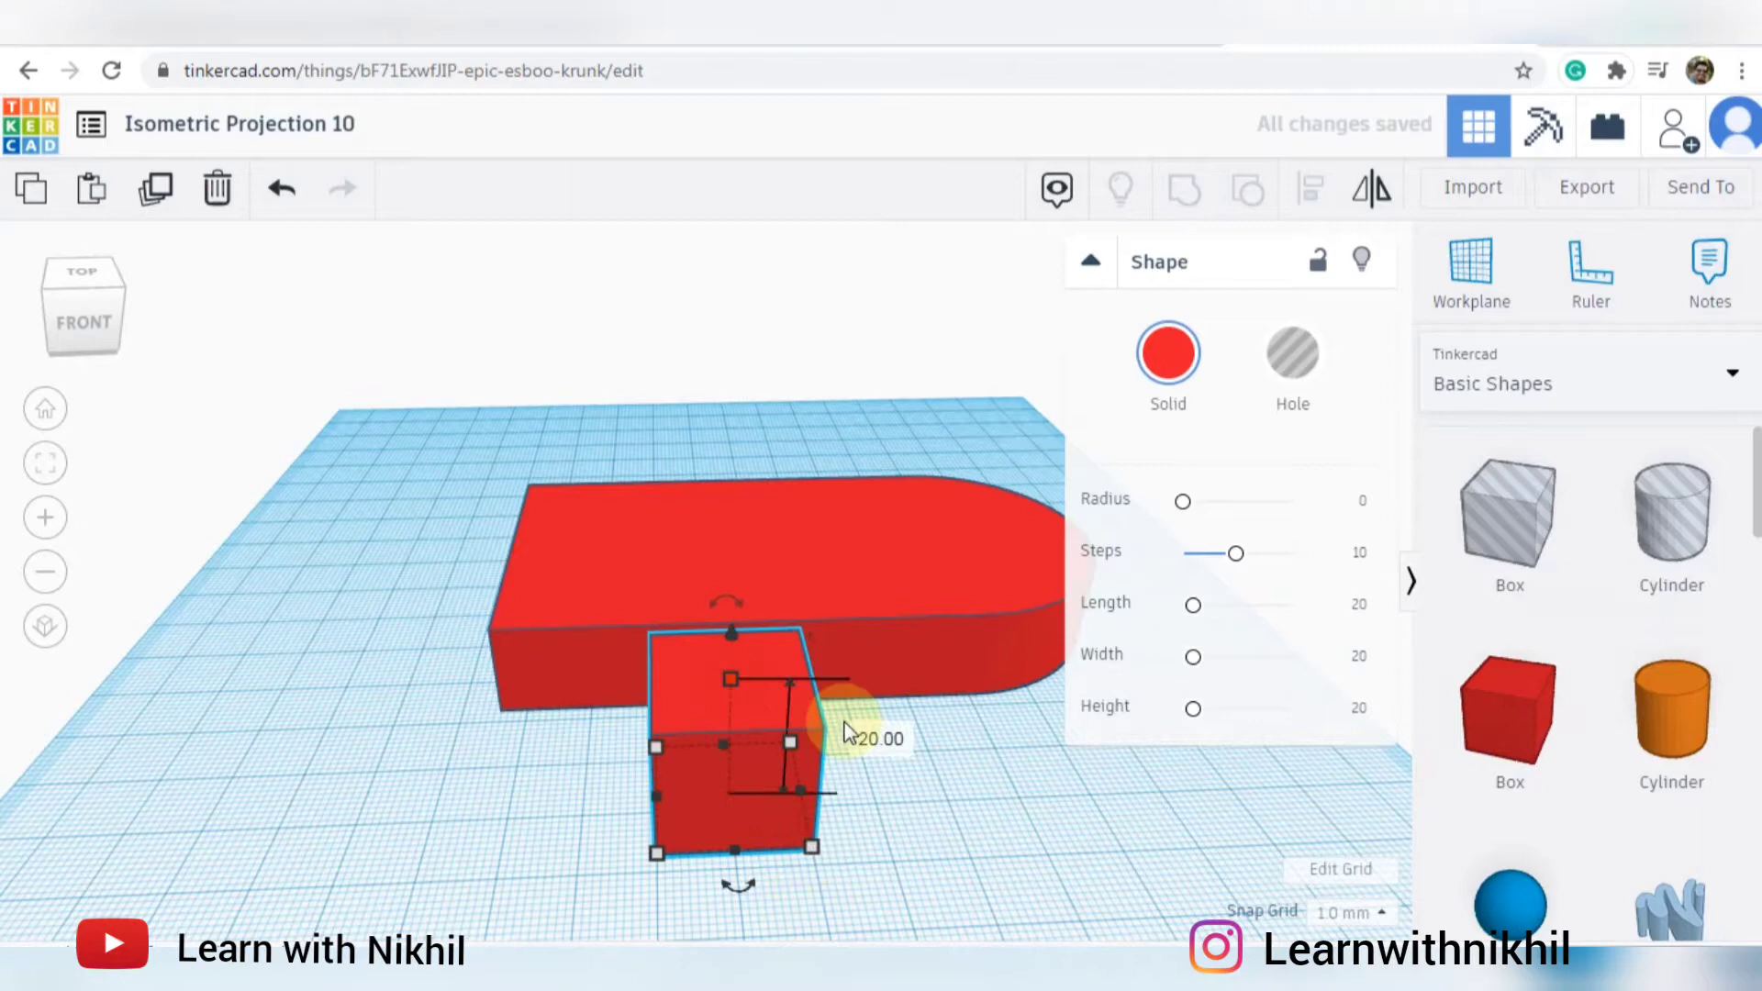
{"action": "left_click", "coordinate": [907, 746]}
{"action": "type", "text": "35"}
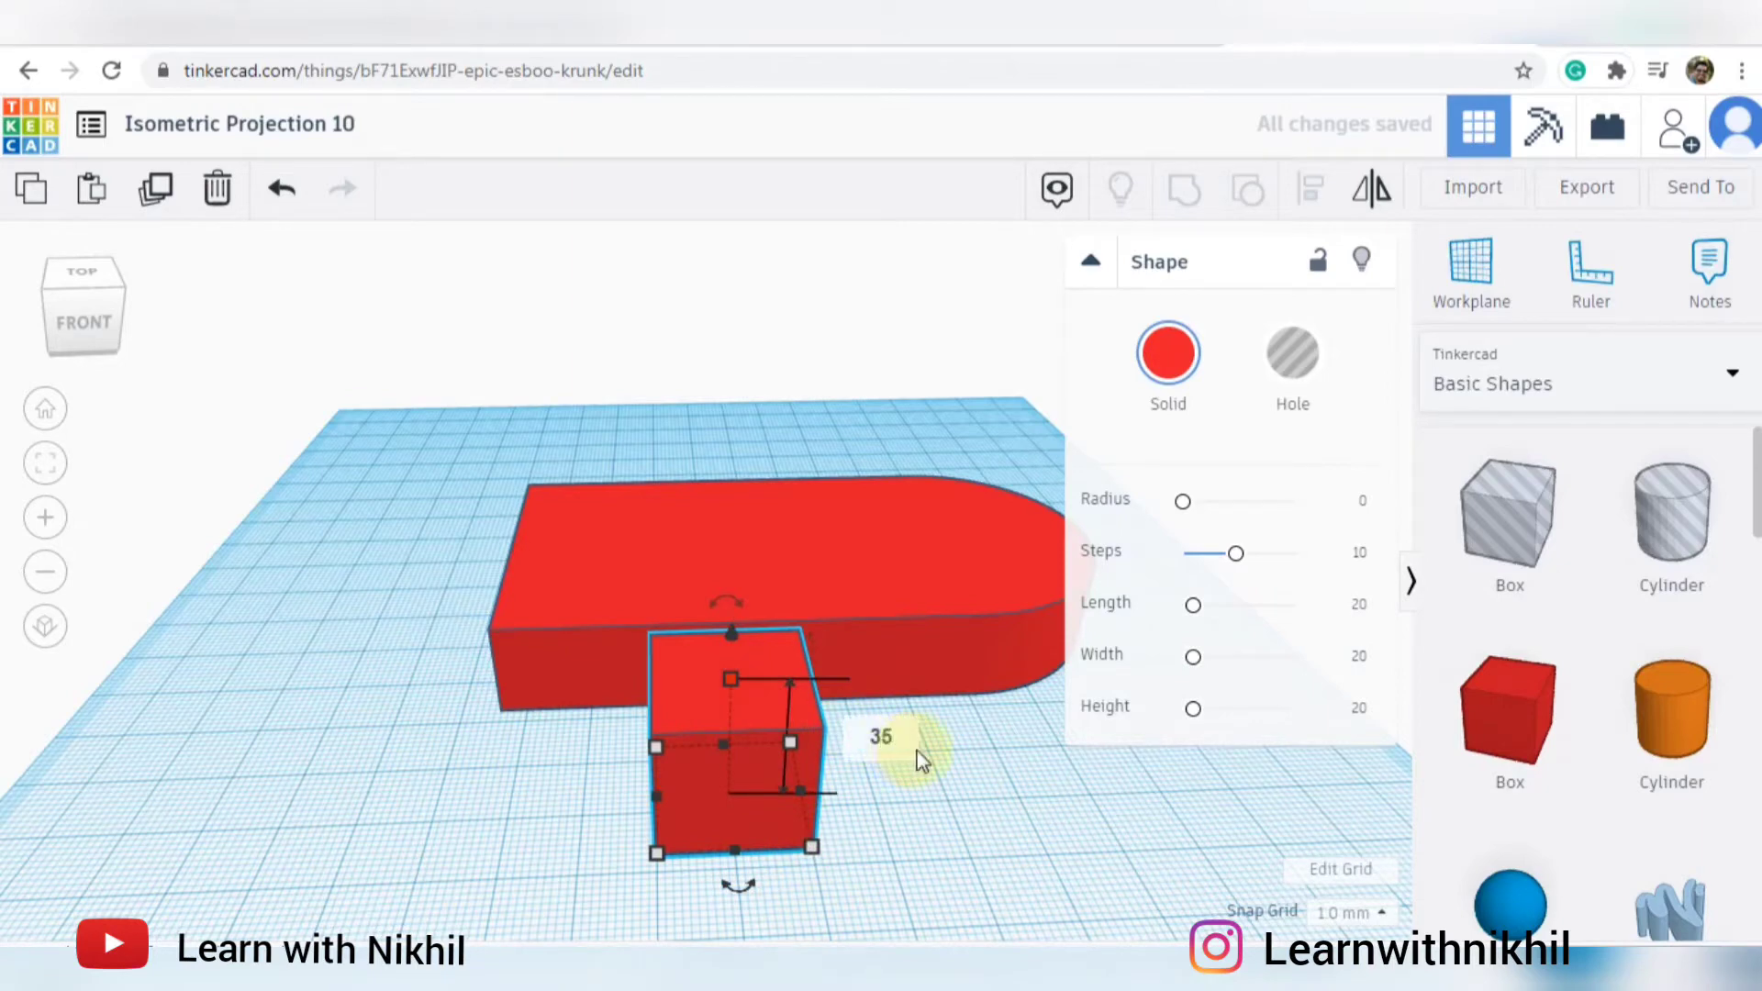
{"action": "key", "text": "Return"}
{"action": "key", "text": "alt+Tab"}
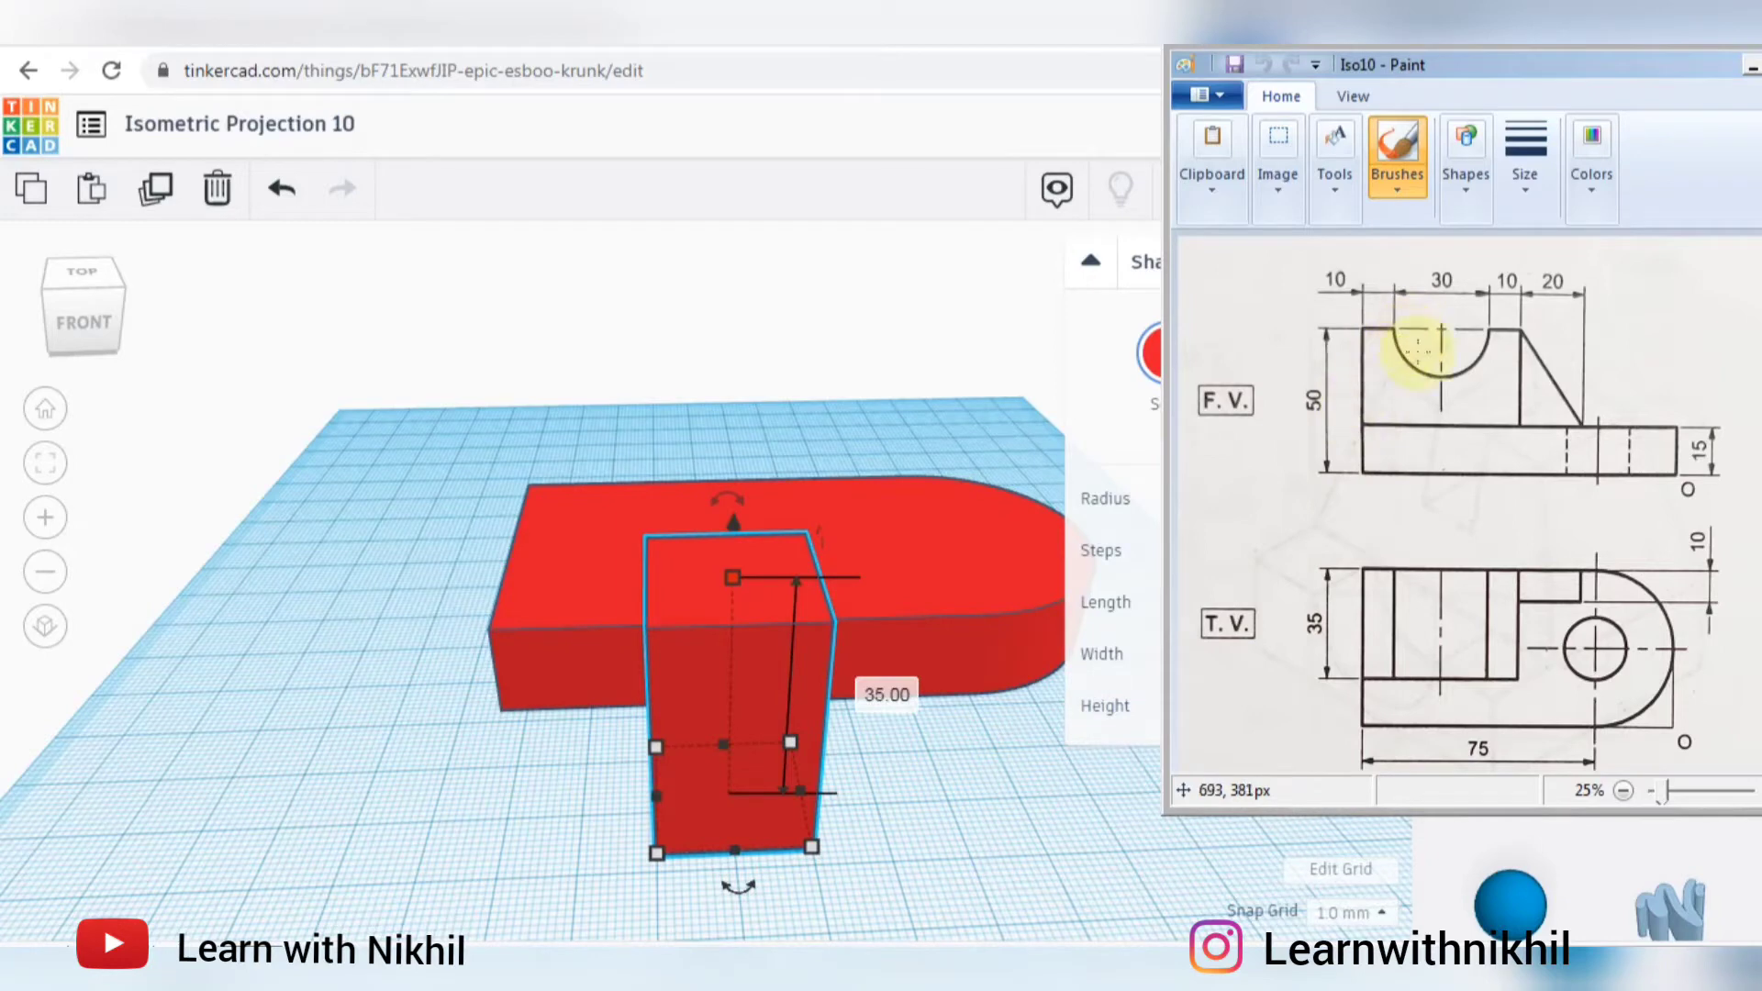
- Set the upright block's height to 50 mm
{"action": "left_click", "coordinate": [733, 580]}
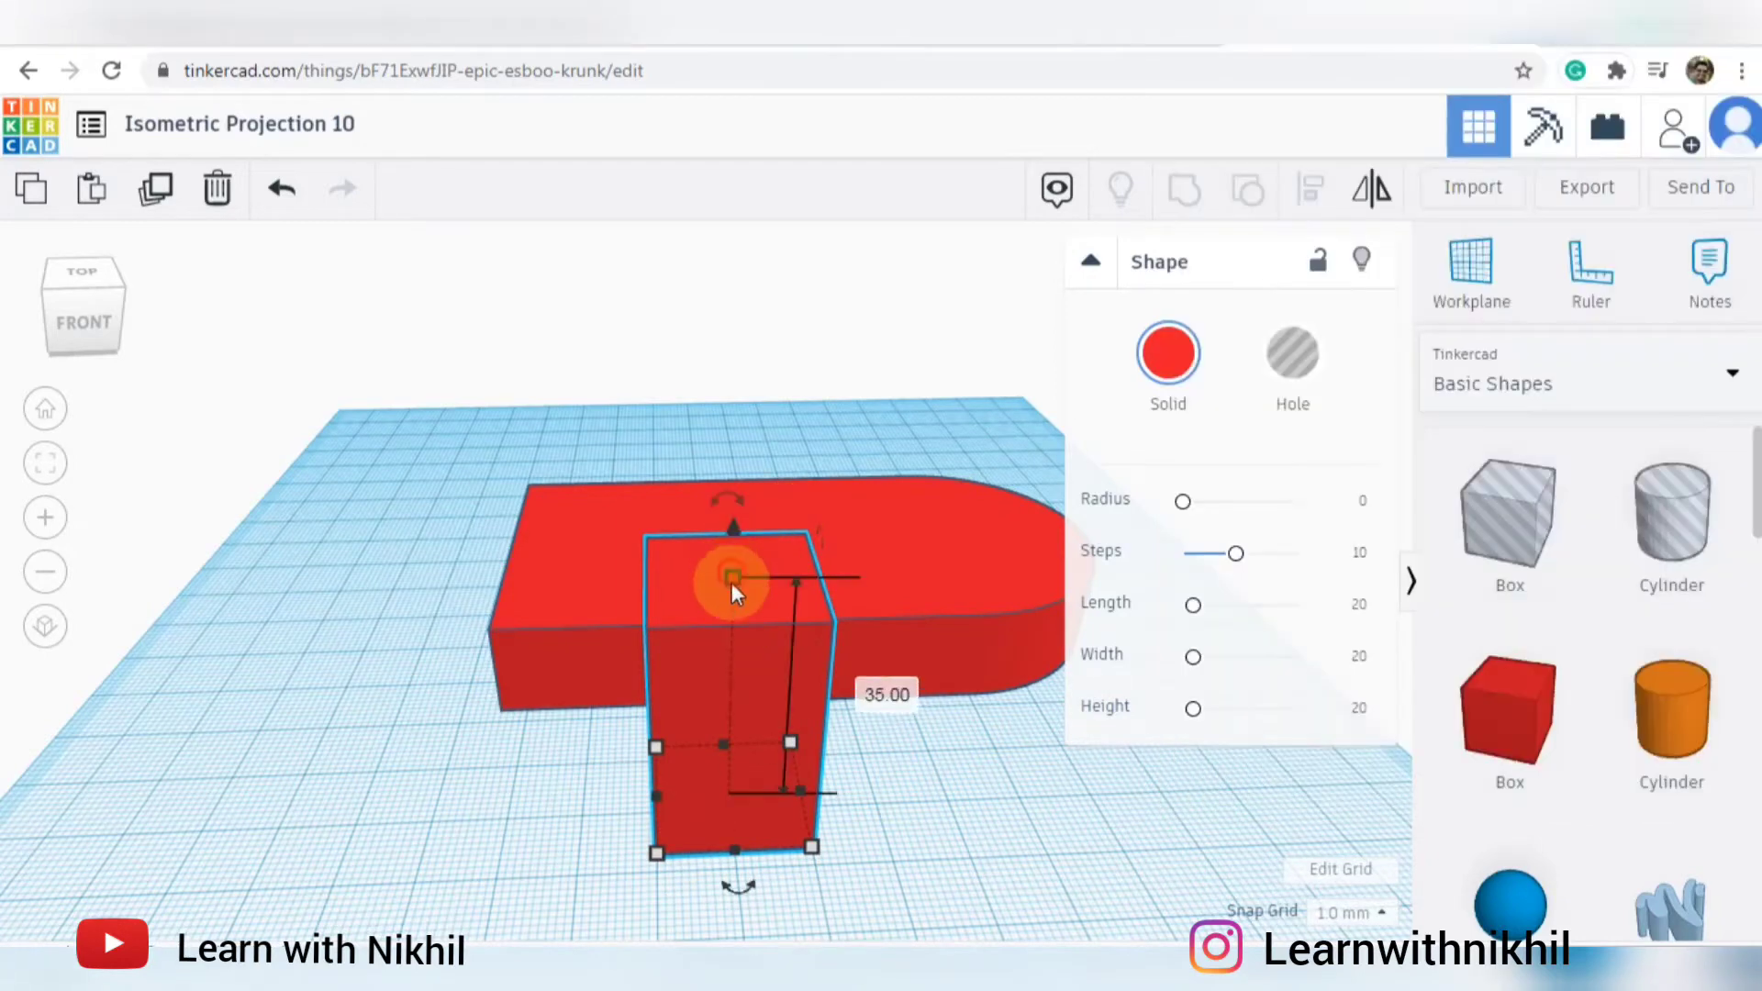
{"action": "left_click", "coordinate": [879, 691]}
{"action": "type", "text": "50"}
{"action": "key", "text": "Return"}
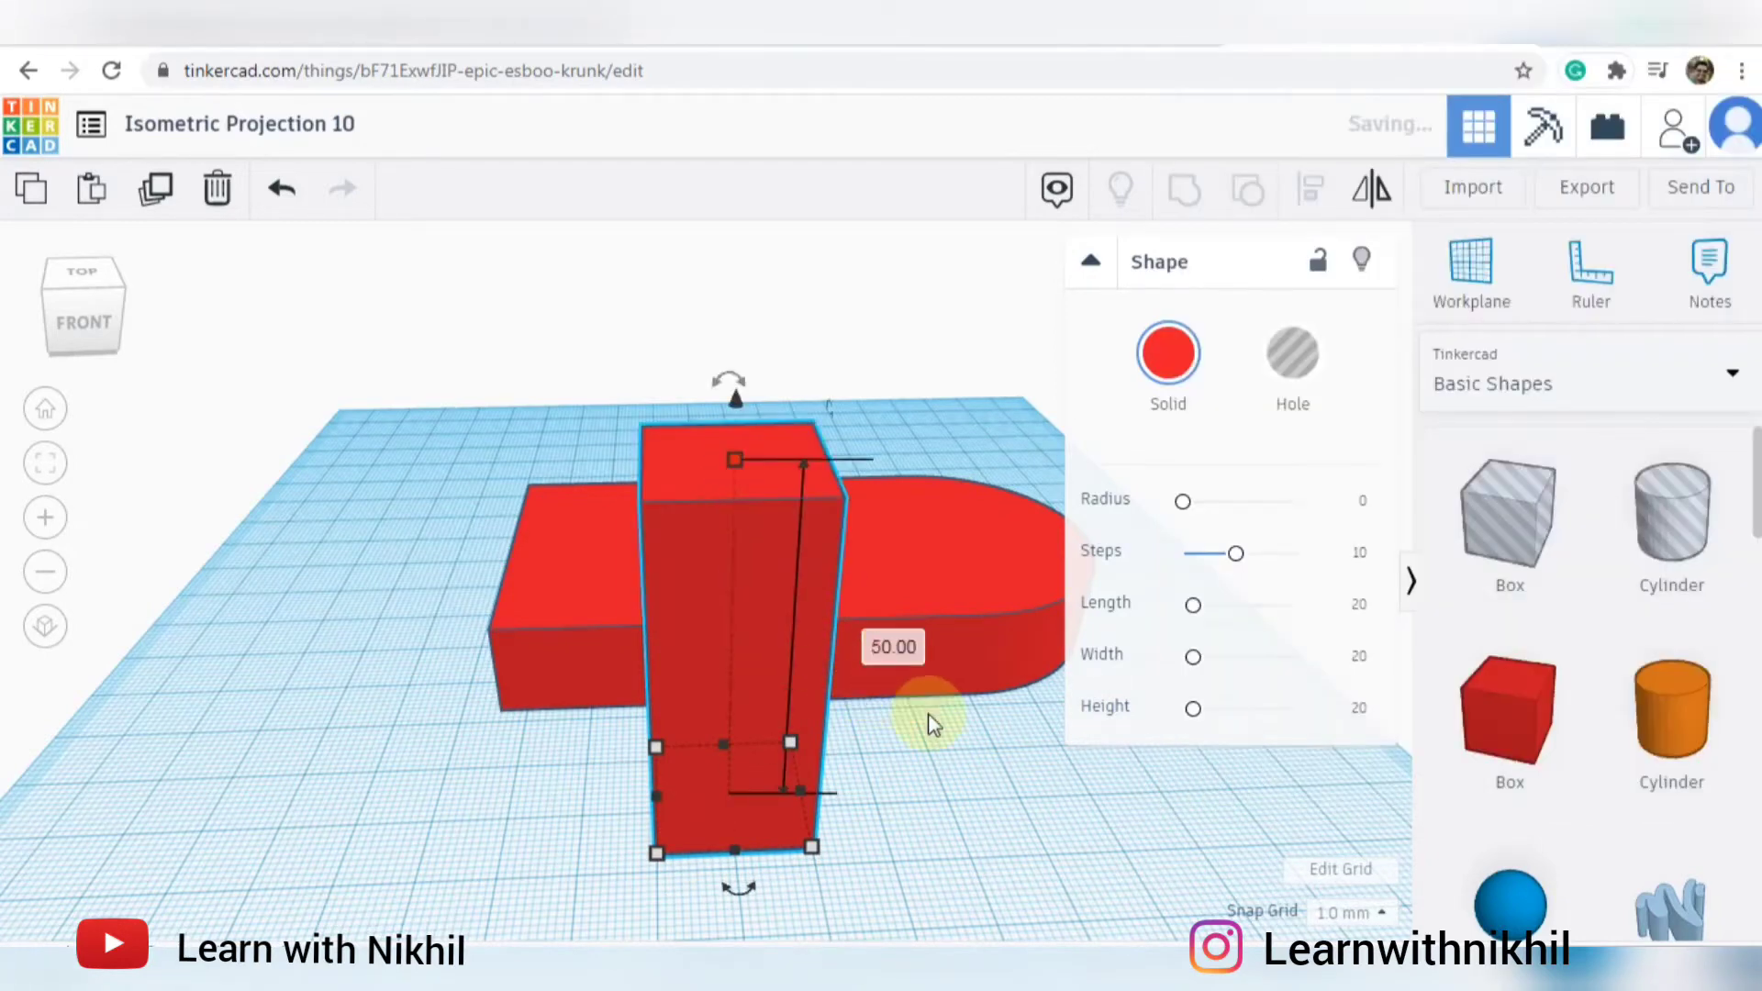
- Check the front-view lengths in the reference drawing and set the upright block's length along the base to 70 mm
{"action": "key", "text": "alt+Tab"}
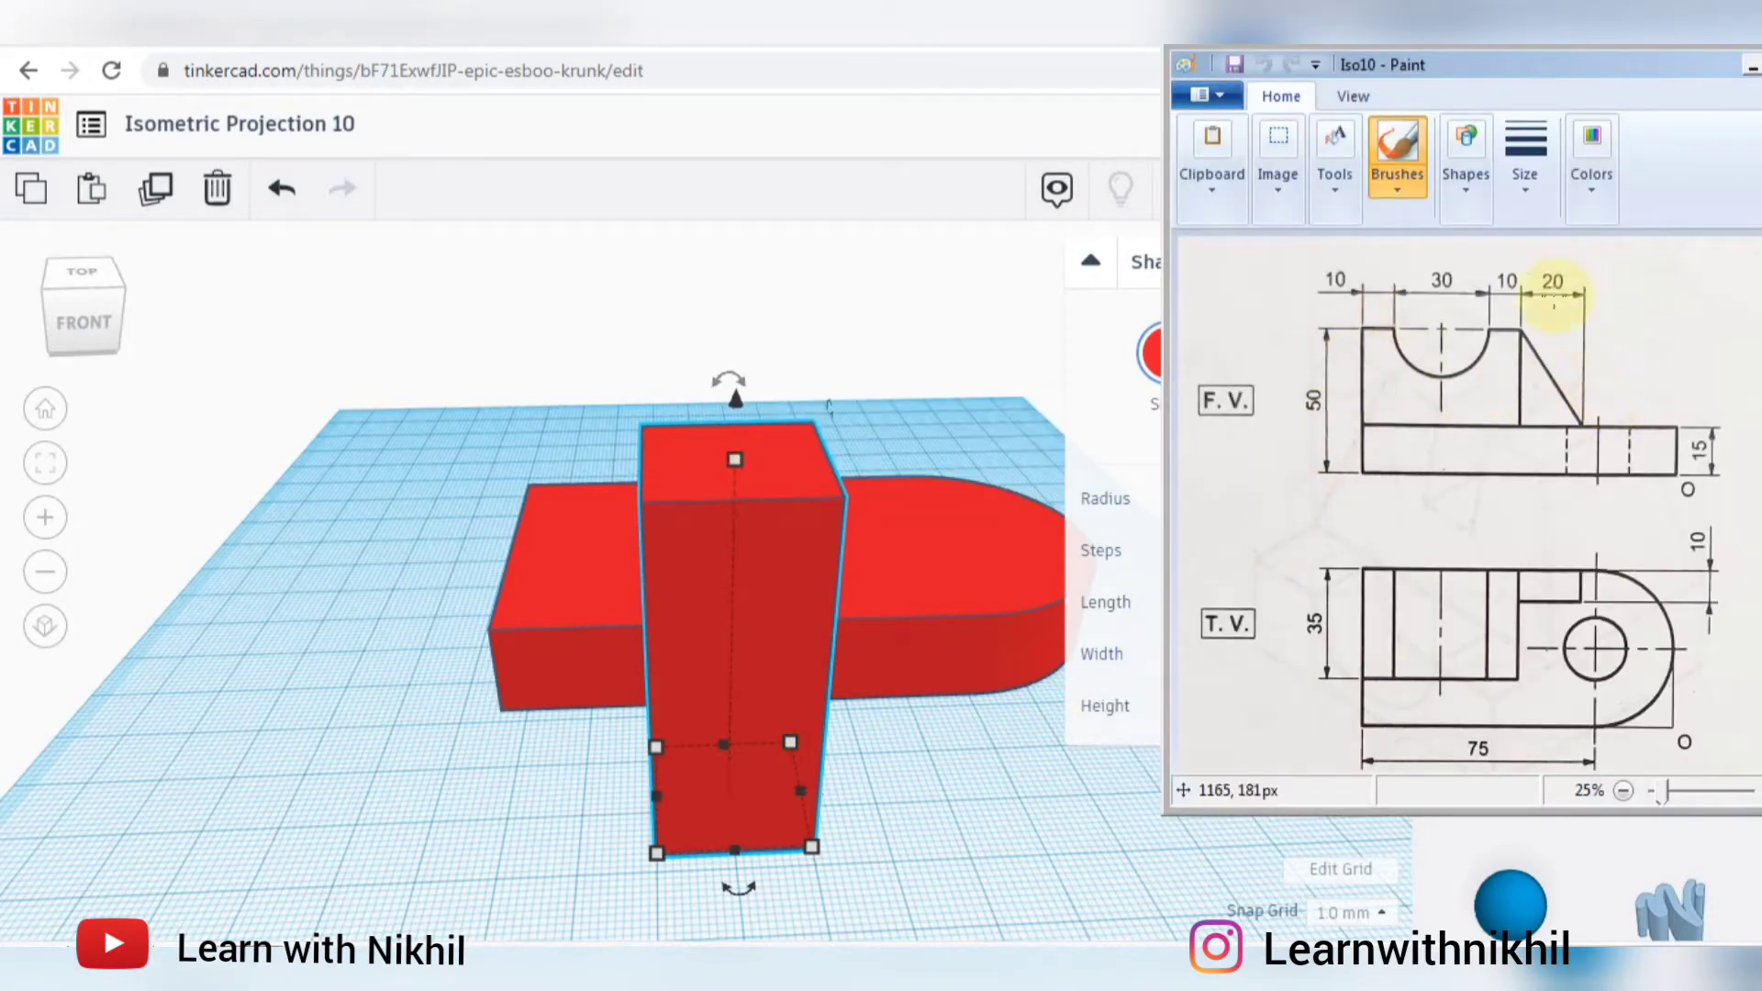
{"action": "left_click", "coordinate": [806, 846]}
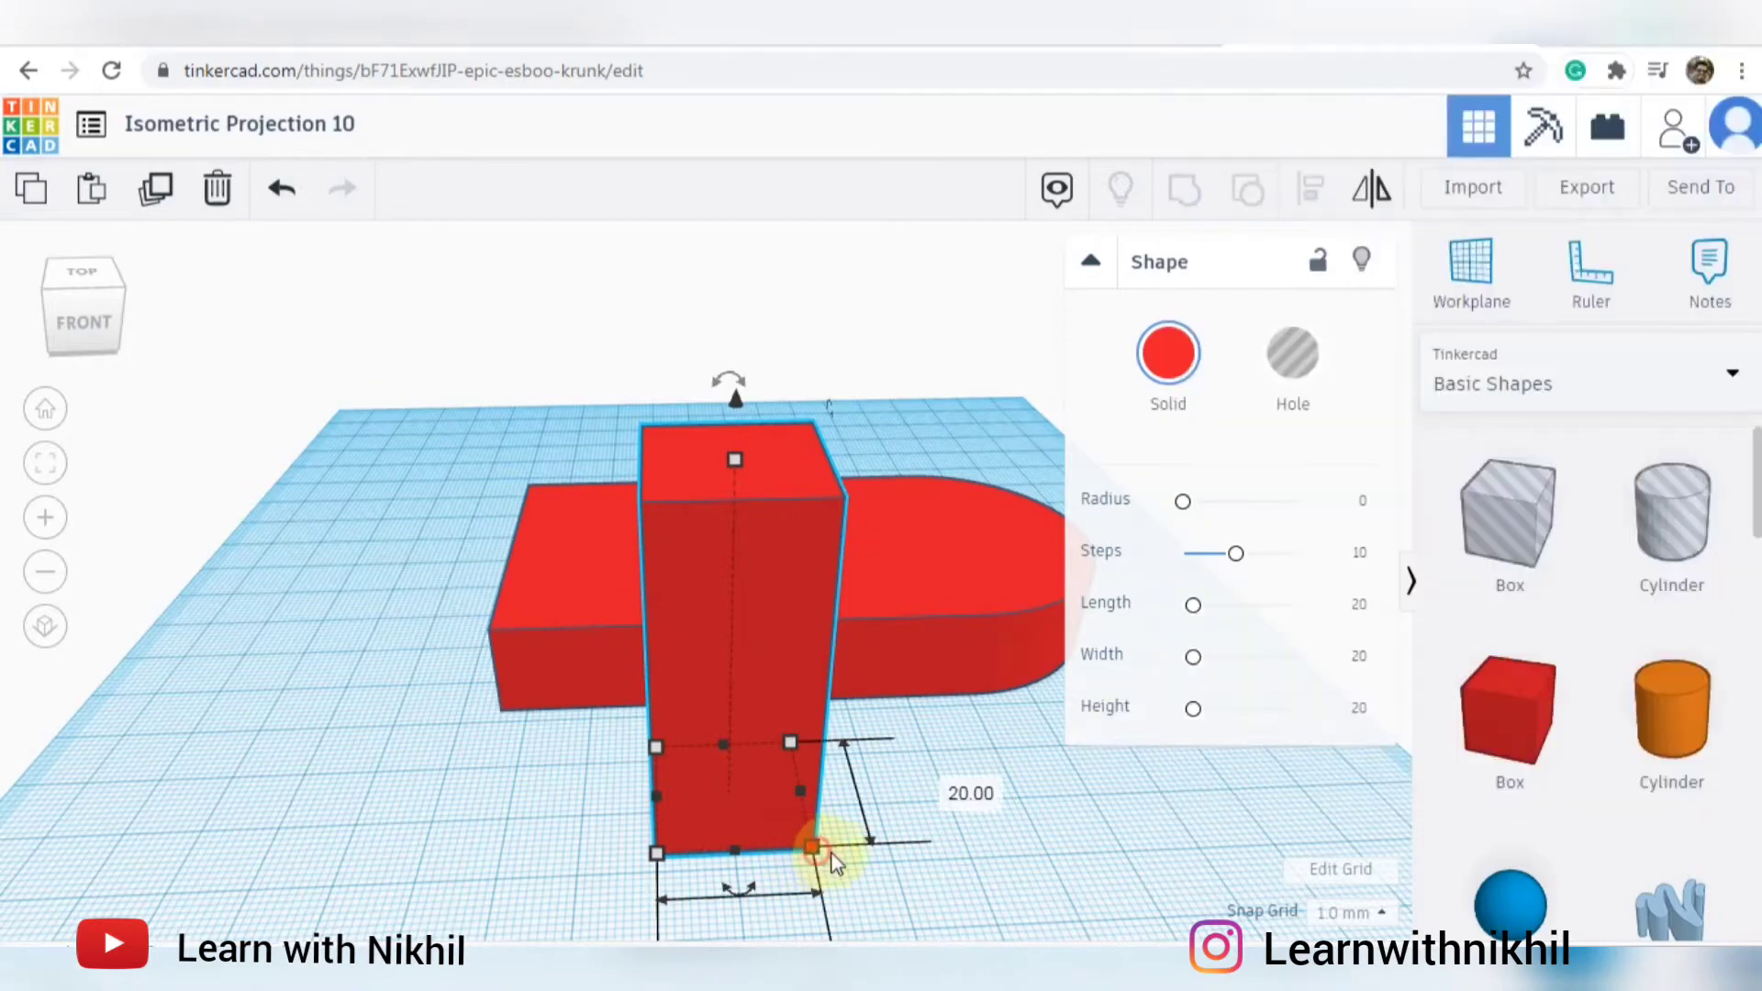
{"action": "scroll", "coordinate": [773, 897], "scroll_direction": "down", "scroll_amount": 2}
{"action": "left_click", "coordinate": [751, 898]}
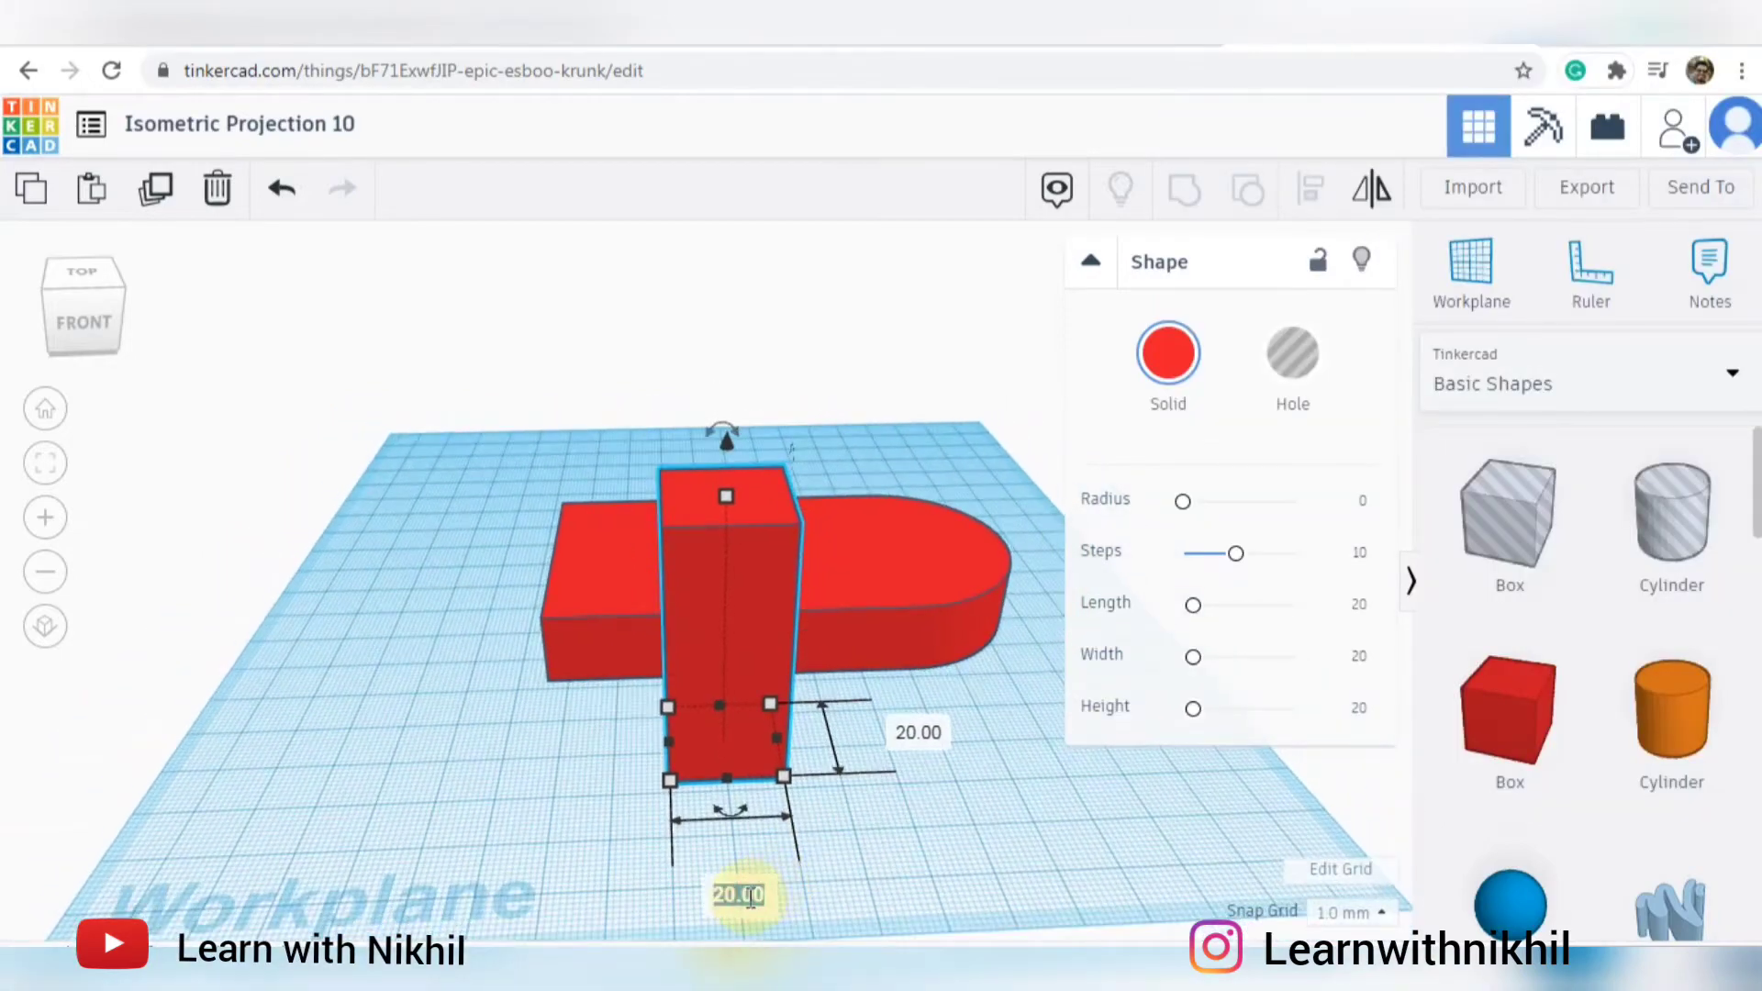
{"action": "type", "text": "70"}
{"action": "key", "text": "Return"}
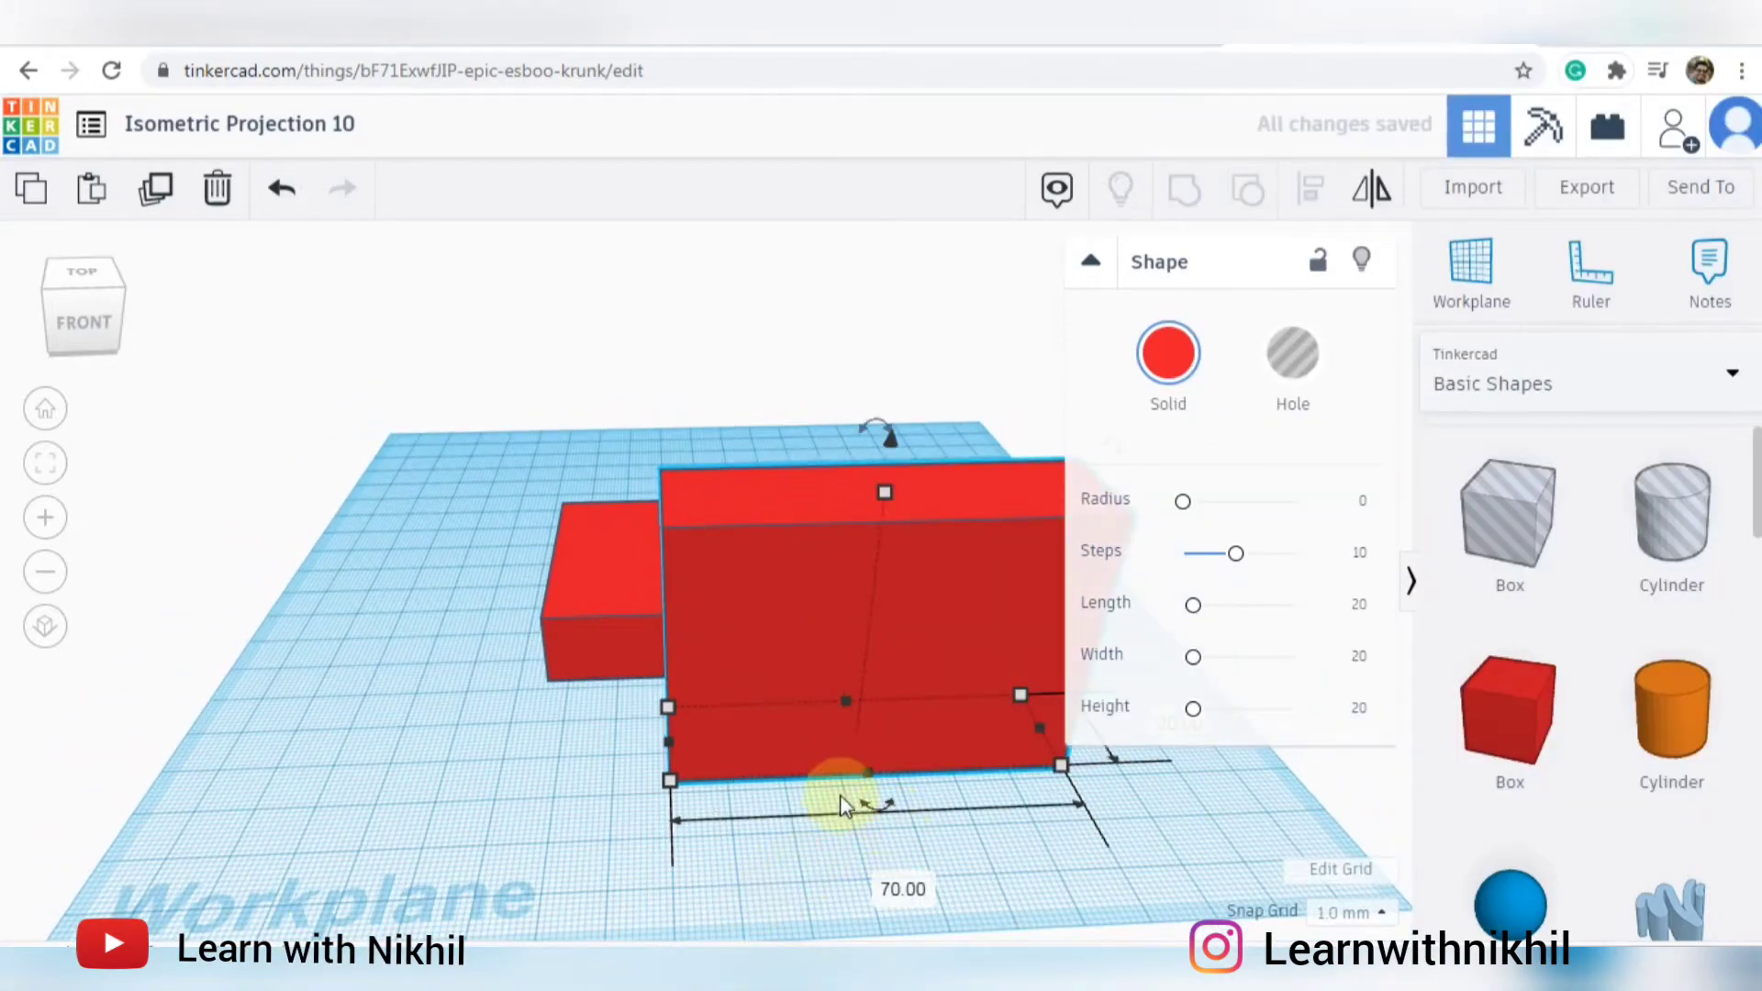
- Check the top view in the reference drawing and set the upright block's depth to 35 mm
{"action": "key", "text": "alt+Tab"}
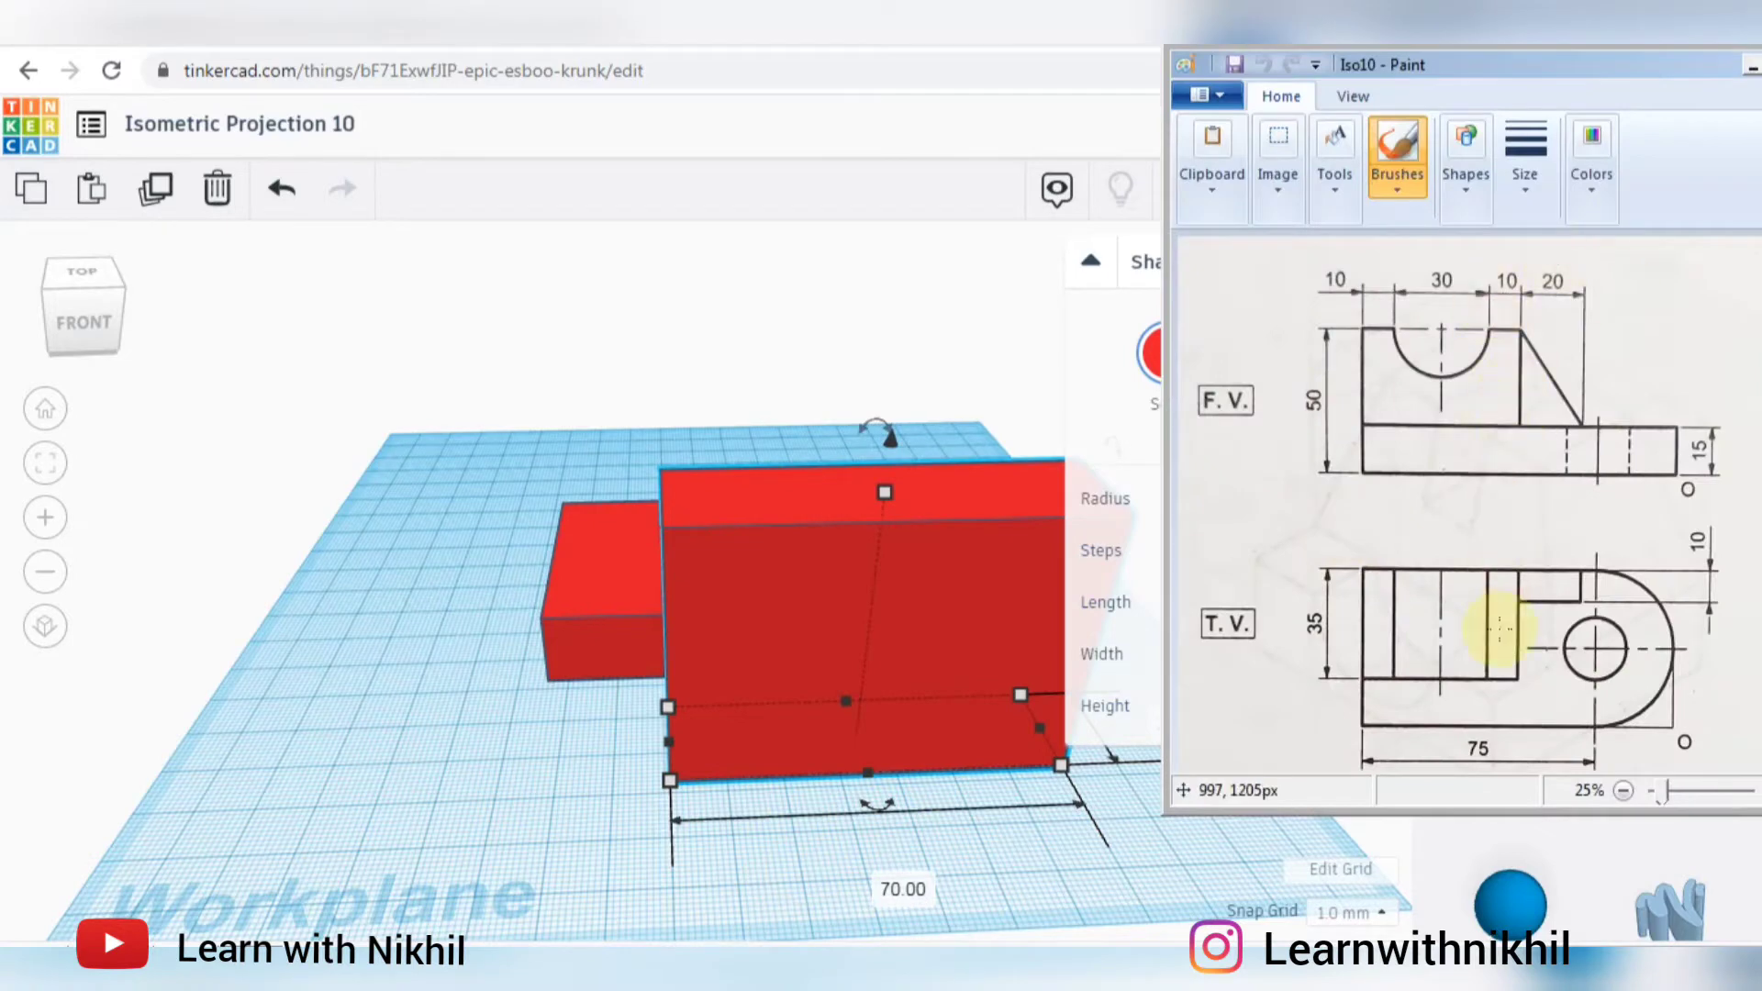
{"action": "left_click", "coordinate": [677, 720]}
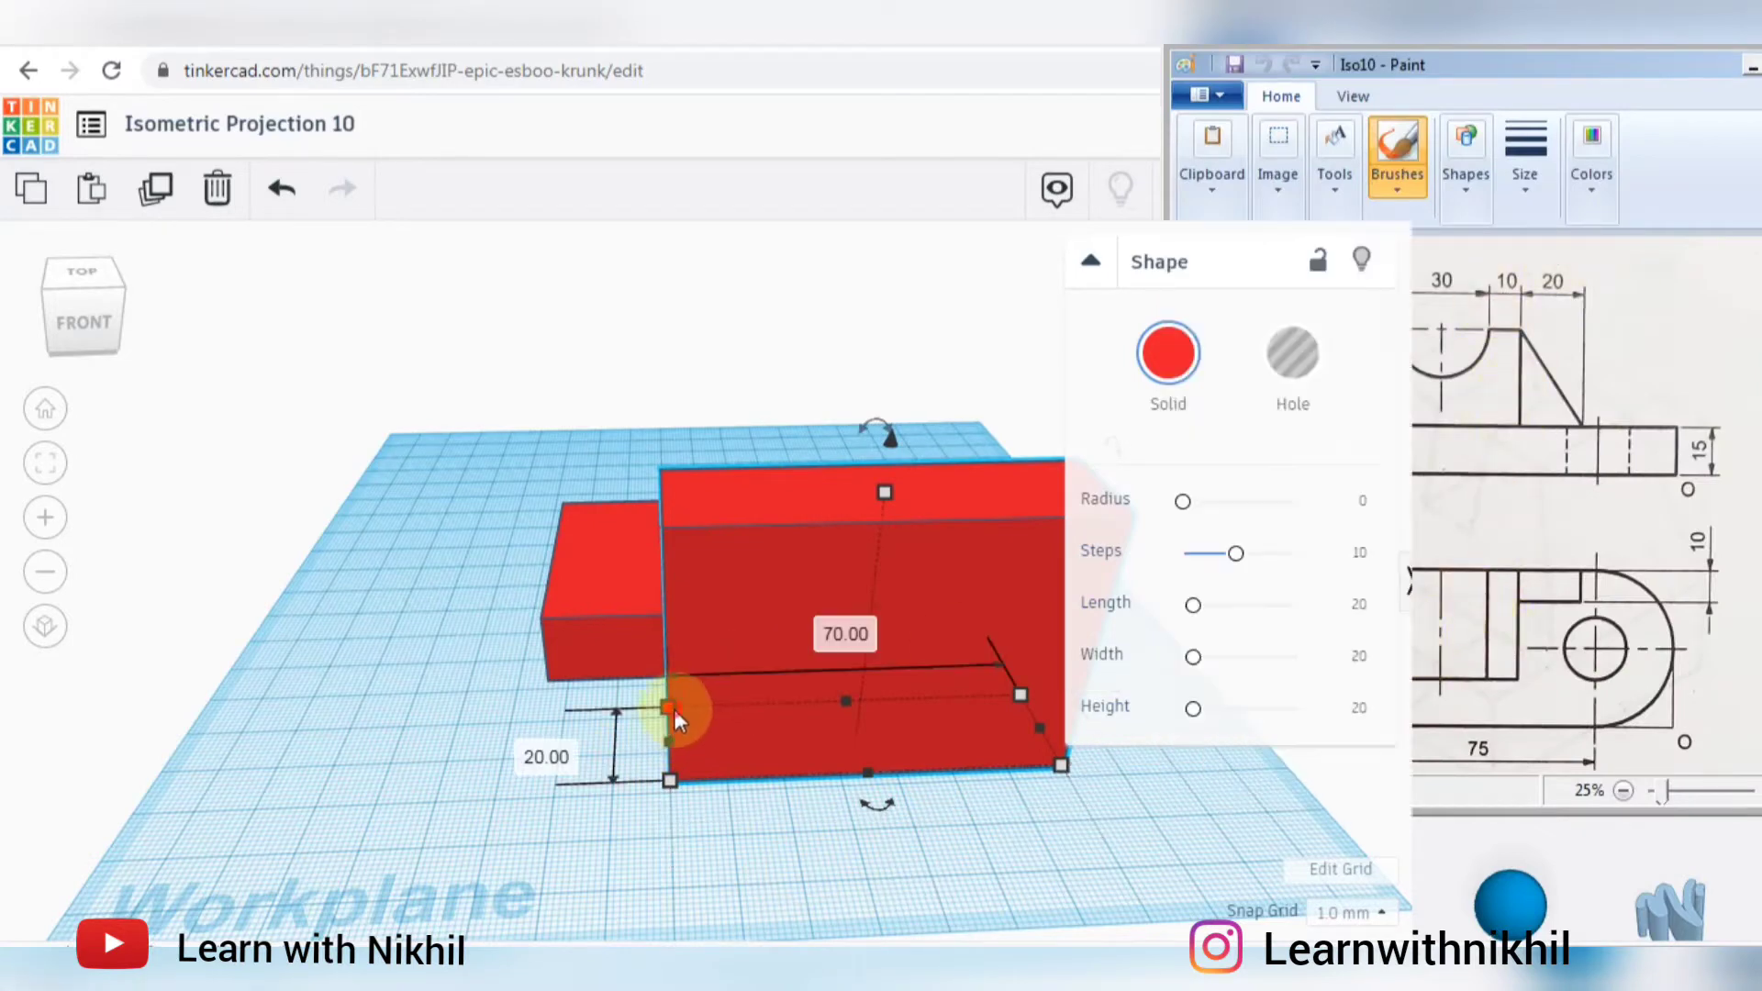
{"action": "left_click", "coordinate": [528, 749]}
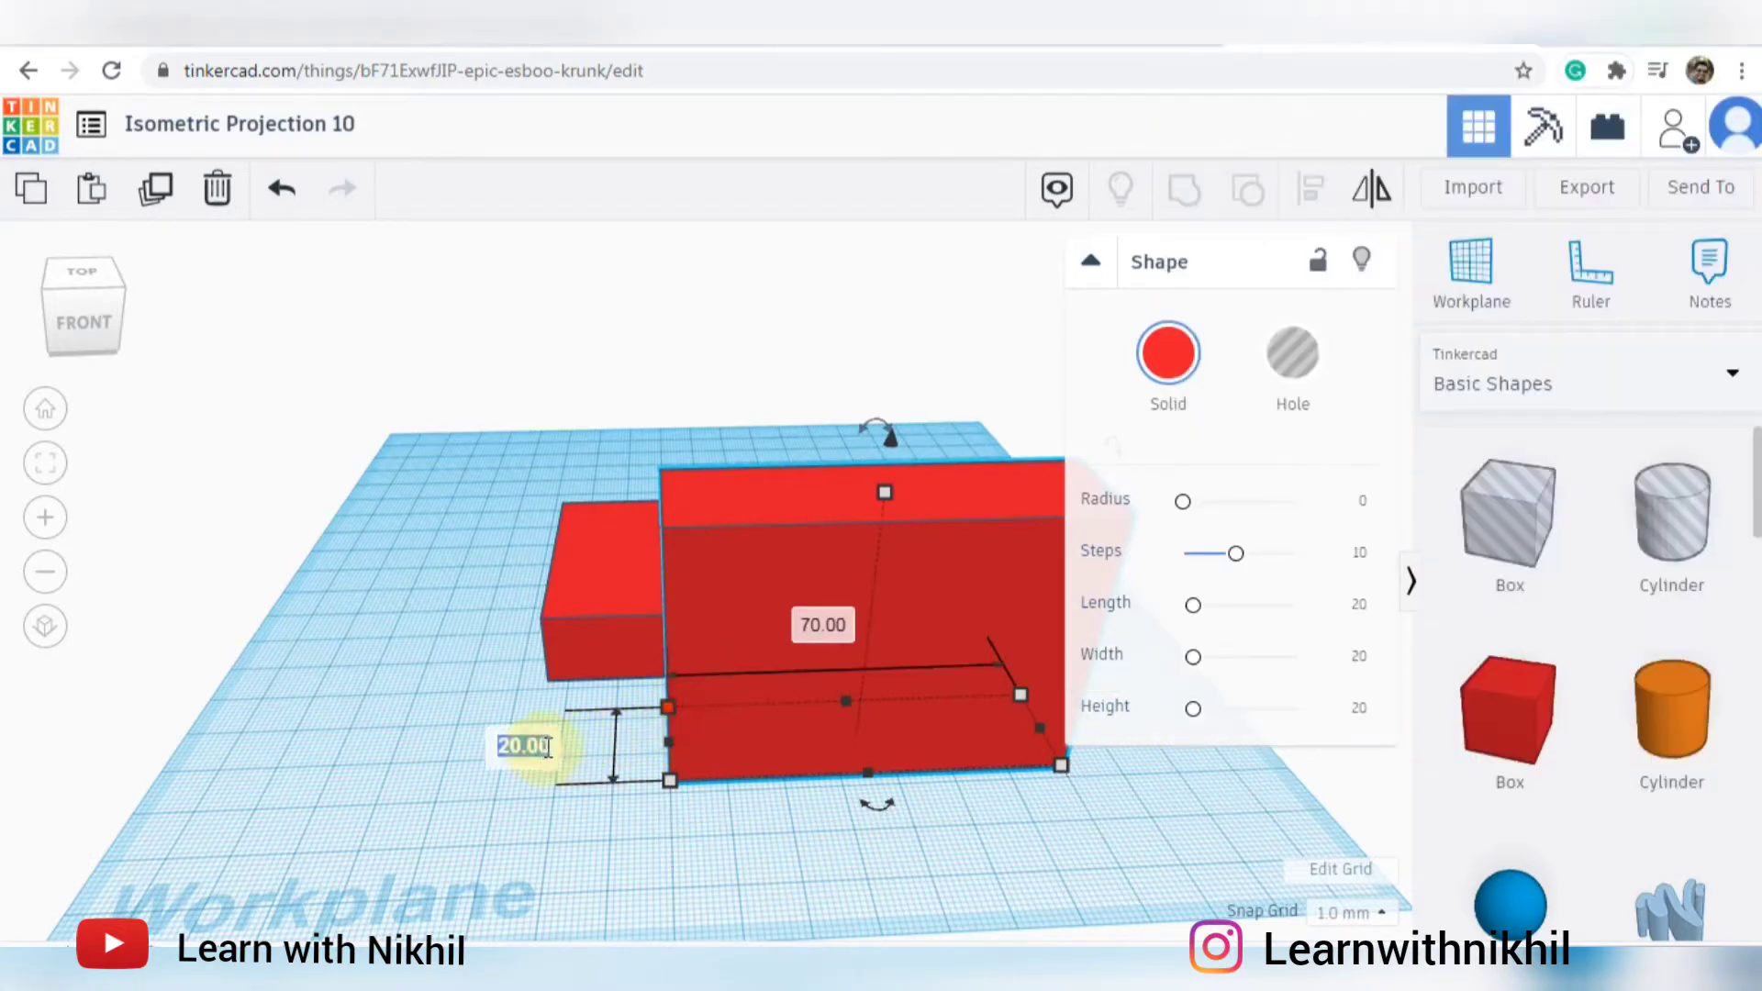
{"action": "type", "text": "35"}
{"action": "key", "text": "Return"}
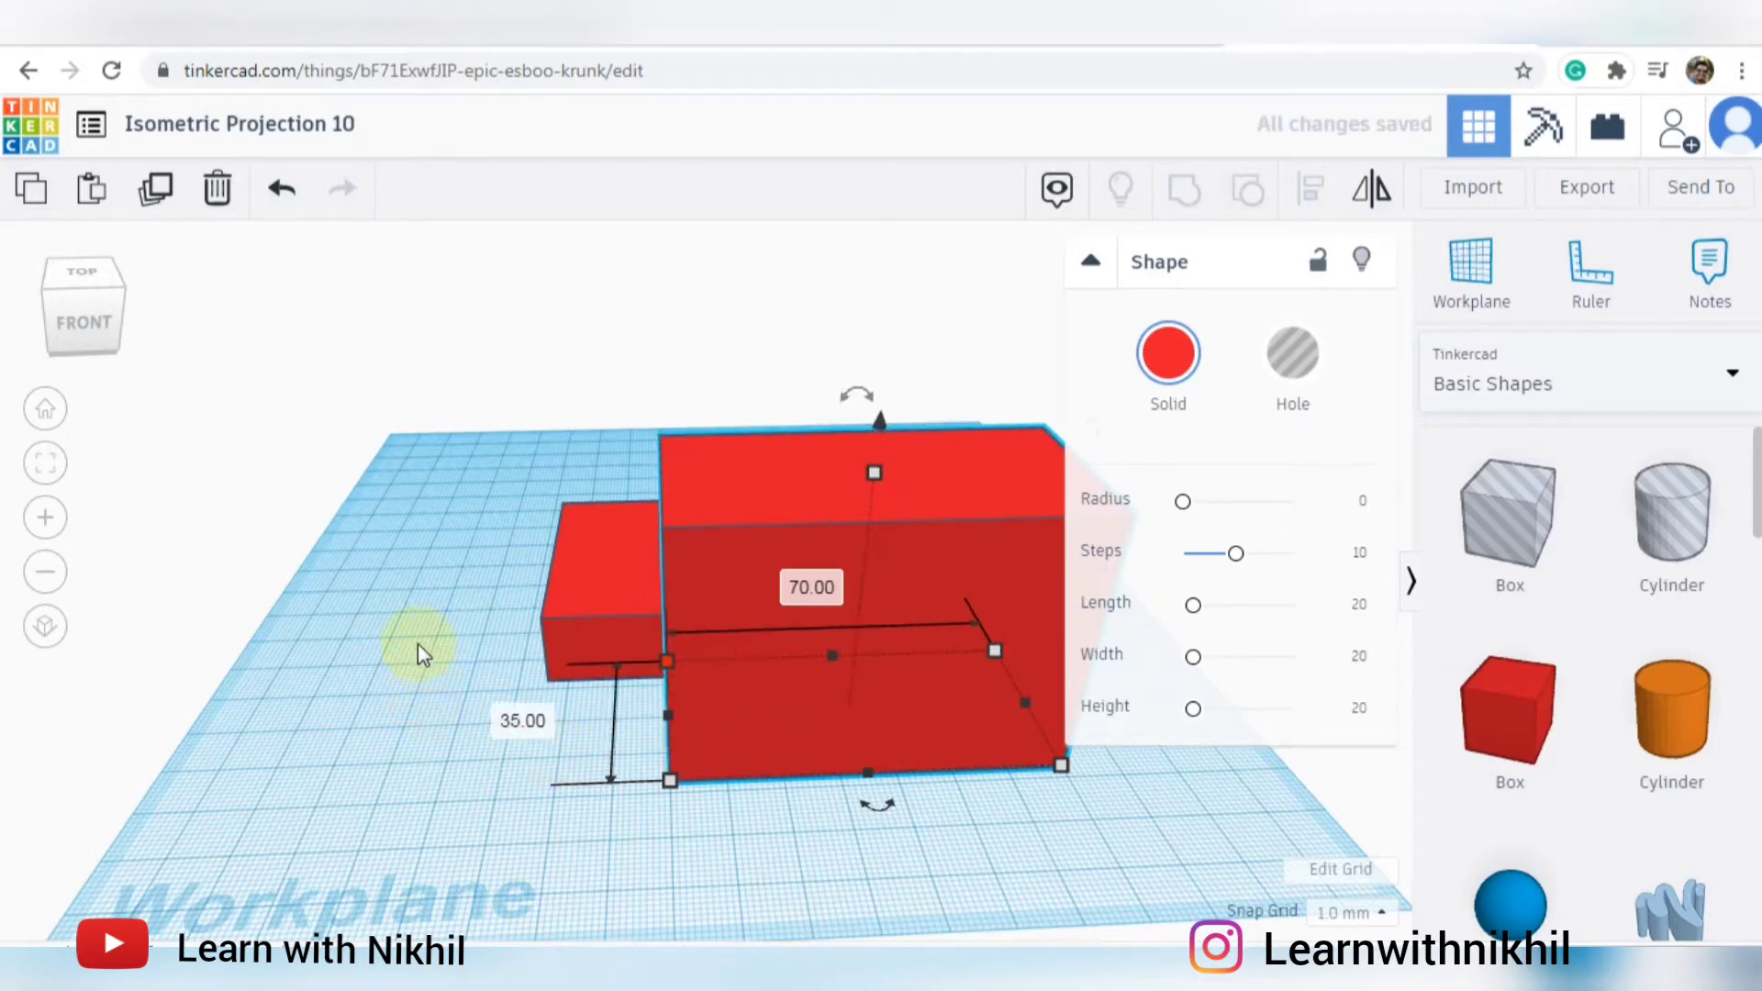
- Align the upright block flush with the base's rear long edge and its square end
{"action": "right_click_drag", "start_coordinate": [421, 649], "coordinate": [550, 775]}
{"action": "key", "text": "ctrl+a"}
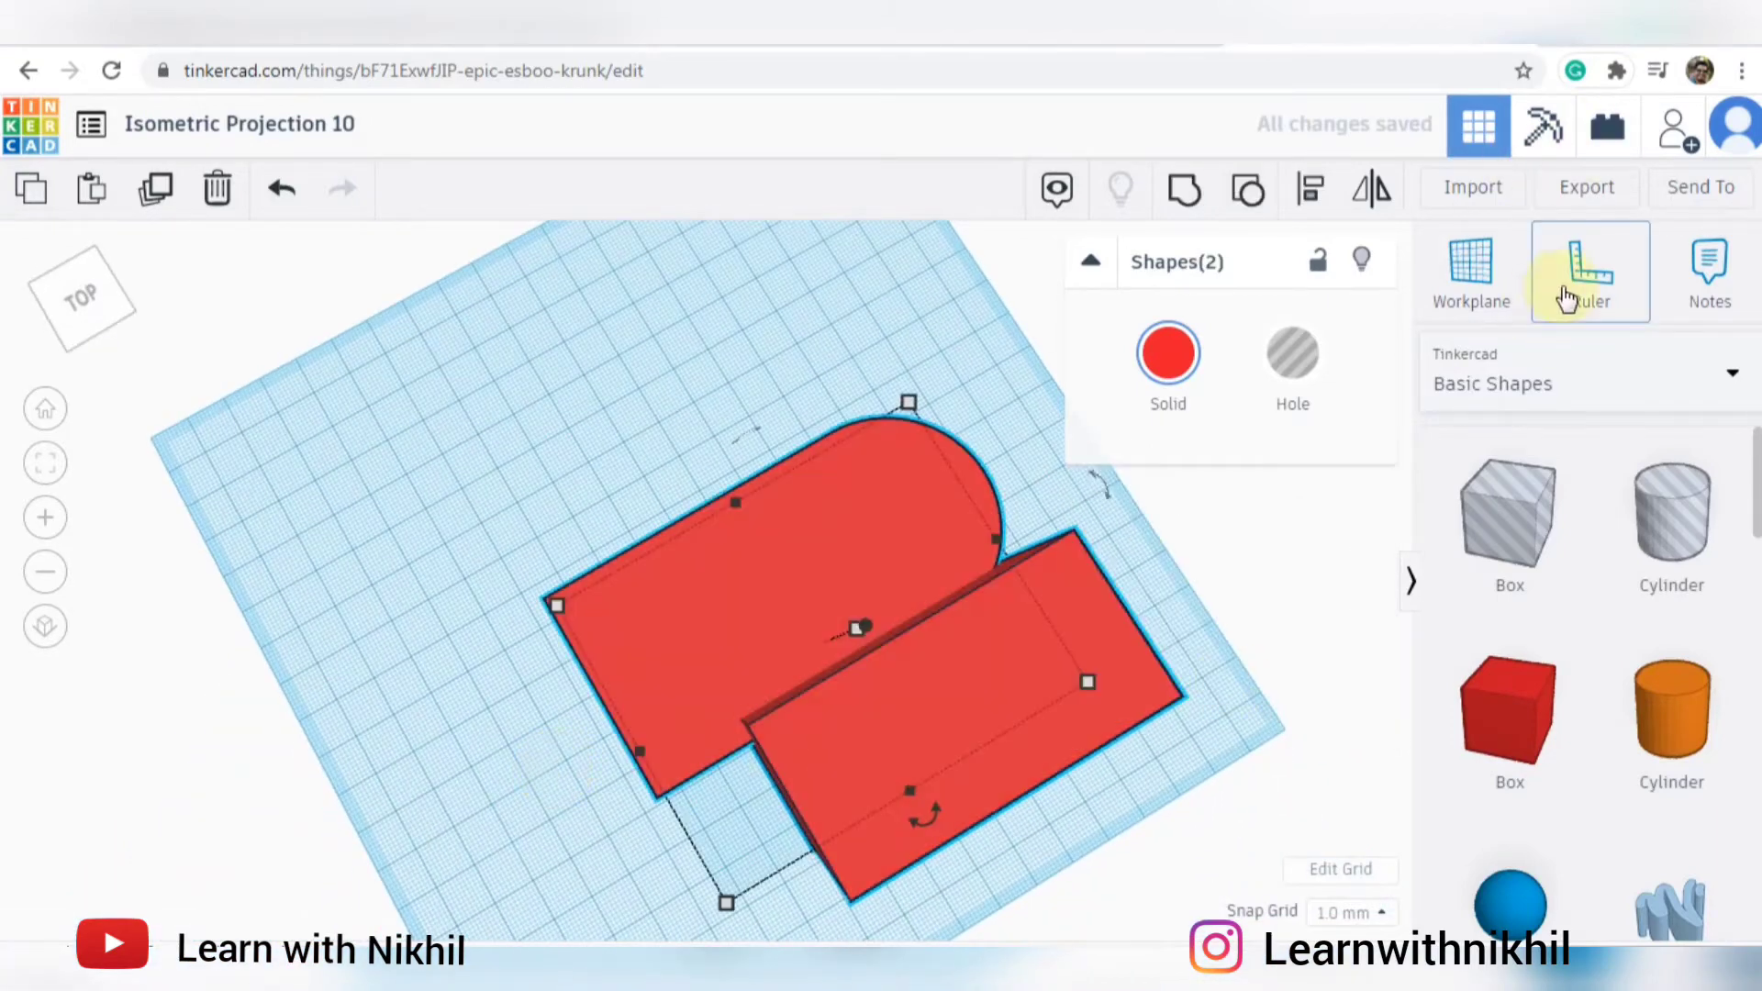
{"action": "left_click", "coordinate": [1308, 206]}
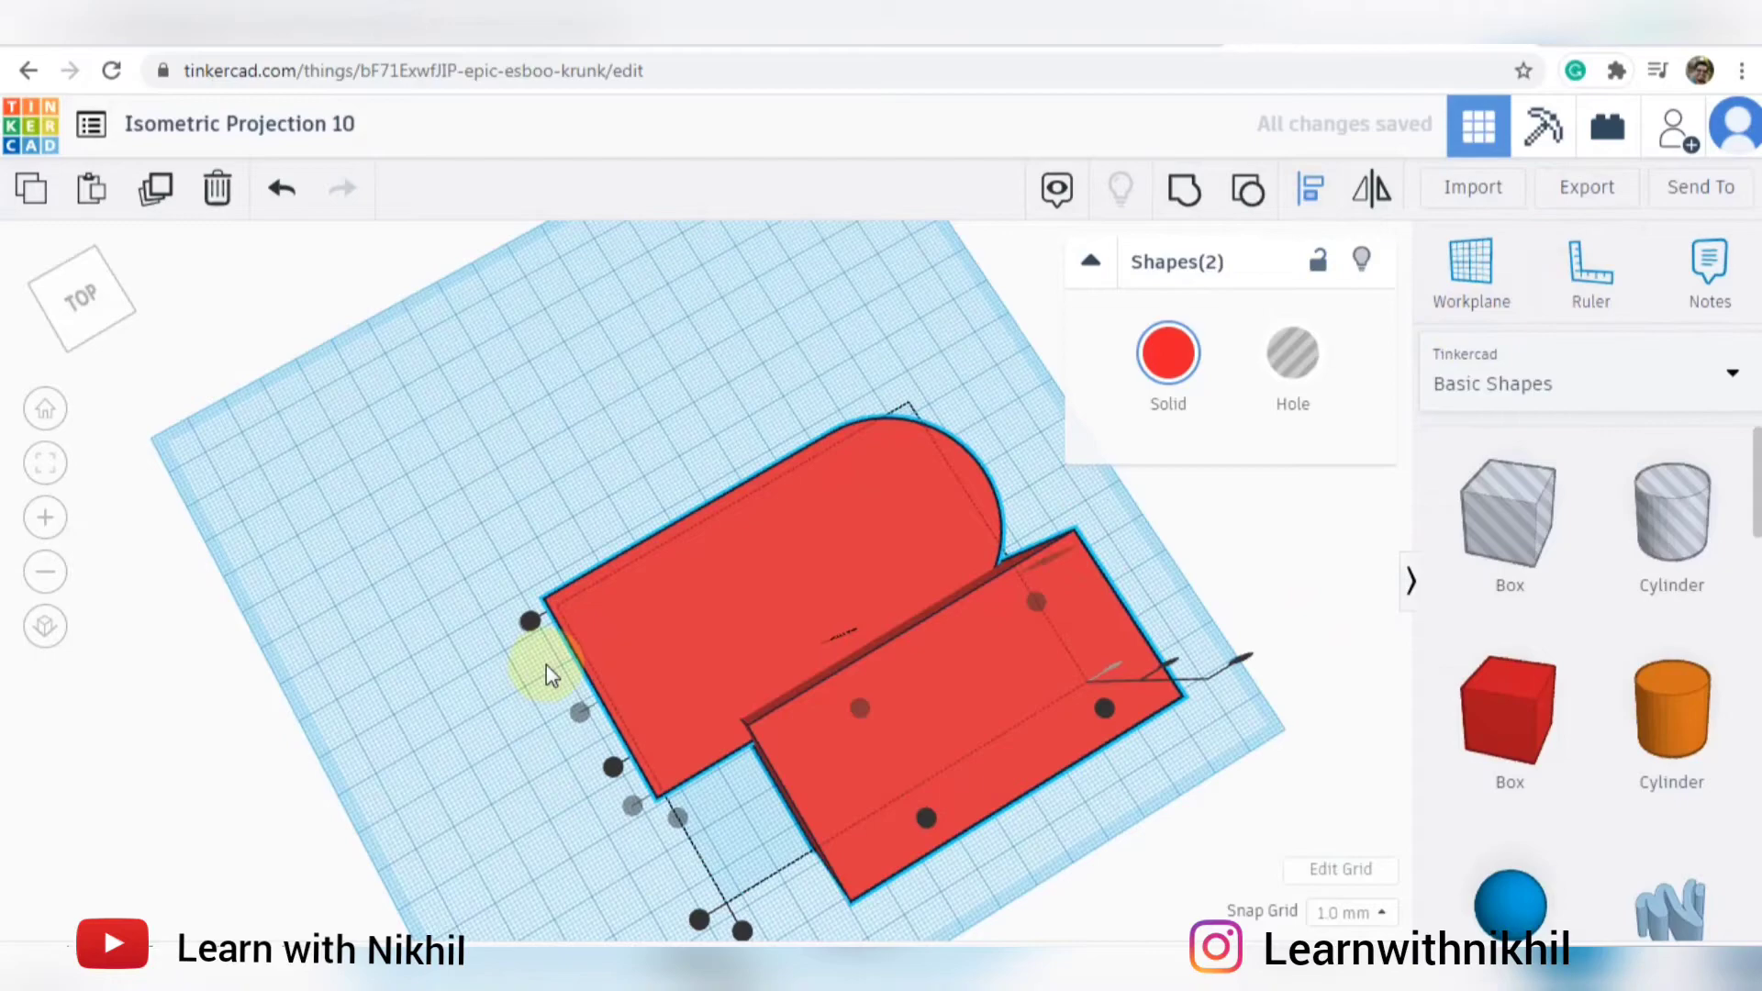
{"action": "left_click", "coordinate": [529, 621]}
{"action": "left_click", "coordinate": [677, 818]}
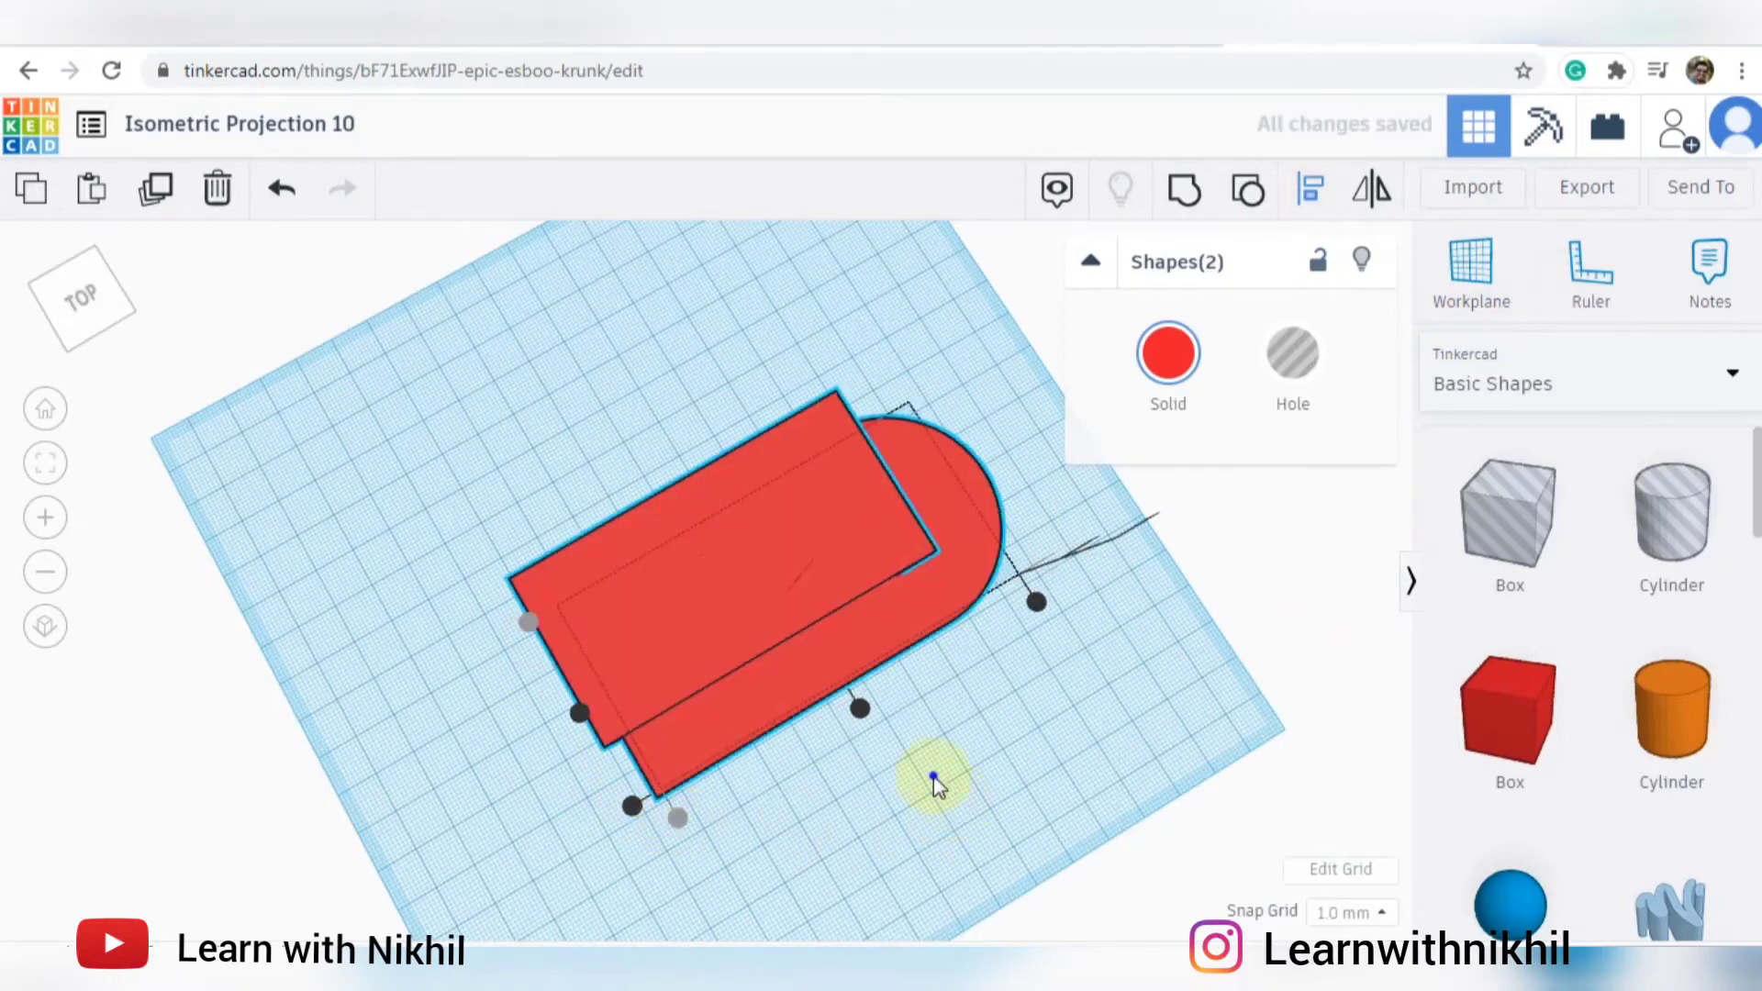
- Group the aligned upright block and round-ended base into one solid and deselect it
{"action": "right_click_drag", "start_coordinate": [931, 779], "coordinate": [691, 650]}
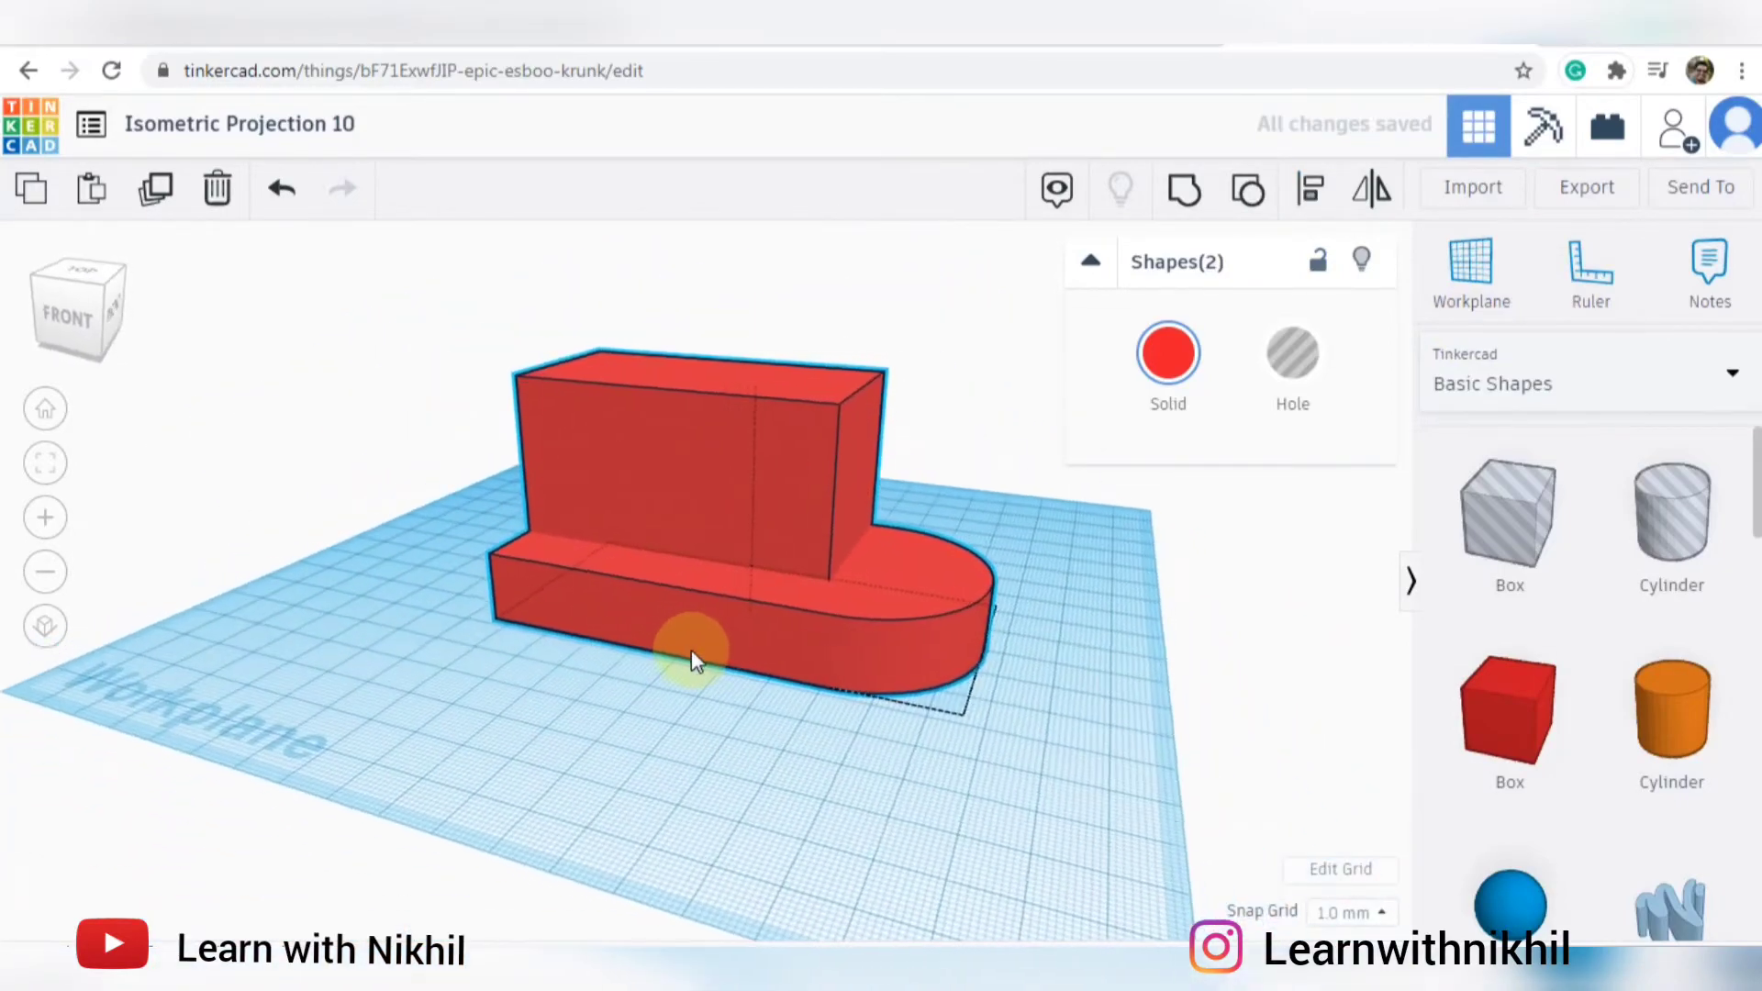
{"action": "right_click_drag", "start_coordinate": [1096, 559], "coordinate": [661, 596]}
{"action": "left_click", "coordinate": [1249, 198]}
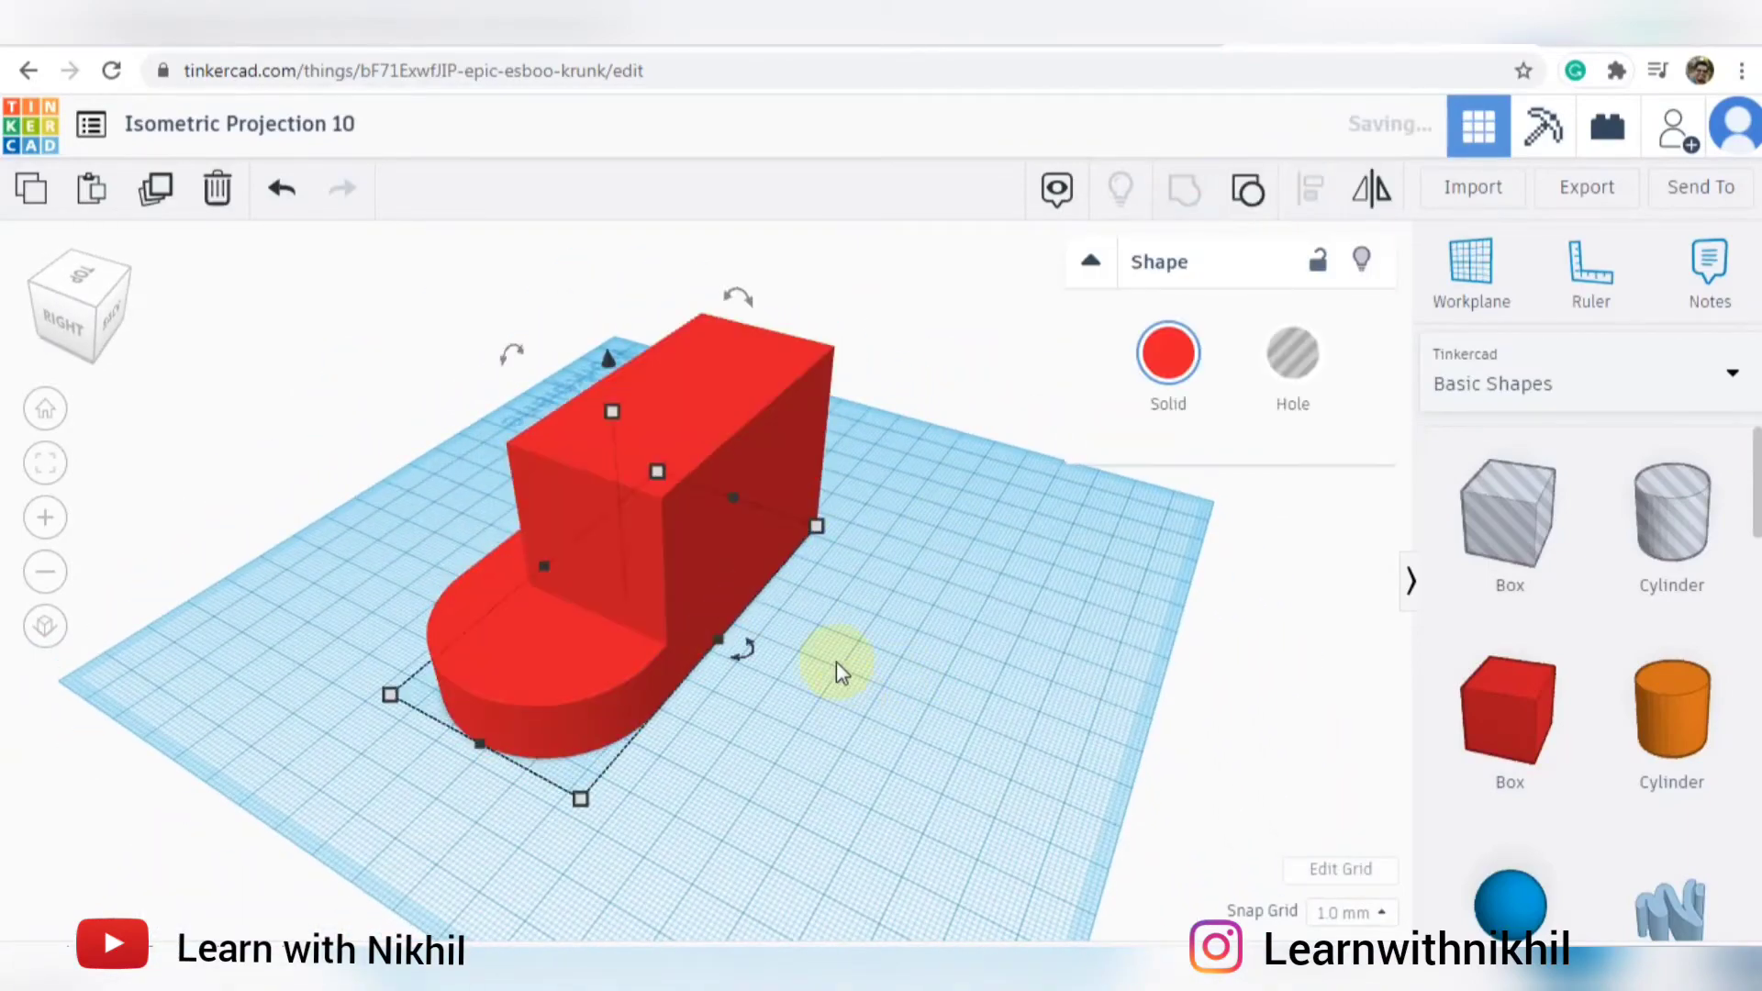
{"action": "right_click_drag", "start_coordinate": [836, 666], "coordinate": [1200, 618]}
{"action": "left_click", "coordinate": [1071, 556]}
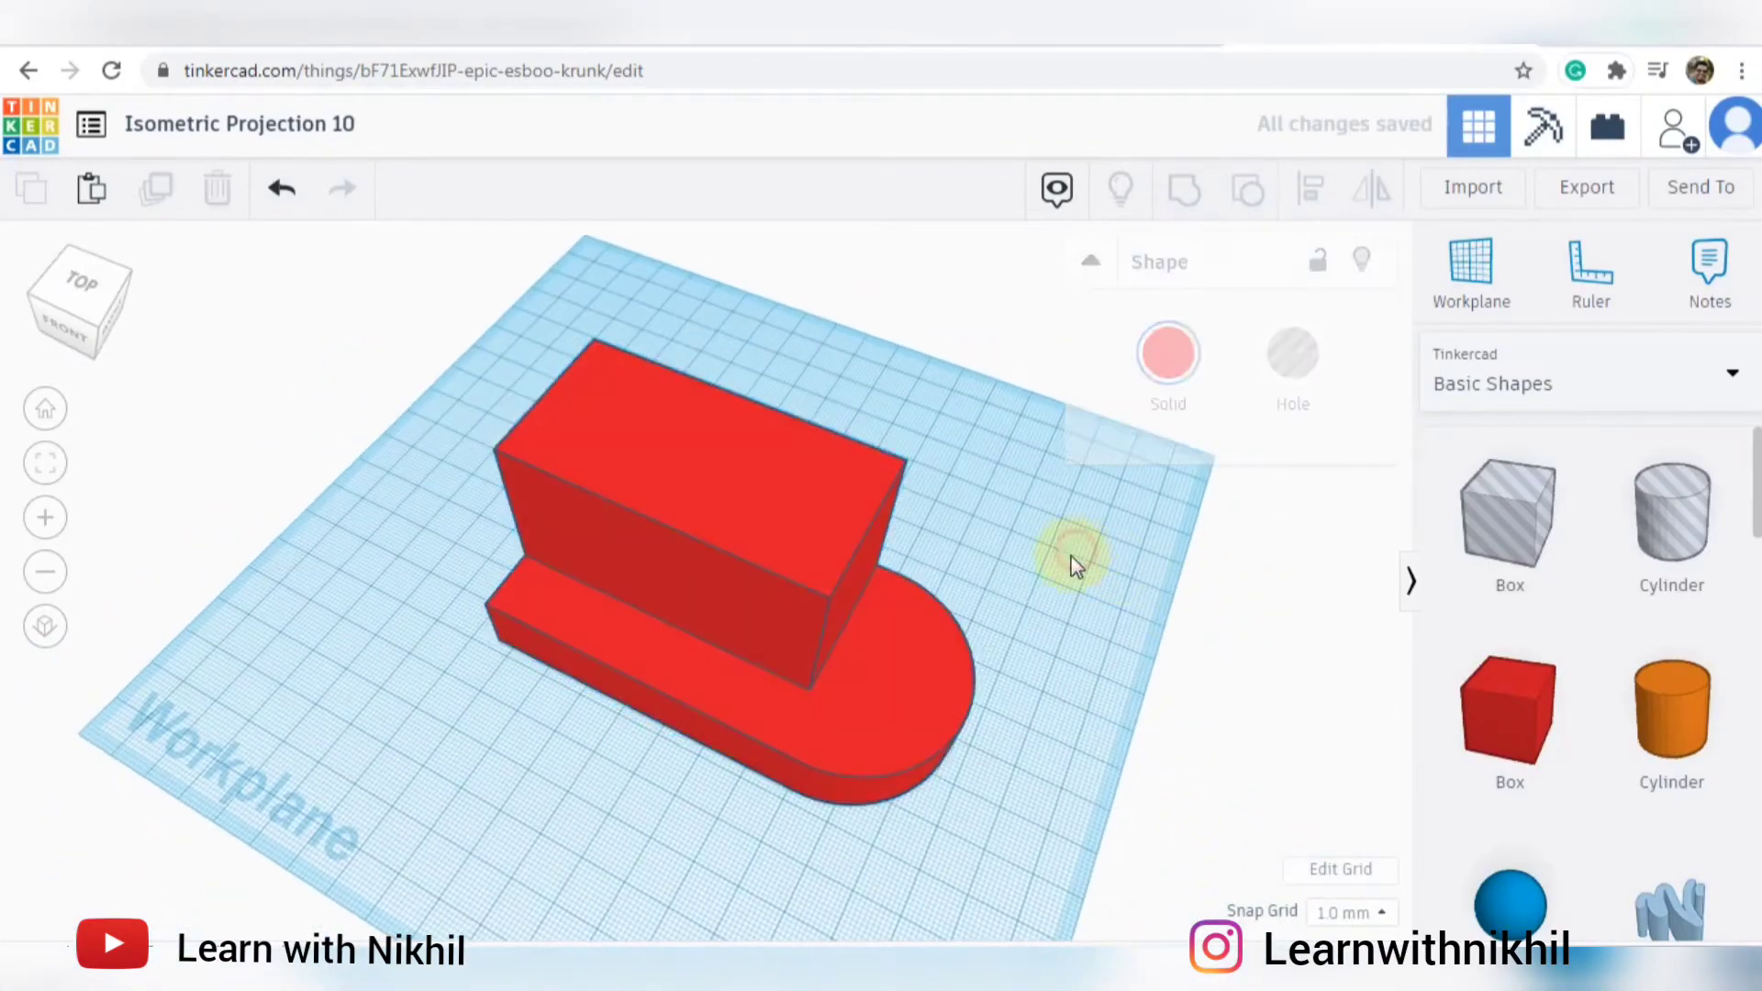
- Examine the finished isometric drawing in the YouTube video alongside the model, then return to the Tinkercad design
{"action": "right_click_drag", "start_coordinate": [1071, 557], "coordinate": [1110, 525]}
{"action": "key", "text": "alt+Tab"}
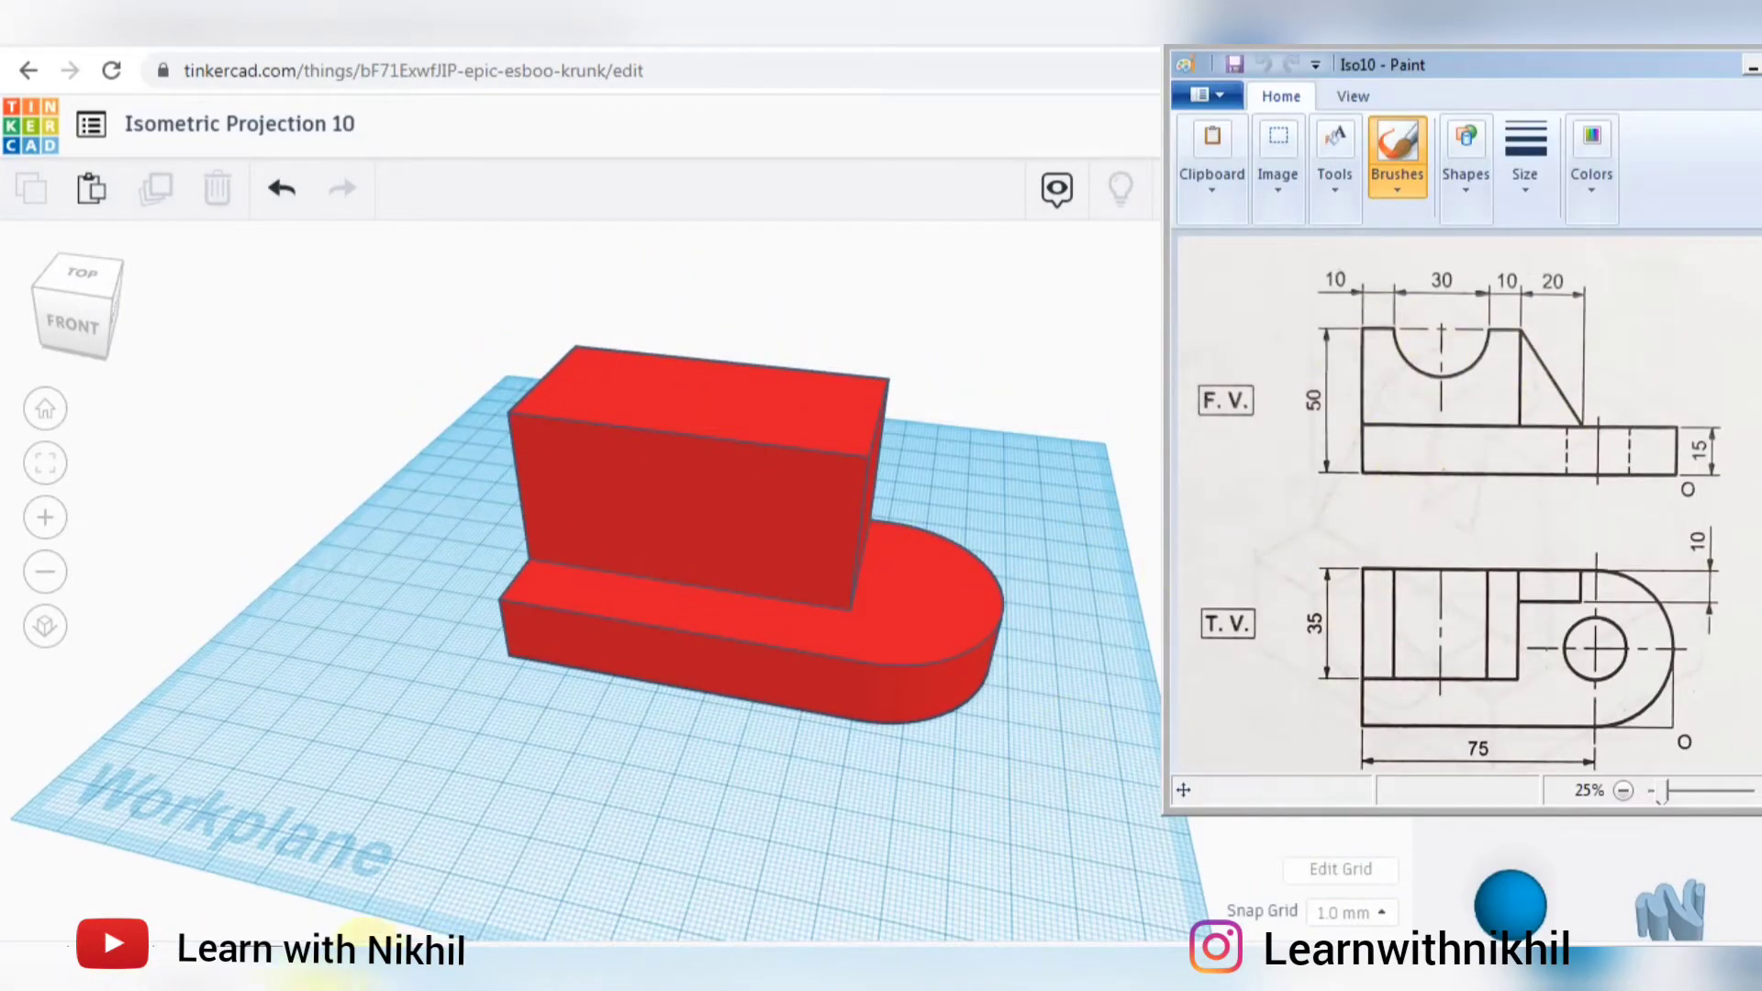
{"action": "left_click", "coordinate": [137, 954]}
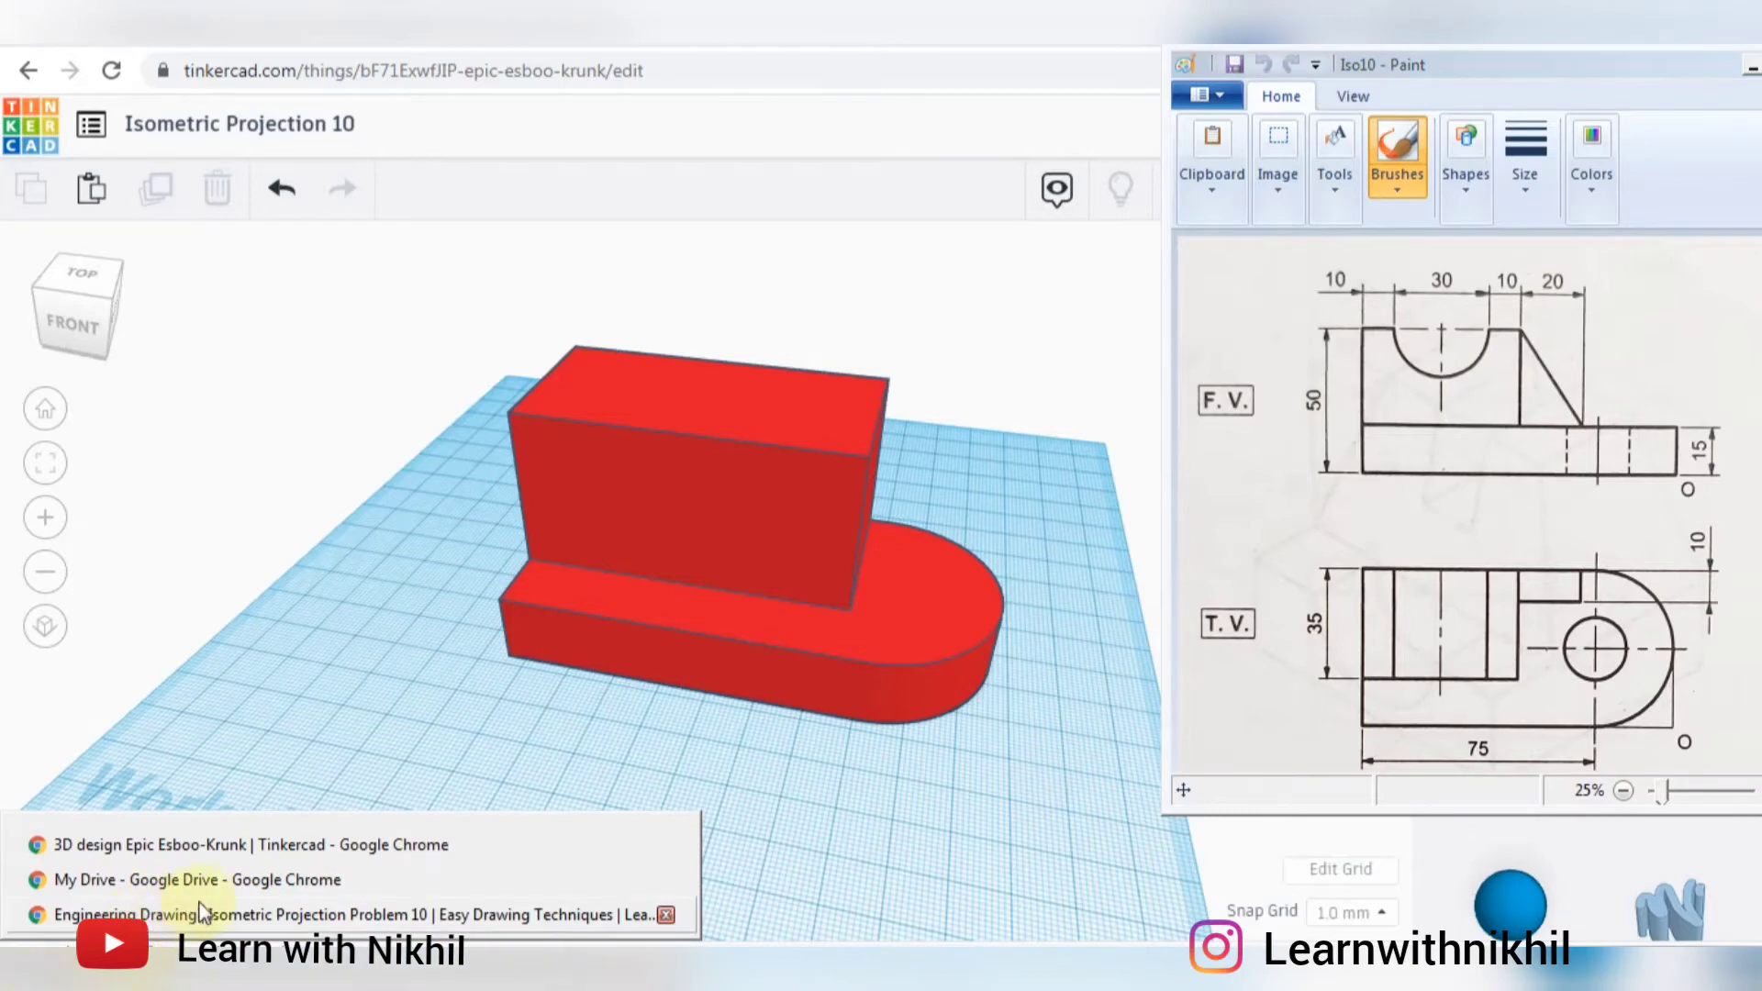
{"action": "left_click", "coordinate": [264, 916]}
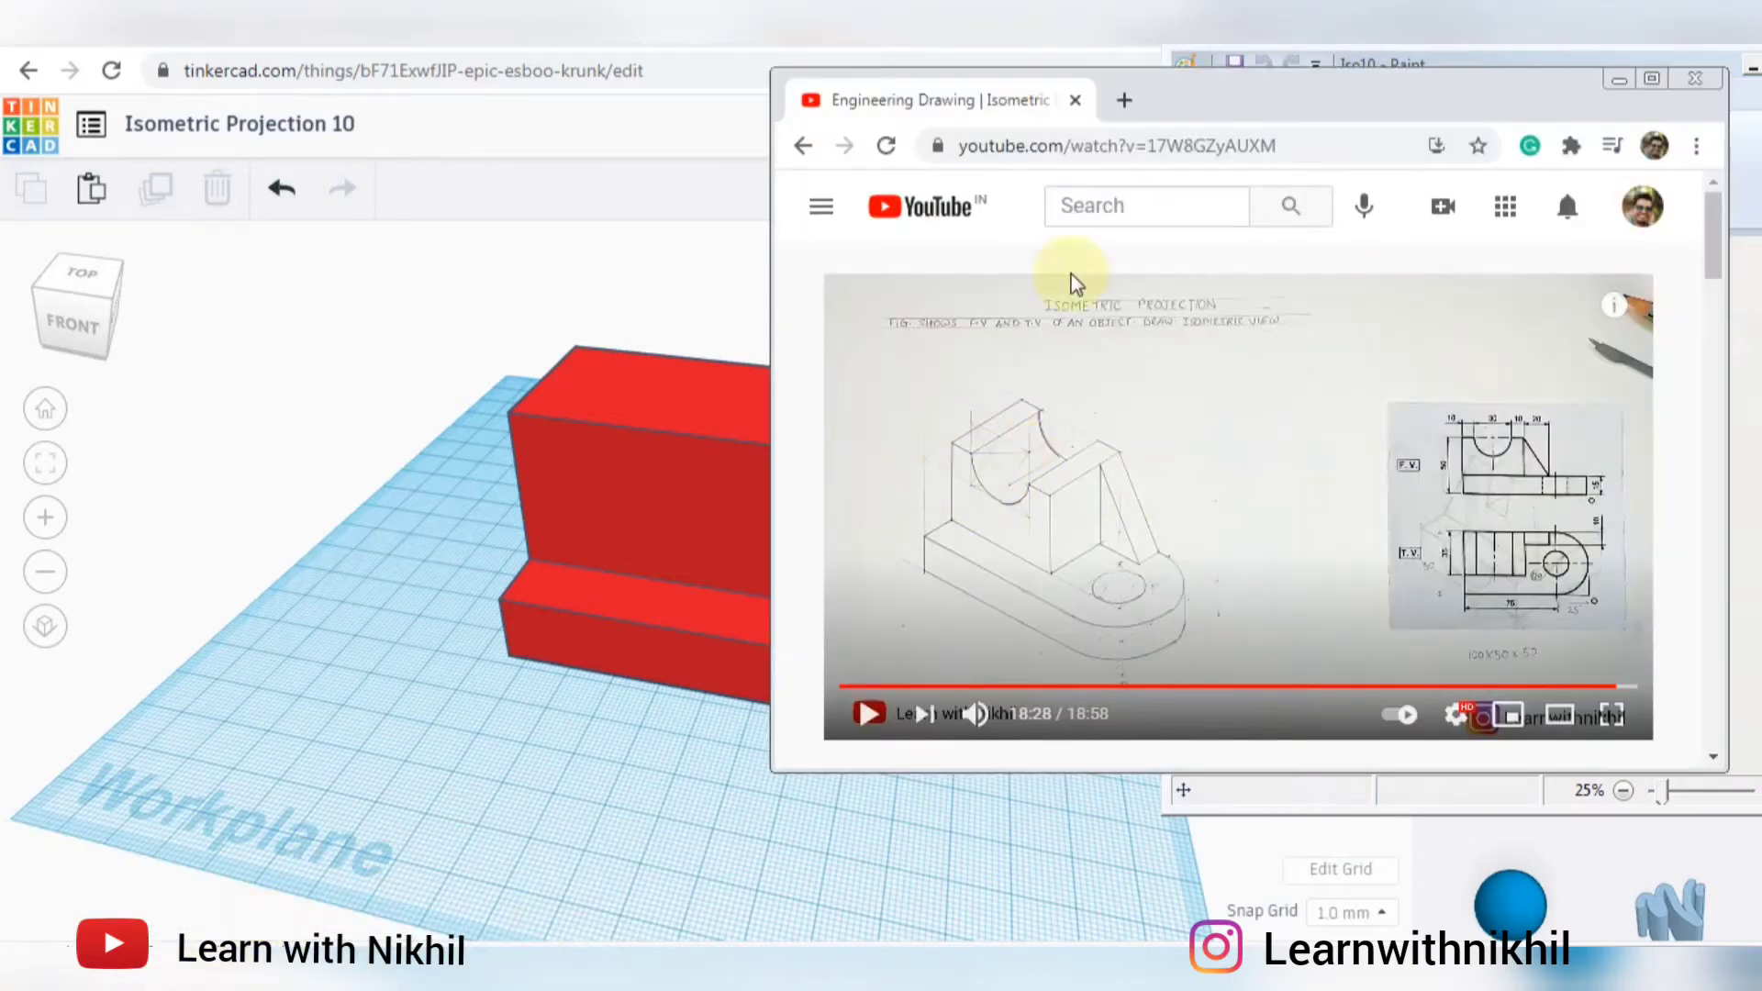
{"action": "left_click_drag", "start_coordinate": [1174, 129], "coordinate": [1430, 165]}
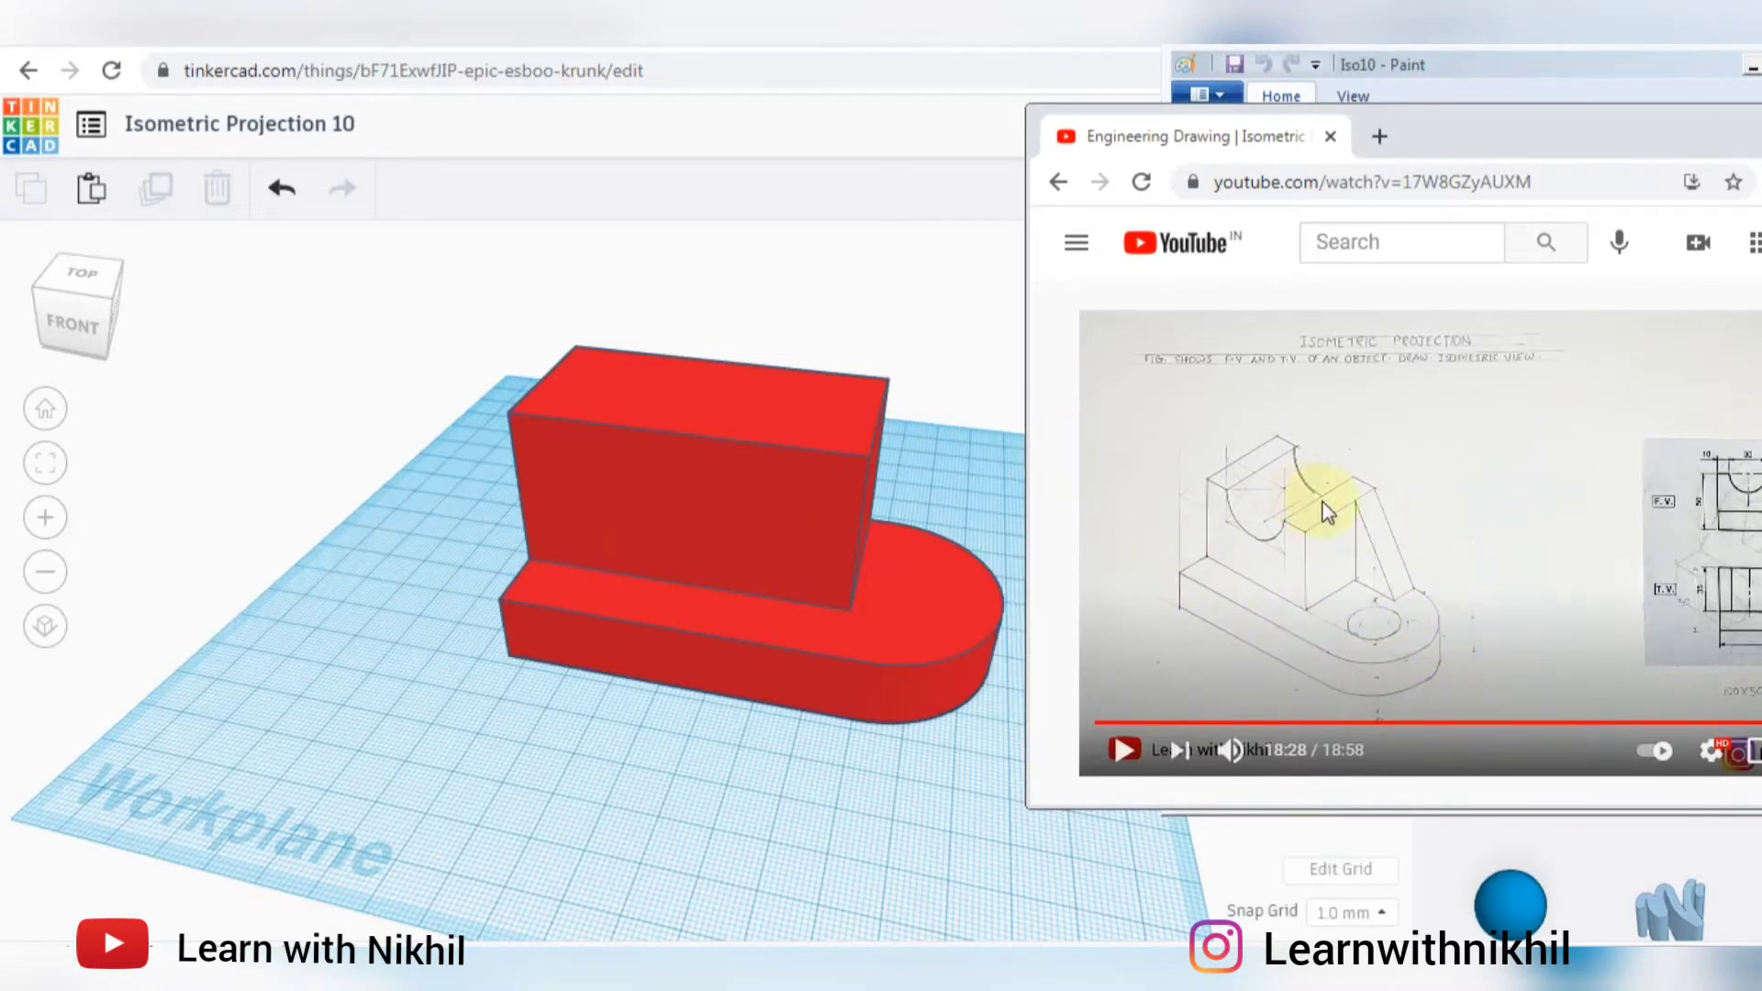
{"action": "left_click_drag", "start_coordinate": [1529, 138], "coordinate": [1379, 115]}
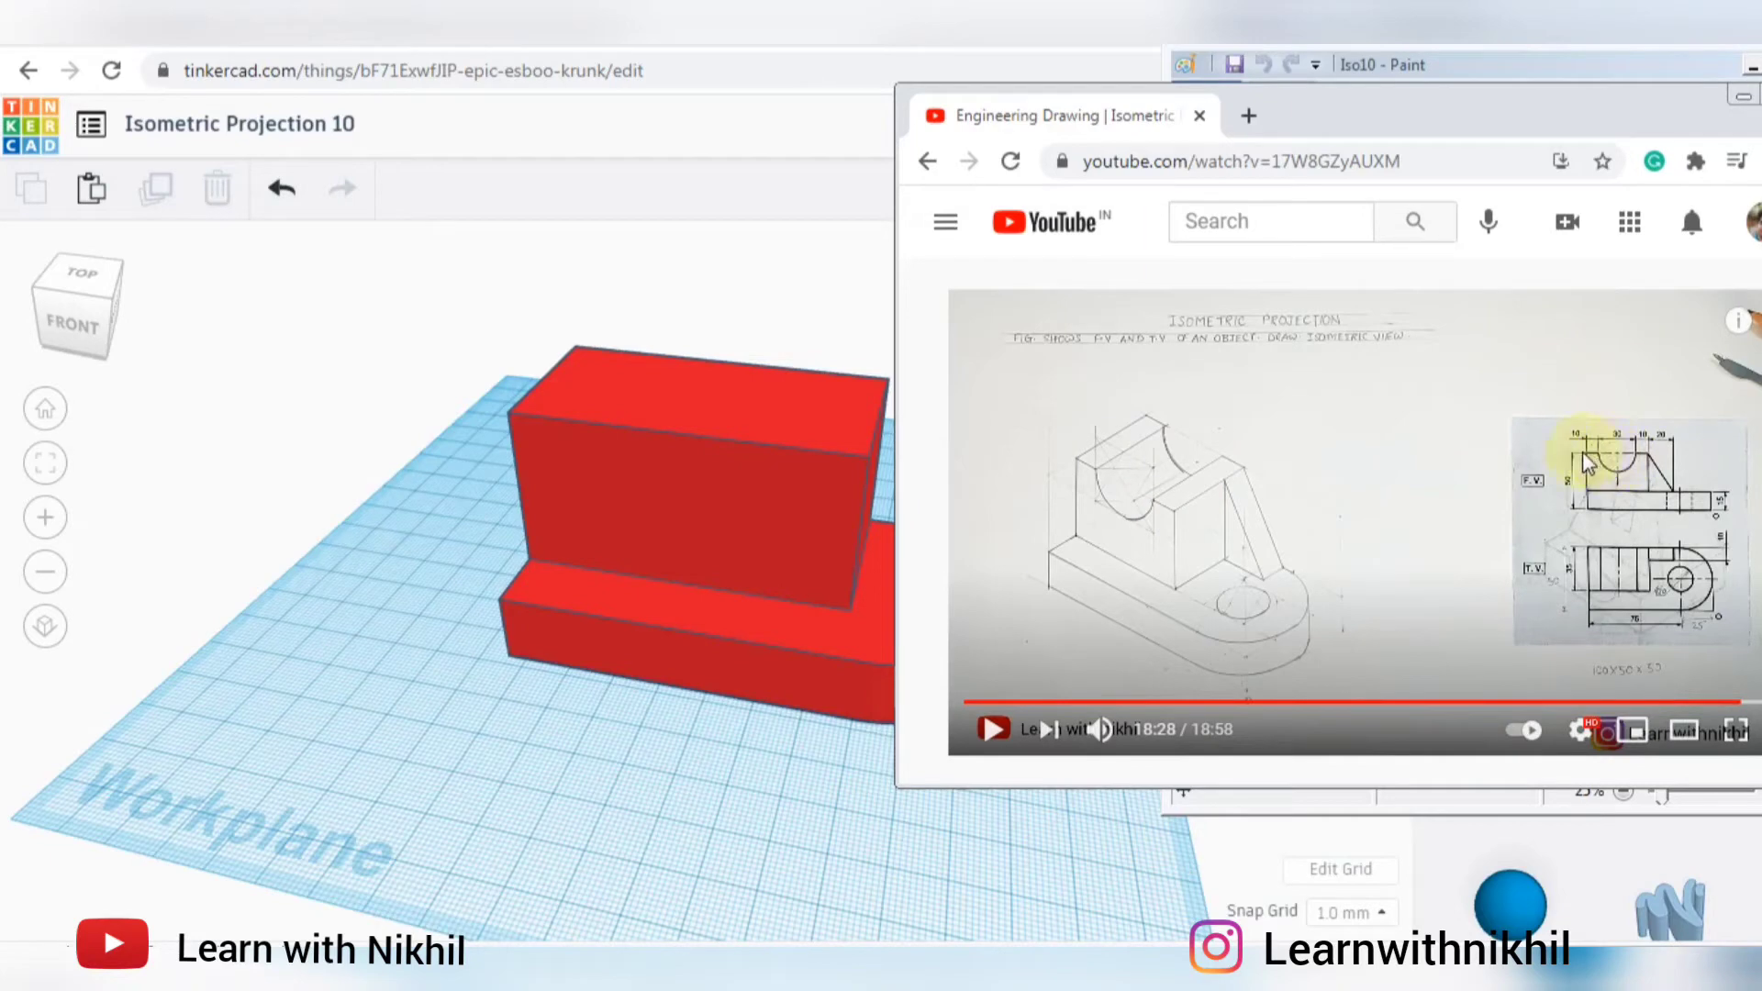
{"action": "left_click", "coordinate": [794, 311]}
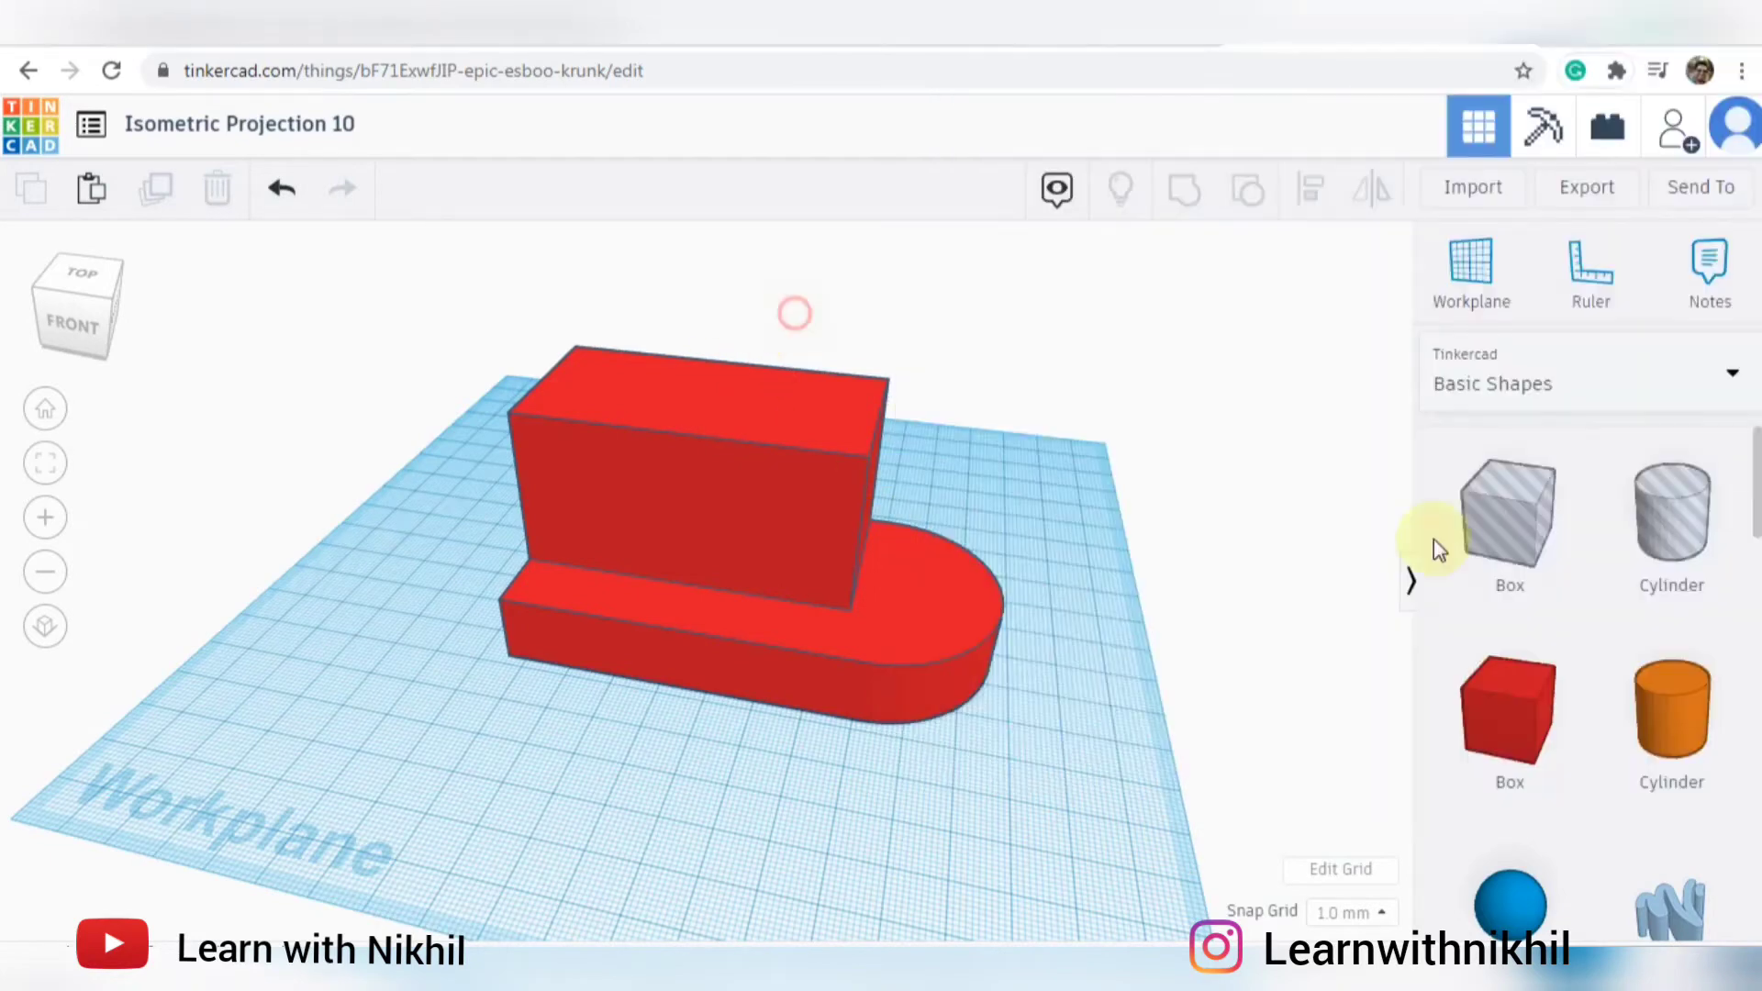
- Add a cylinder hole beside the base with 64 sides and rotate it 90° so its axis runs along the block's depth
{"action": "left_click_drag", "start_coordinate": [1554, 573], "coordinate": [415, 687]}
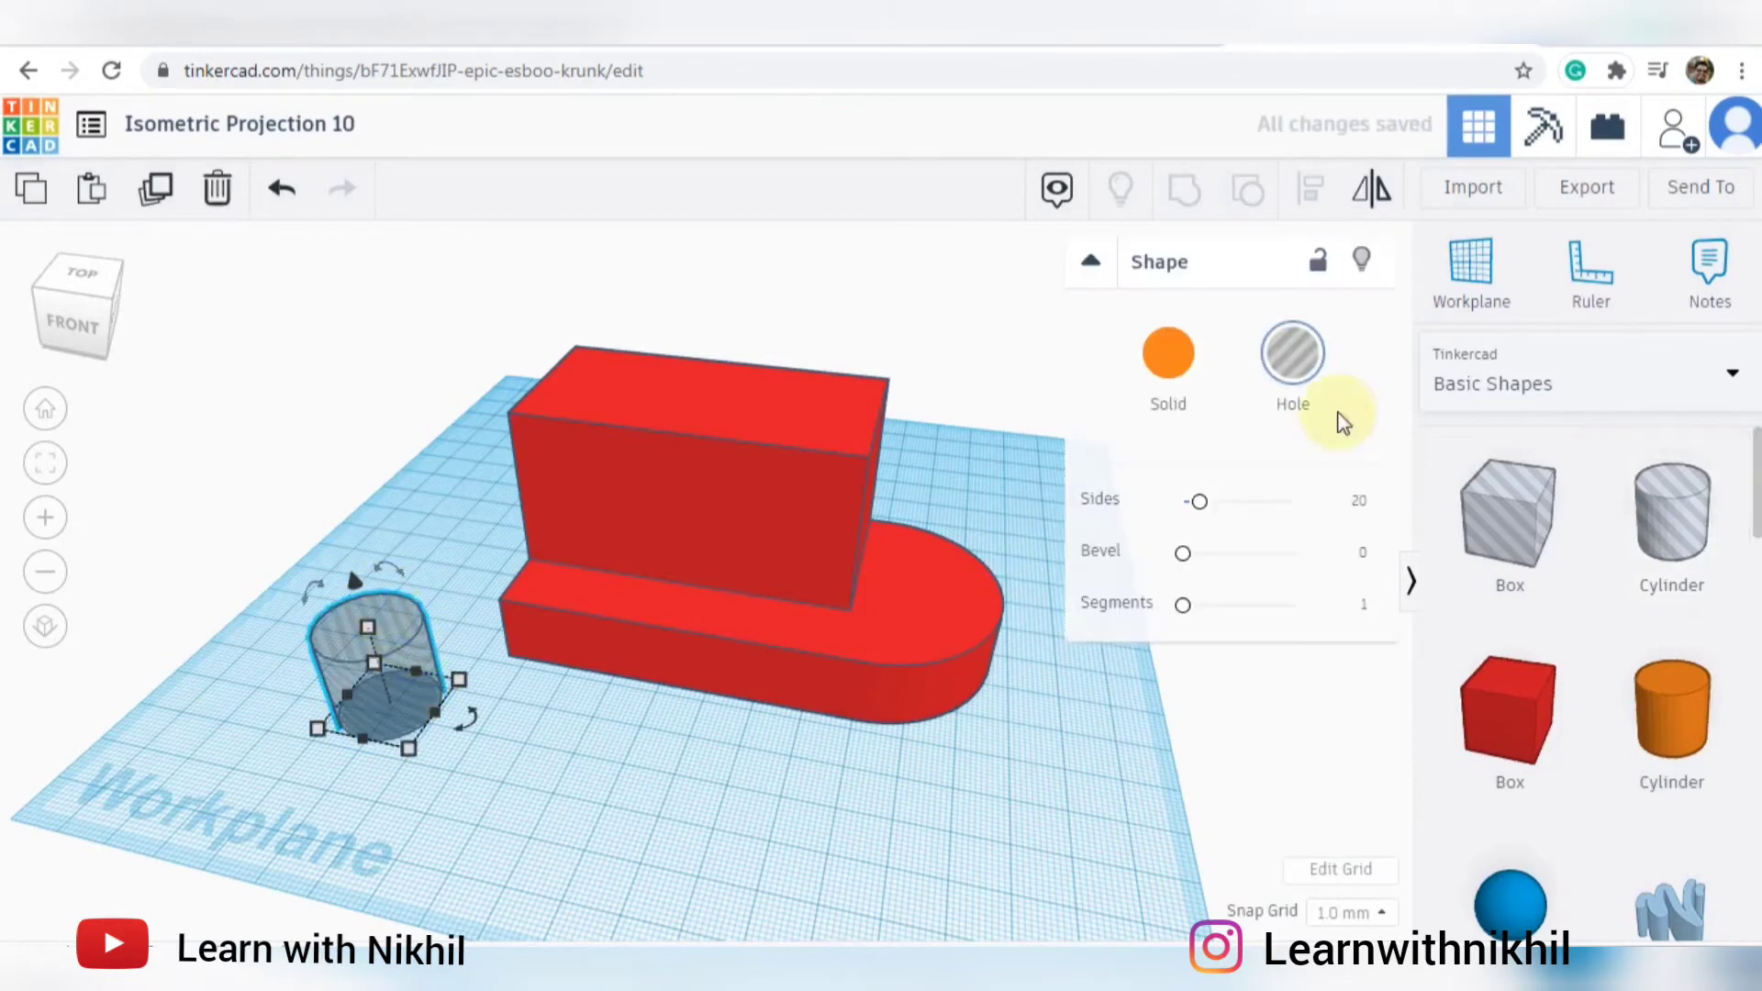
{"action": "left_click_drag", "start_coordinate": [1200, 501], "coordinate": [1460, 509]}
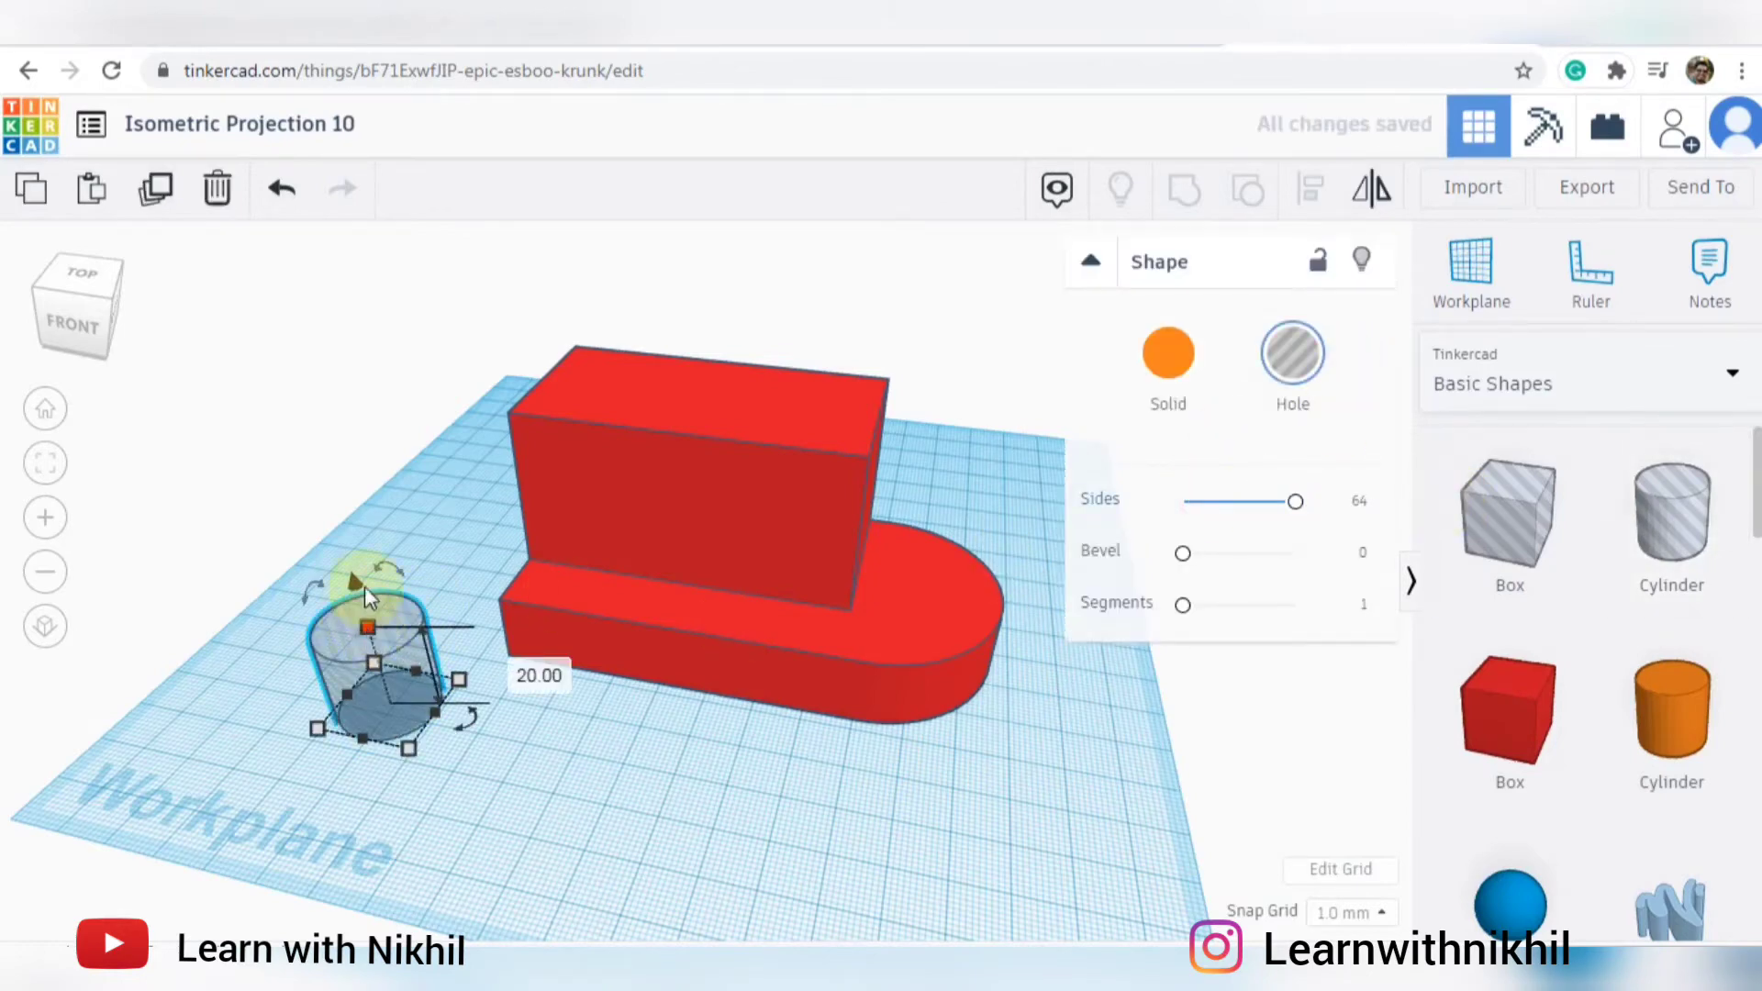
{"action": "left_click_drag", "start_coordinate": [310, 575], "coordinate": [314, 580]}
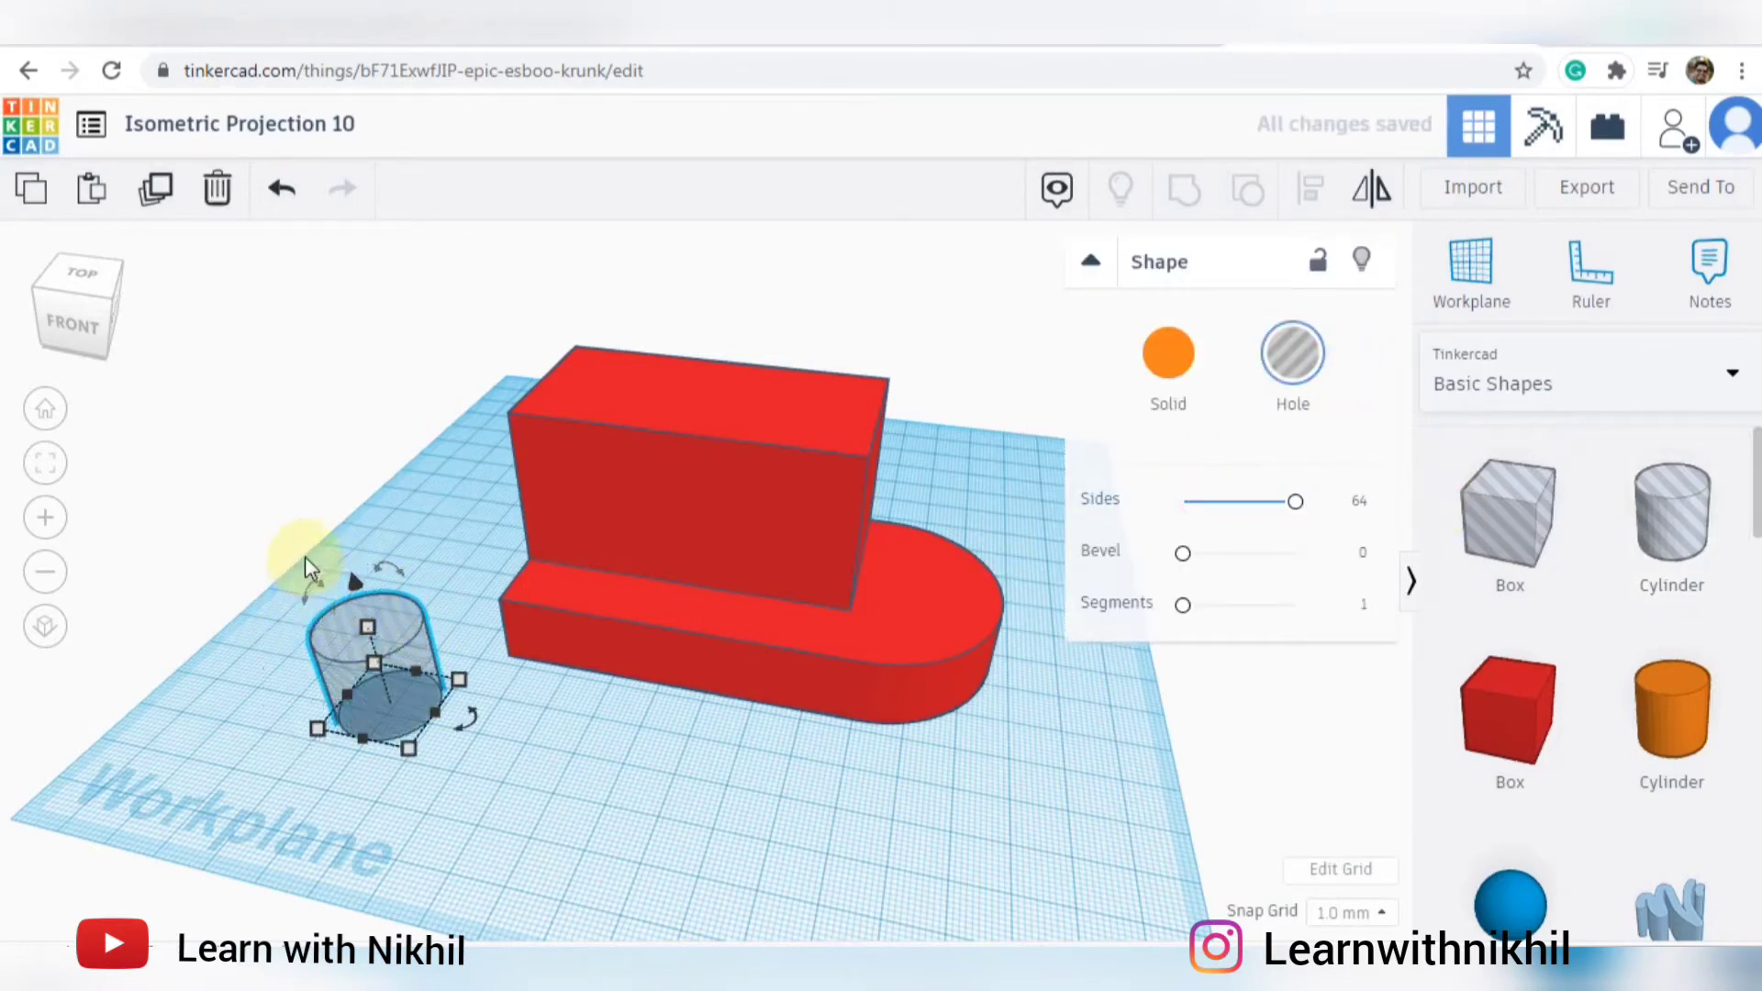
{"action": "left_click", "coordinate": [309, 566]}
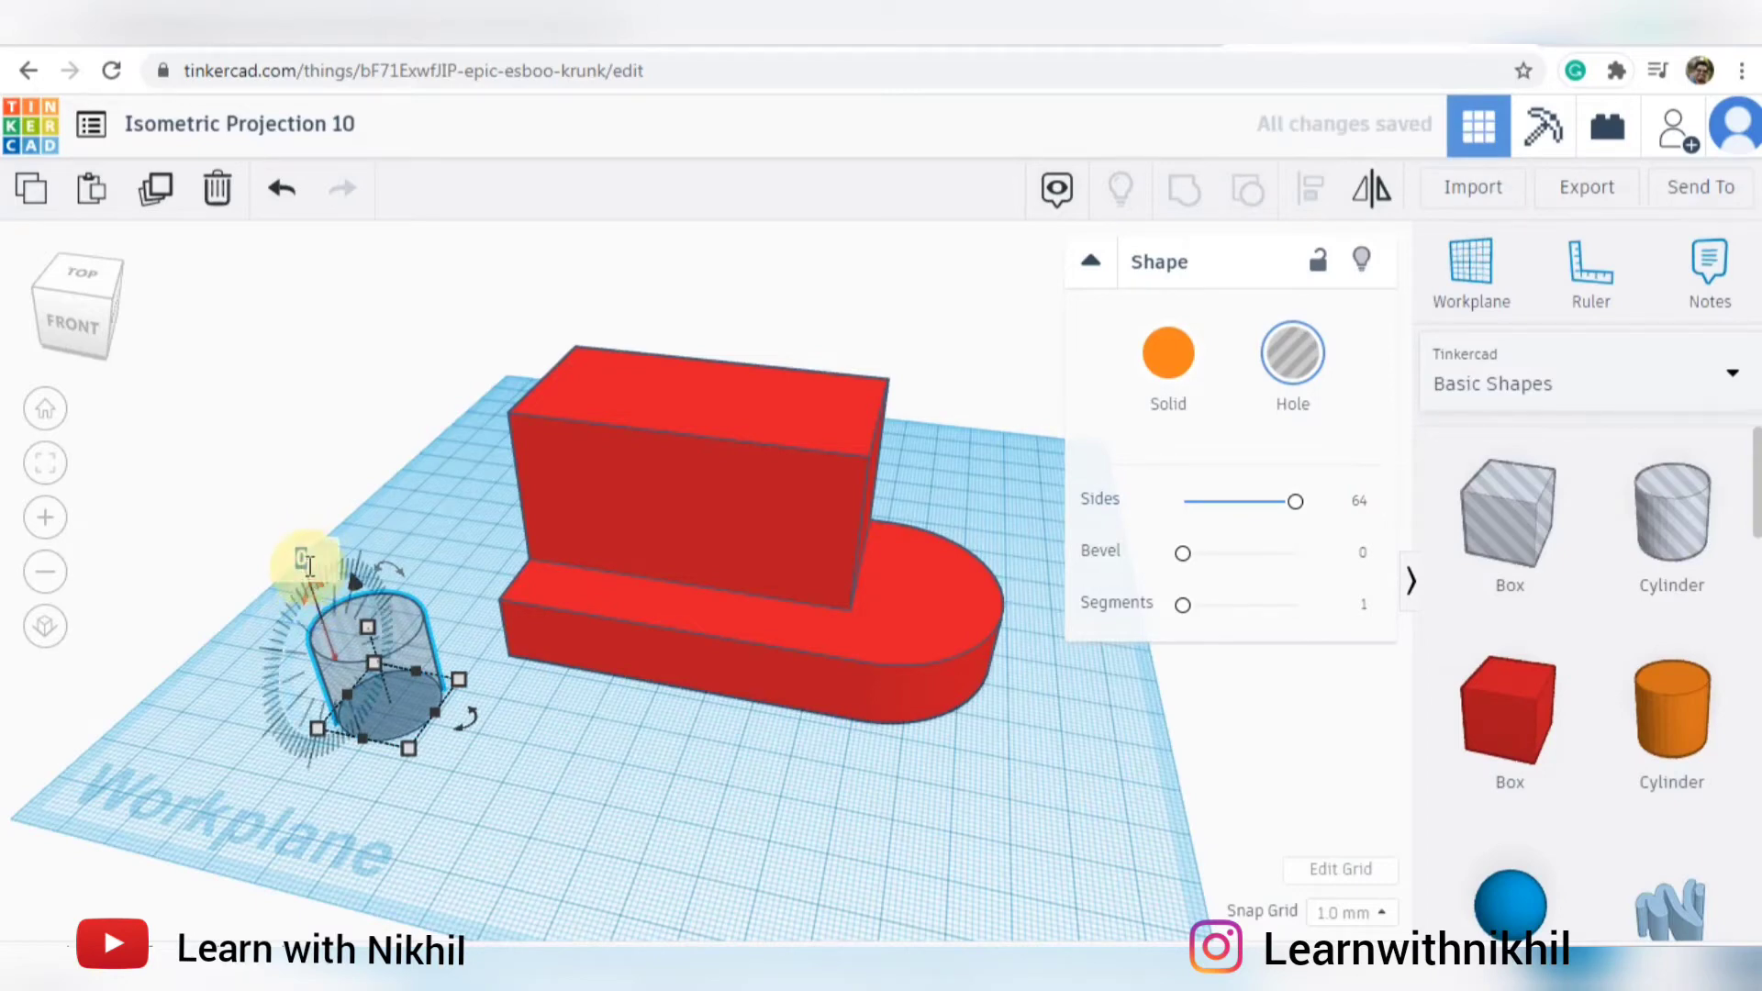
{"action": "type", "text": "90"}
{"action": "key", "text": "Return"}
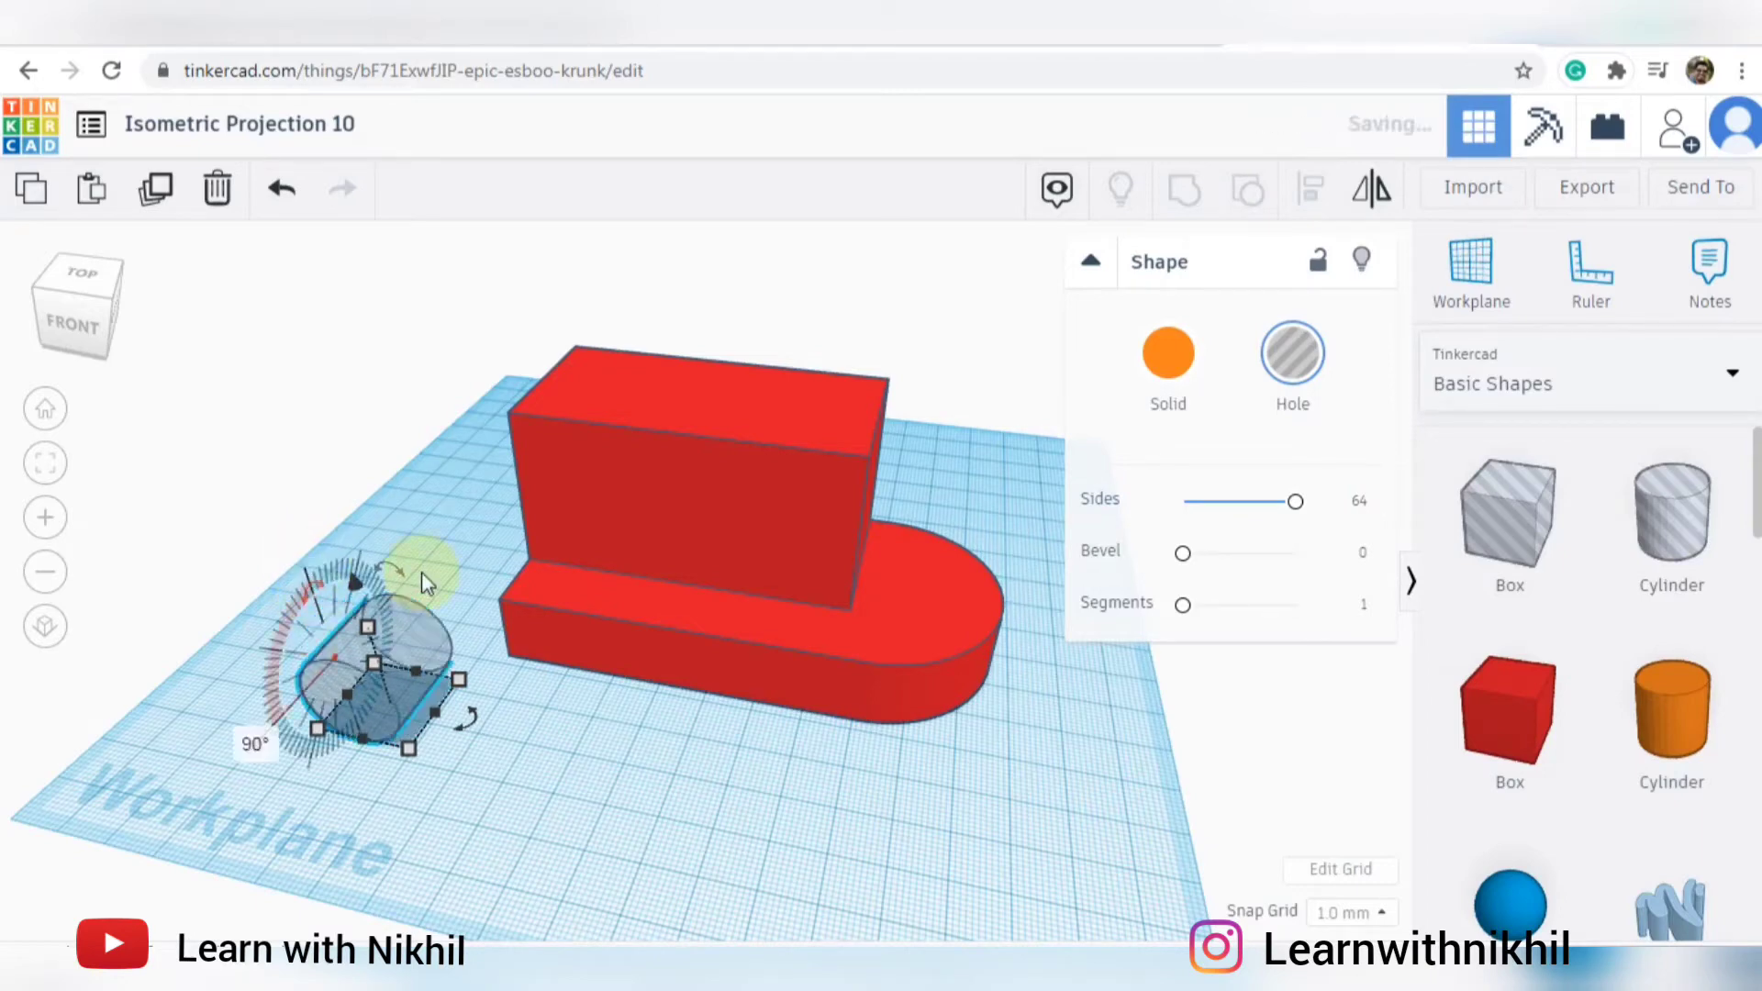
- Set the cylinder hole's width and height to 30 mm for a round 30 mm profile
{"action": "left_click", "coordinate": [265, 842]}
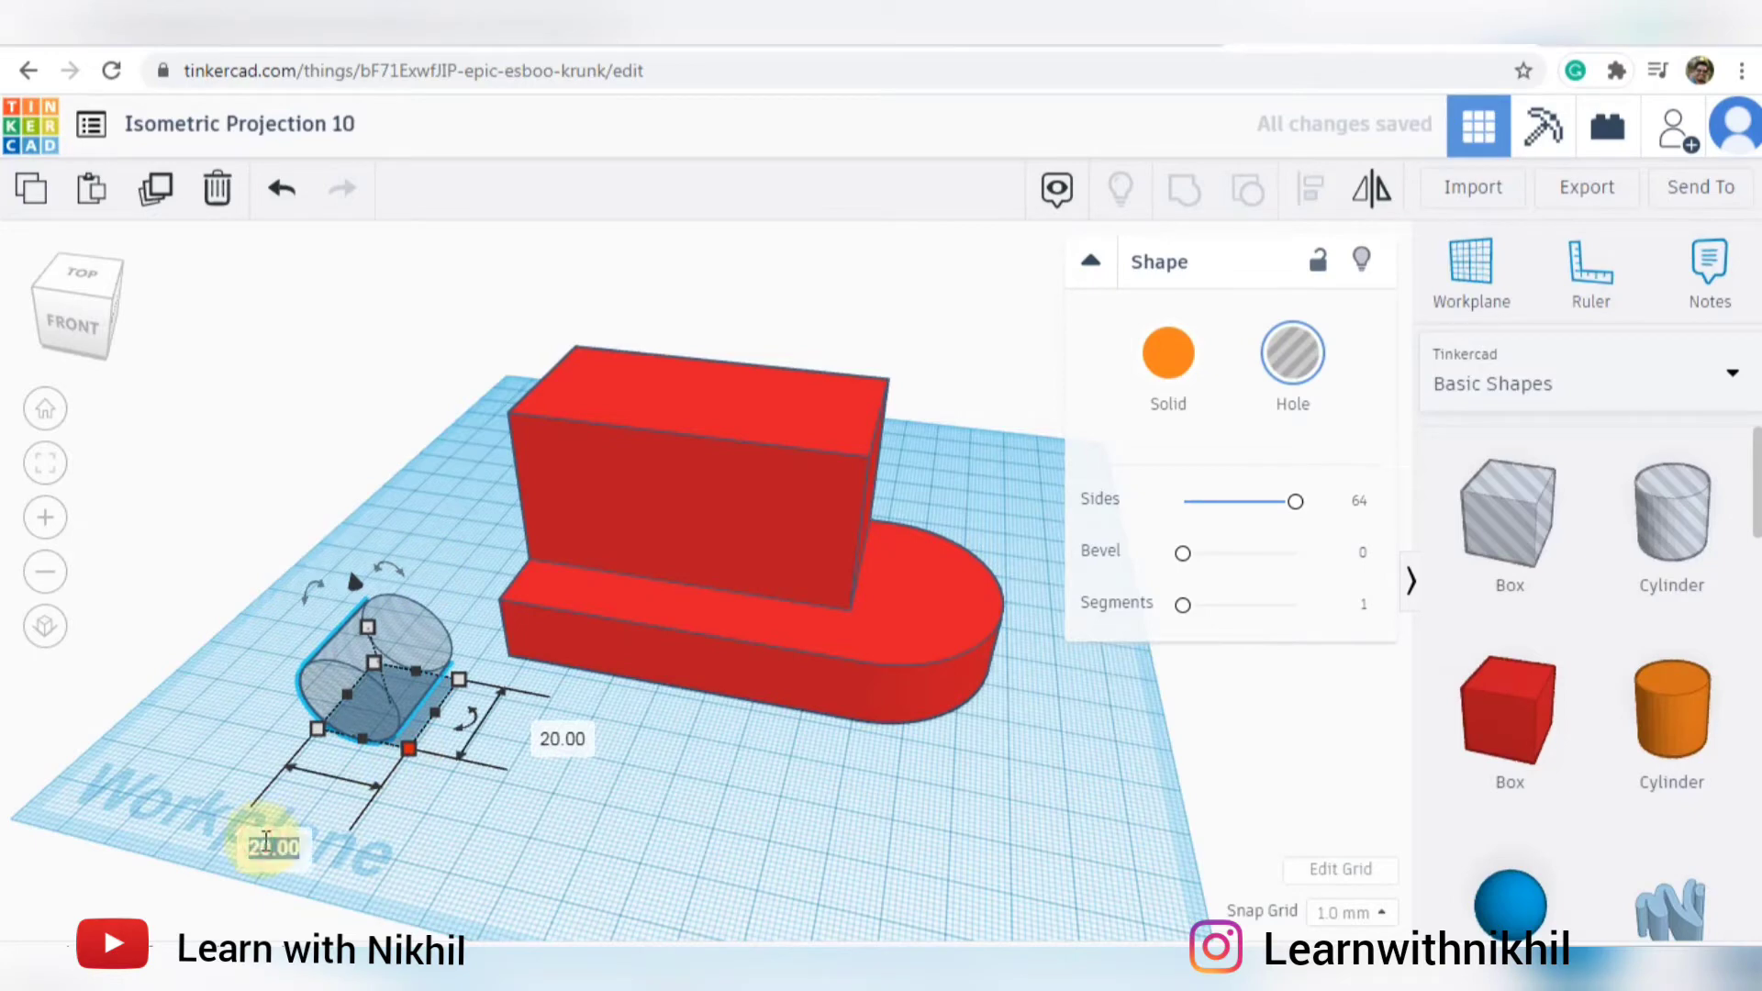
{"action": "type", "text": "30"}
{"action": "key", "text": "Return"}
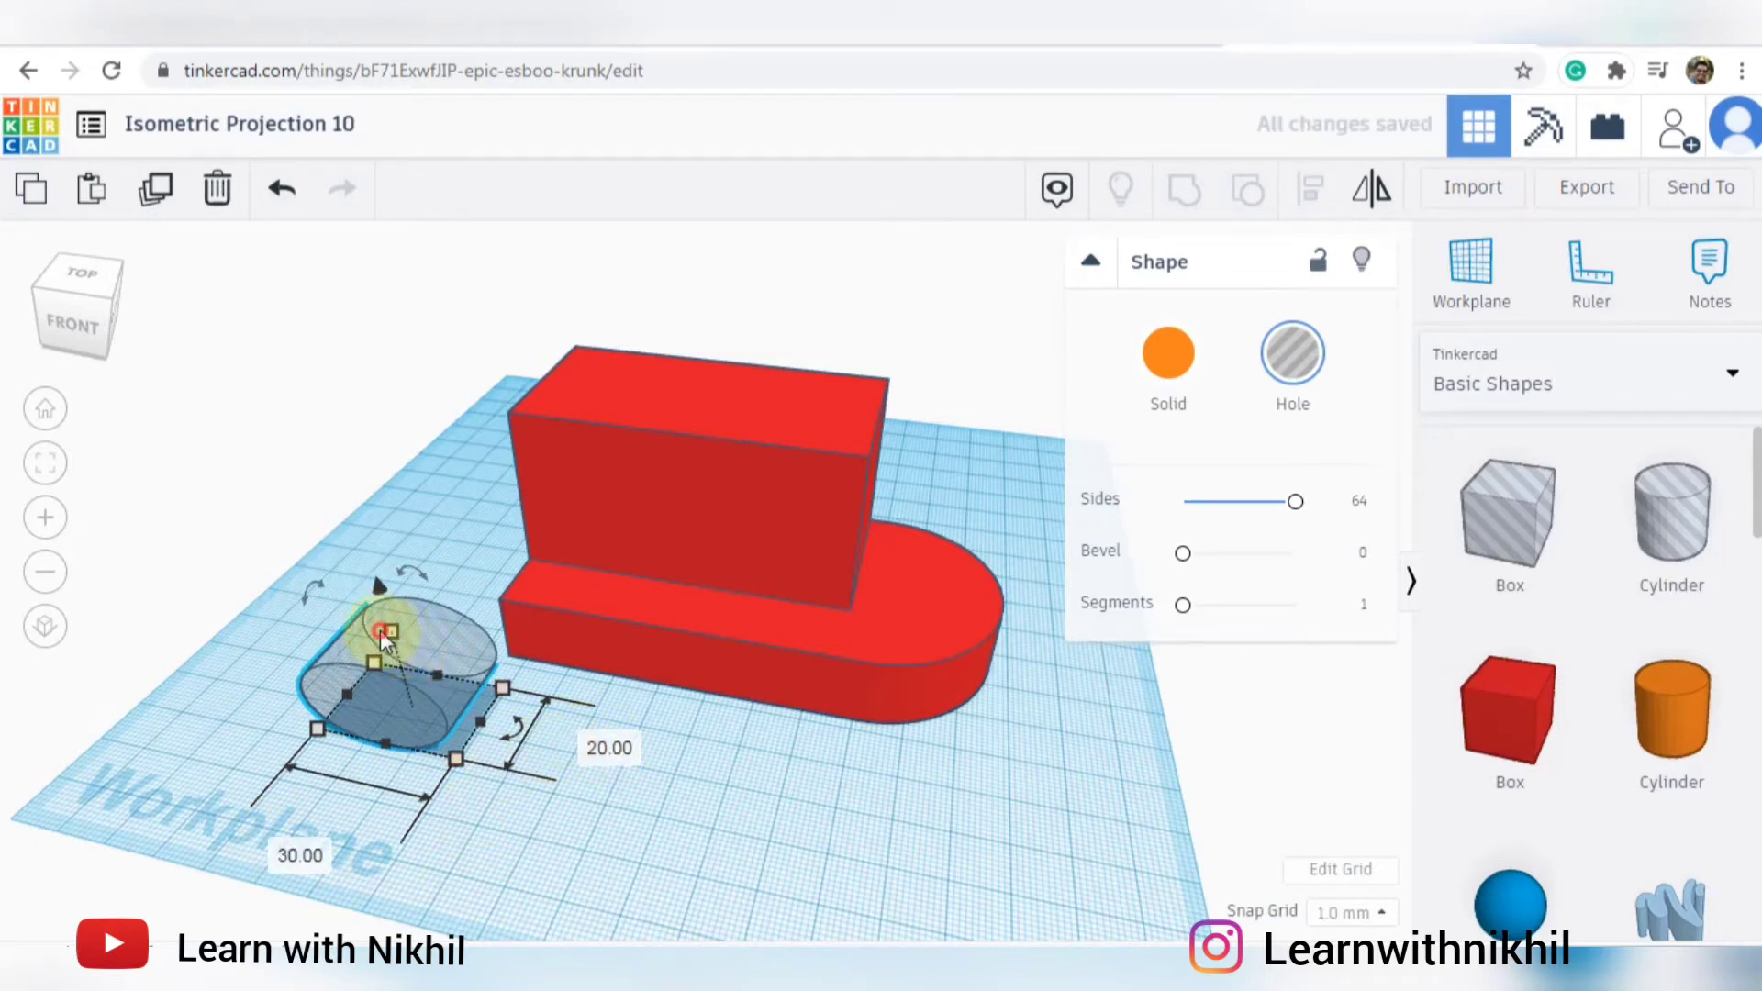
{"action": "left_click", "coordinate": [520, 673]}
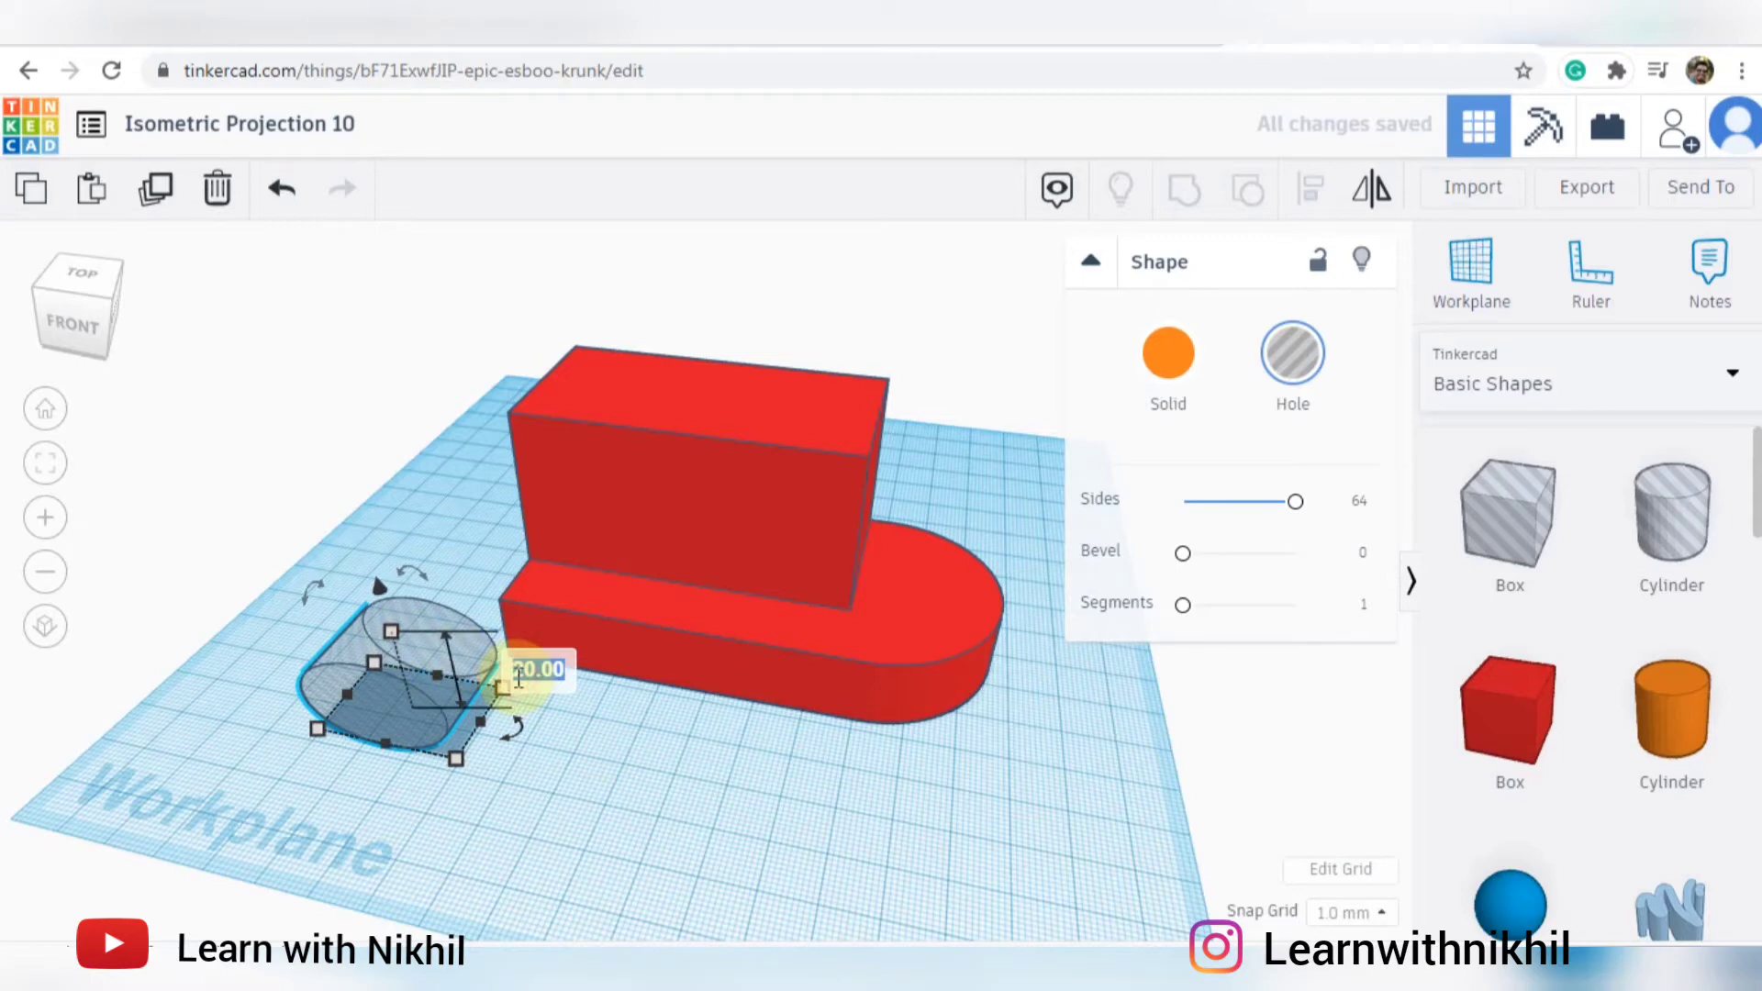
{"action": "type", "text": "30"}
{"action": "key", "text": "Return"}
- Move the cylinder hole about 43 mm lengthwise to the front of the block and raise it 50 mm
{"action": "right_click_drag", "start_coordinate": [584, 734], "coordinate": [688, 711]}
{"action": "left_click_drag", "start_coordinate": [526, 654], "coordinate": [775, 628]}
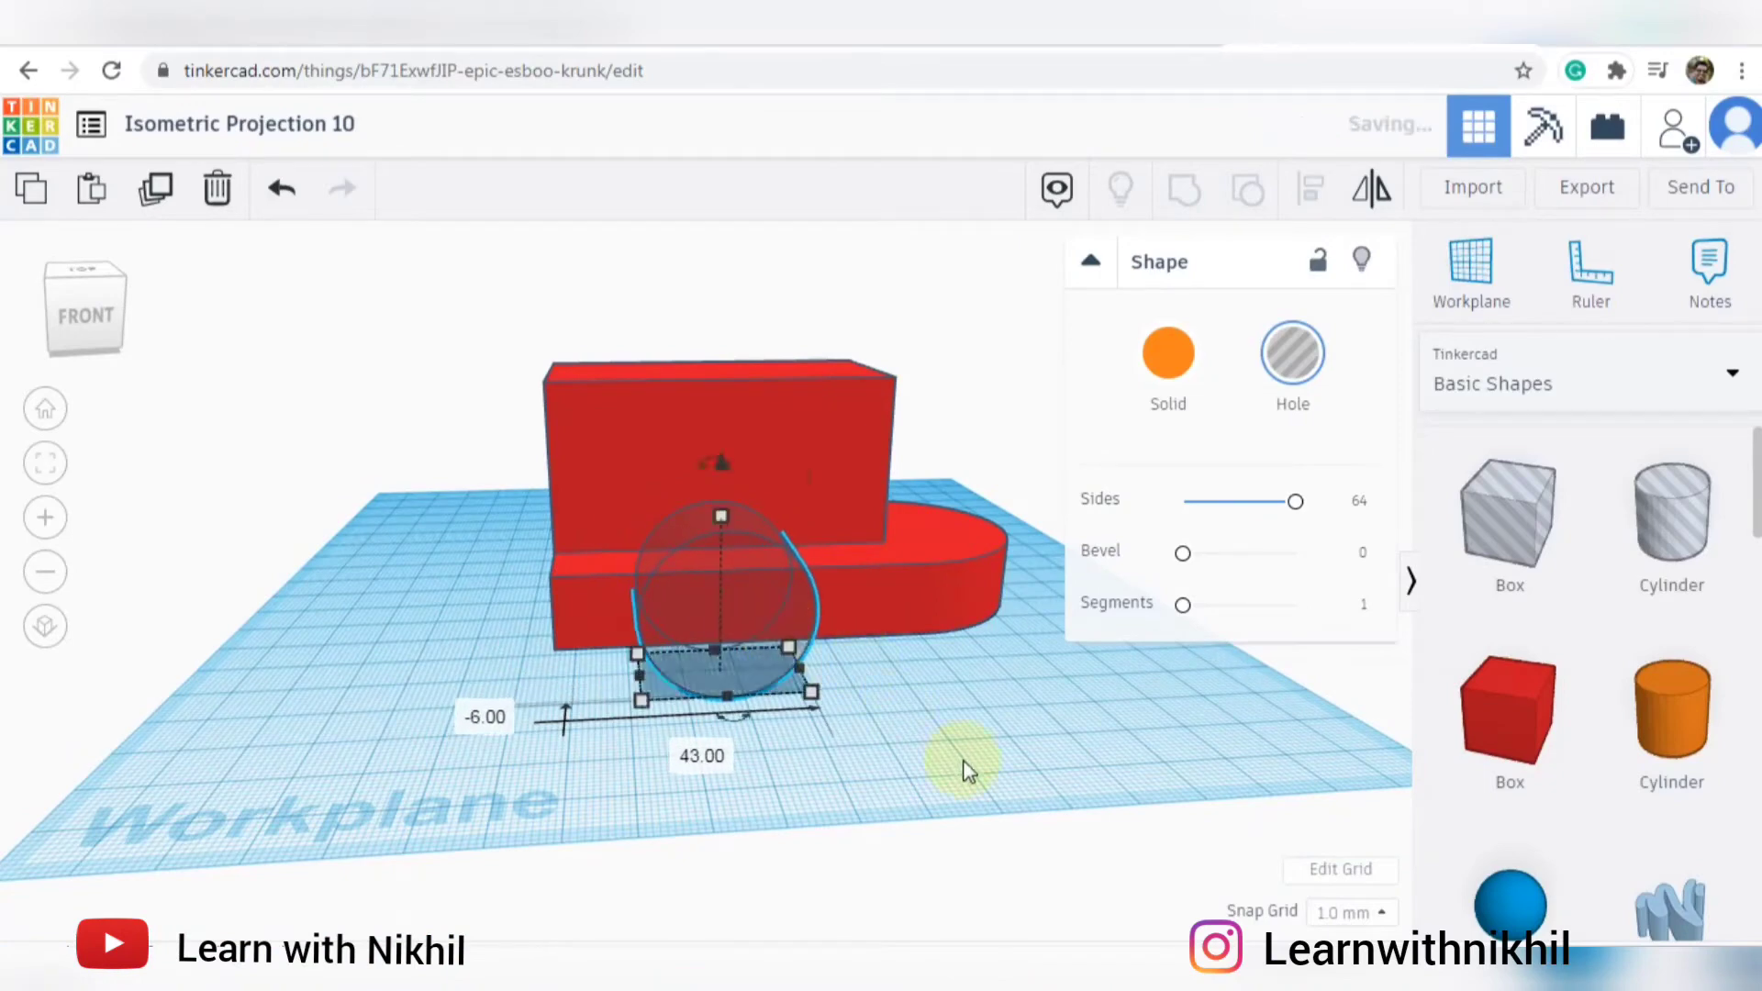
{"action": "key", "text": "alt+Tab"}
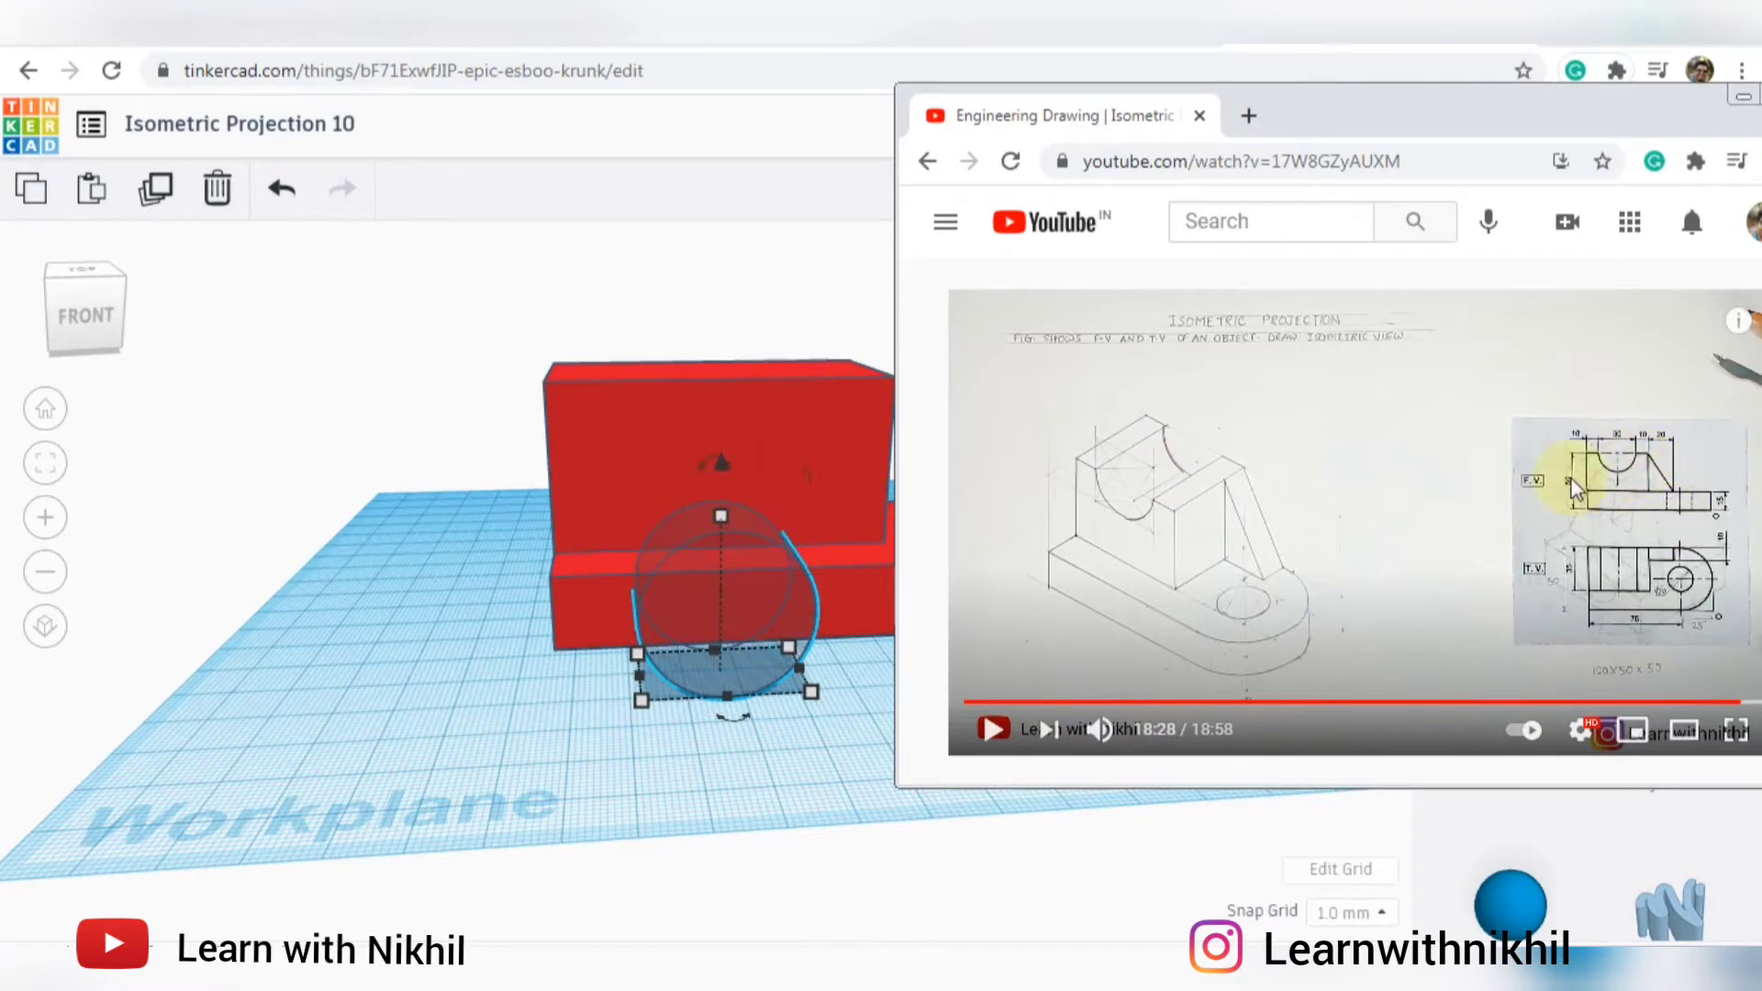
{"action": "left_click", "coordinate": [724, 464]}
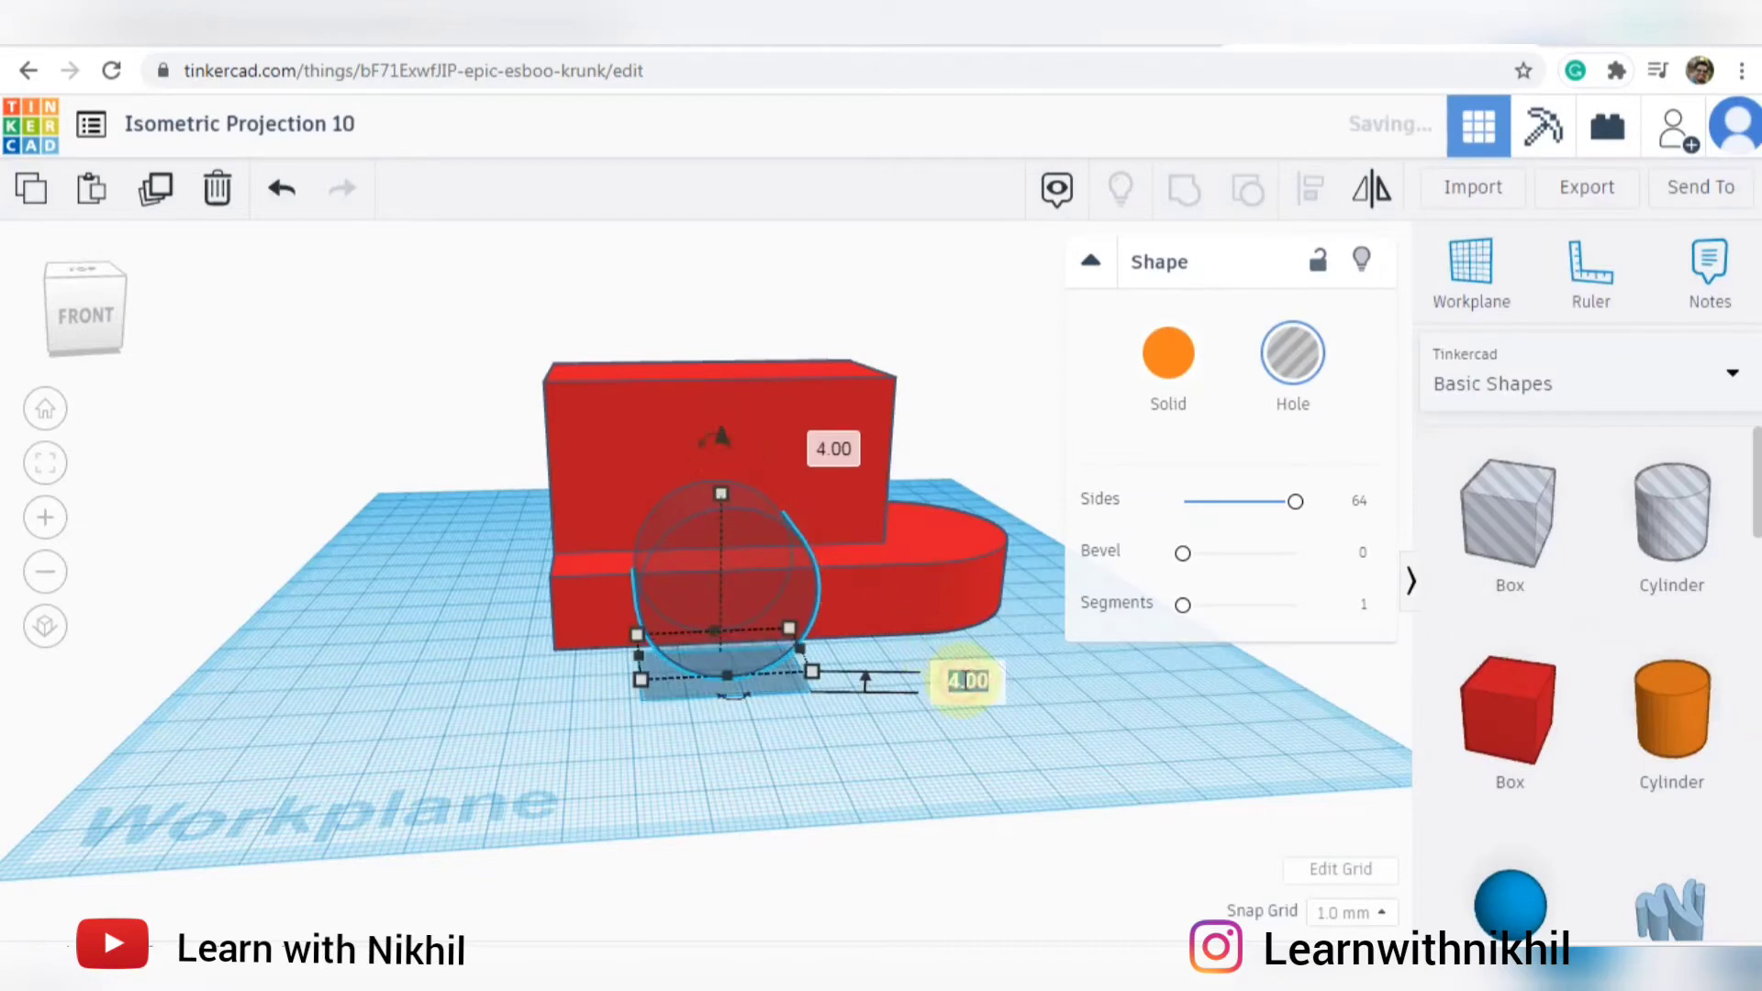
{"action": "key", "text": "Return"}
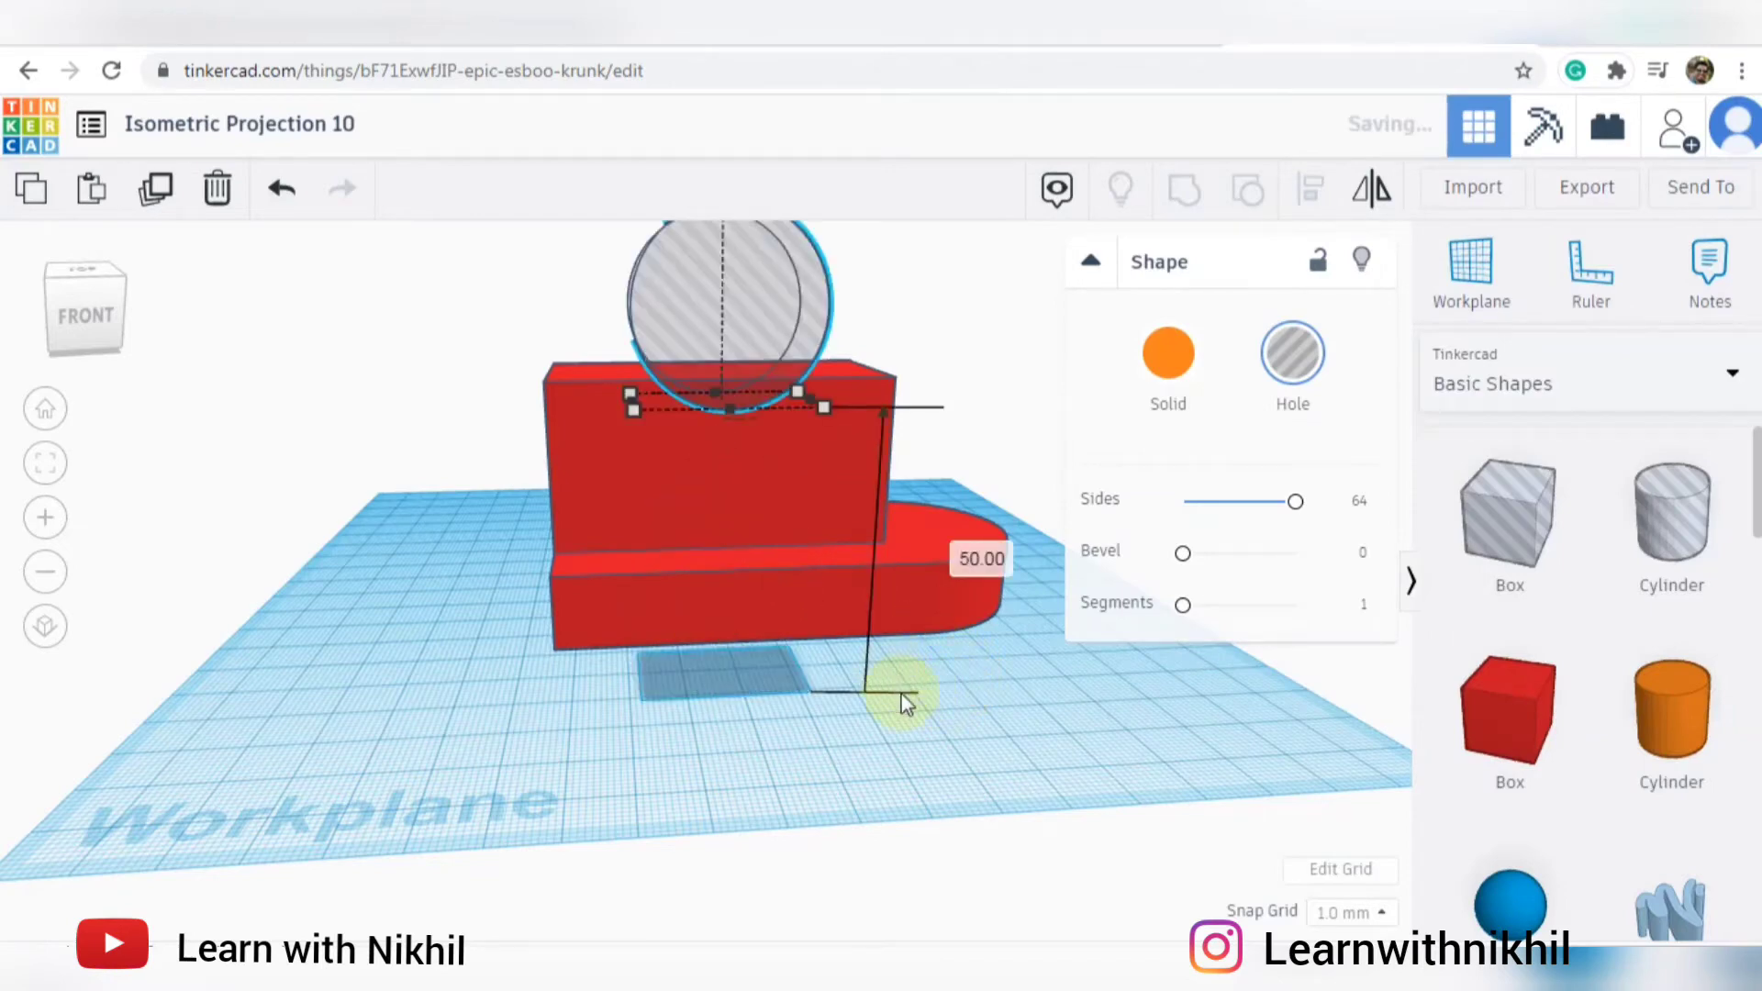
{"action": "mouse_move", "coordinate": [901, 694]}
{"action": "right_mouse_down"}
{"action": "mouse_move", "coordinate": [873, 669]}
{"action": "mouse_move", "coordinate": [874, 684]}
{"action": "right_mouse_up"}
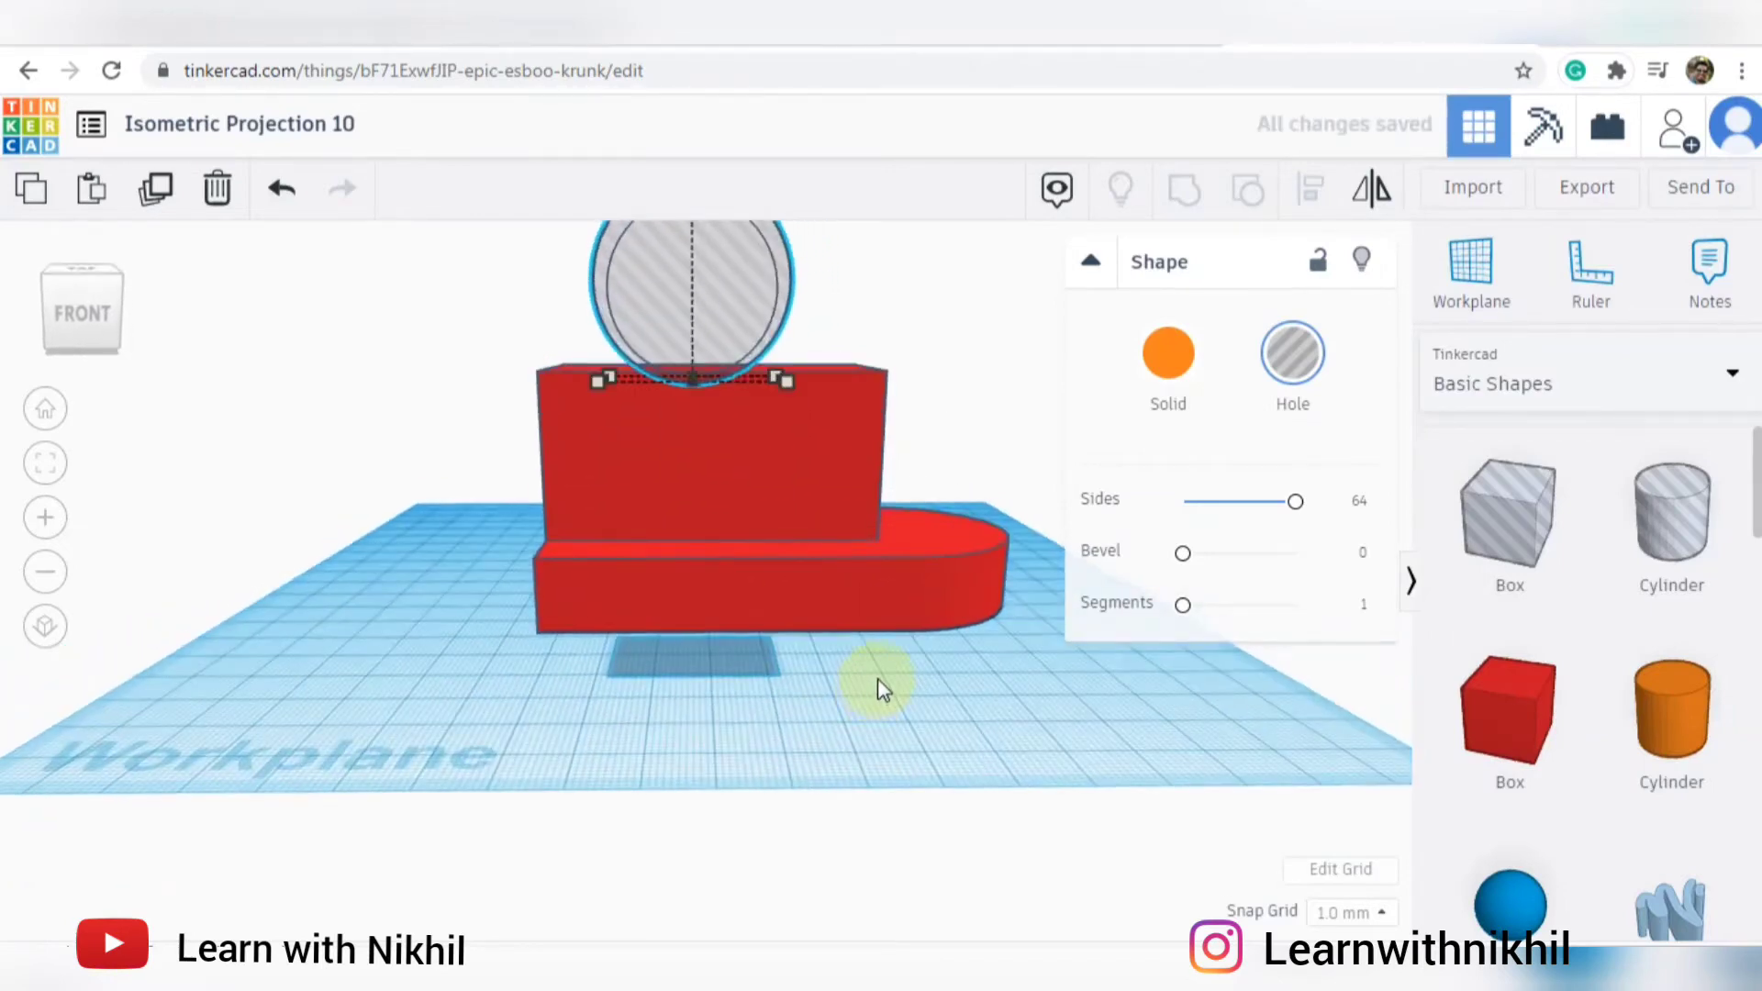
- Undo the last raise of the cylinder hole, check the reference drawing, and raise the hole 35 mm instead
{"action": "key", "text": "ctrl+z"}
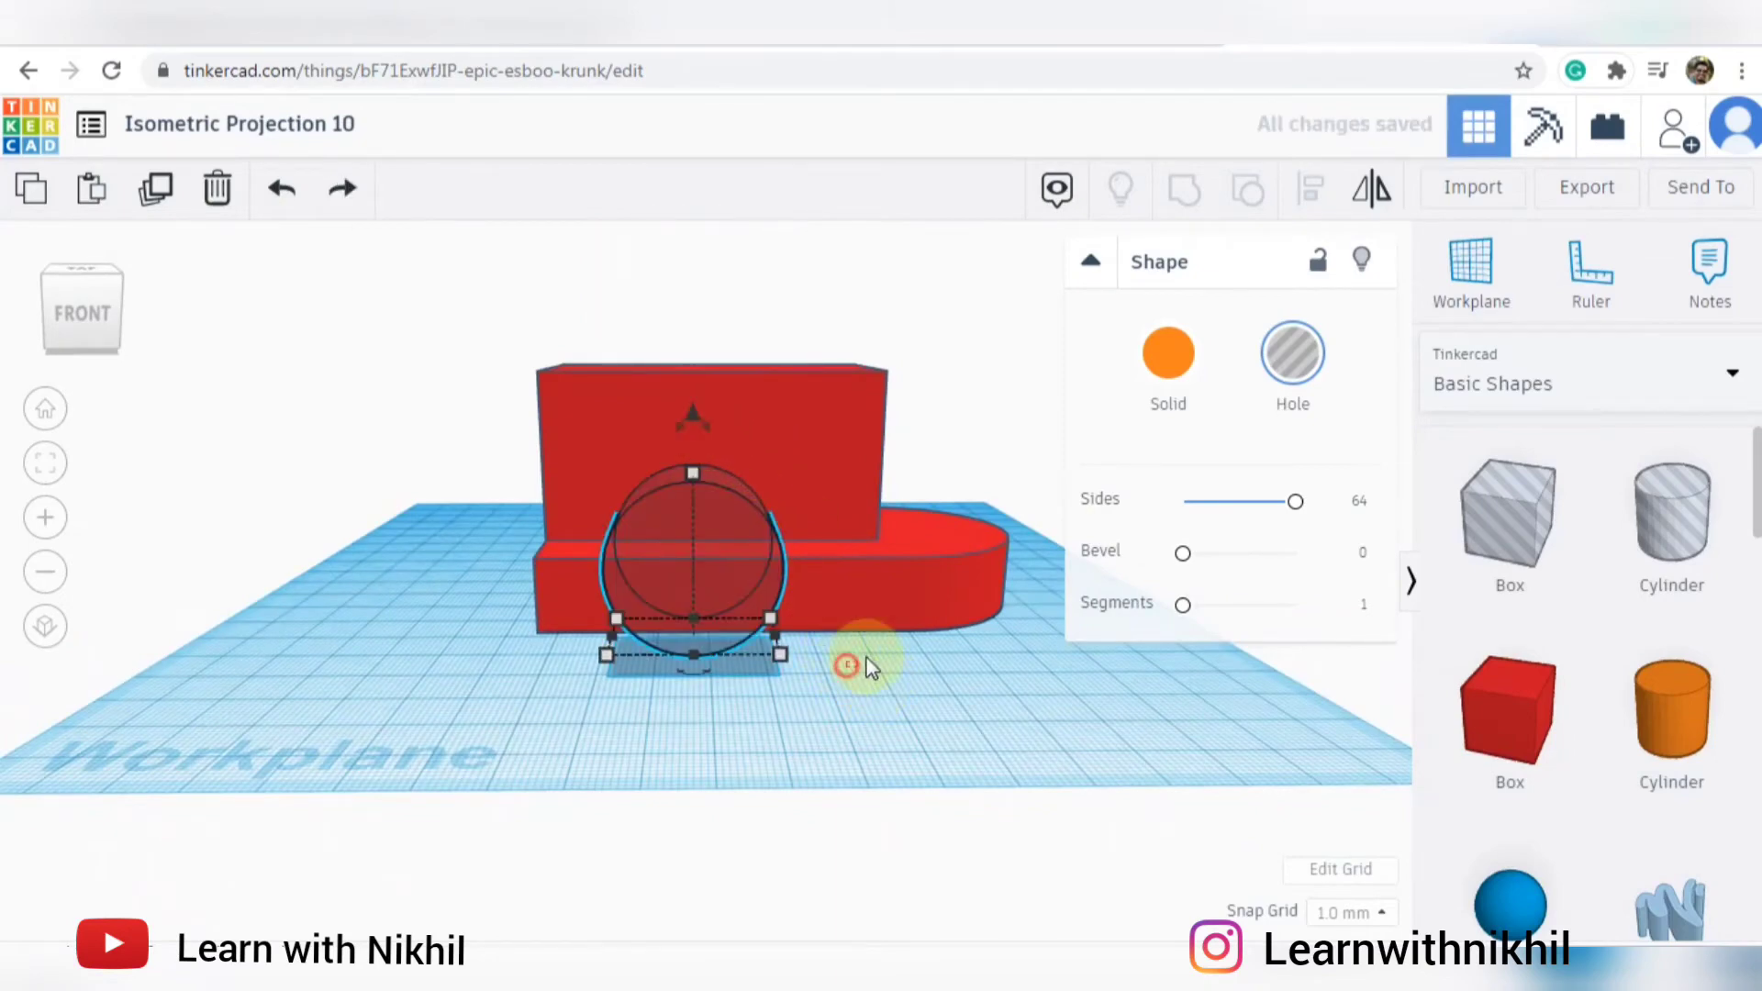
{"action": "left_click_drag", "start_coordinate": [922, 636], "coordinate": [845, 676]}
{"action": "right_click_drag", "start_coordinate": [845, 677], "coordinate": [821, 619]}
{"action": "left_click", "coordinate": [713, 437]}
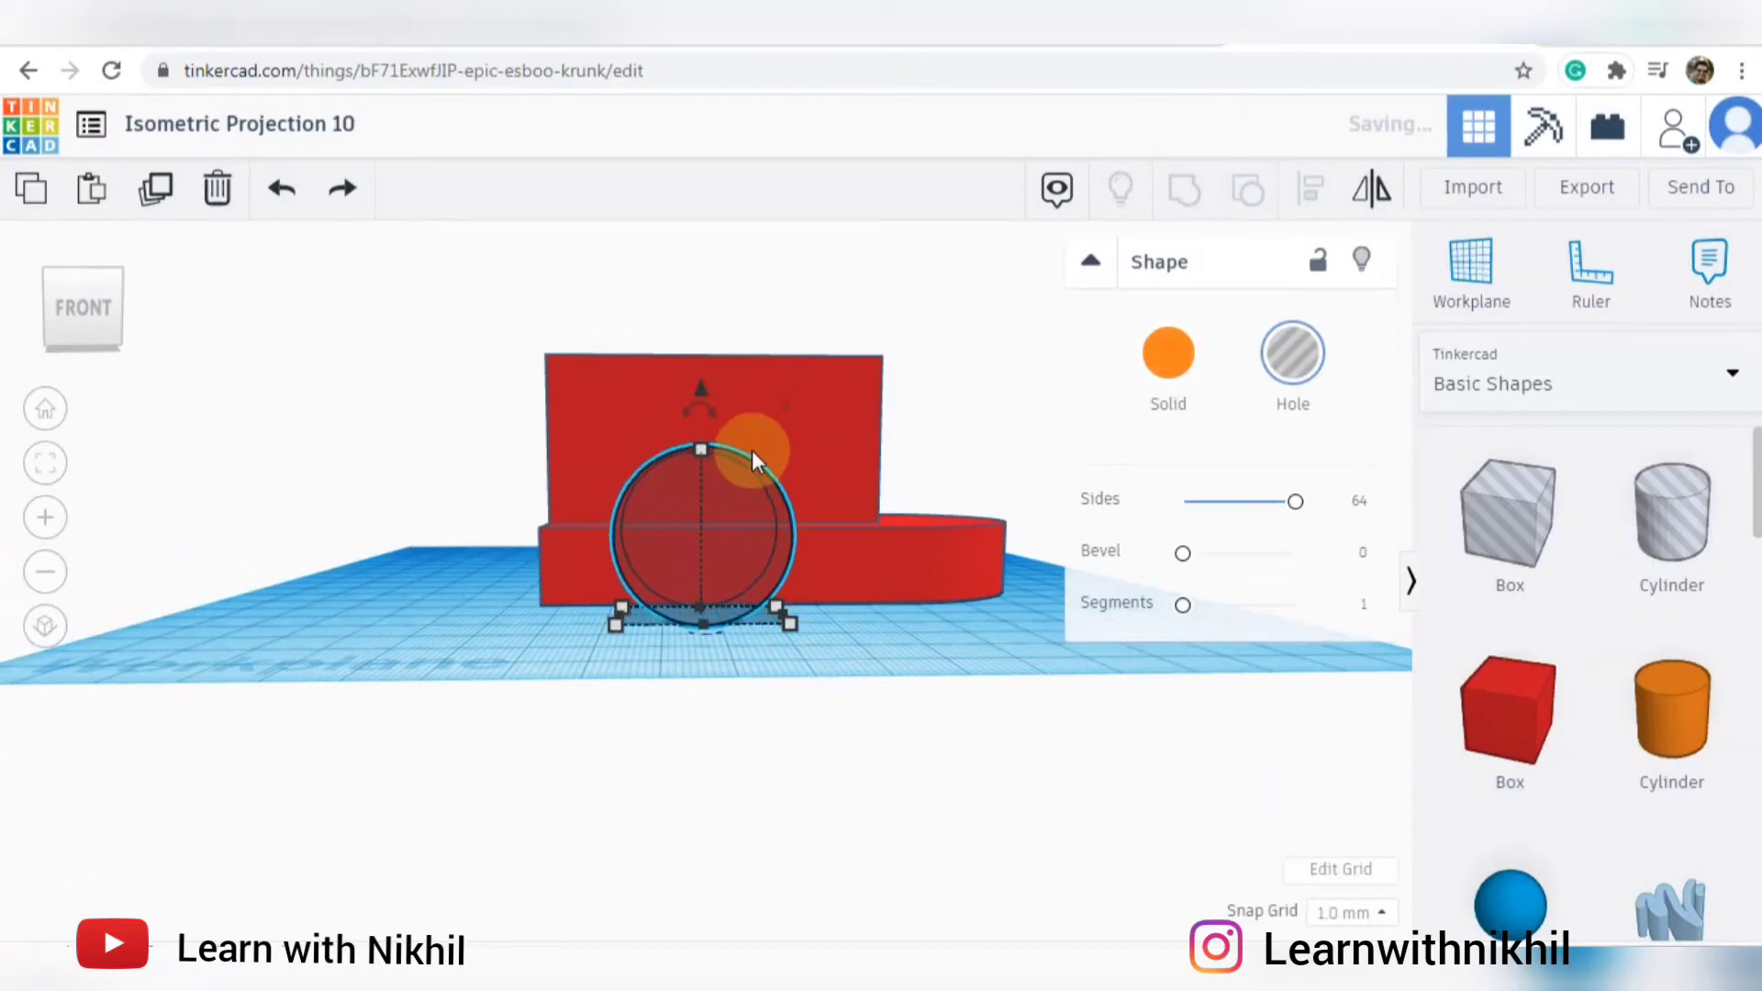
{"action": "left_click", "coordinate": [848, 657]}
{"action": "left_click", "coordinate": [740, 482]}
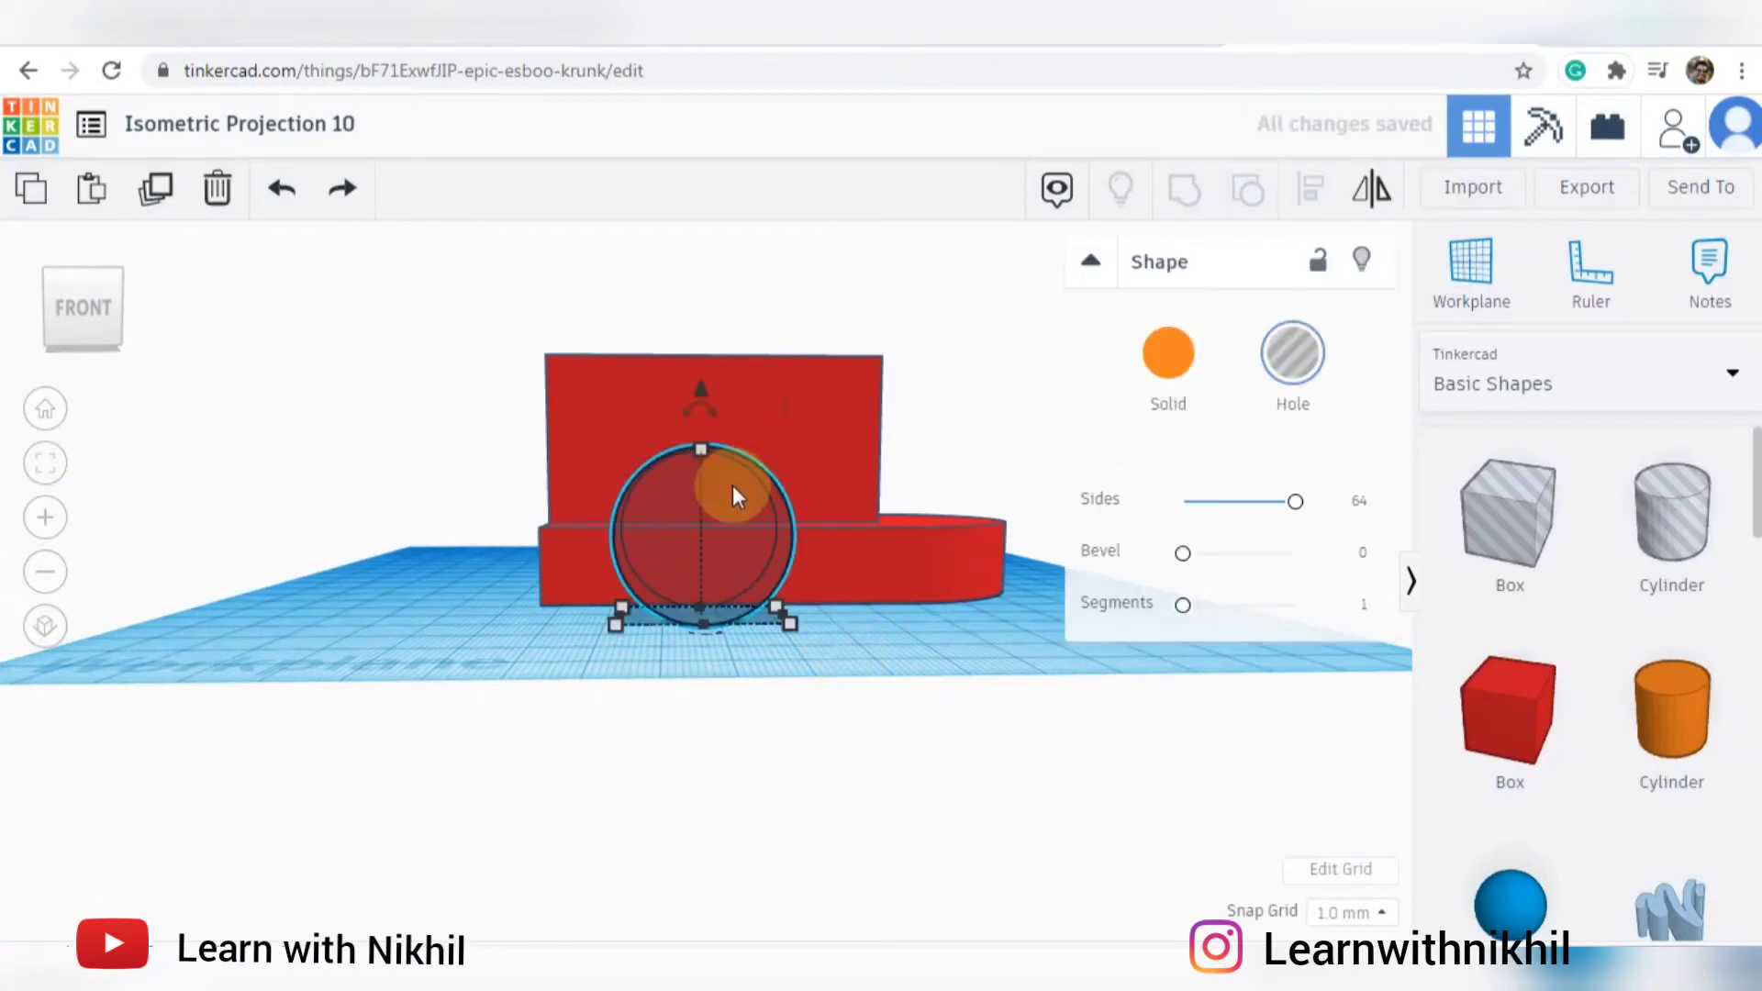
{"action": "left_click", "coordinate": [278, 959]}
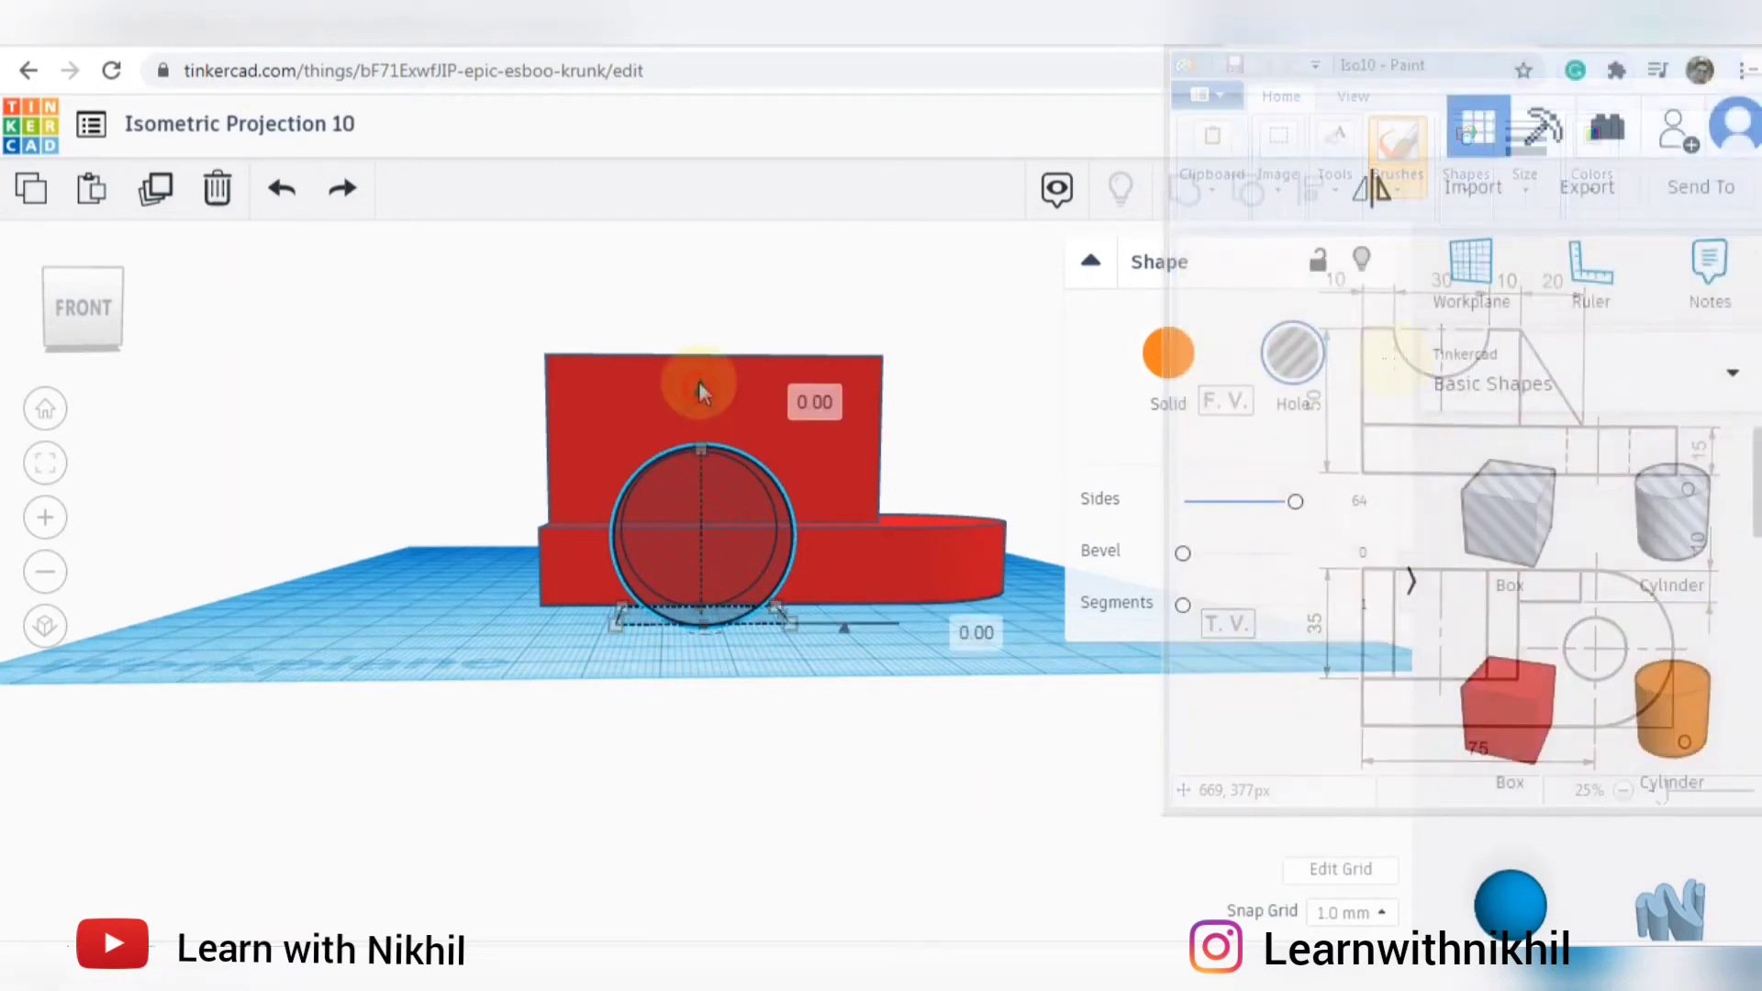
{"action": "left_click_drag", "start_coordinate": [700, 390], "coordinate": [701, 365]}
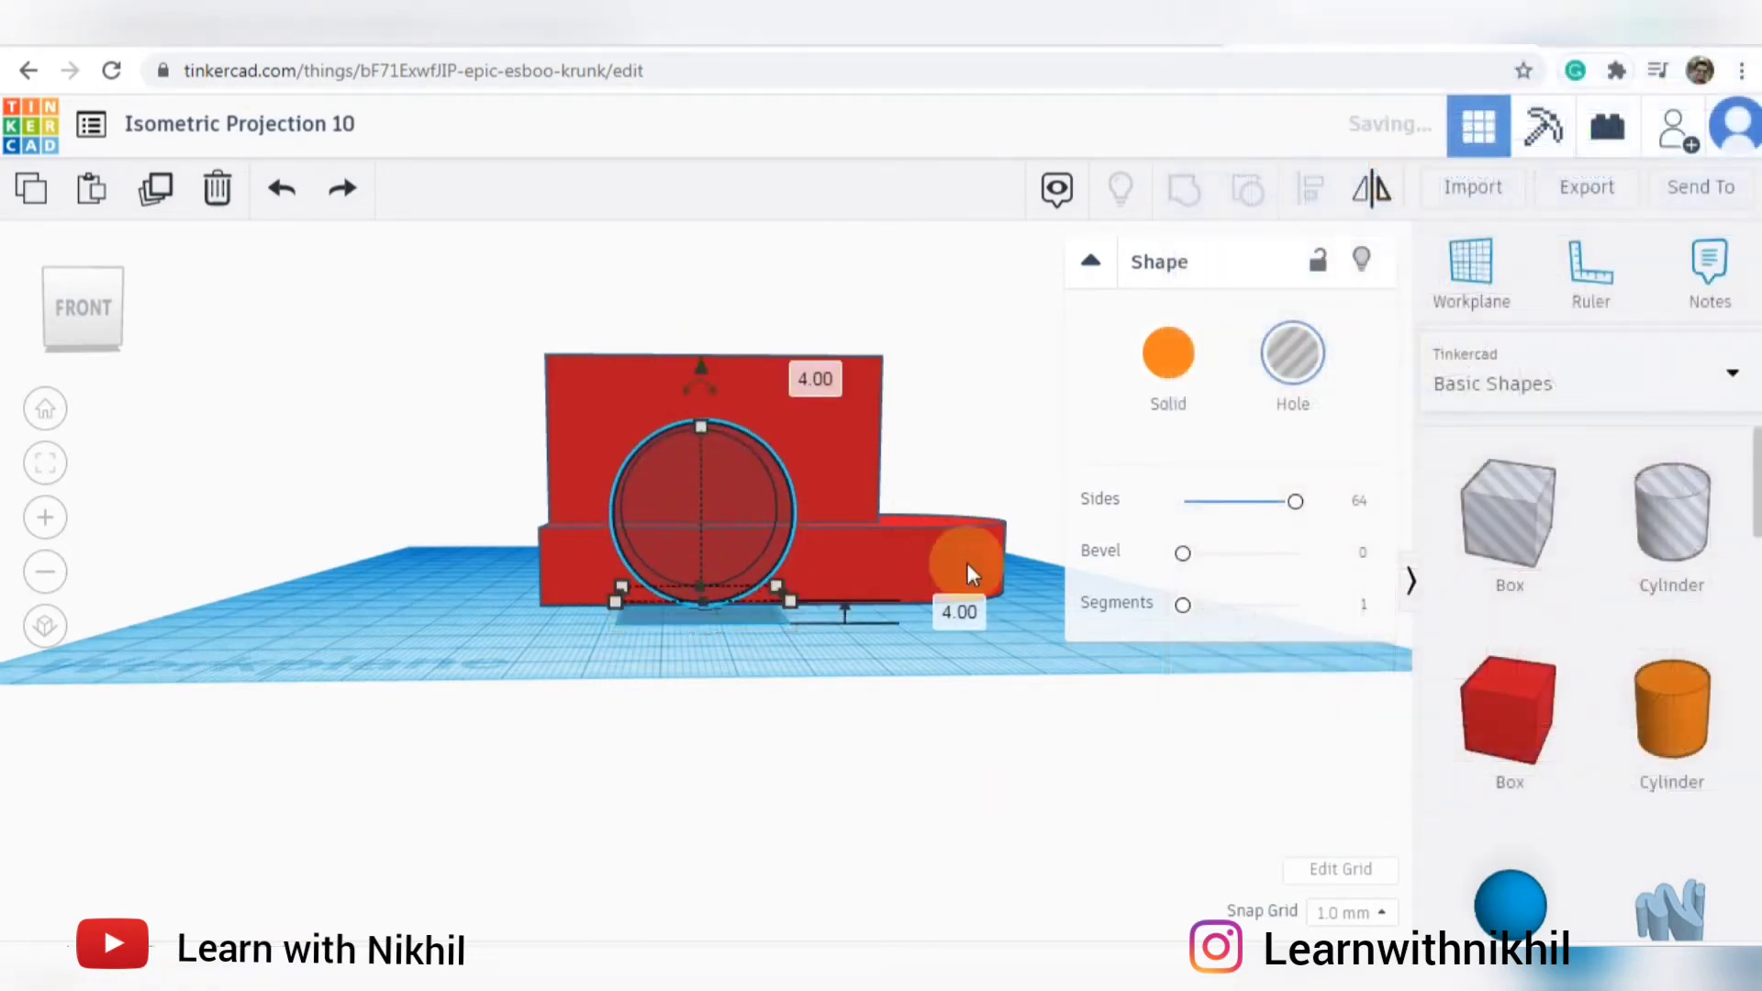
{"action": "left_click", "coordinate": [957, 611]}
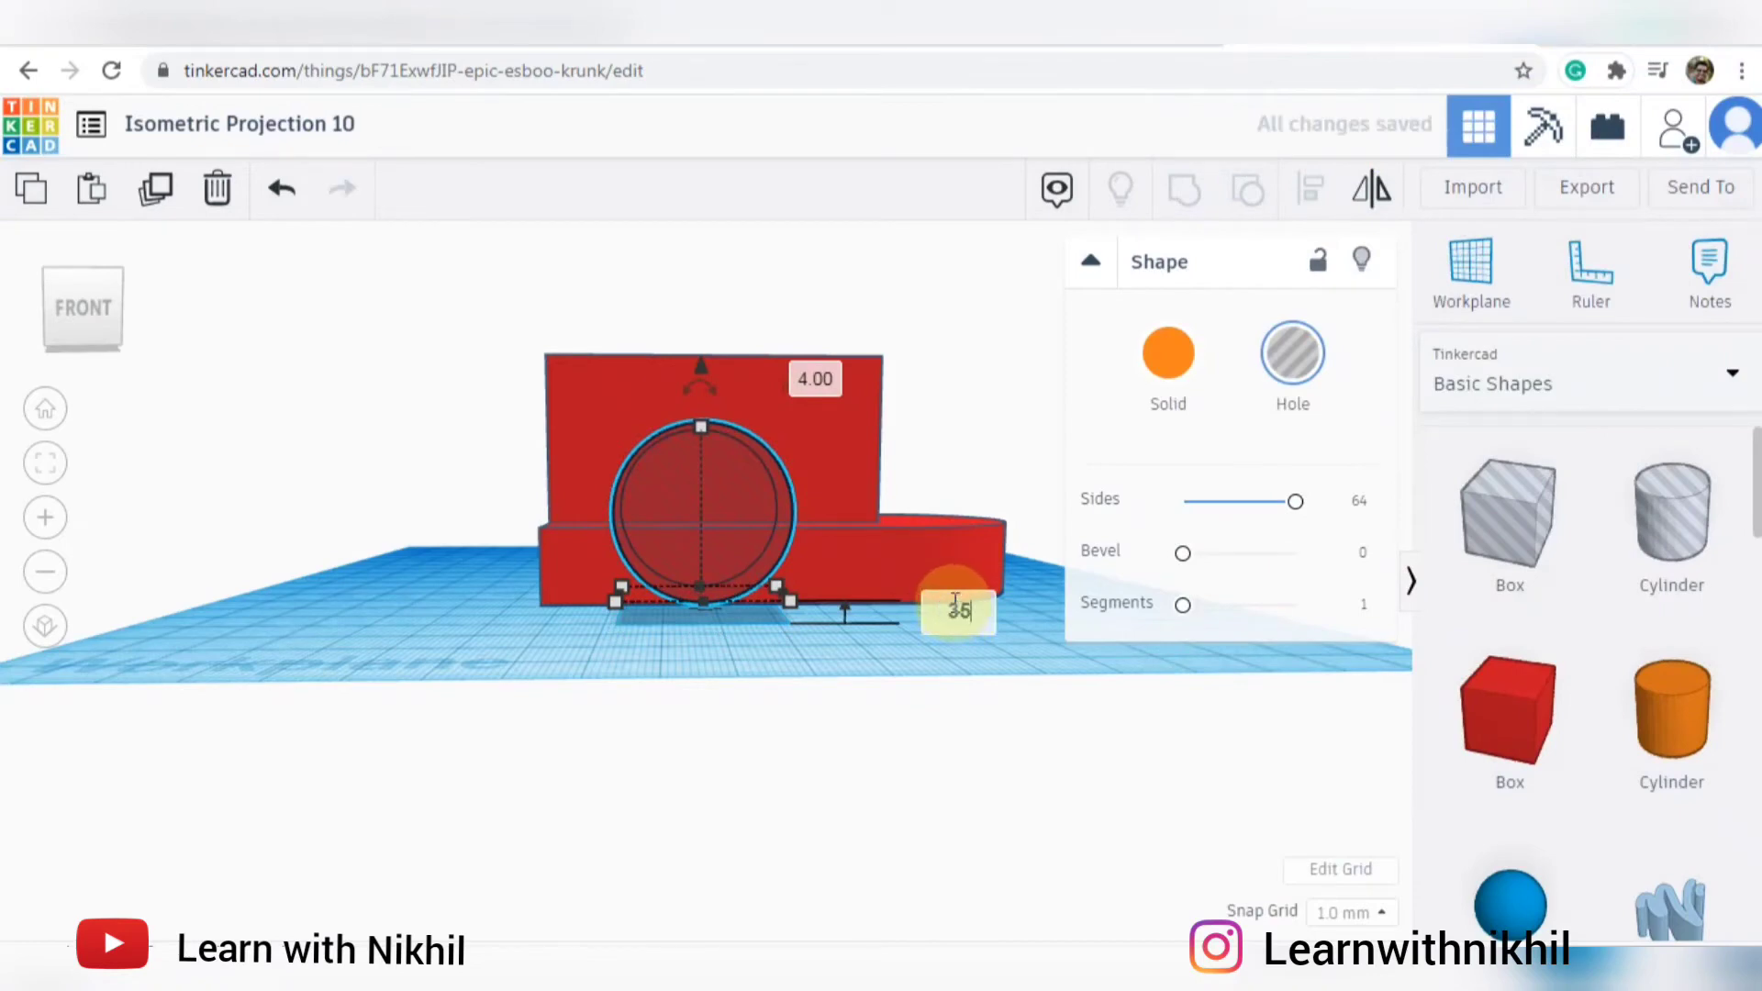
{"action": "type", "text": "35"}
{"action": "key", "text": "Return"}
- Check the block's depth in the reference drawing and set the cylinder hole's length along its axis to 35 mm
{"action": "right_click_drag", "start_coordinate": [948, 445], "coordinate": [1128, 486]}
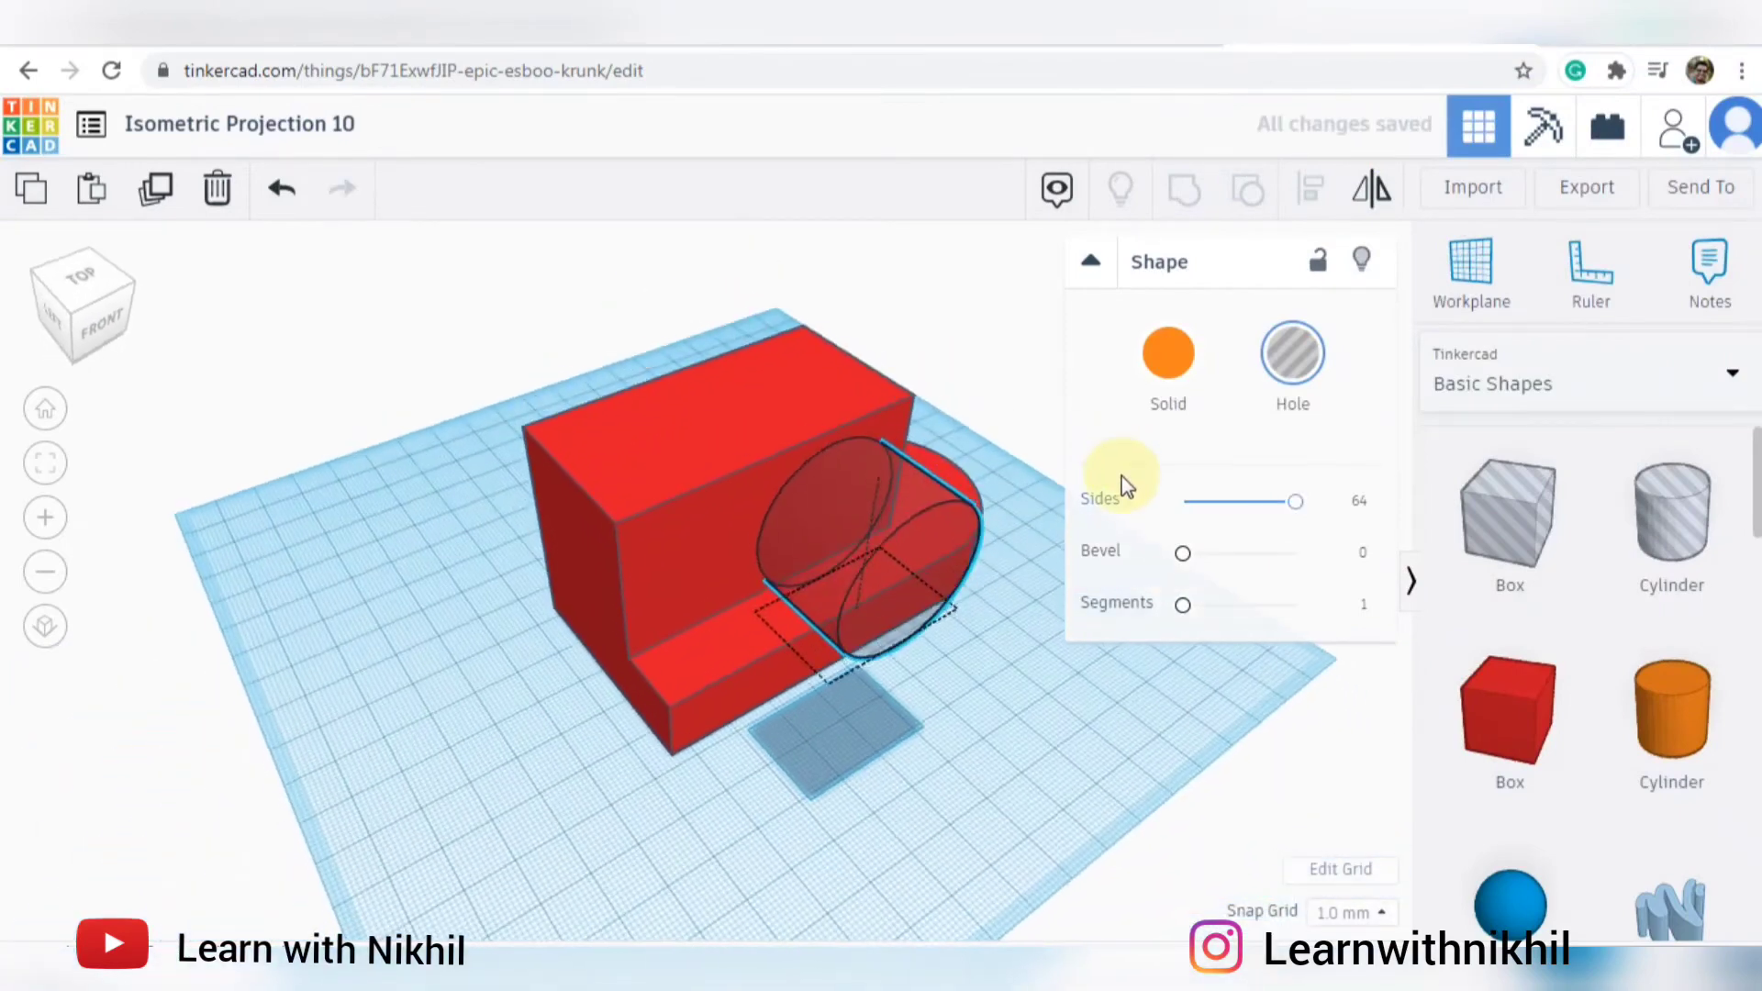
{"action": "right_click", "coordinate": [1127, 486]}
{"action": "left_click", "coordinate": [964, 747]}
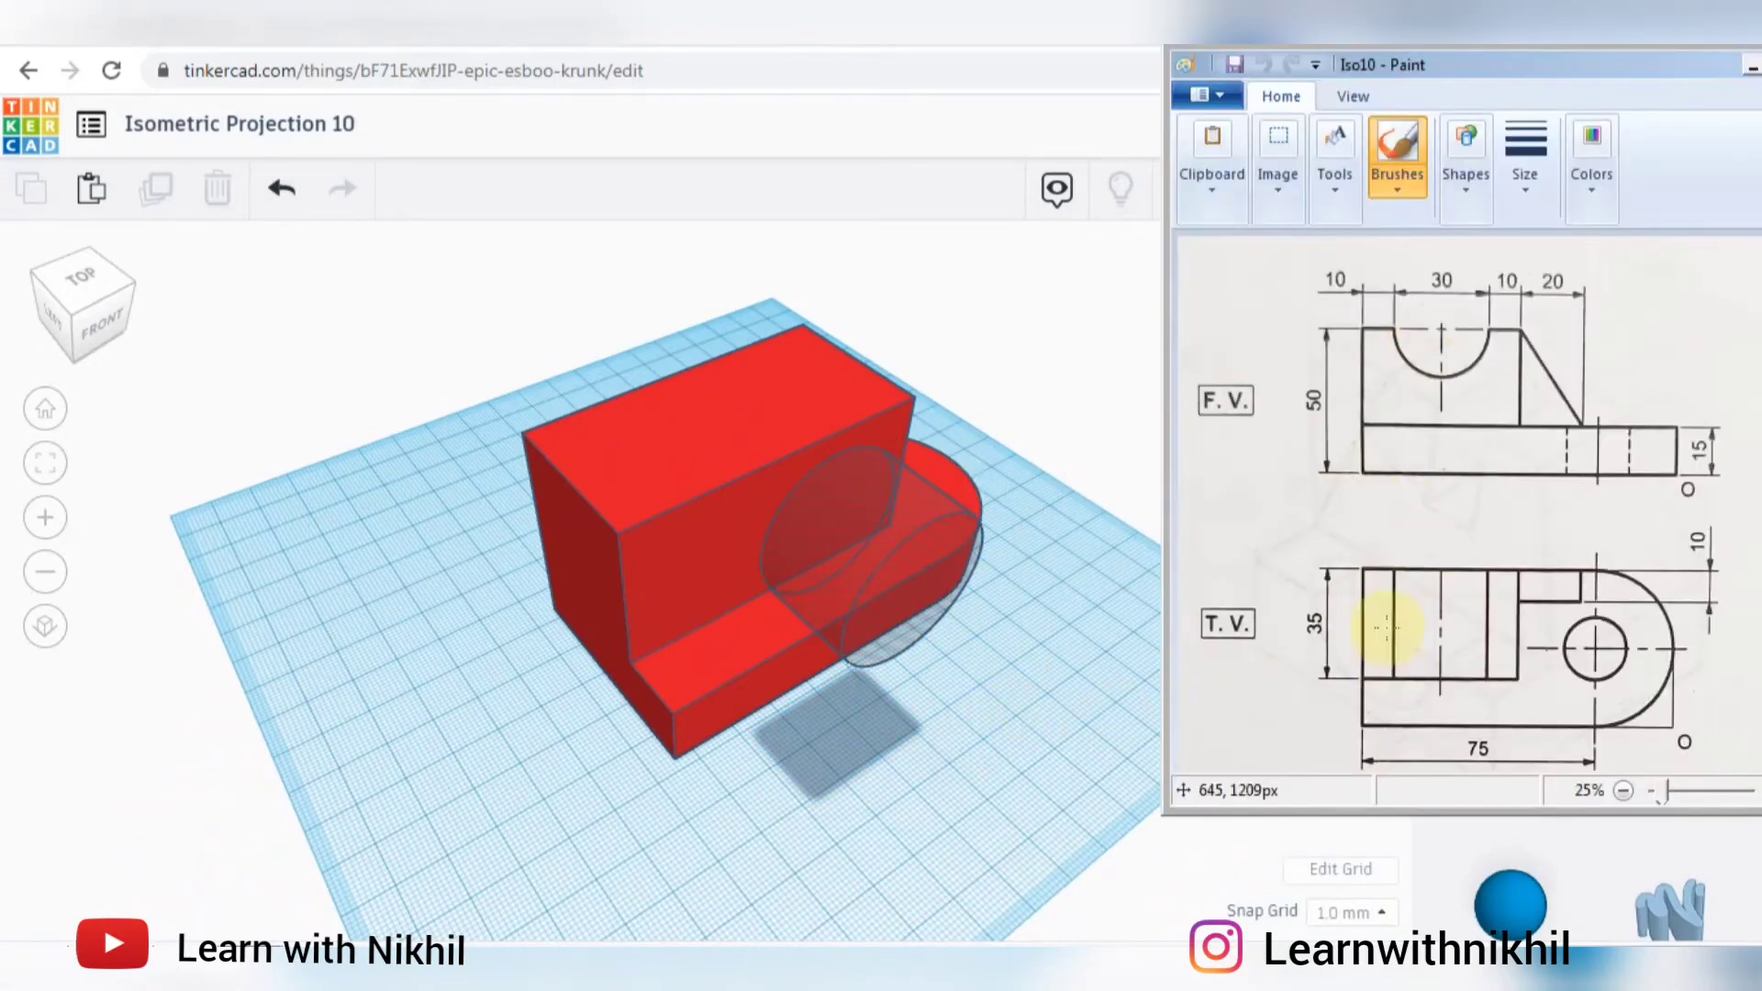
{"action": "left_click", "coordinate": [824, 595]}
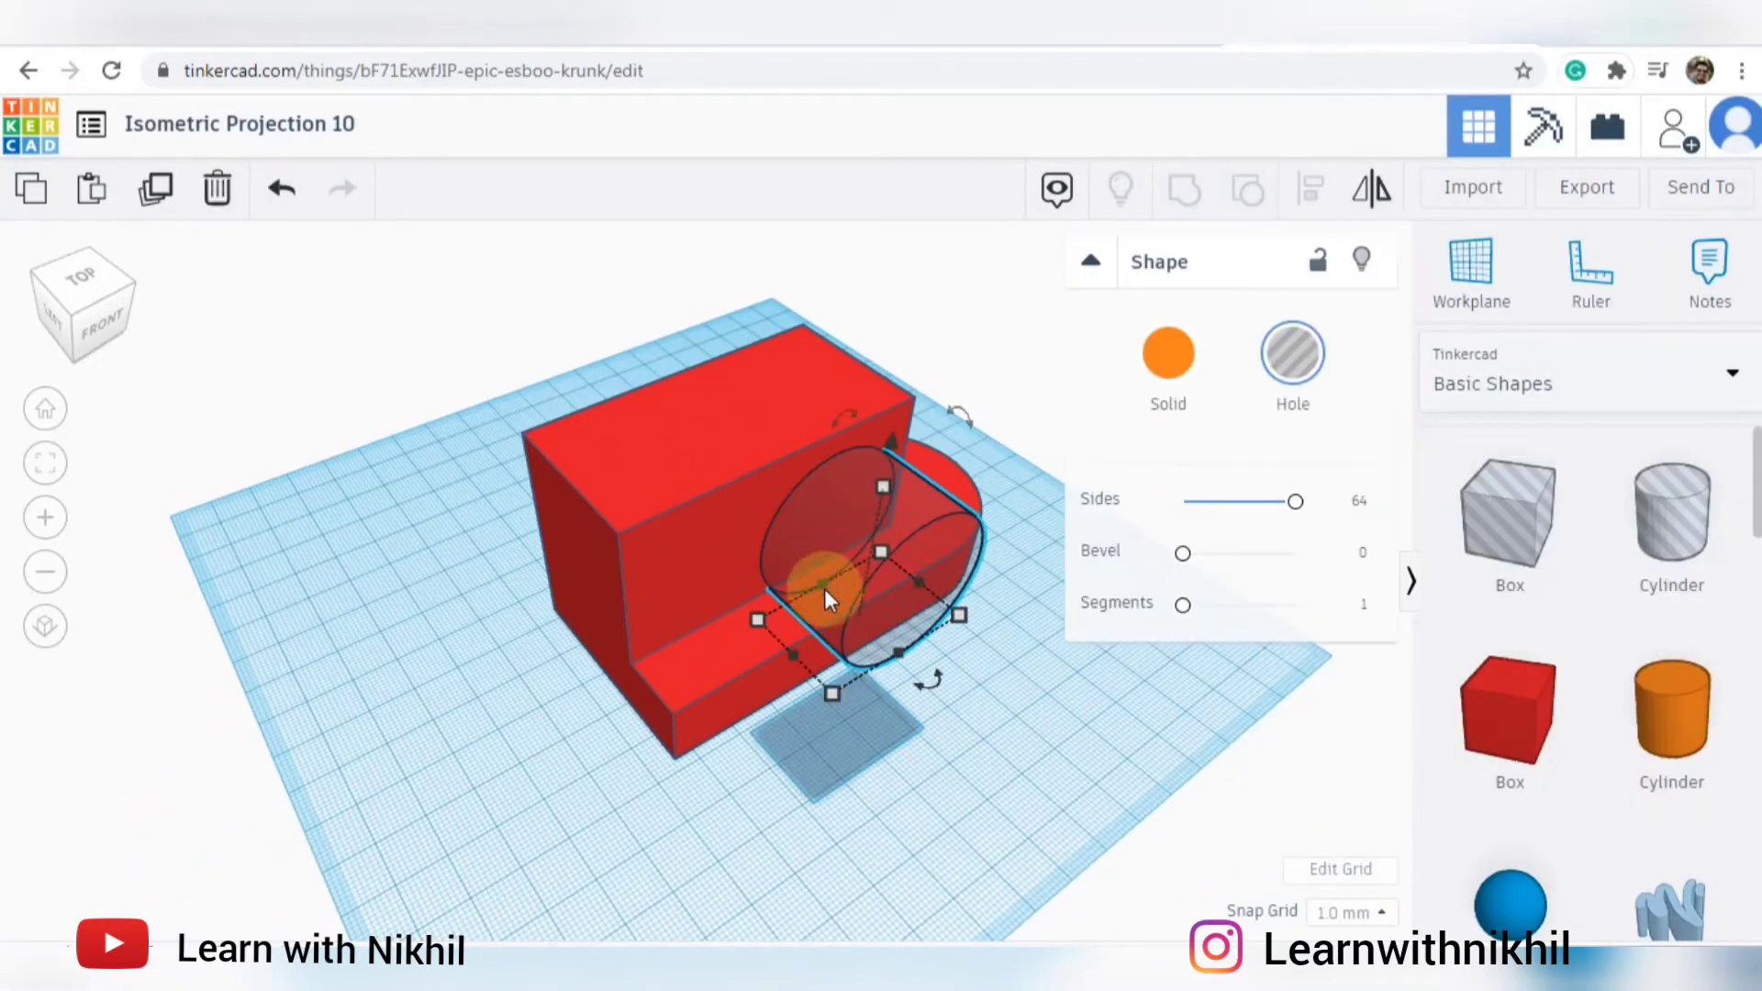
{"action": "left_click", "coordinate": [757, 622]}
{"action": "left_click", "coordinate": [677, 734]}
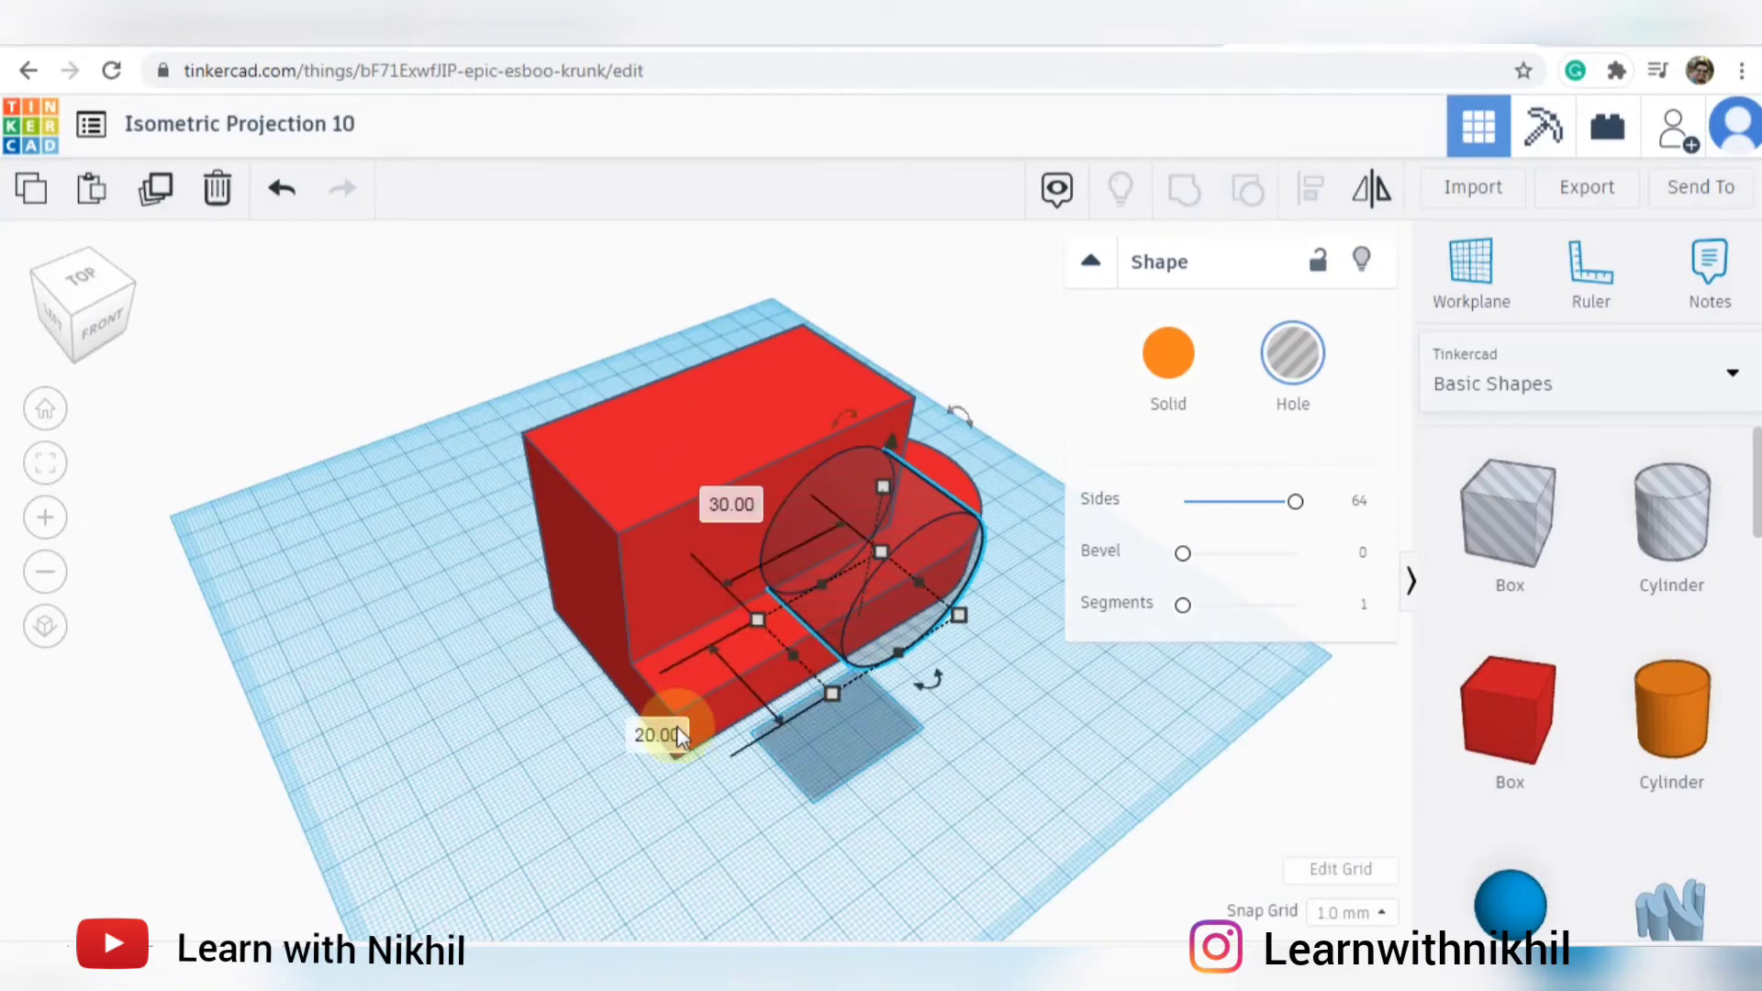
{"action": "type", "text": "35"}
{"action": "key", "text": "Return"}
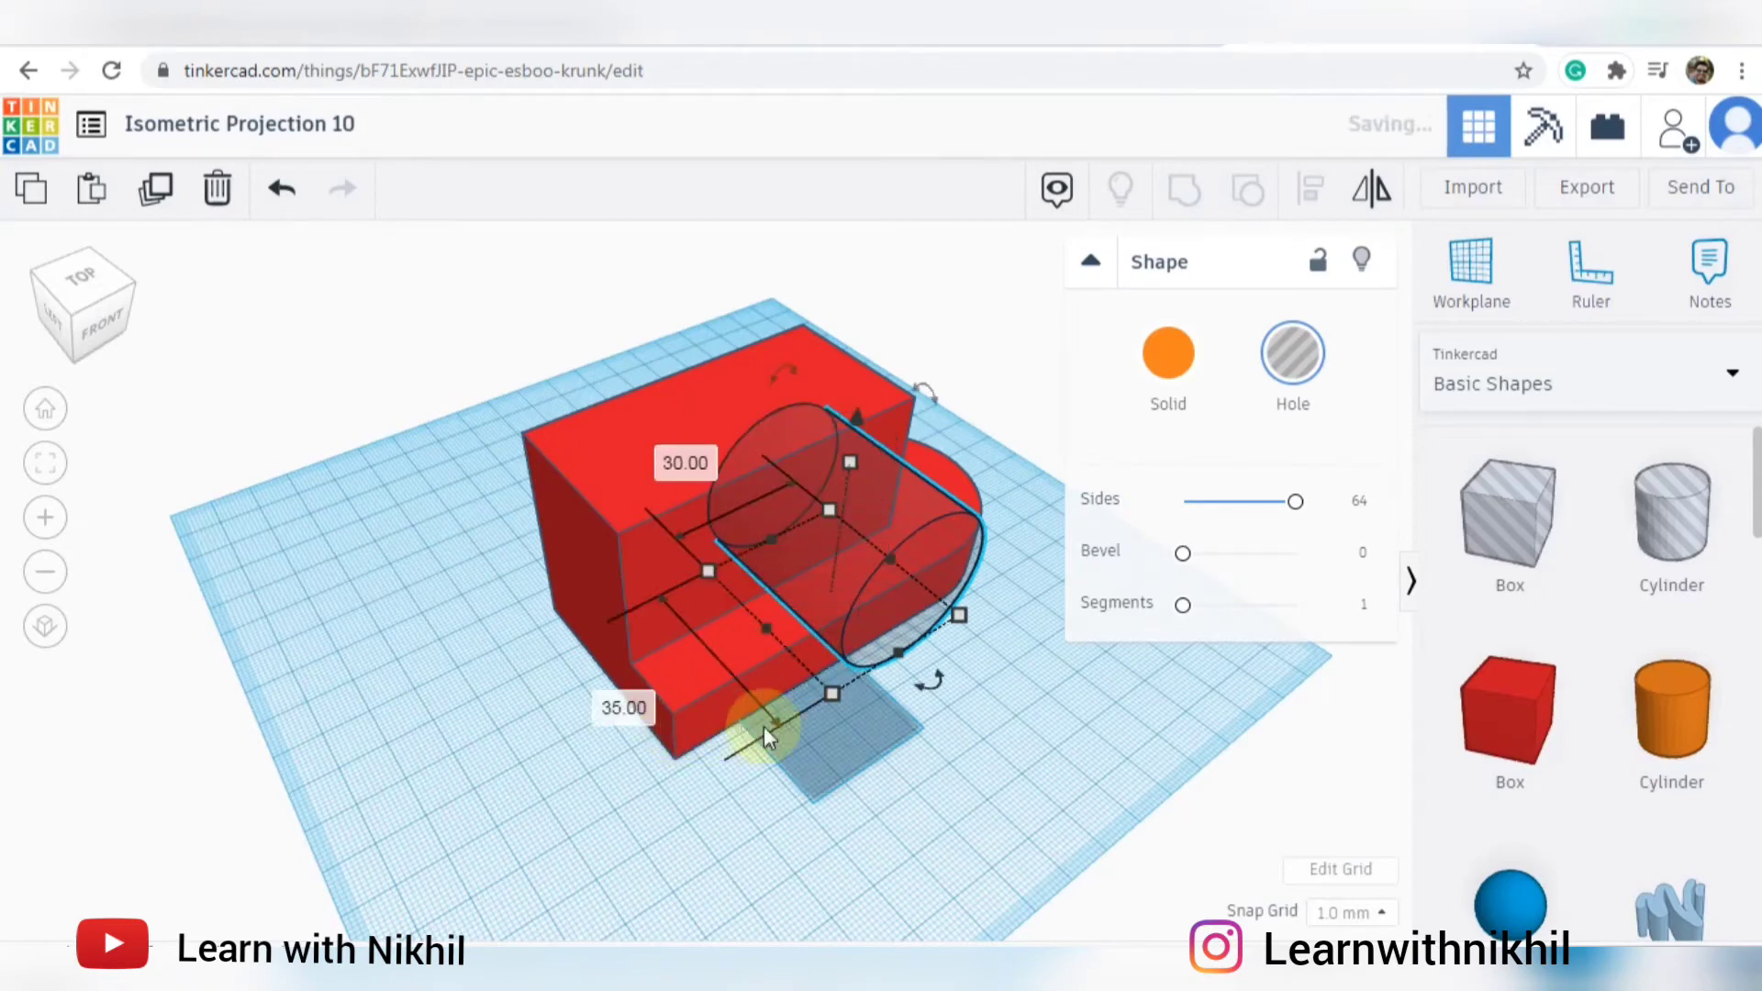
- Align the cylinder hole with the solid body's back face and with the square end of the base
{"action": "right_click_drag", "start_coordinate": [895, 758], "coordinate": [962, 836]}
{"action": "key", "text": "ctrl+a"}
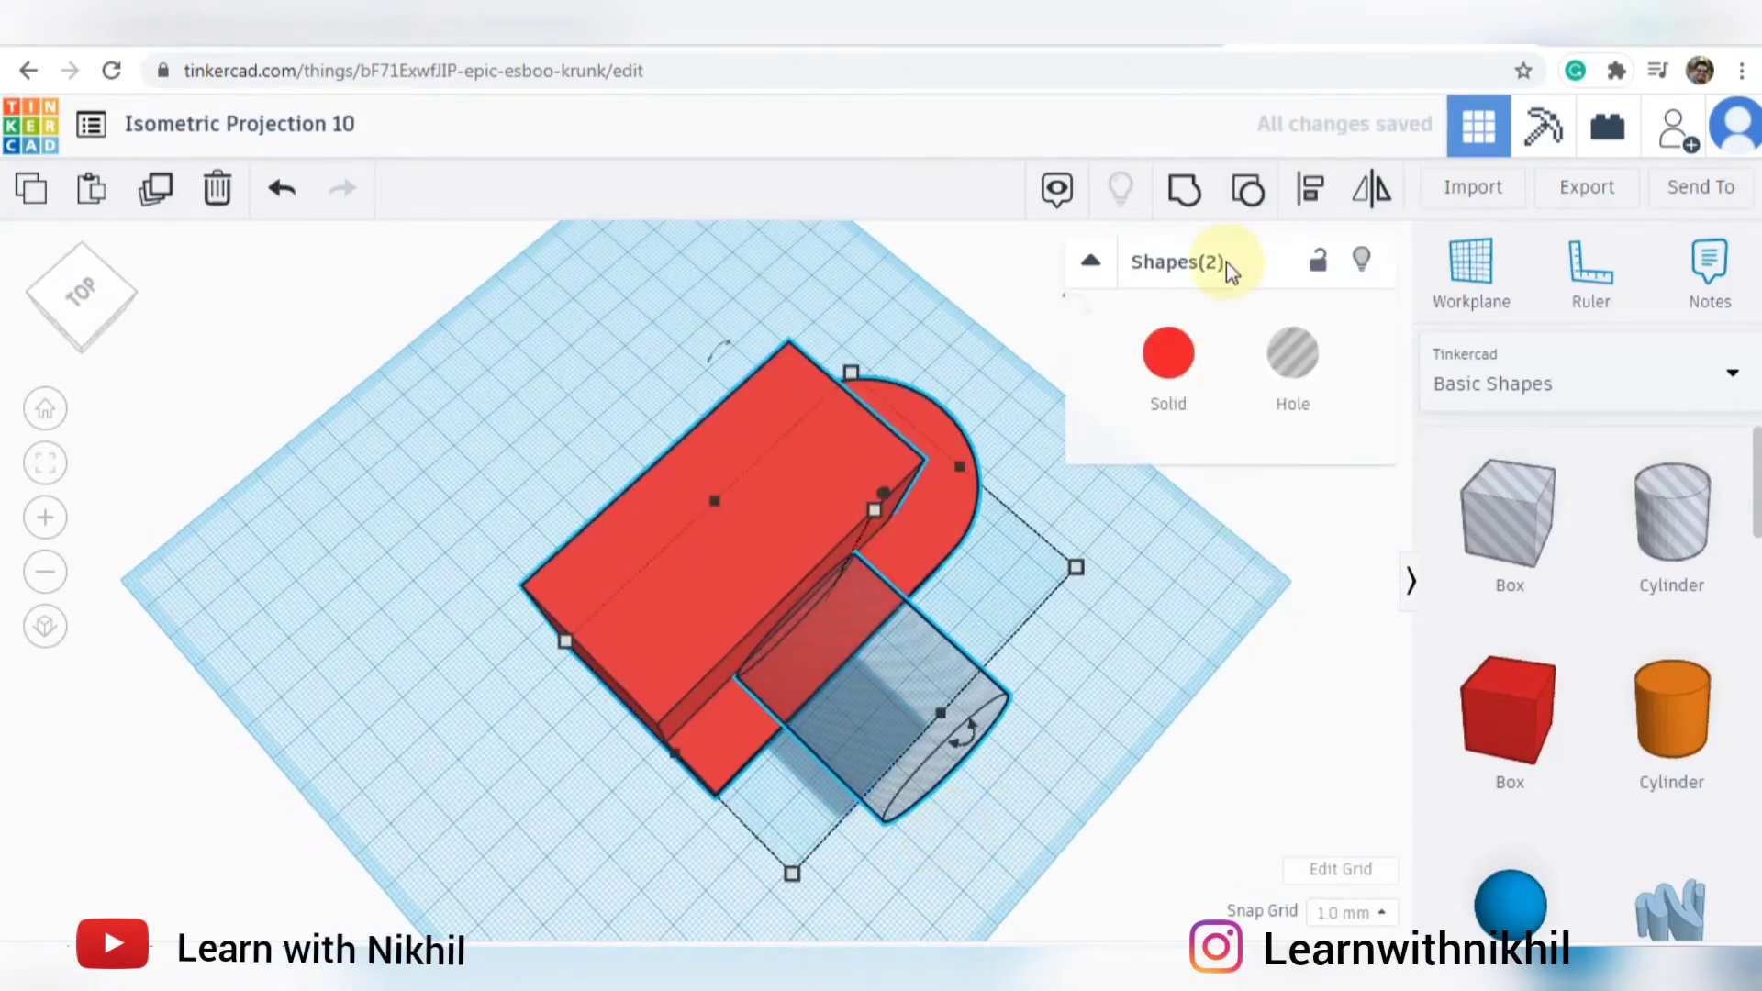
{"action": "left_click", "coordinate": [1310, 213]}
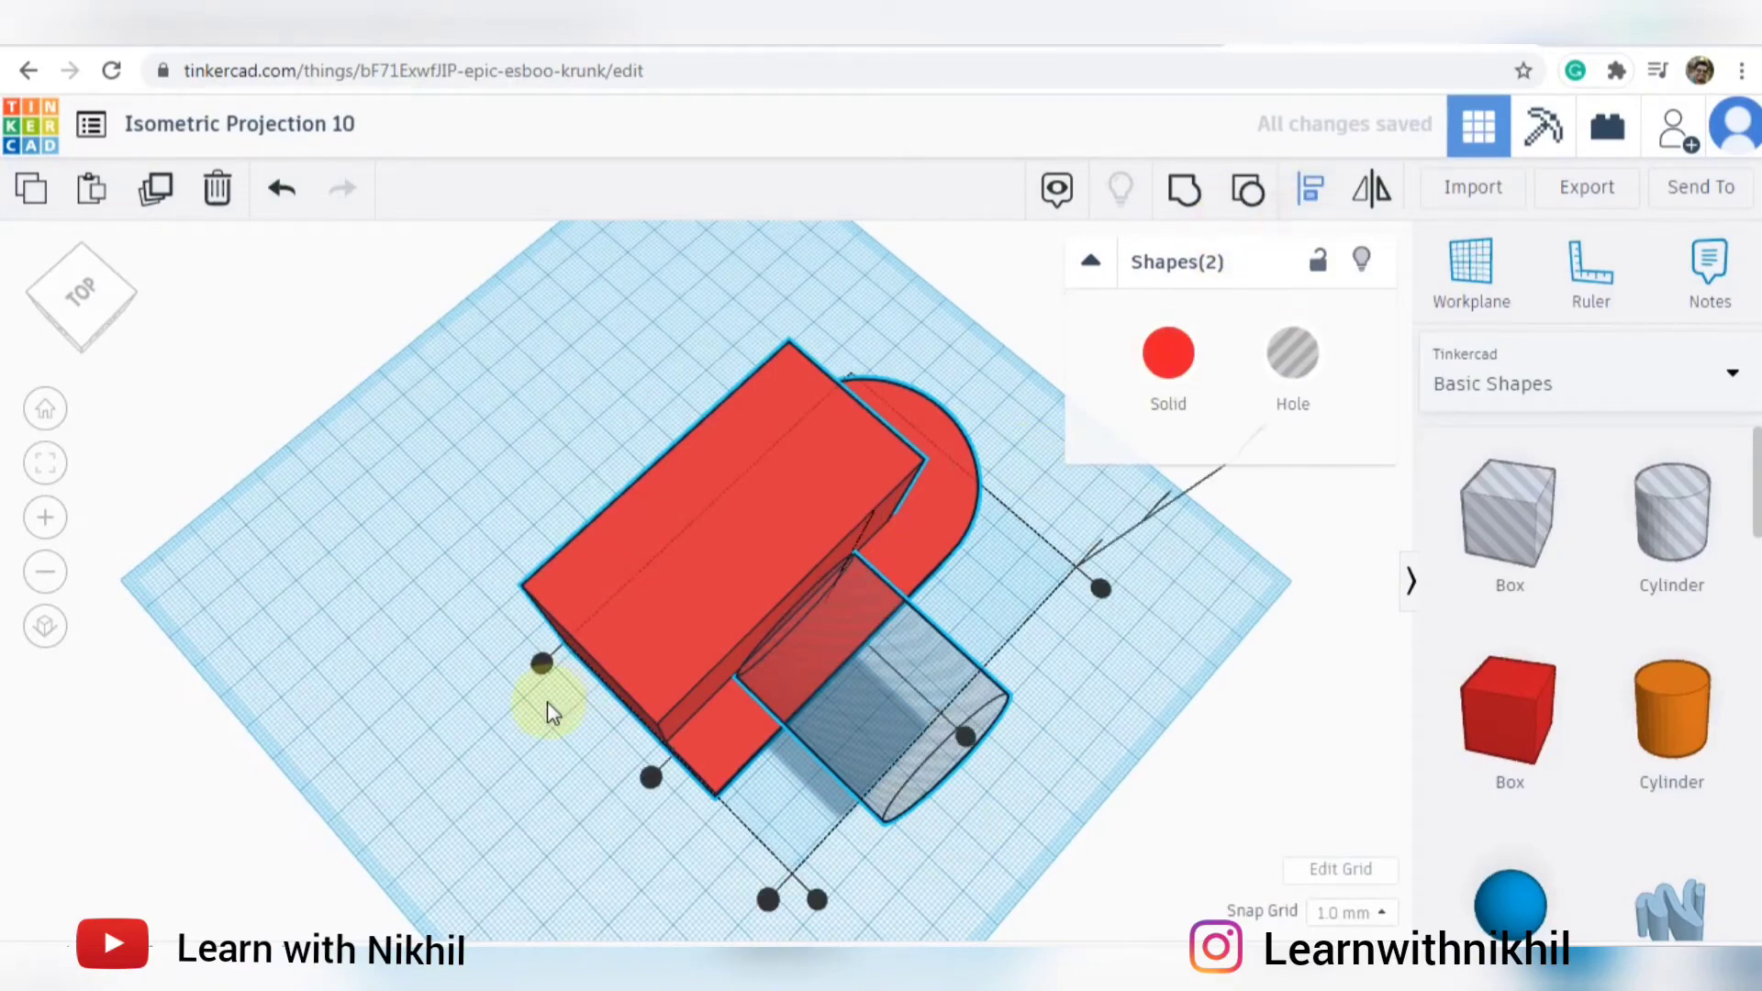
{"action": "left_click", "coordinate": [543, 663]}
{"action": "mouse_move", "coordinate": [900, 698]}
{"action": "right_mouse_down"}
{"action": "mouse_move", "coordinate": [814, 664]}
{"action": "mouse_move", "coordinate": [762, 591]}
{"action": "mouse_move", "coordinate": [586, 574]}
{"action": "mouse_move", "coordinate": [727, 647]}
{"action": "right_mouse_up"}
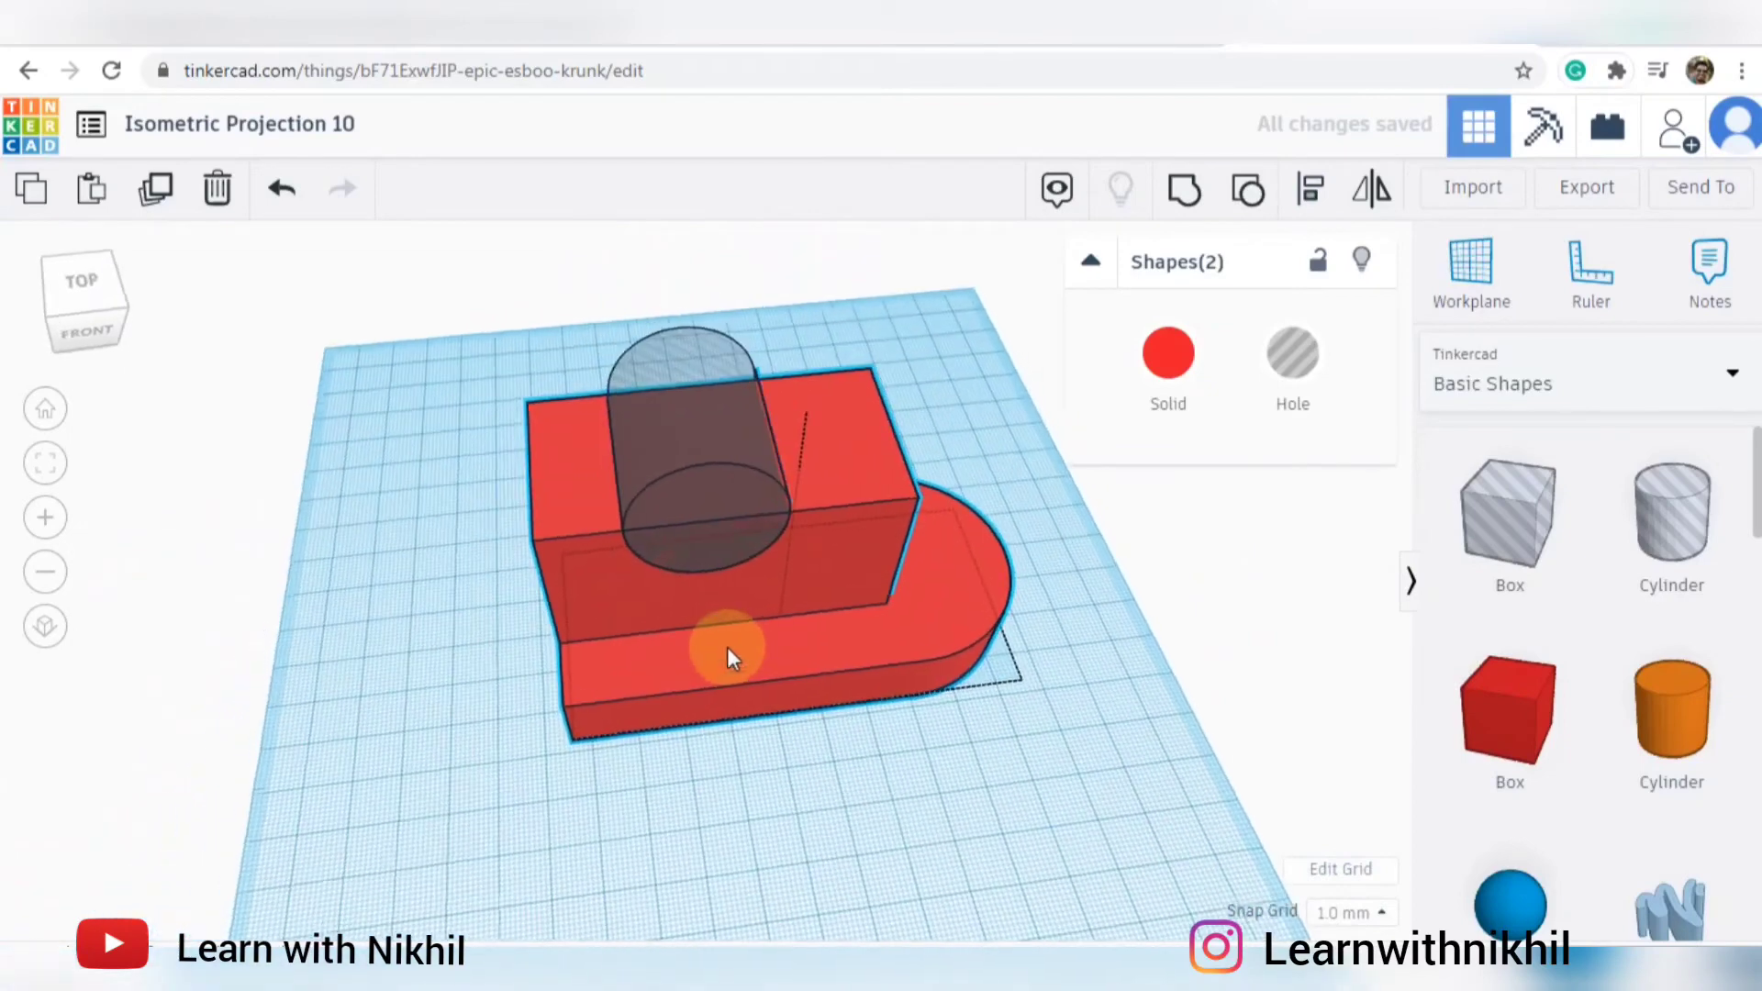
{"action": "key", "text": "l"}
{"action": "key", "text": "alt+Tab"}
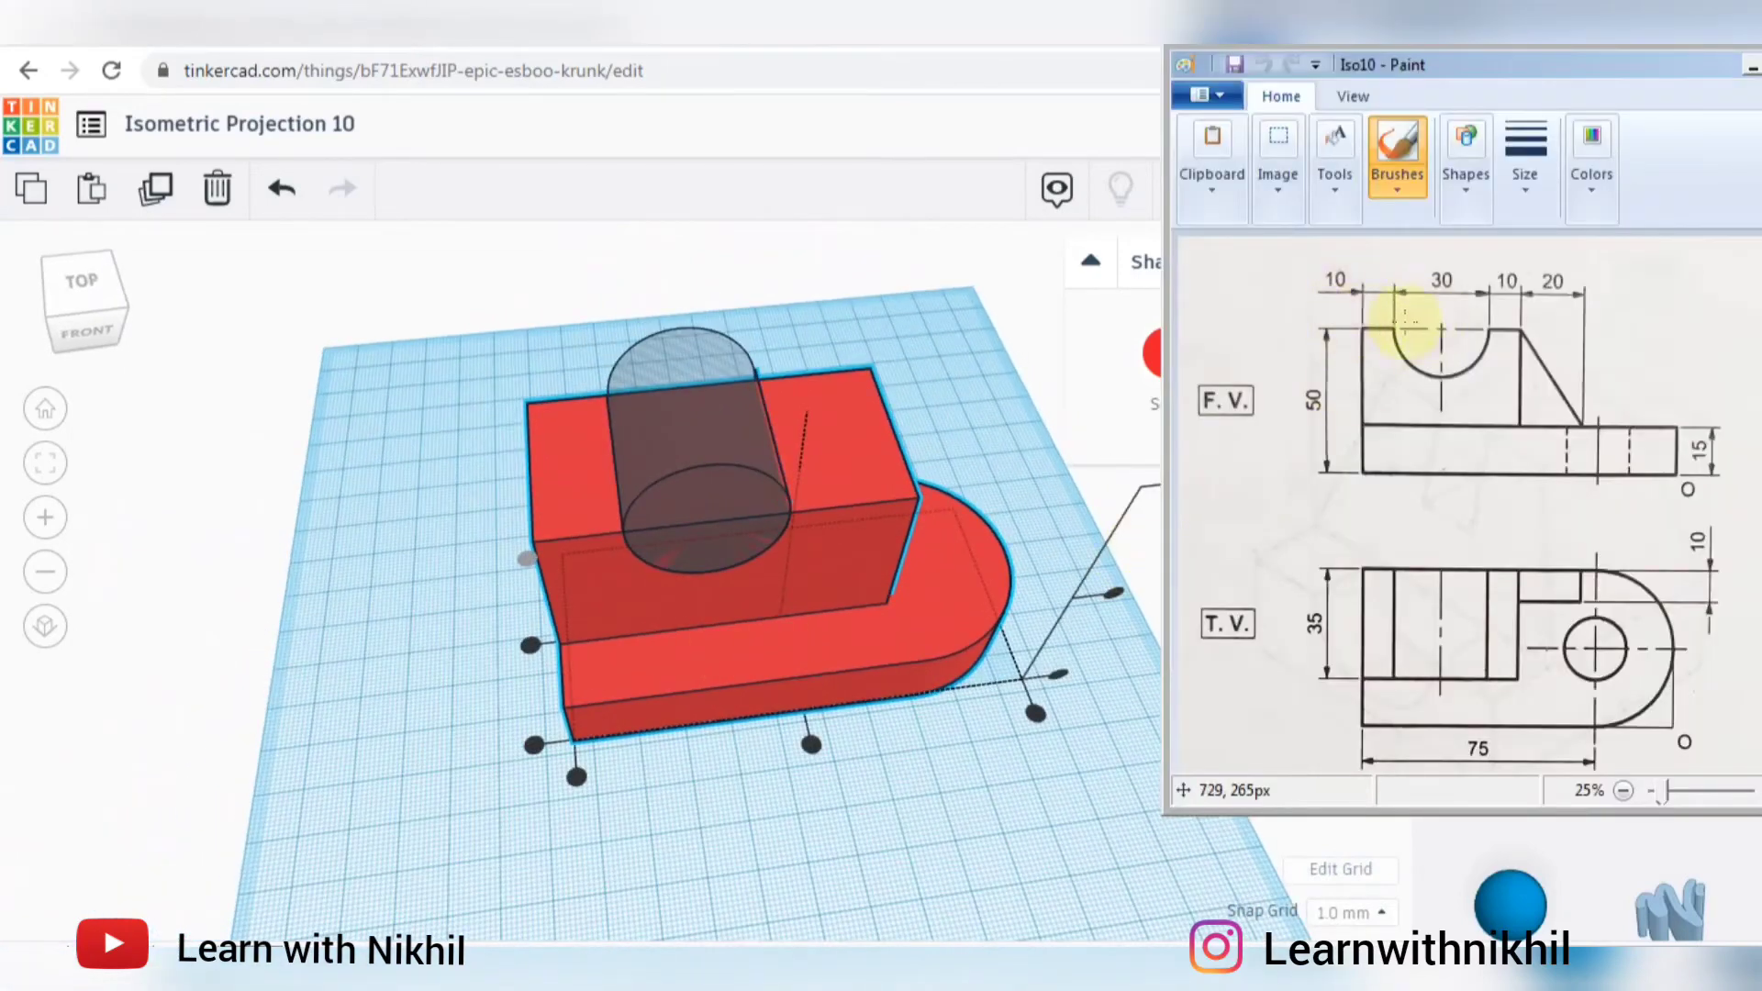
{"action": "left_click", "coordinate": [557, 790]}
- Move the cylinder hole 10 mm lengthwise from the block's square end toward the rounded end
{"action": "mouse_move", "coordinate": [621, 814]}
{"action": "right_mouse_down"}
{"action": "mouse_move", "coordinate": [661, 835]}
{"action": "mouse_move", "coordinate": [385, 720]}
{"action": "mouse_move", "coordinate": [1267, 652]}
{"action": "mouse_move", "coordinate": [1074, 590]}
{"action": "right_mouse_up"}
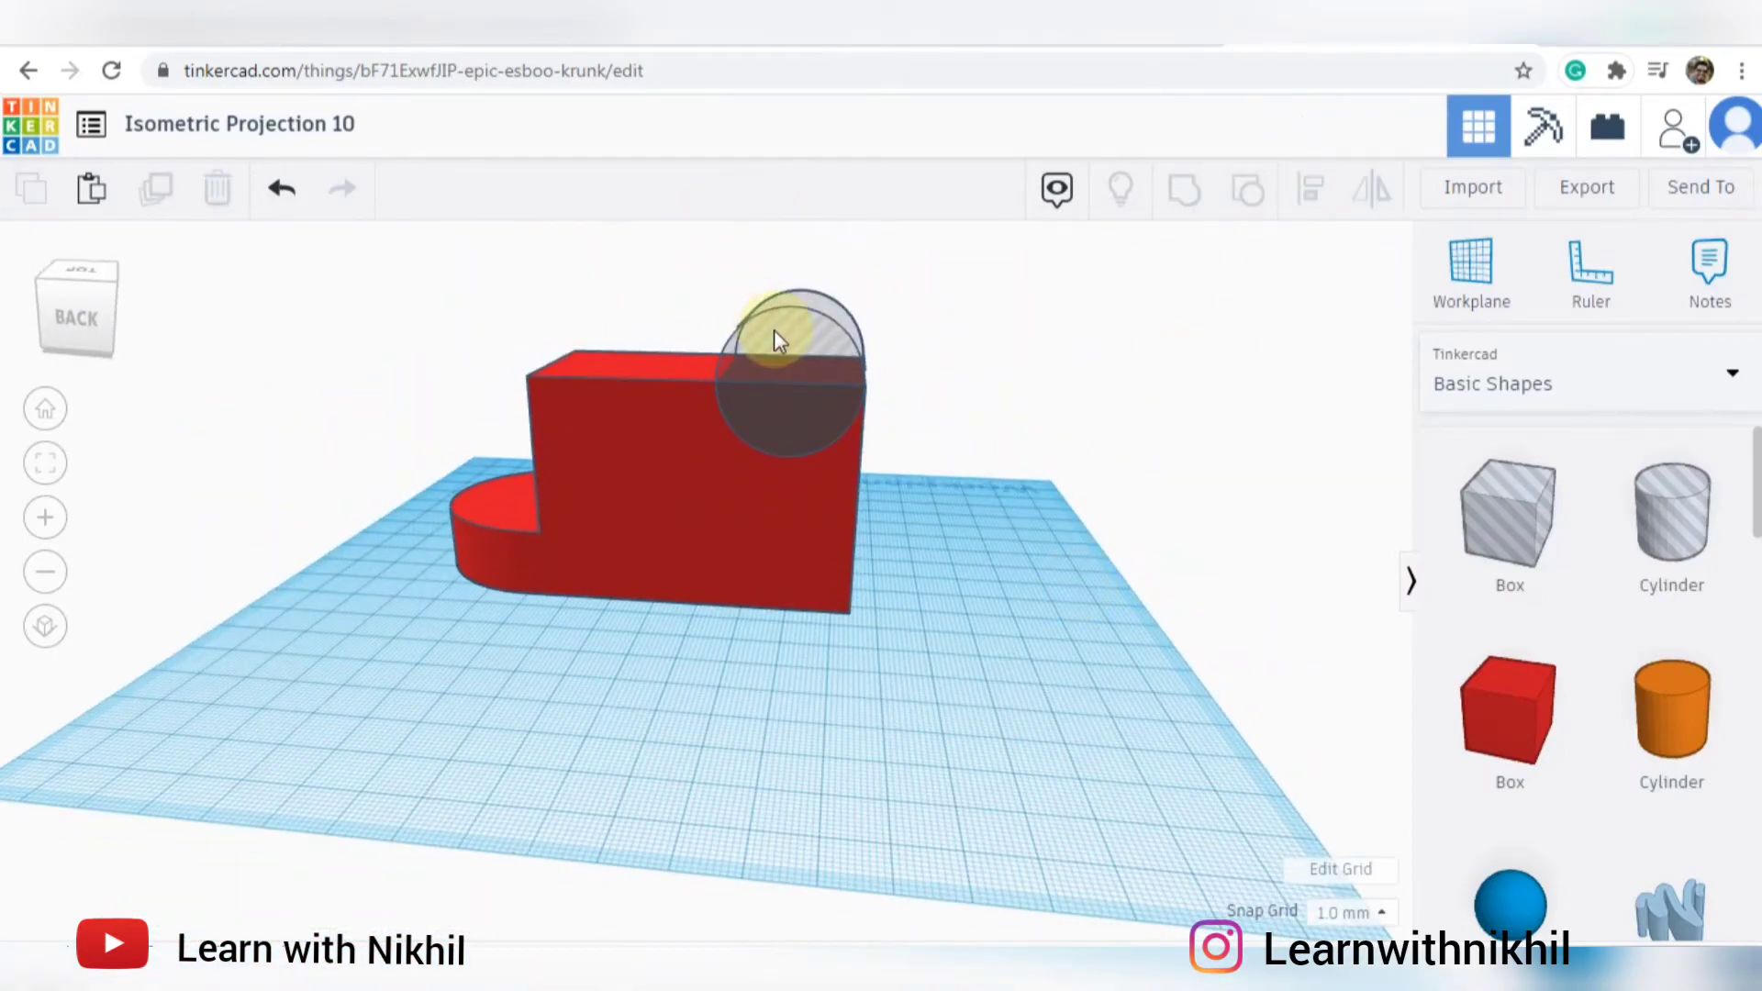
{"action": "left_click_drag", "start_coordinate": [773, 329], "coordinate": [758, 343]}
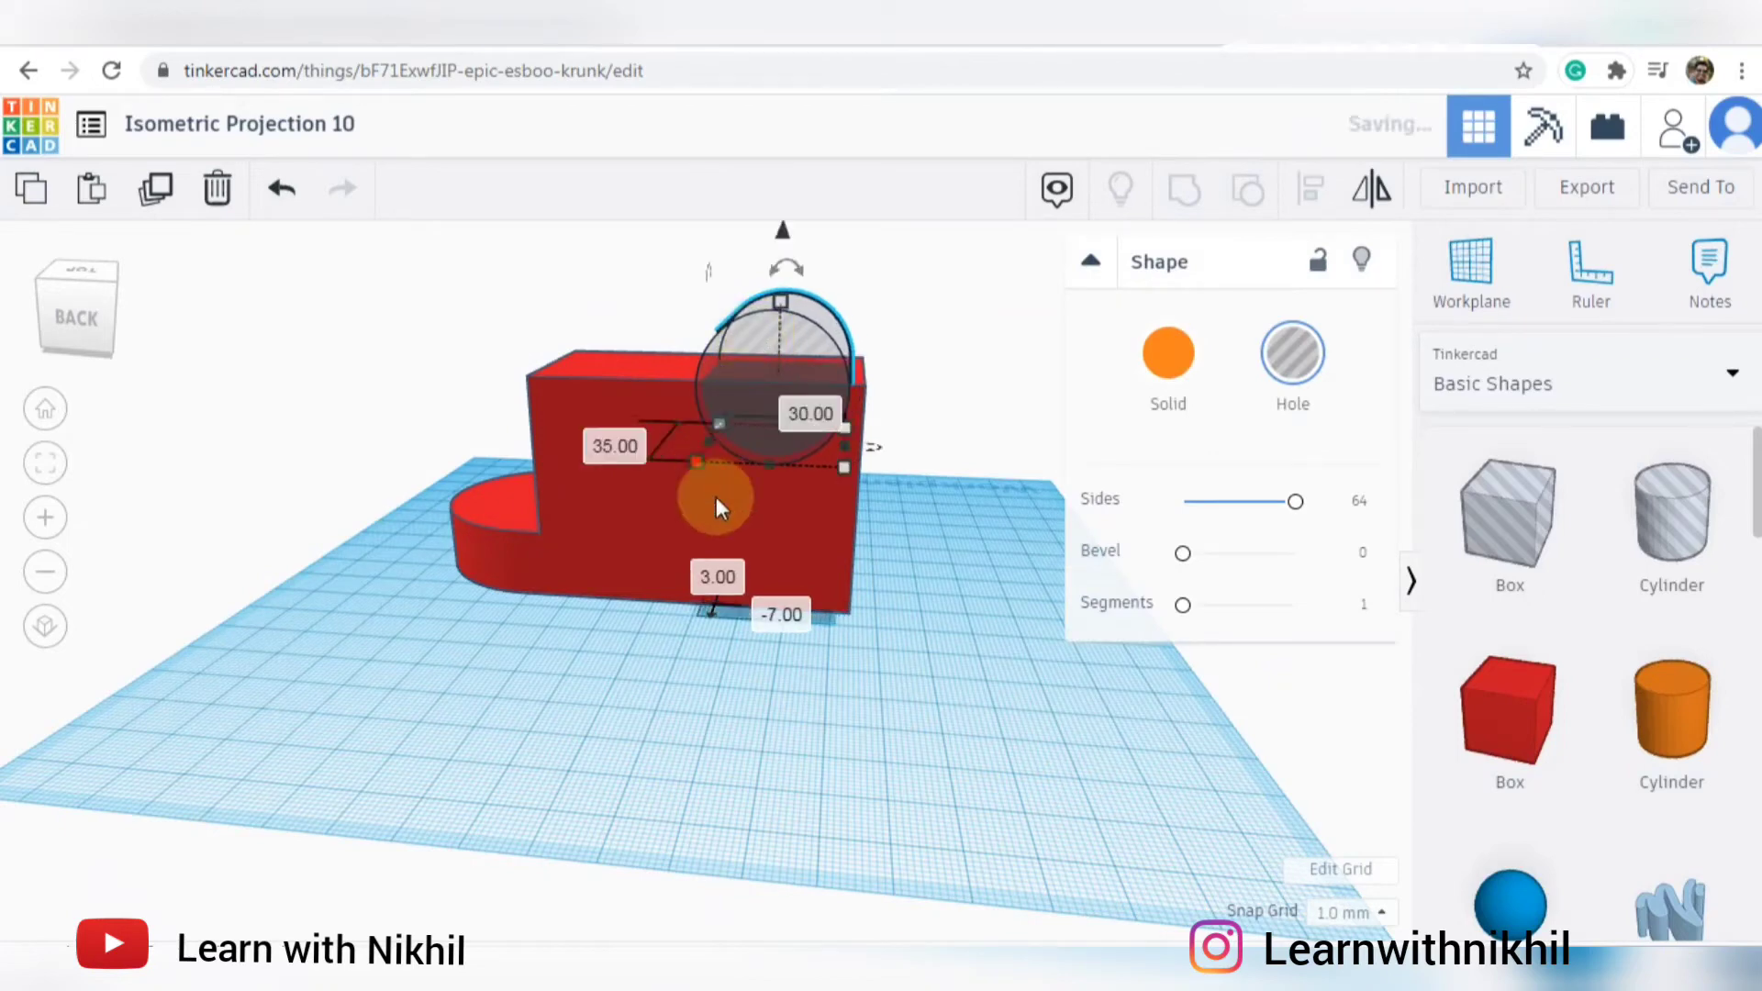
{"action": "left_click", "coordinate": [718, 576]}
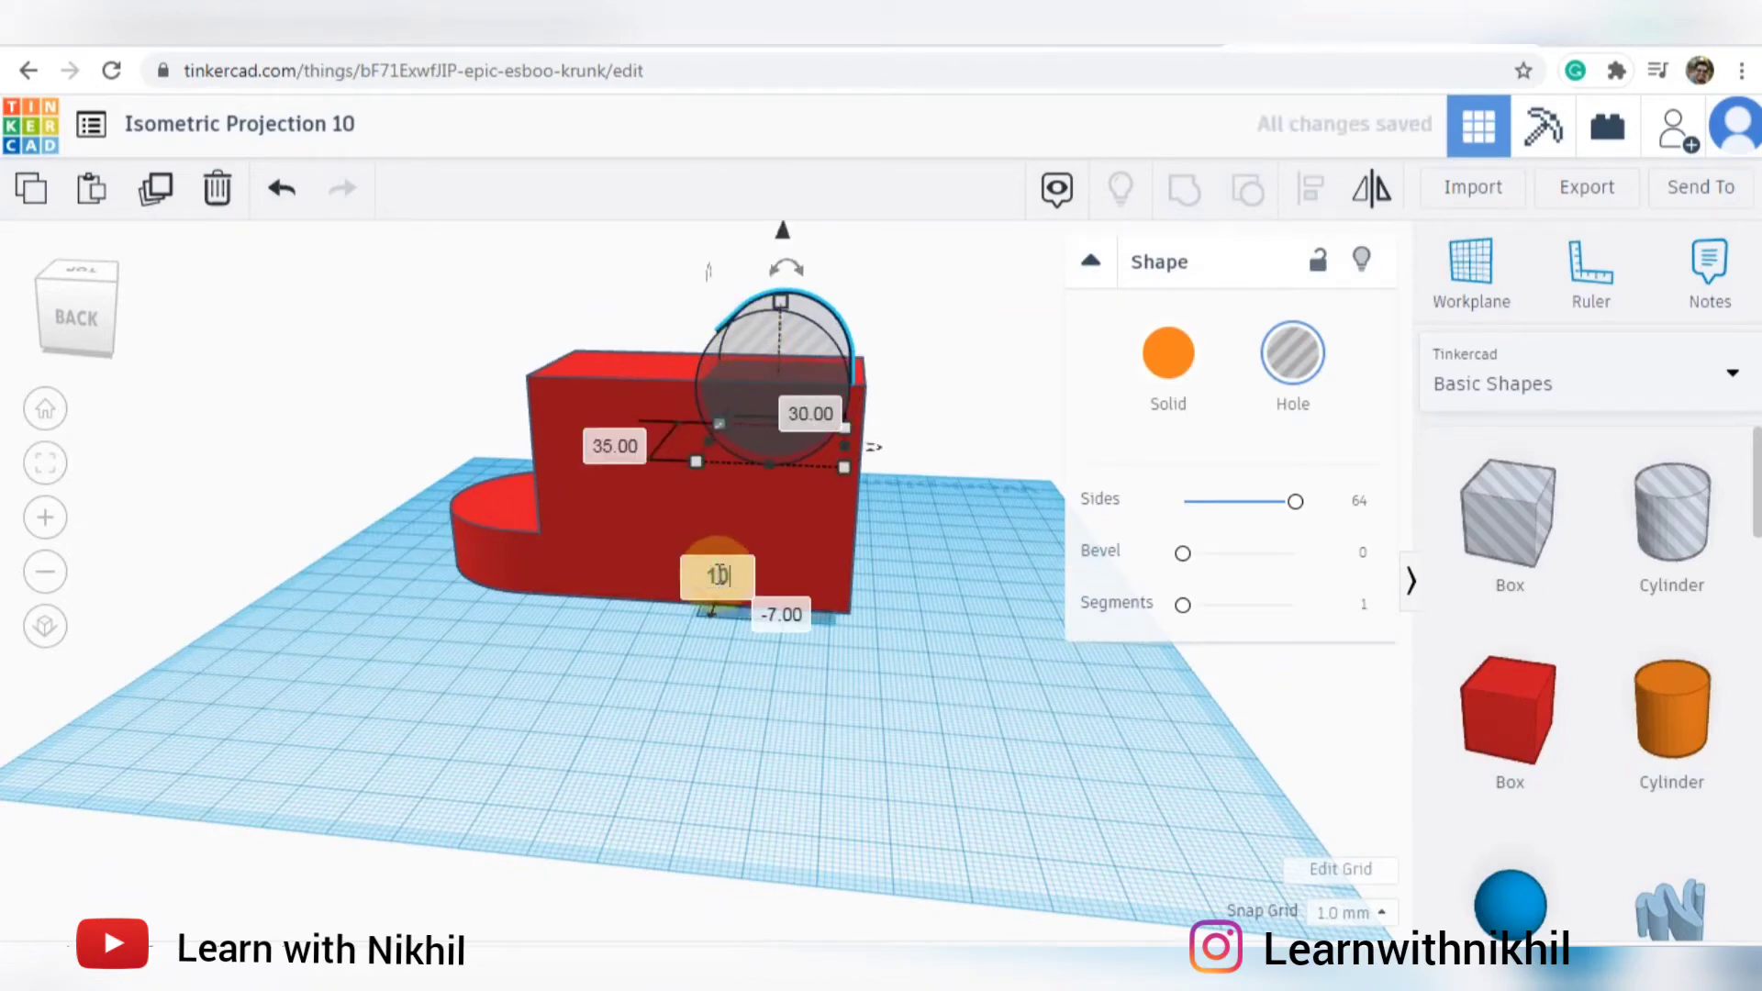
{"action": "key", "text": "Return"}
- Realign the cylinder hole with the solid body so it sits flush with the block's back face
{"action": "right_click_drag", "start_coordinate": [954, 499], "coordinate": [607, 676]}
{"action": "left_click", "coordinate": [775, 688], "text": "shift"}
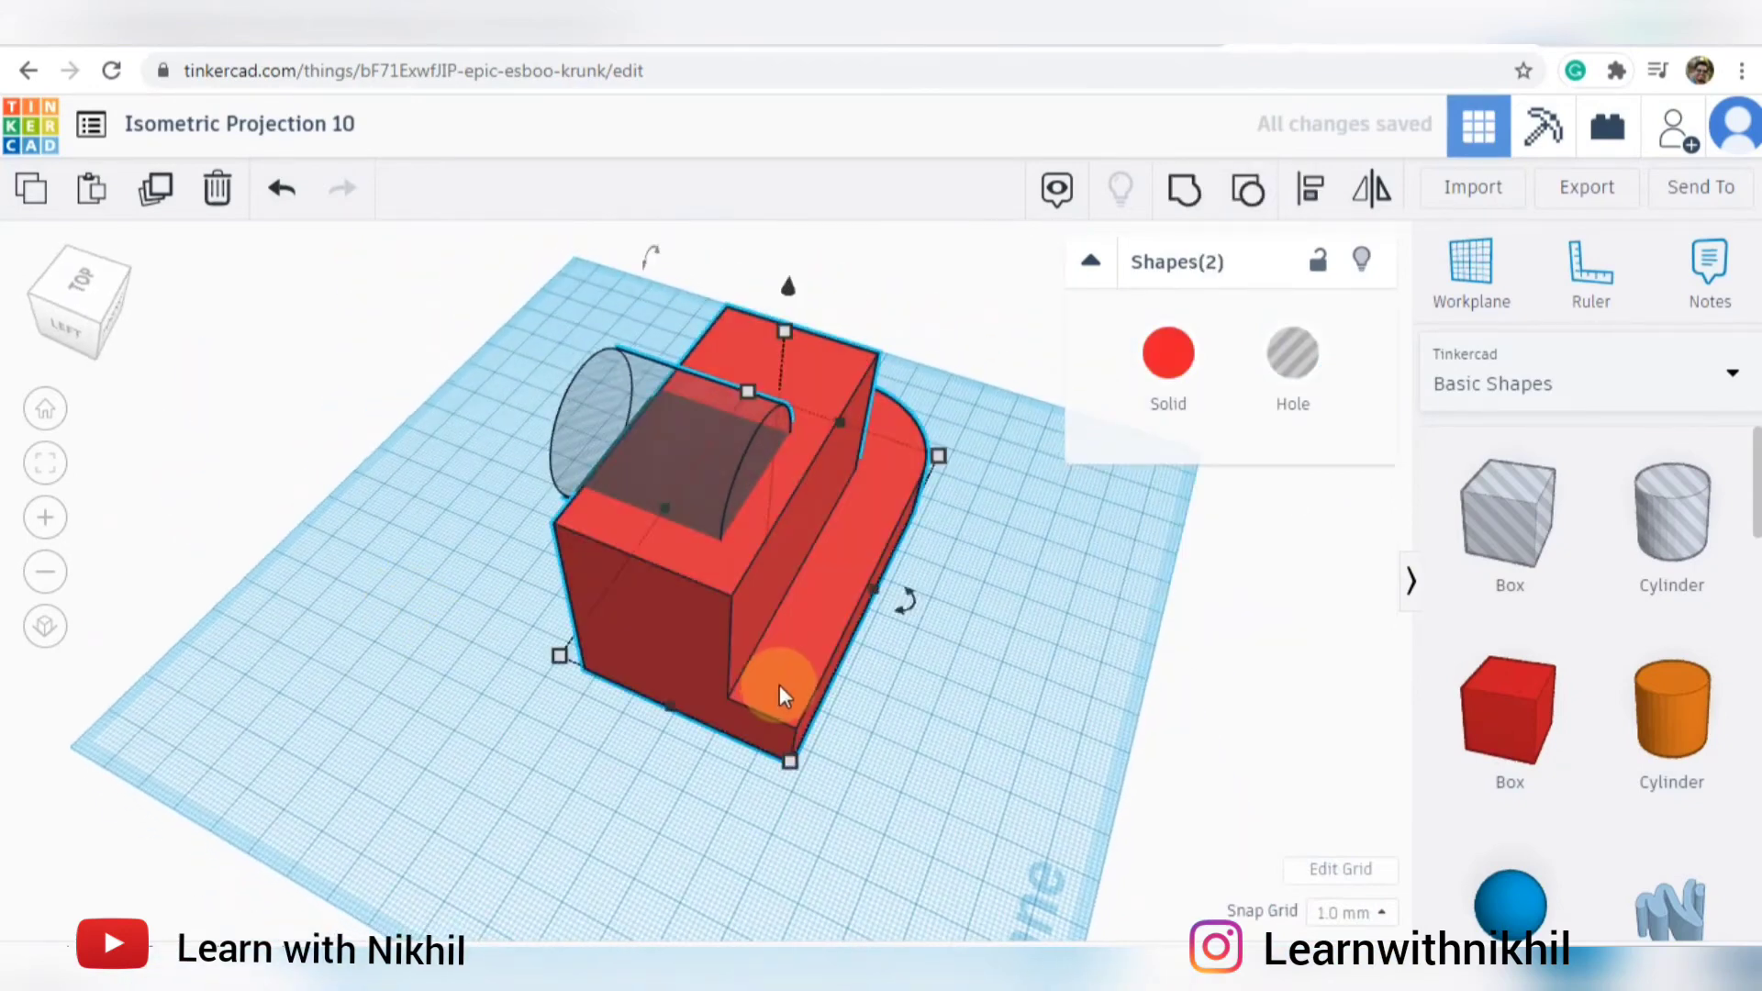
{"action": "left_click", "coordinate": [1311, 188]}
{"action": "left_click", "coordinate": [650, 738]}
{"action": "left_click", "coordinate": [795, 747]}
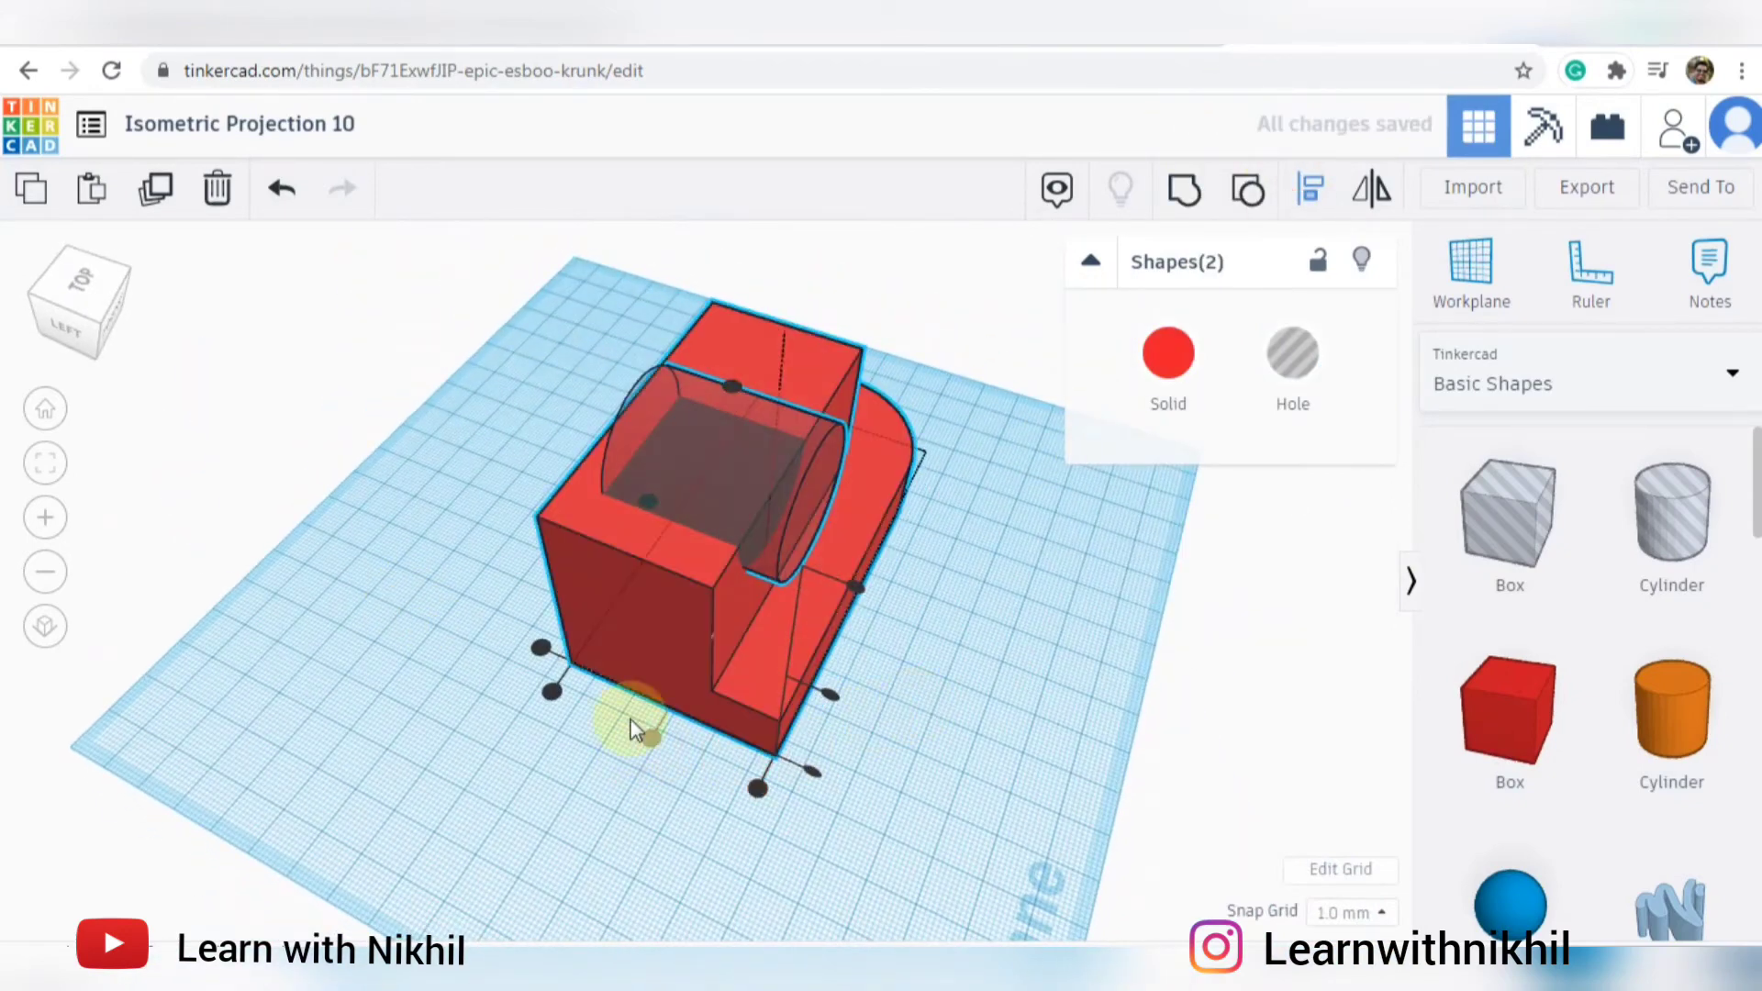
{"action": "left_click", "coordinate": [552, 691]}
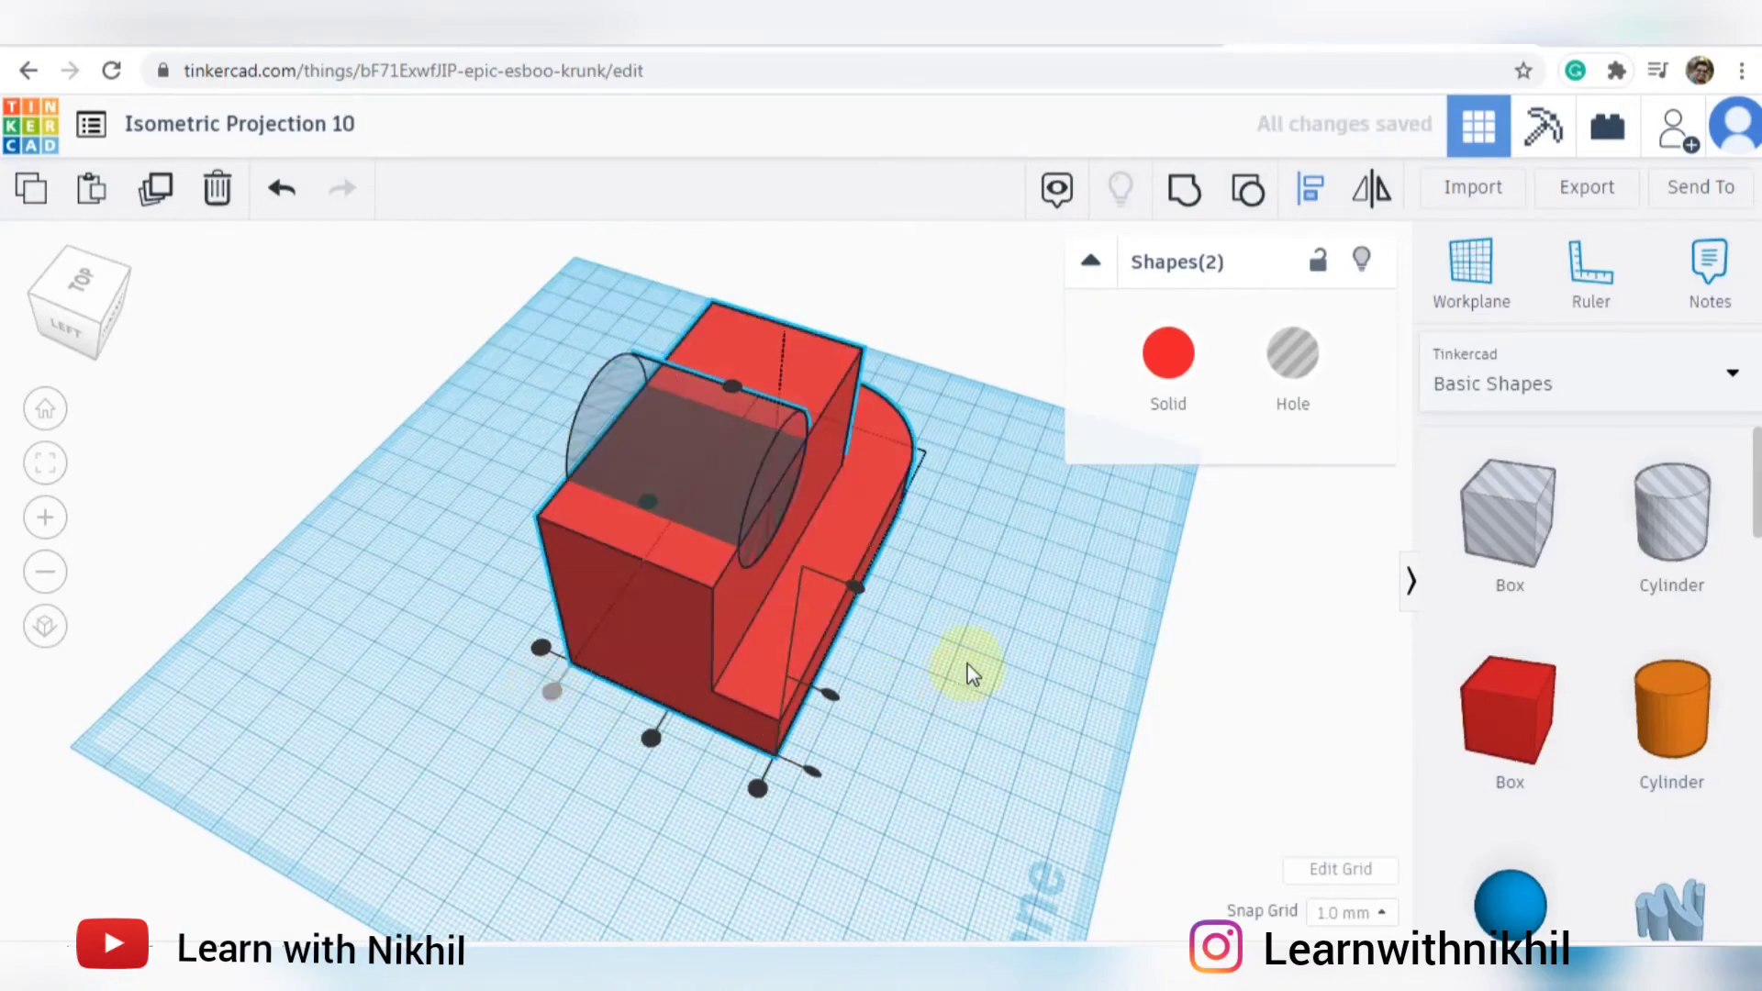
- Group the cylinder hole with the solid body to cut the semicircular recess, and compare it with the reference drawing
{"action": "right_click_drag", "start_coordinate": [968, 674], "coordinate": [633, 588]}
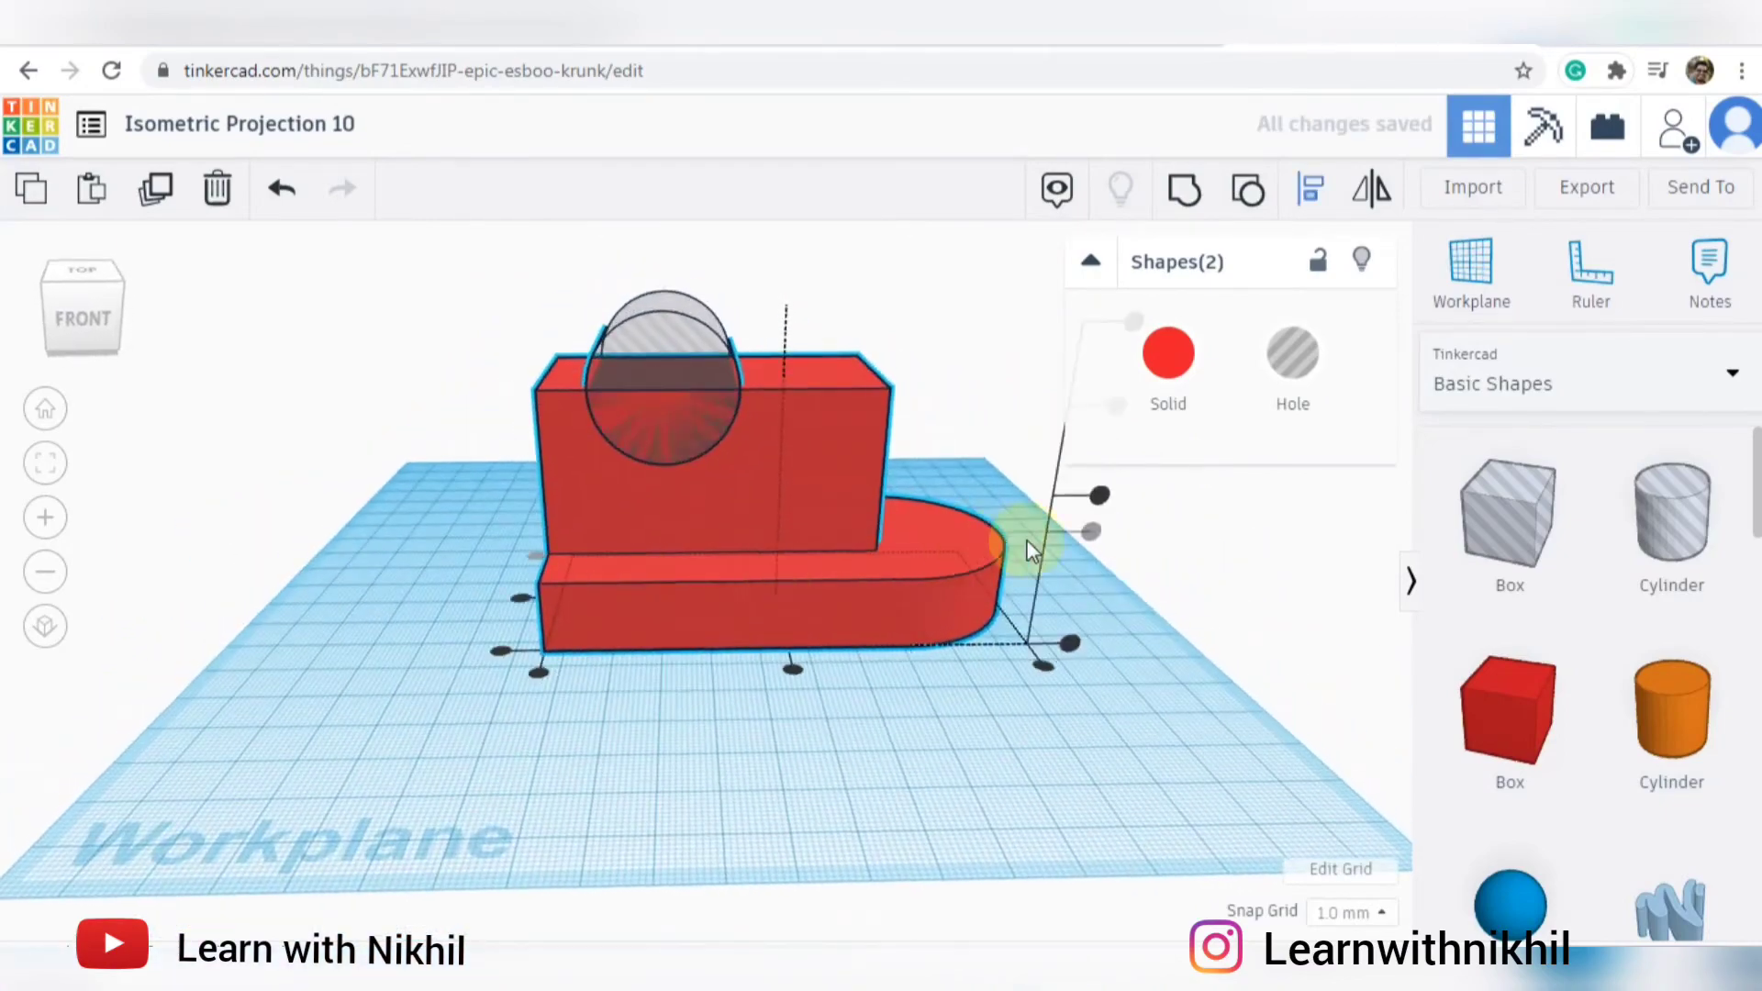
{"action": "left_click", "coordinate": [1185, 193]}
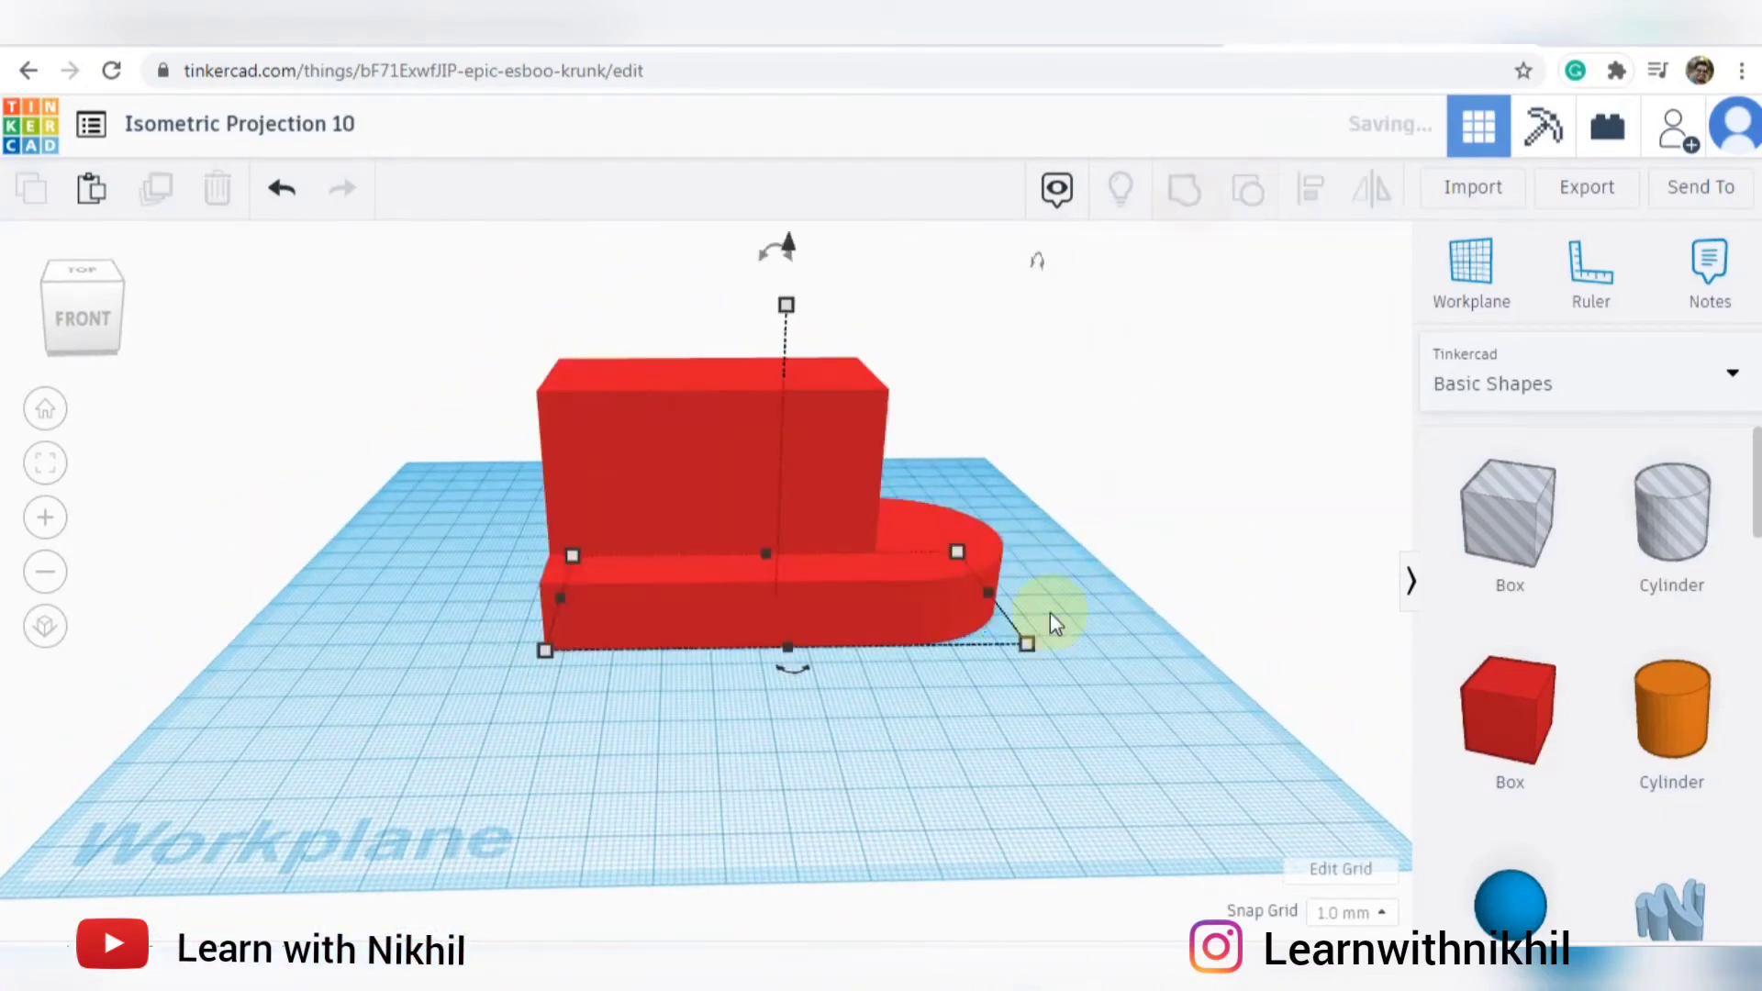
{"action": "left_click", "coordinate": [968, 401]}
{"action": "key", "text": "alt+Tab"}
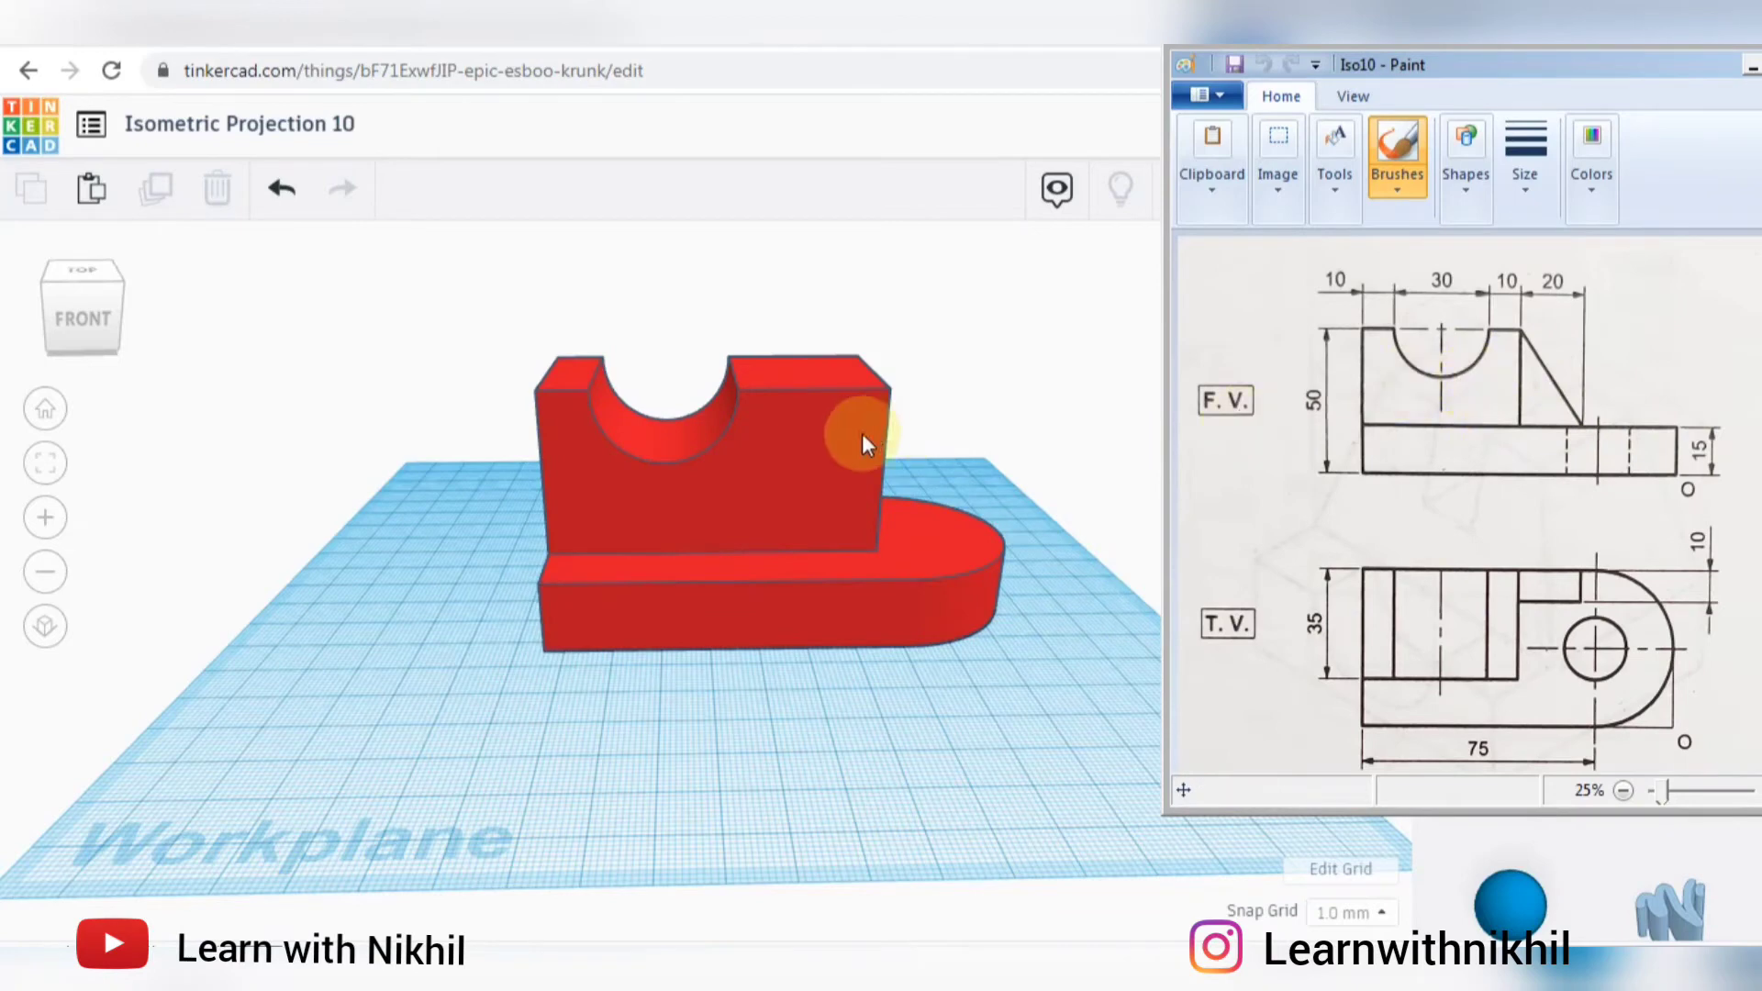
- Ungroup the model down to the separate upright block, base and cylinder hole
{"action": "key", "text": "alt+Tab"}
{"action": "left_click", "coordinate": [815, 444]}
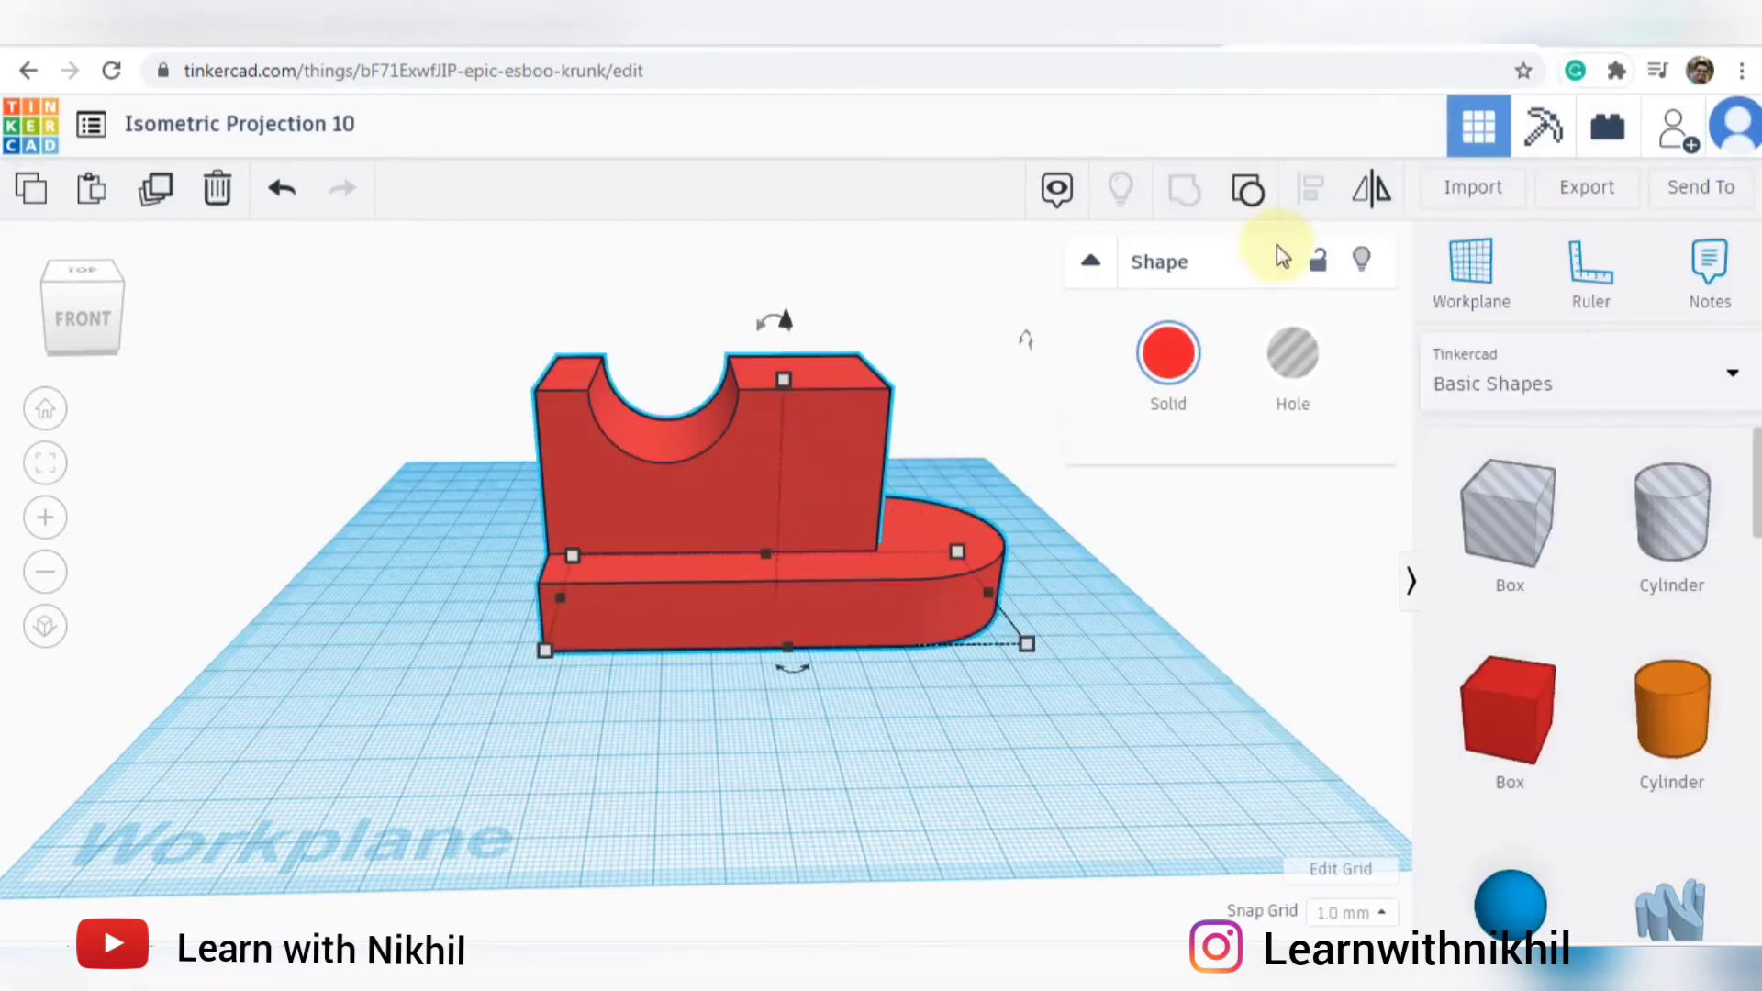
{"action": "left_click", "coordinate": [1258, 208]}
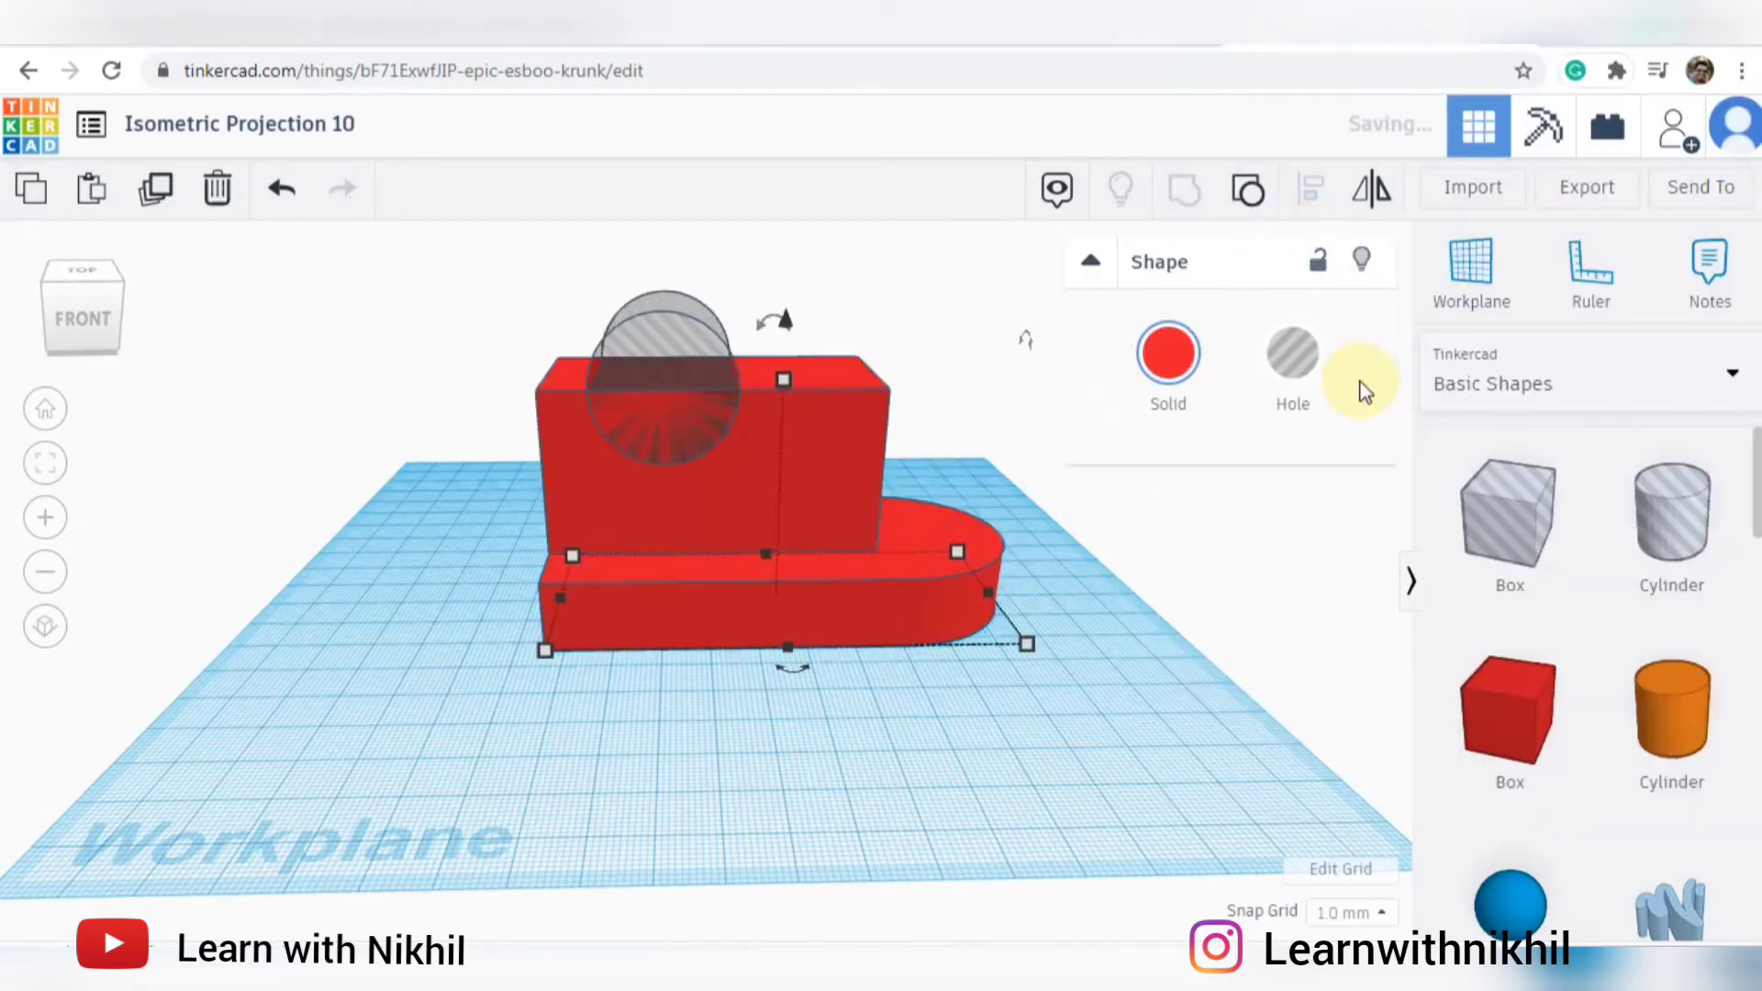
{"action": "left_click", "coordinate": [1165, 560]}
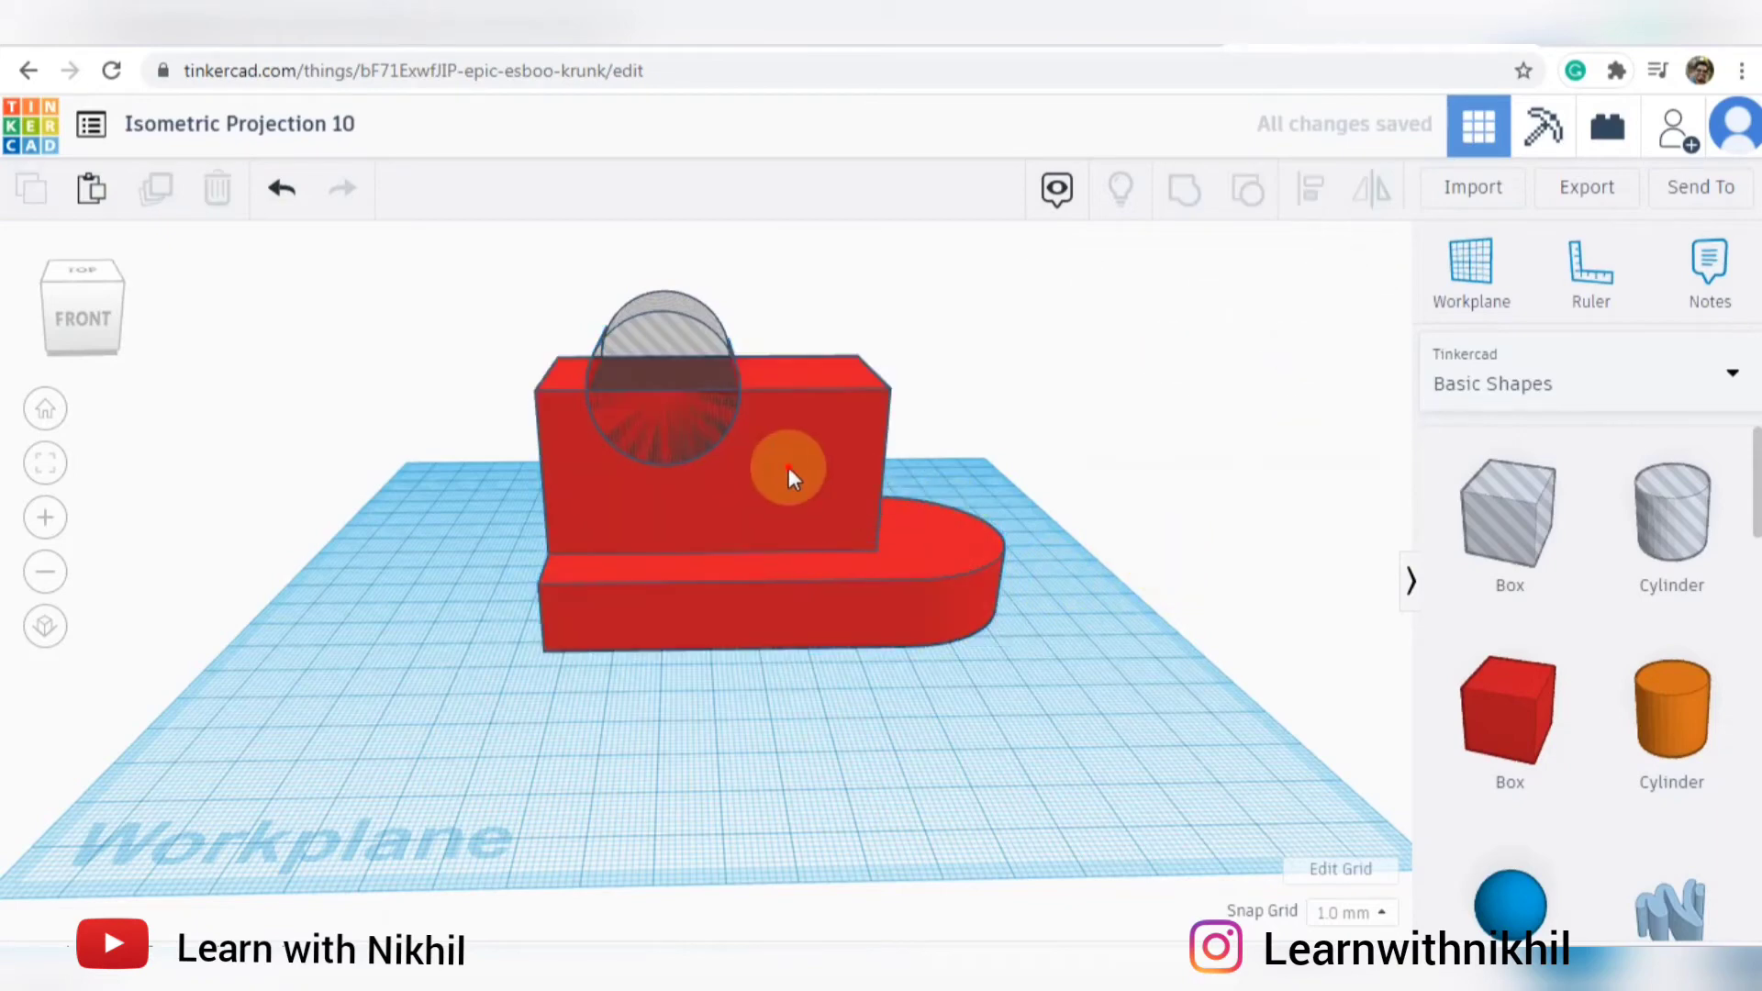
{"action": "left_click", "coordinate": [789, 466]}
{"action": "left_click", "coordinate": [1248, 189]}
{"action": "left_click", "coordinate": [1248, 189]}
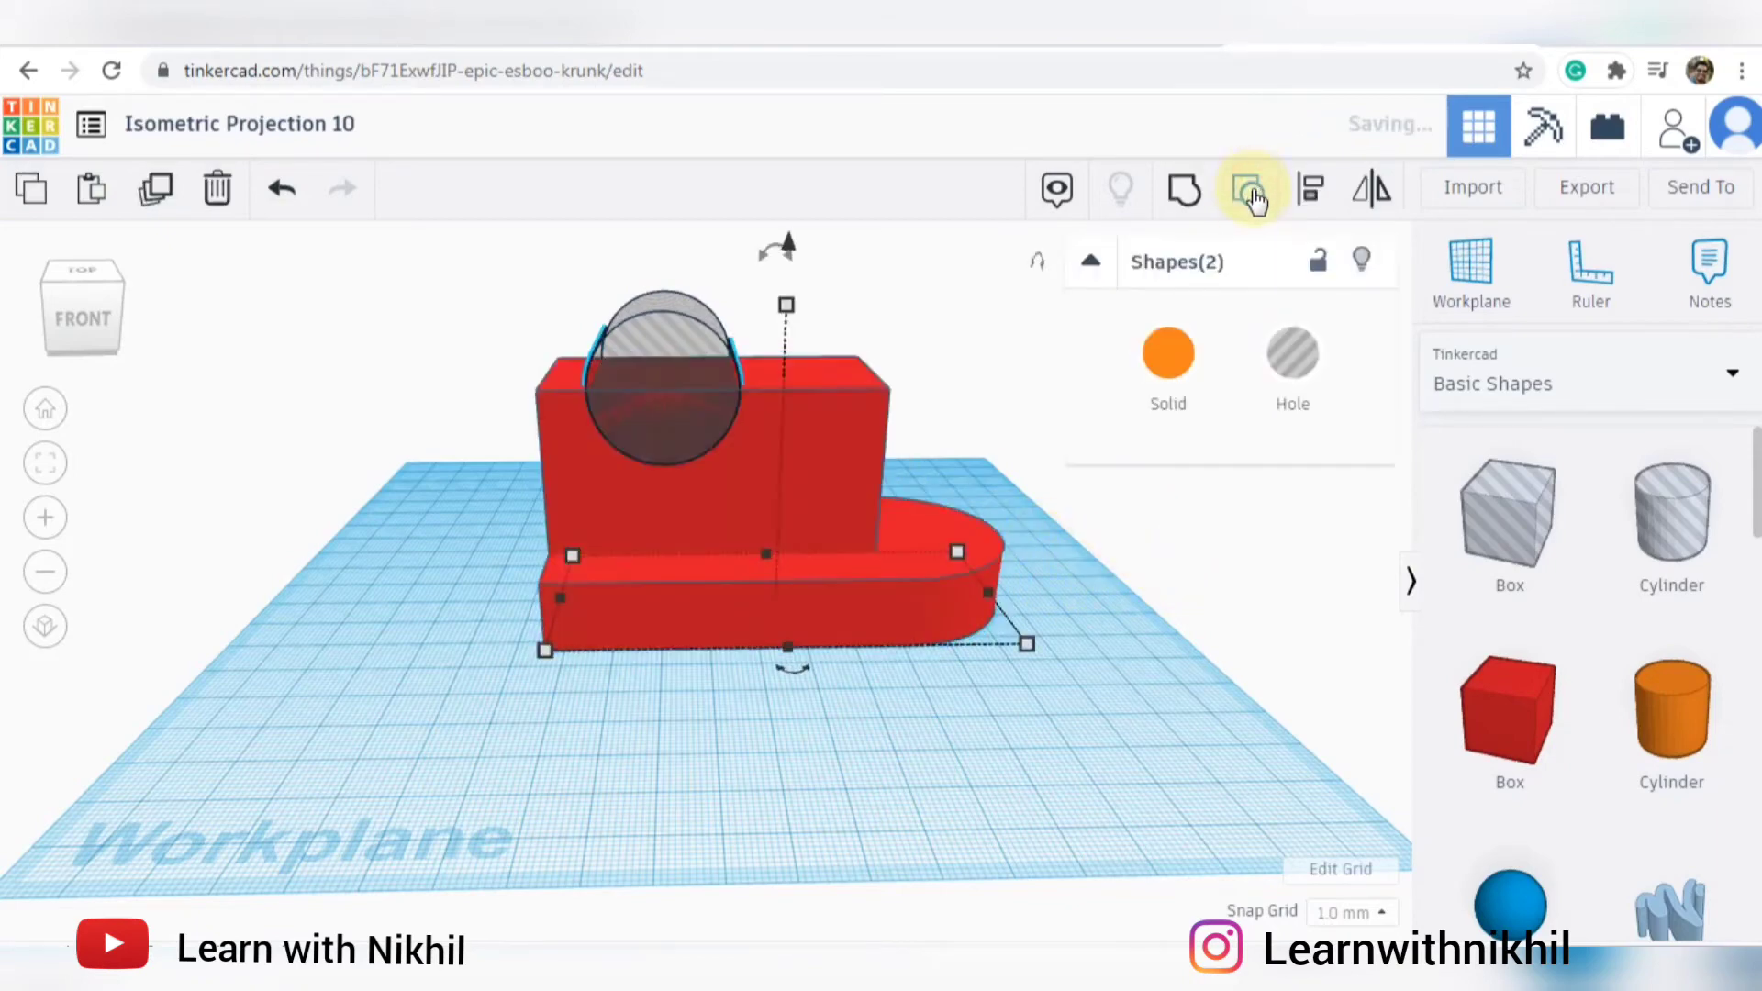
{"action": "left_click", "coordinate": [1070, 580]}
- Check the block's dimensions in the reference drawing and set the upright block's length to 50 mm
{"action": "left_click", "coordinate": [838, 487]}
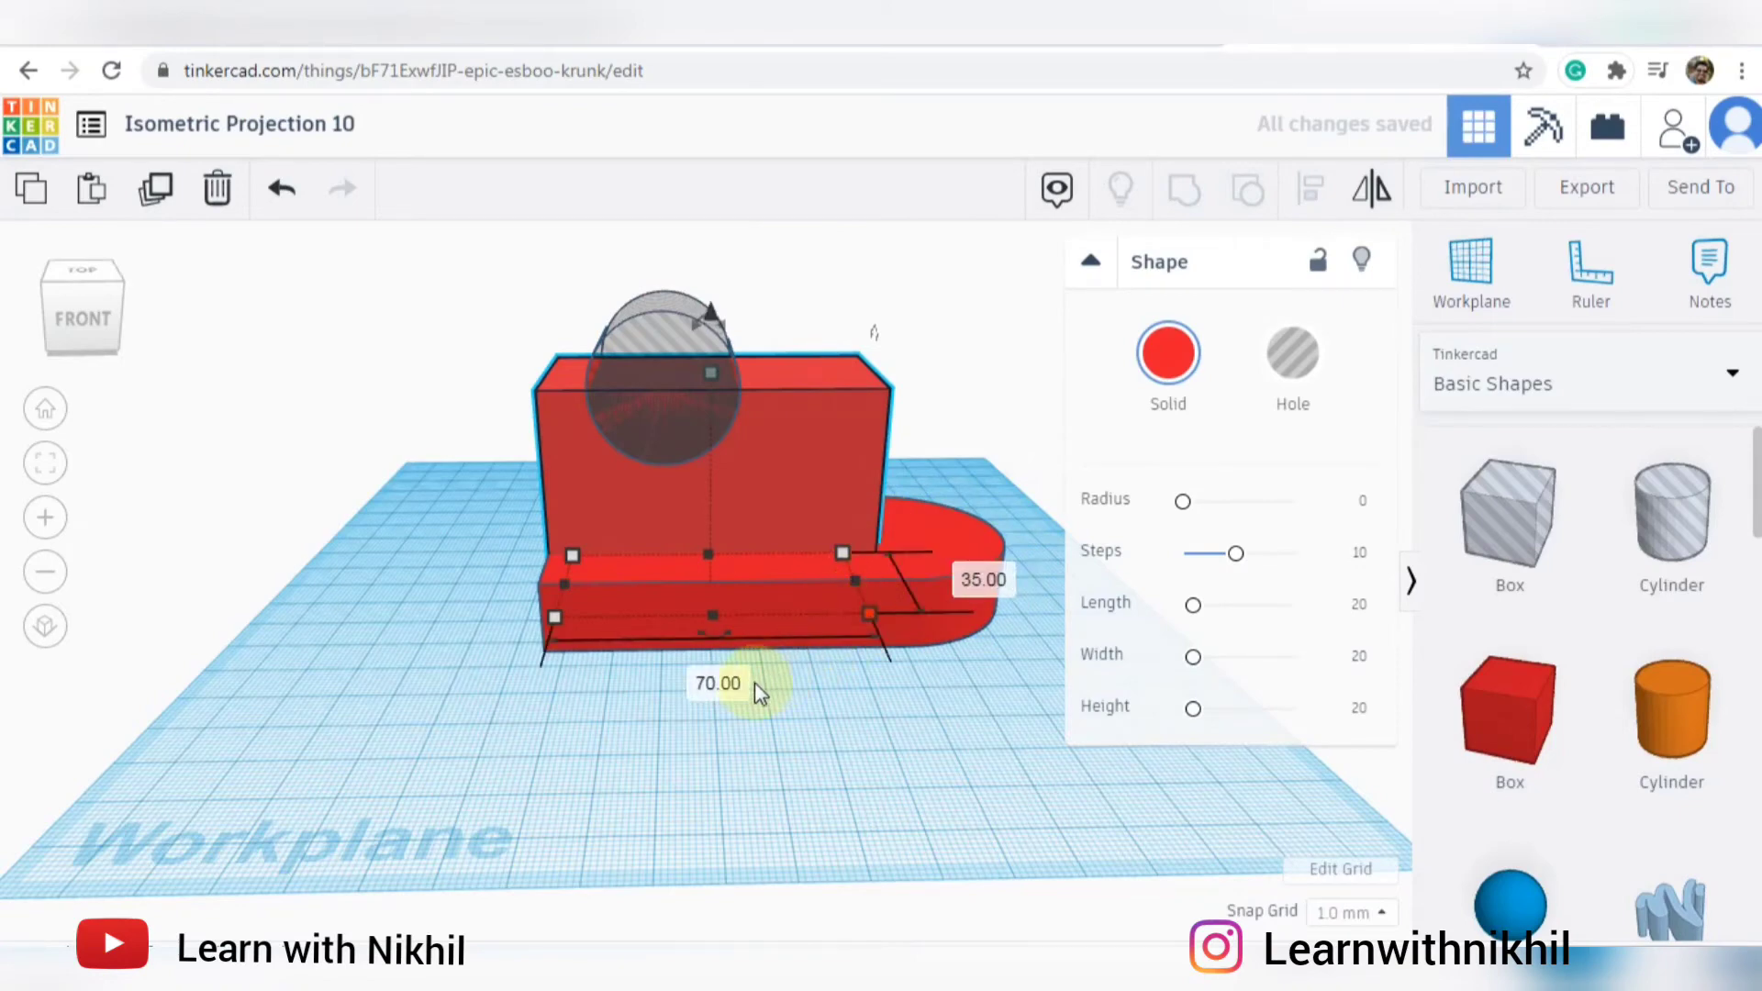
{"action": "key", "text": "alt+Tab"}
{"action": "key", "text": "alt+Tab"}
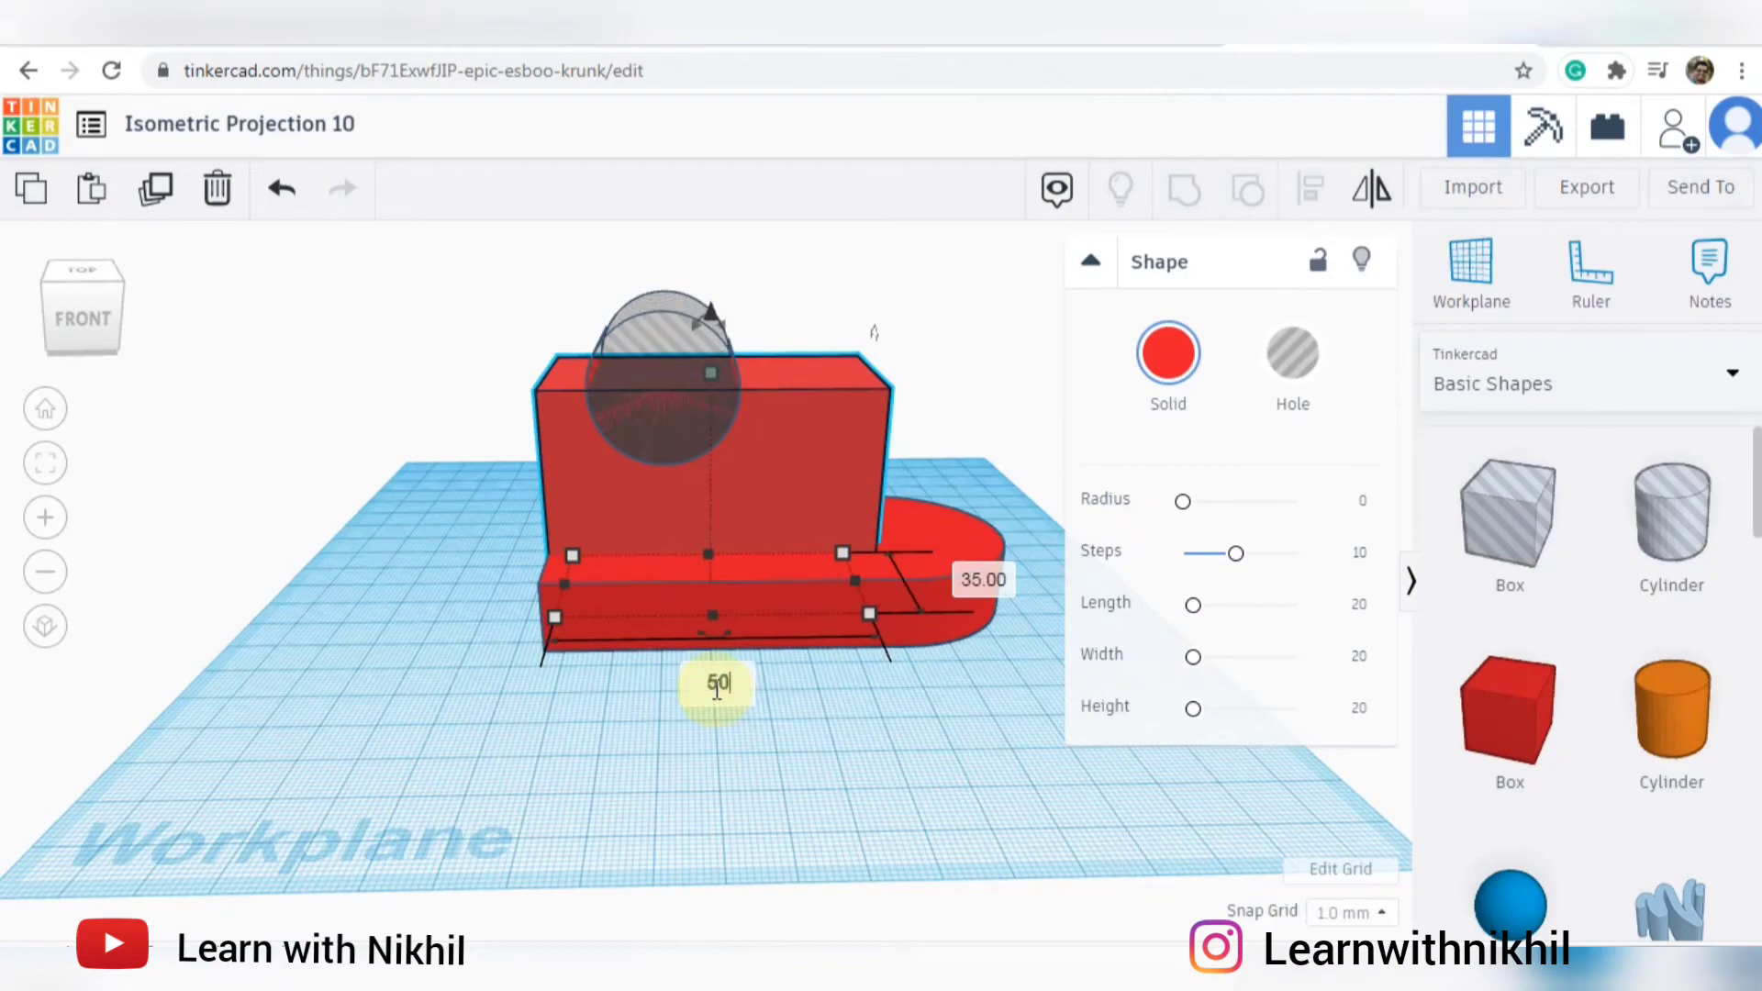
{"action": "key", "text": "Return"}
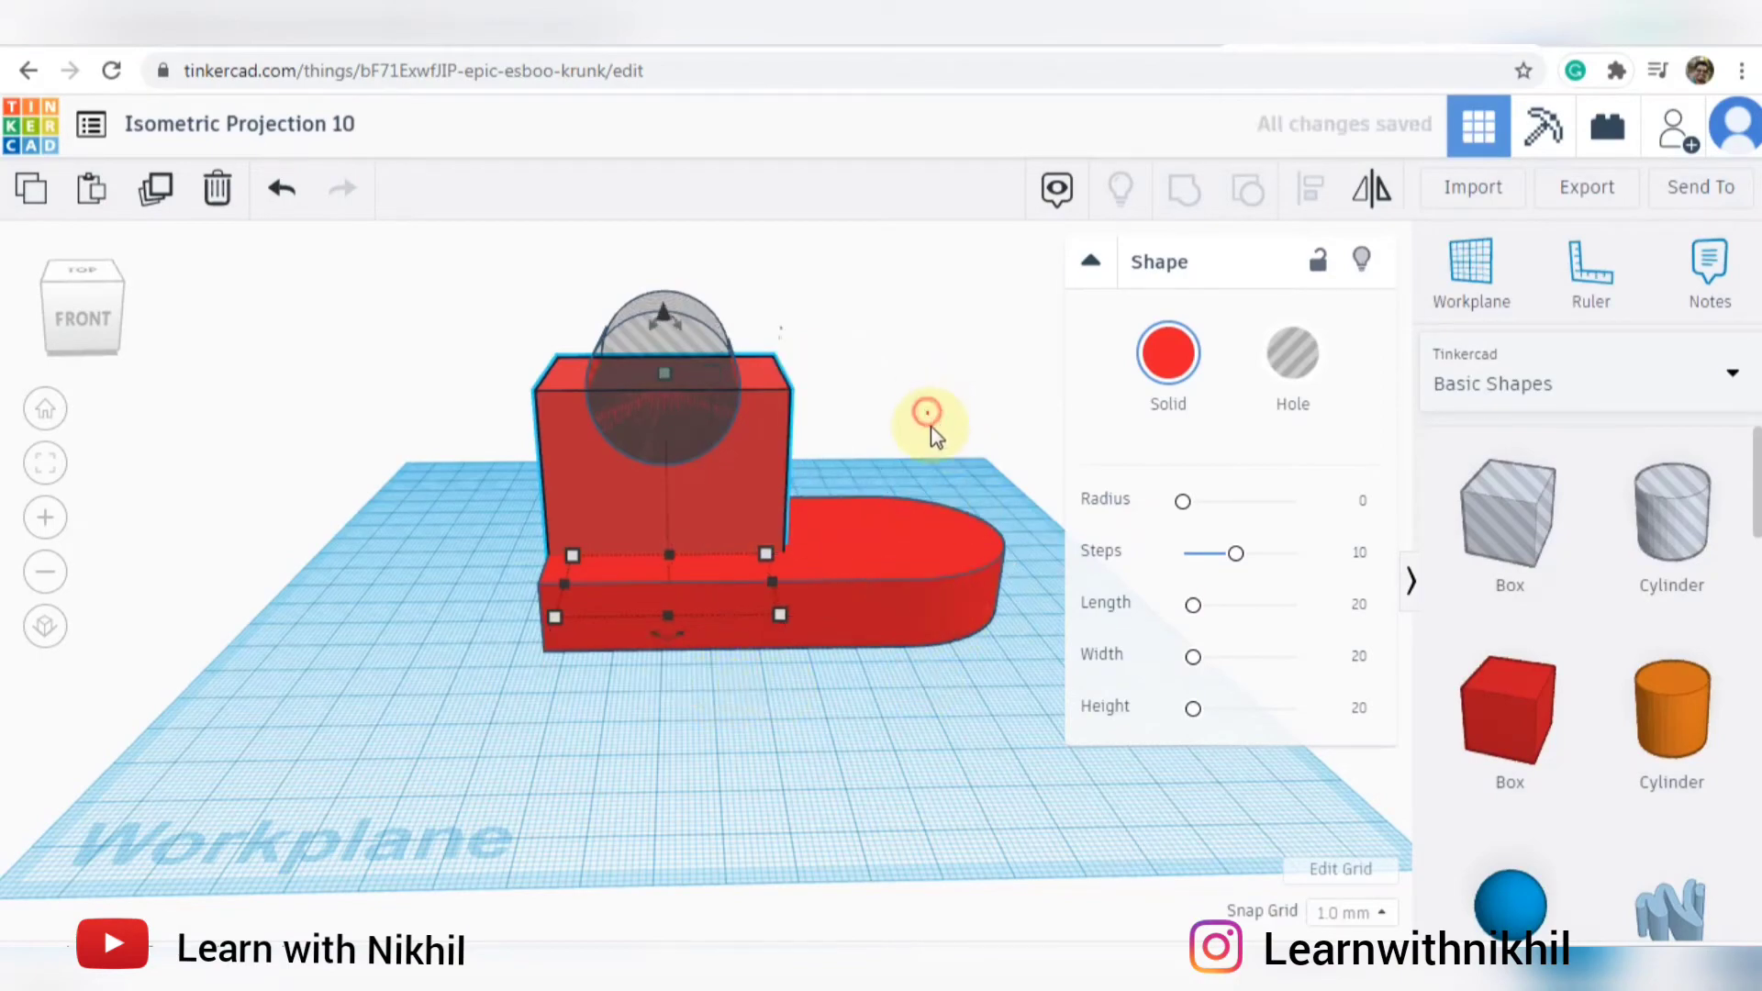
- Group all the shapes so the cylinder hole cuts the semicircular recess through the top of the block
{"action": "left_click", "coordinate": [956, 450]}
{"action": "right_click_drag", "start_coordinate": [957, 449], "coordinate": [1094, 388]}
{"action": "key", "text": "ctrl+a"}
{"action": "left_click", "coordinate": [1191, 213]}
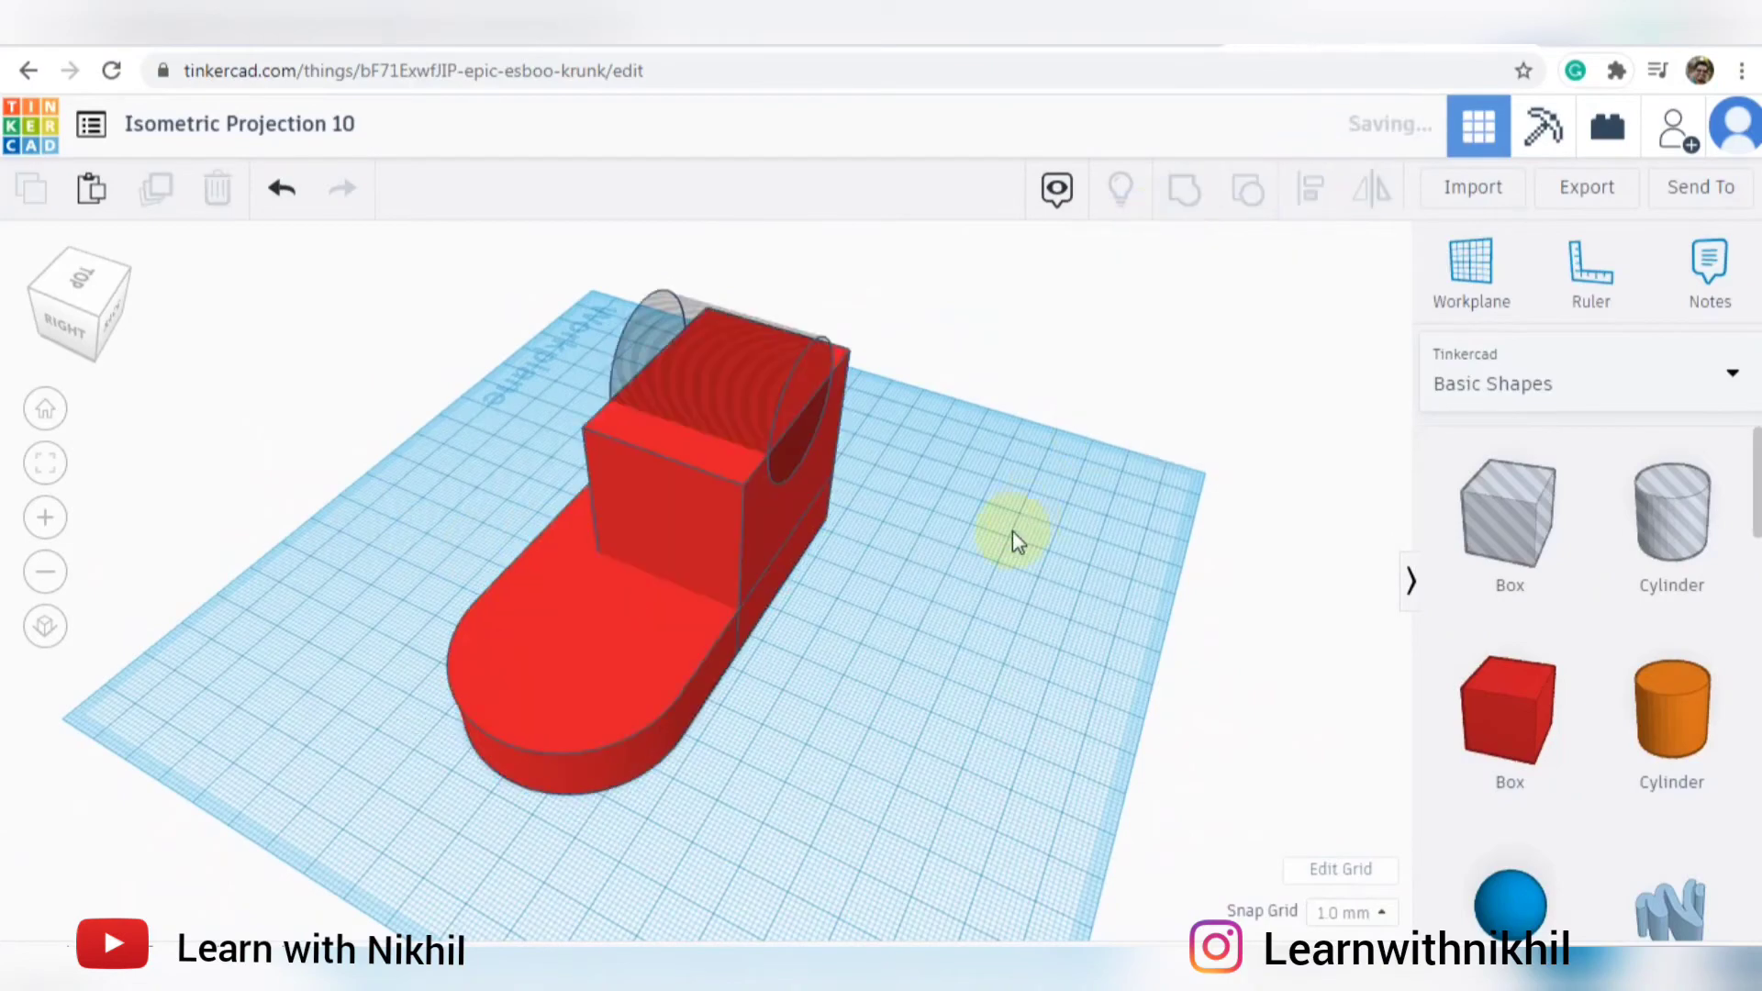
{"action": "right_click_drag", "start_coordinate": [975, 569], "coordinate": [1305, 624]}
{"action": "left_click", "coordinate": [944, 593]}
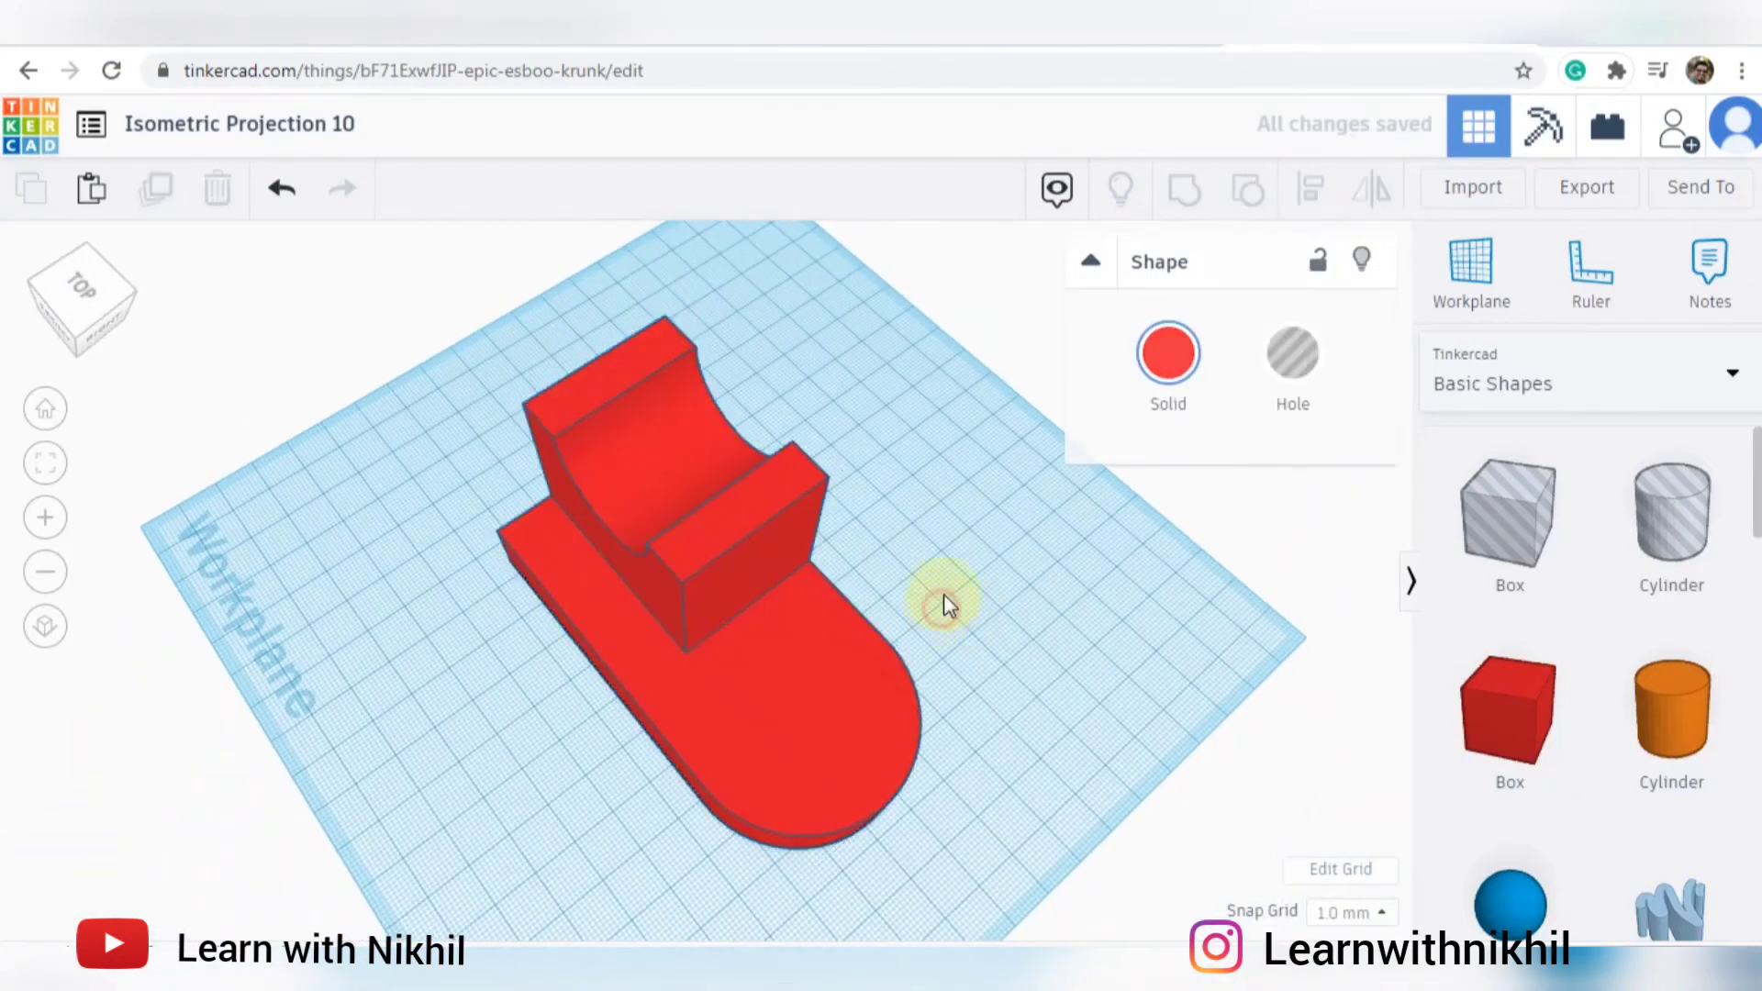
- Check the rib in the reference drawing and place a wedge from the basic shapes beside the round-ended base
{"action": "right_click_drag", "start_coordinate": [944, 593], "coordinate": [1055, 27]}
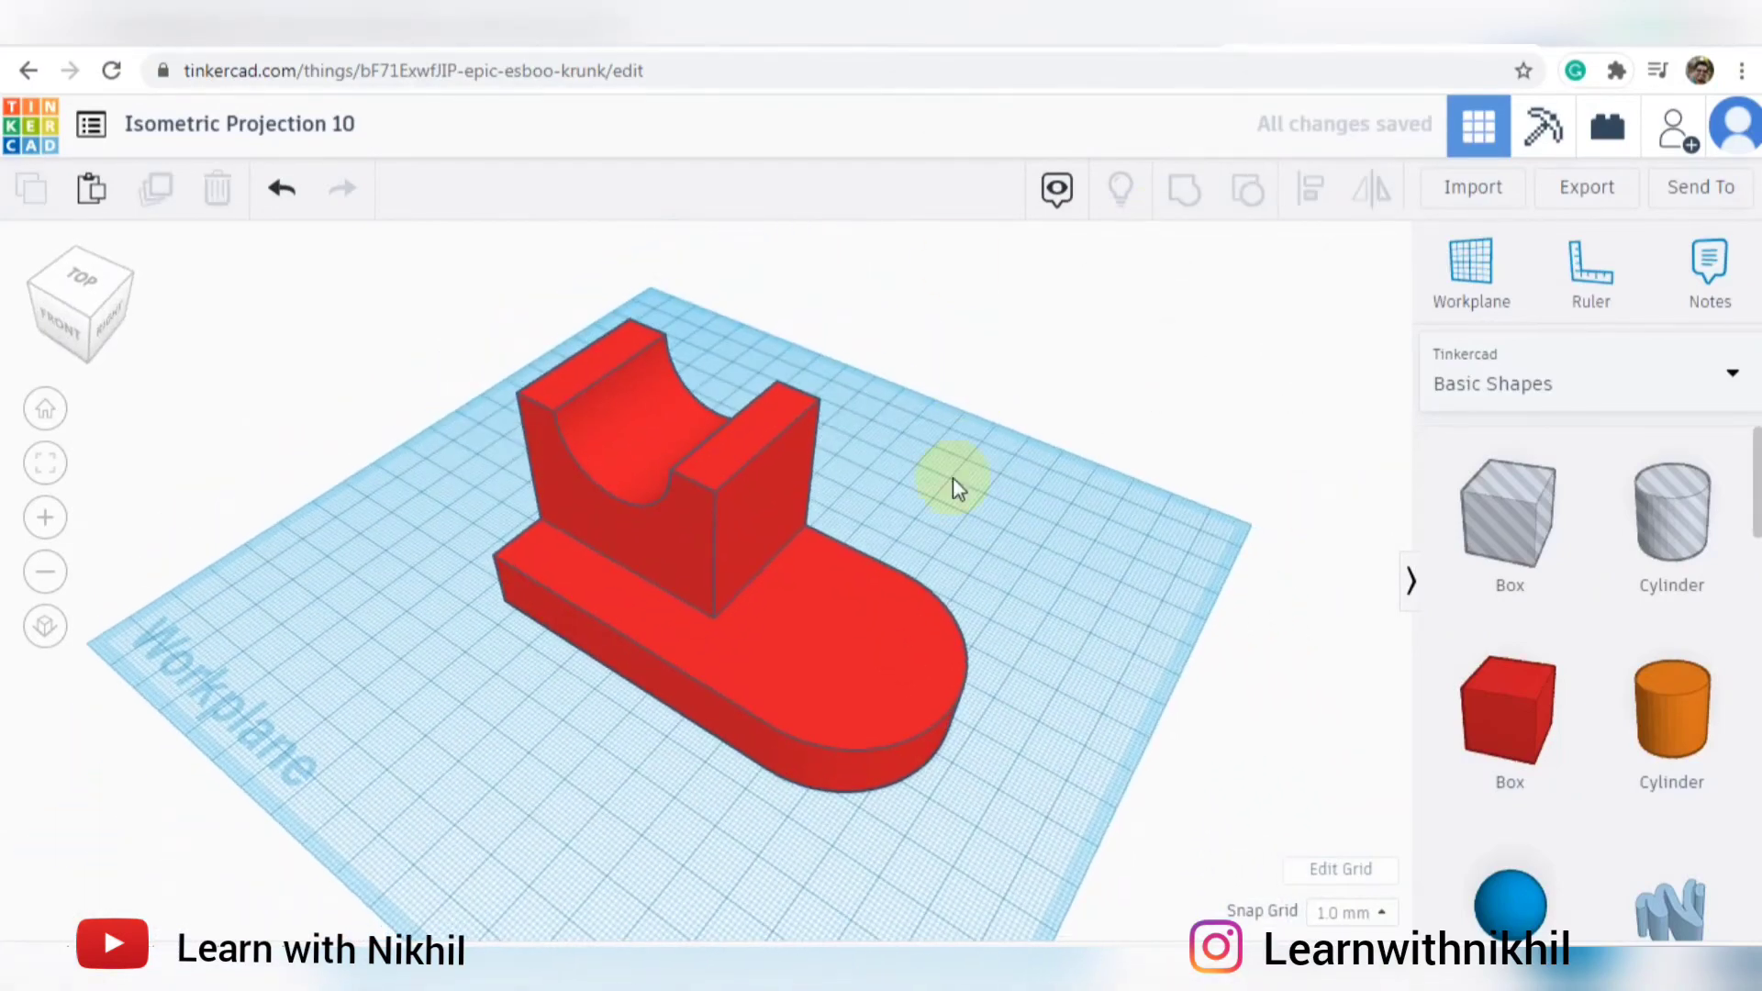
{"action": "scroll", "coordinate": [1683, 740], "scroll_direction": "down", "scroll_amount": 7}
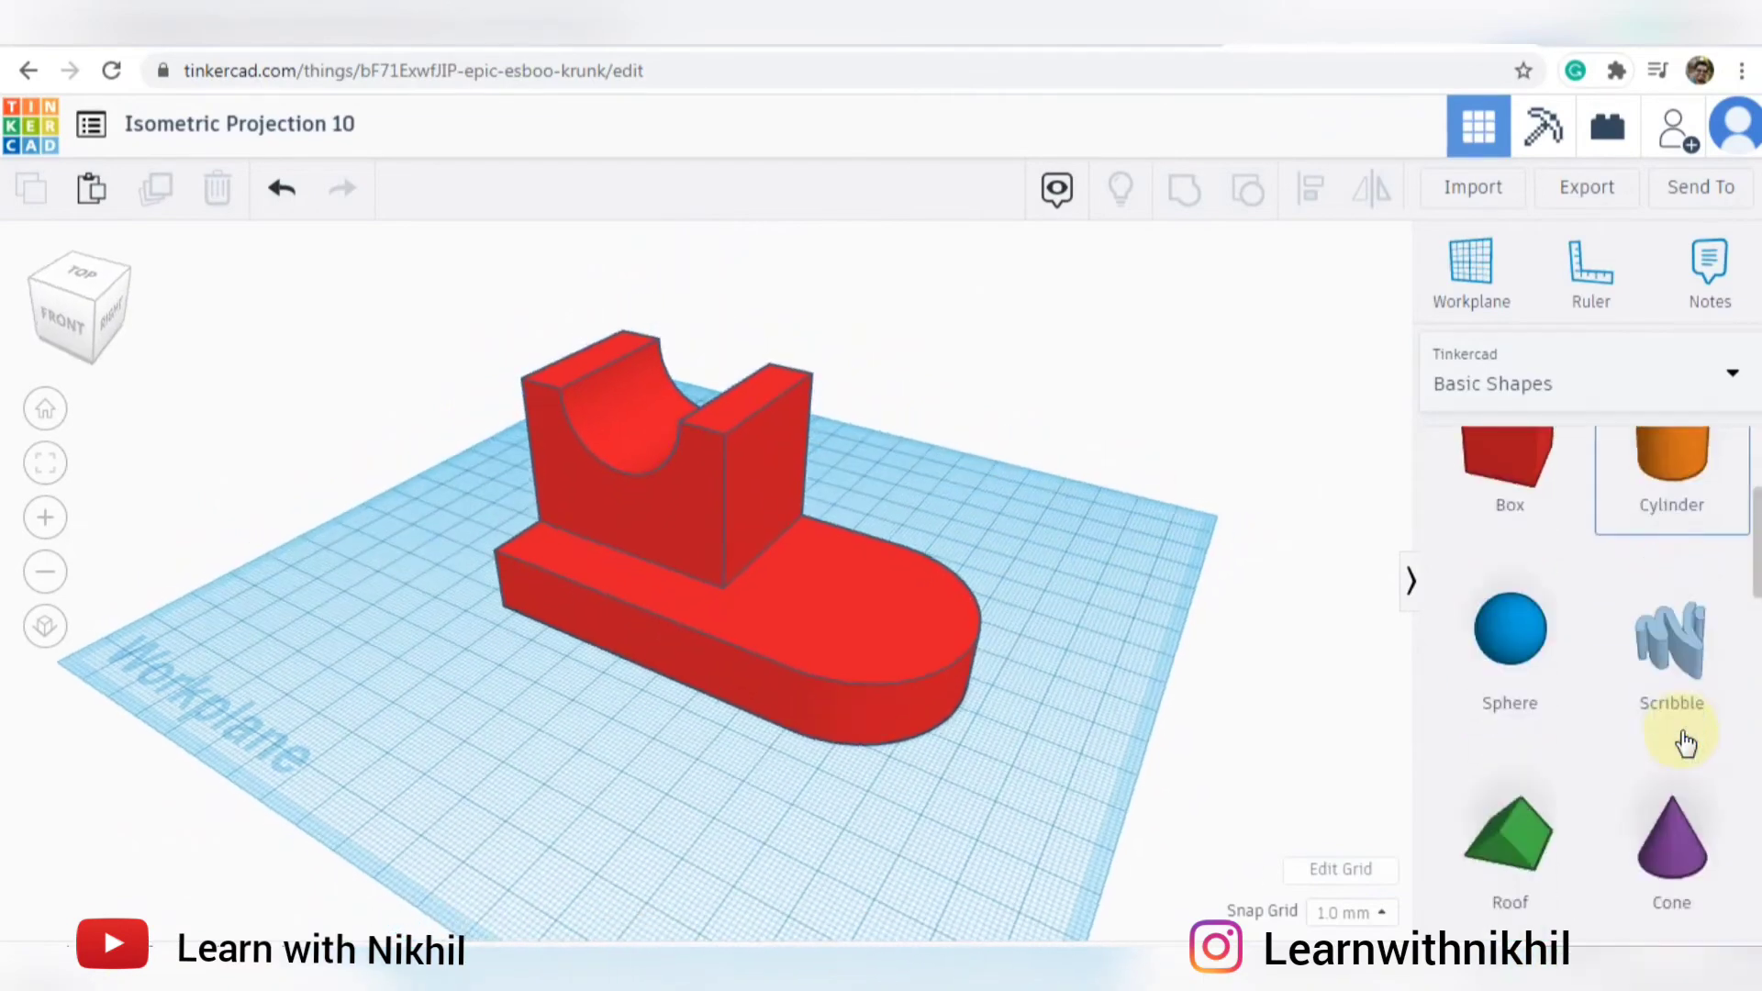
{"action": "scroll", "coordinate": [1682, 741], "scroll_direction": "down", "scroll_amount": 3}
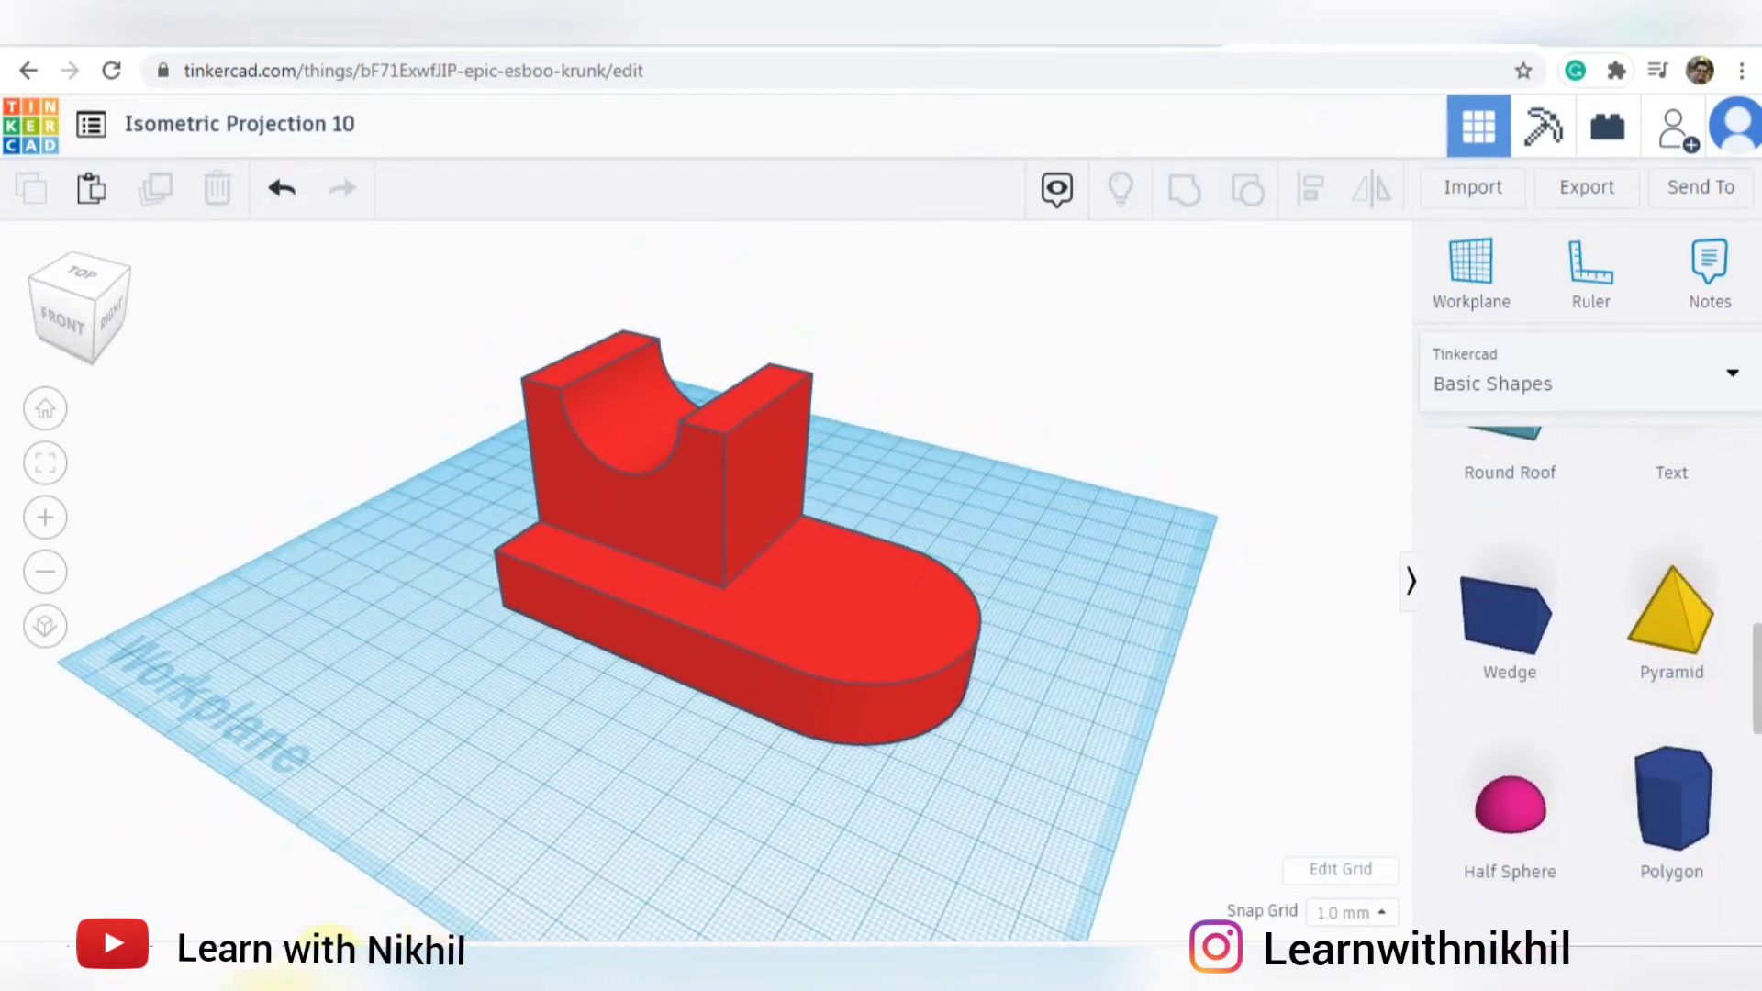
{"action": "left_click", "coordinate": [603, 909]}
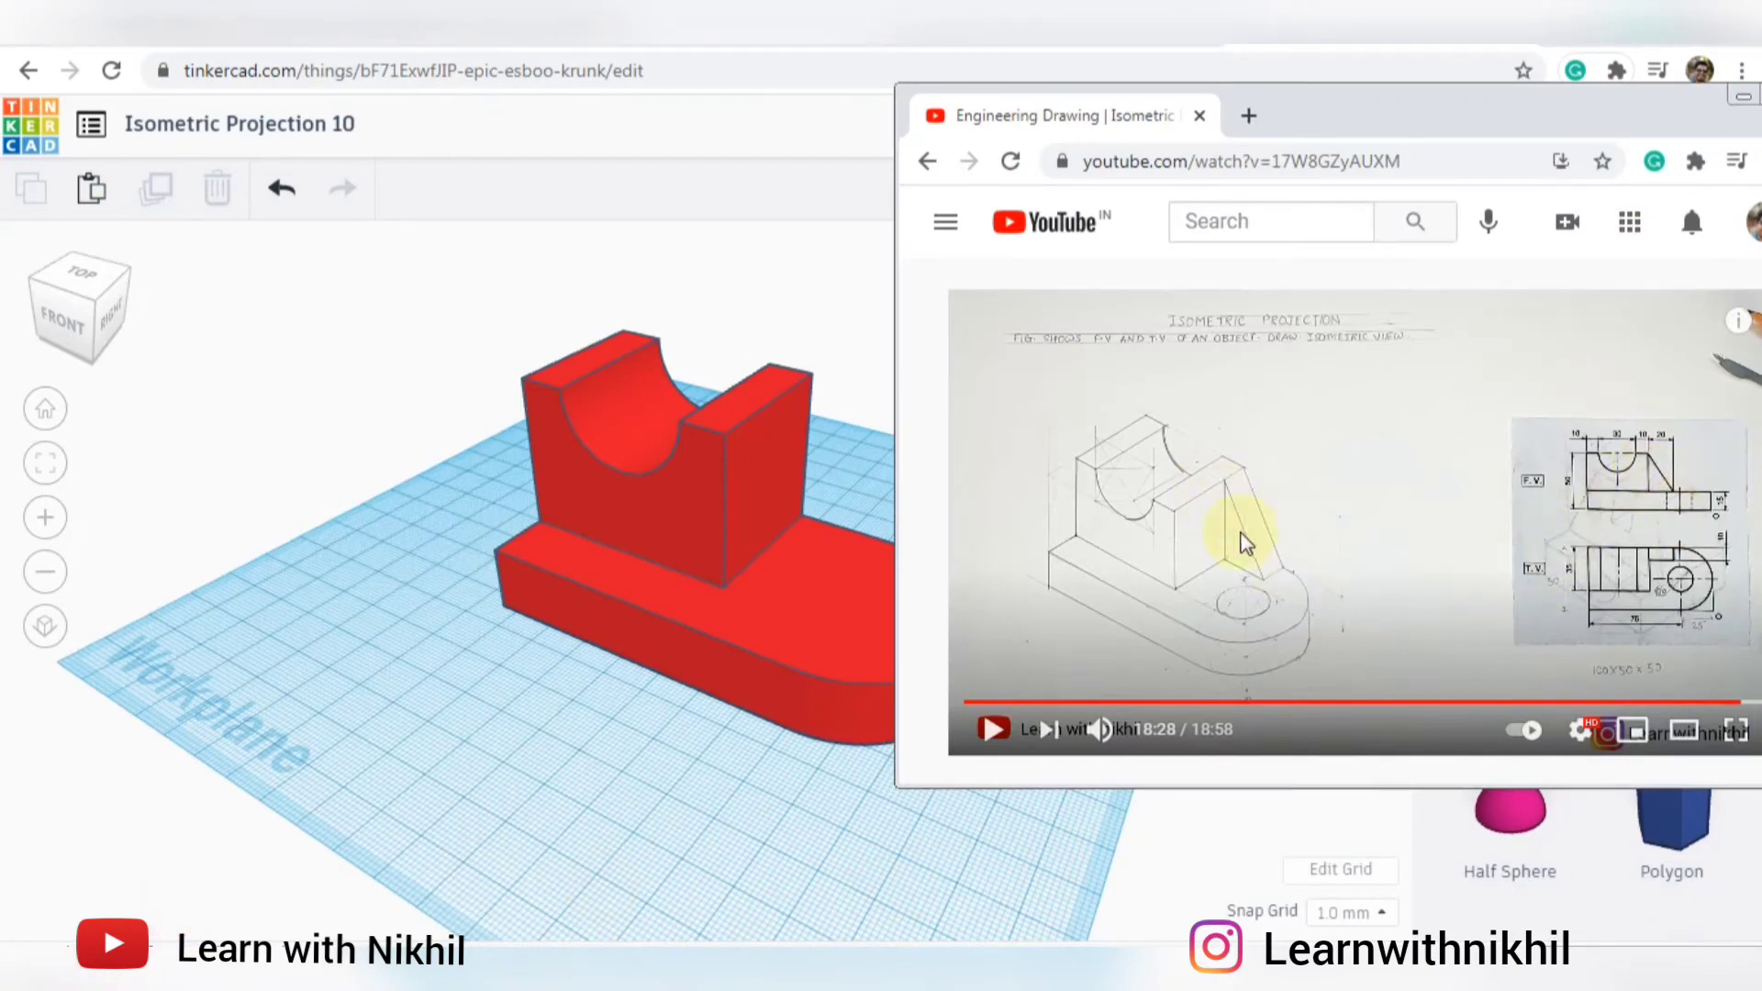
{"action": "left_click", "coordinate": [879, 420]}
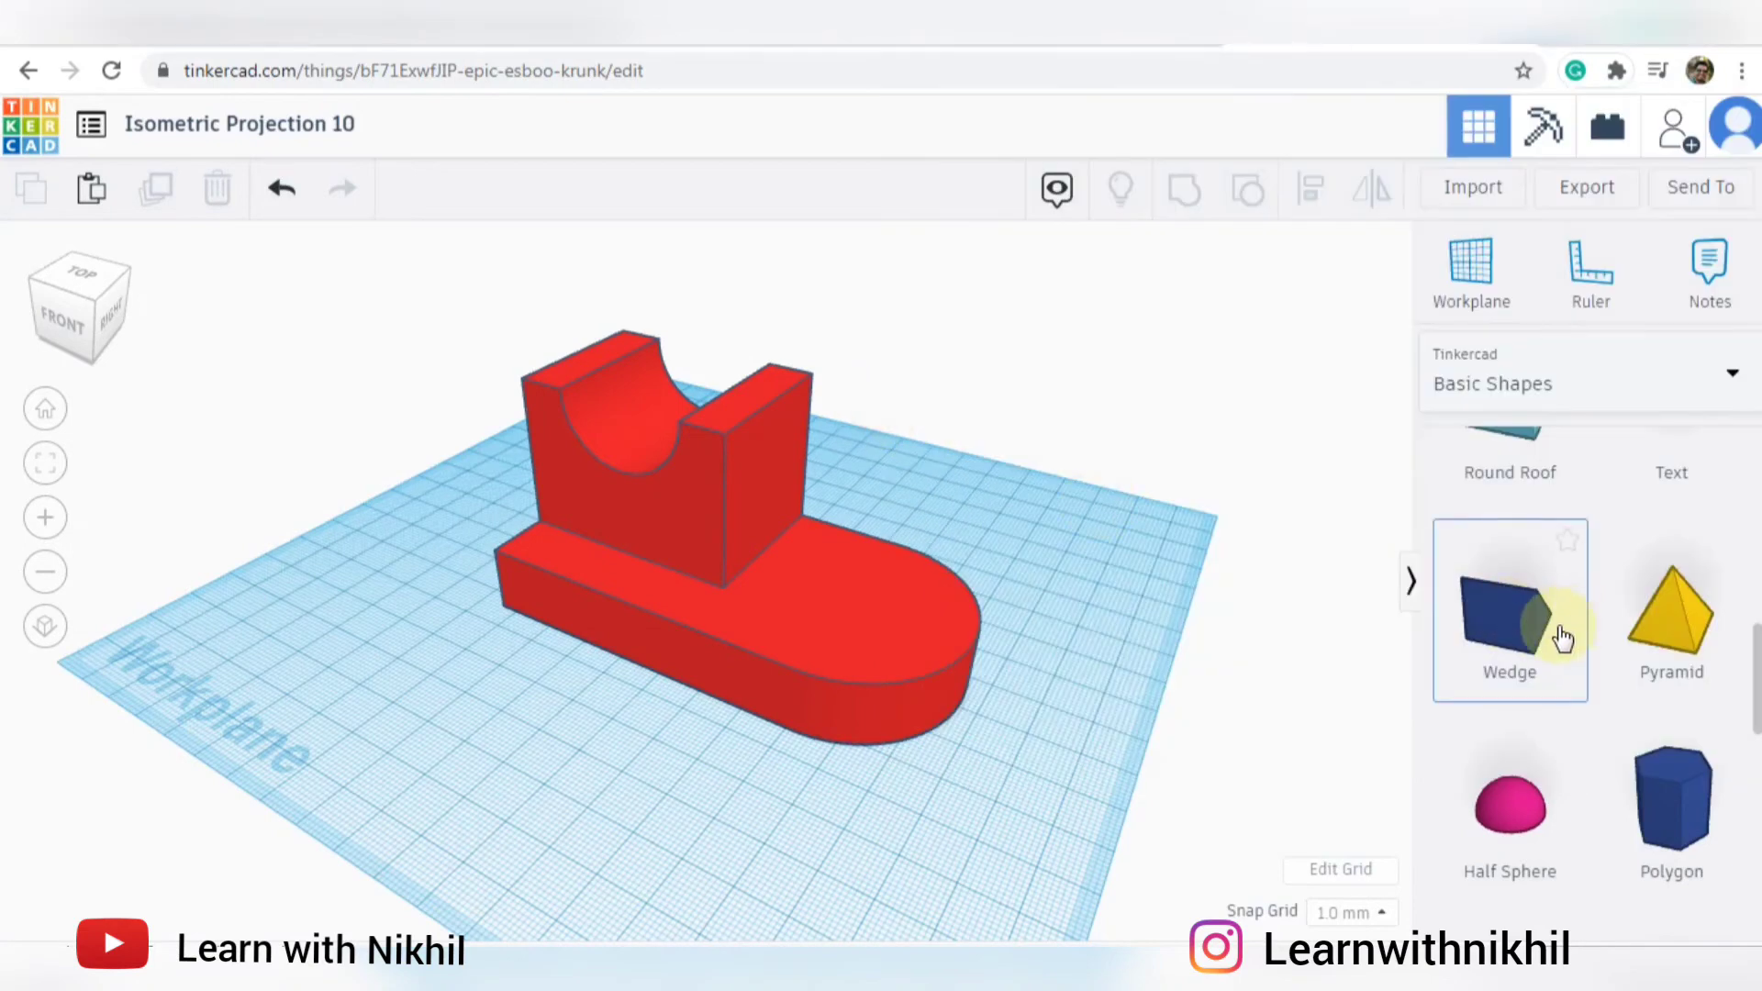
{"action": "left_click_drag", "start_coordinate": [1563, 636], "coordinate": [1053, 554]}
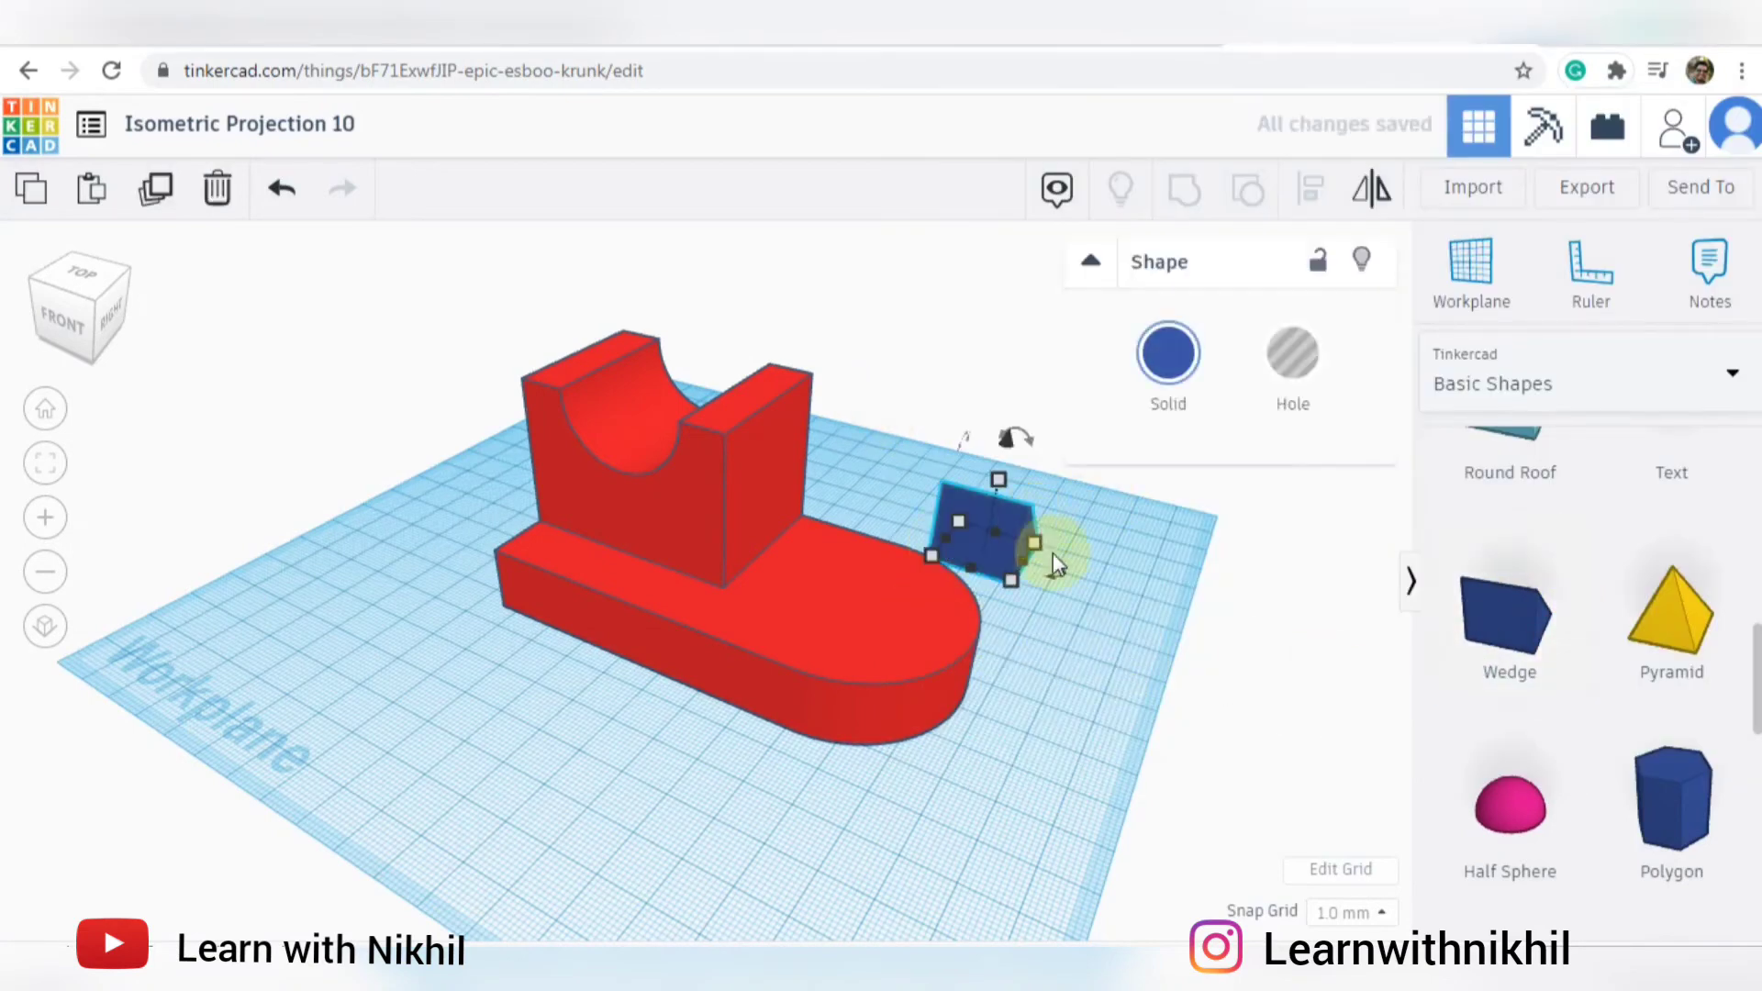
- Rotate the wedge so its slope descends towards the rounded end, and raise it onto the base
{"action": "key", "text": "Return"}
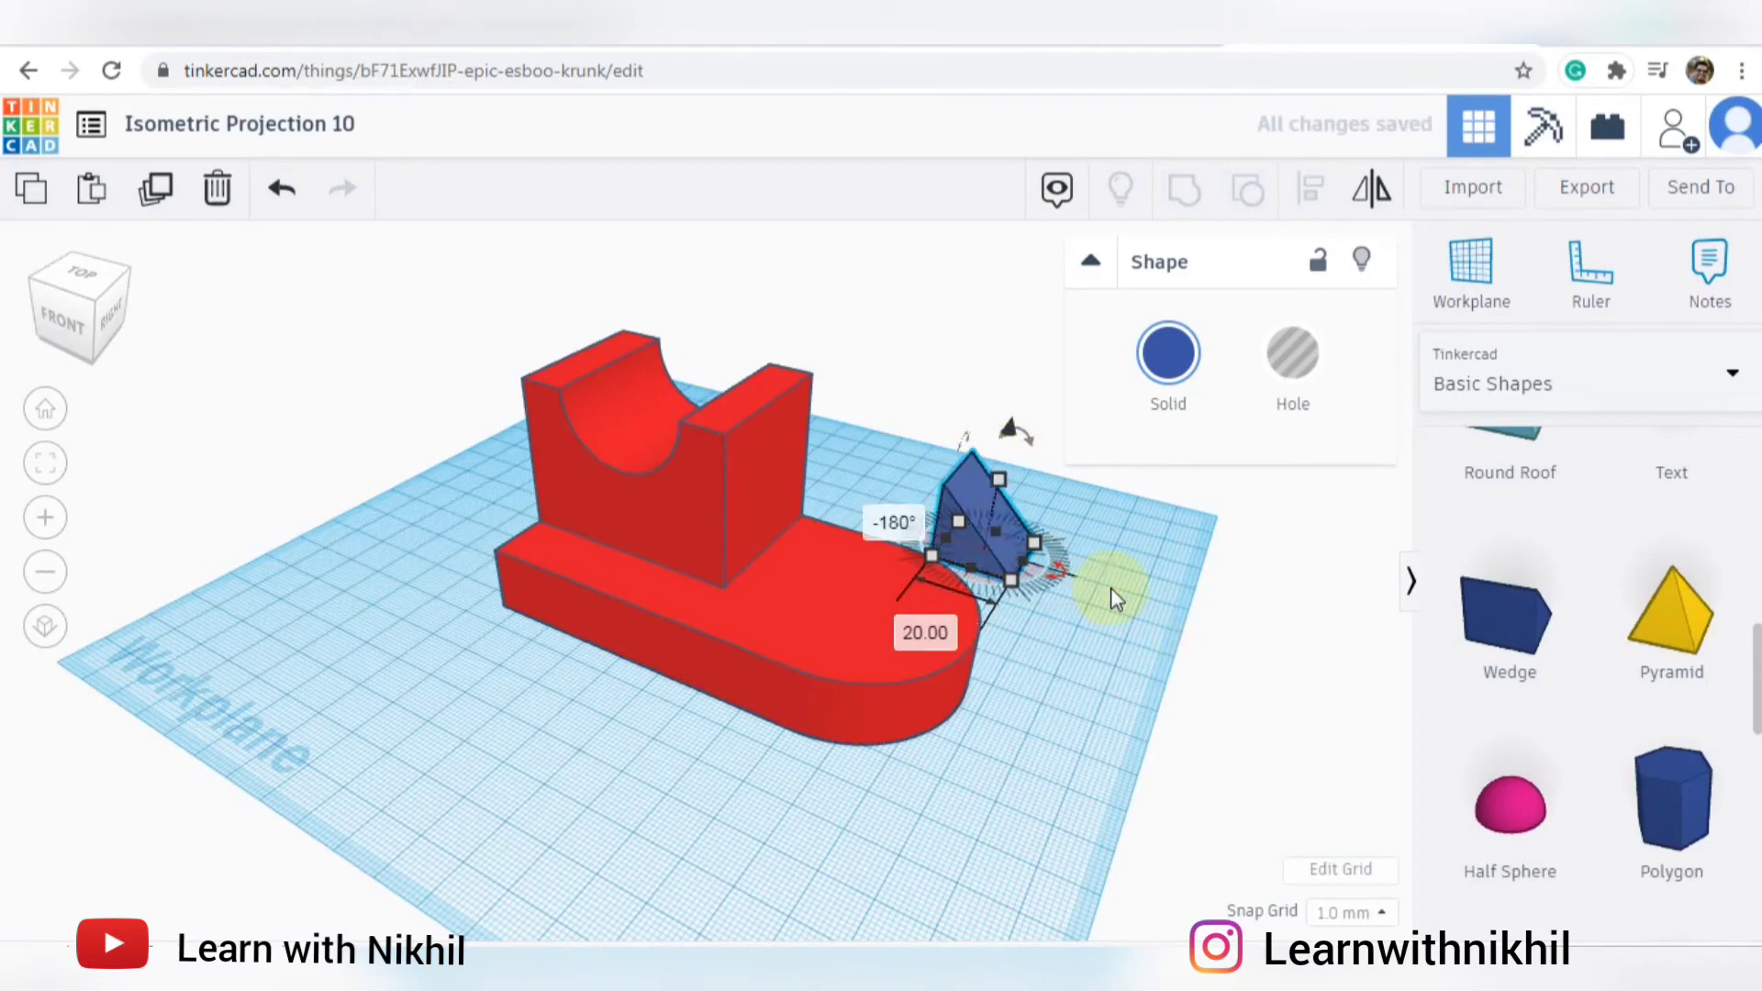
{"action": "right_click_drag", "start_coordinate": [1111, 587], "coordinate": [760, 599]}
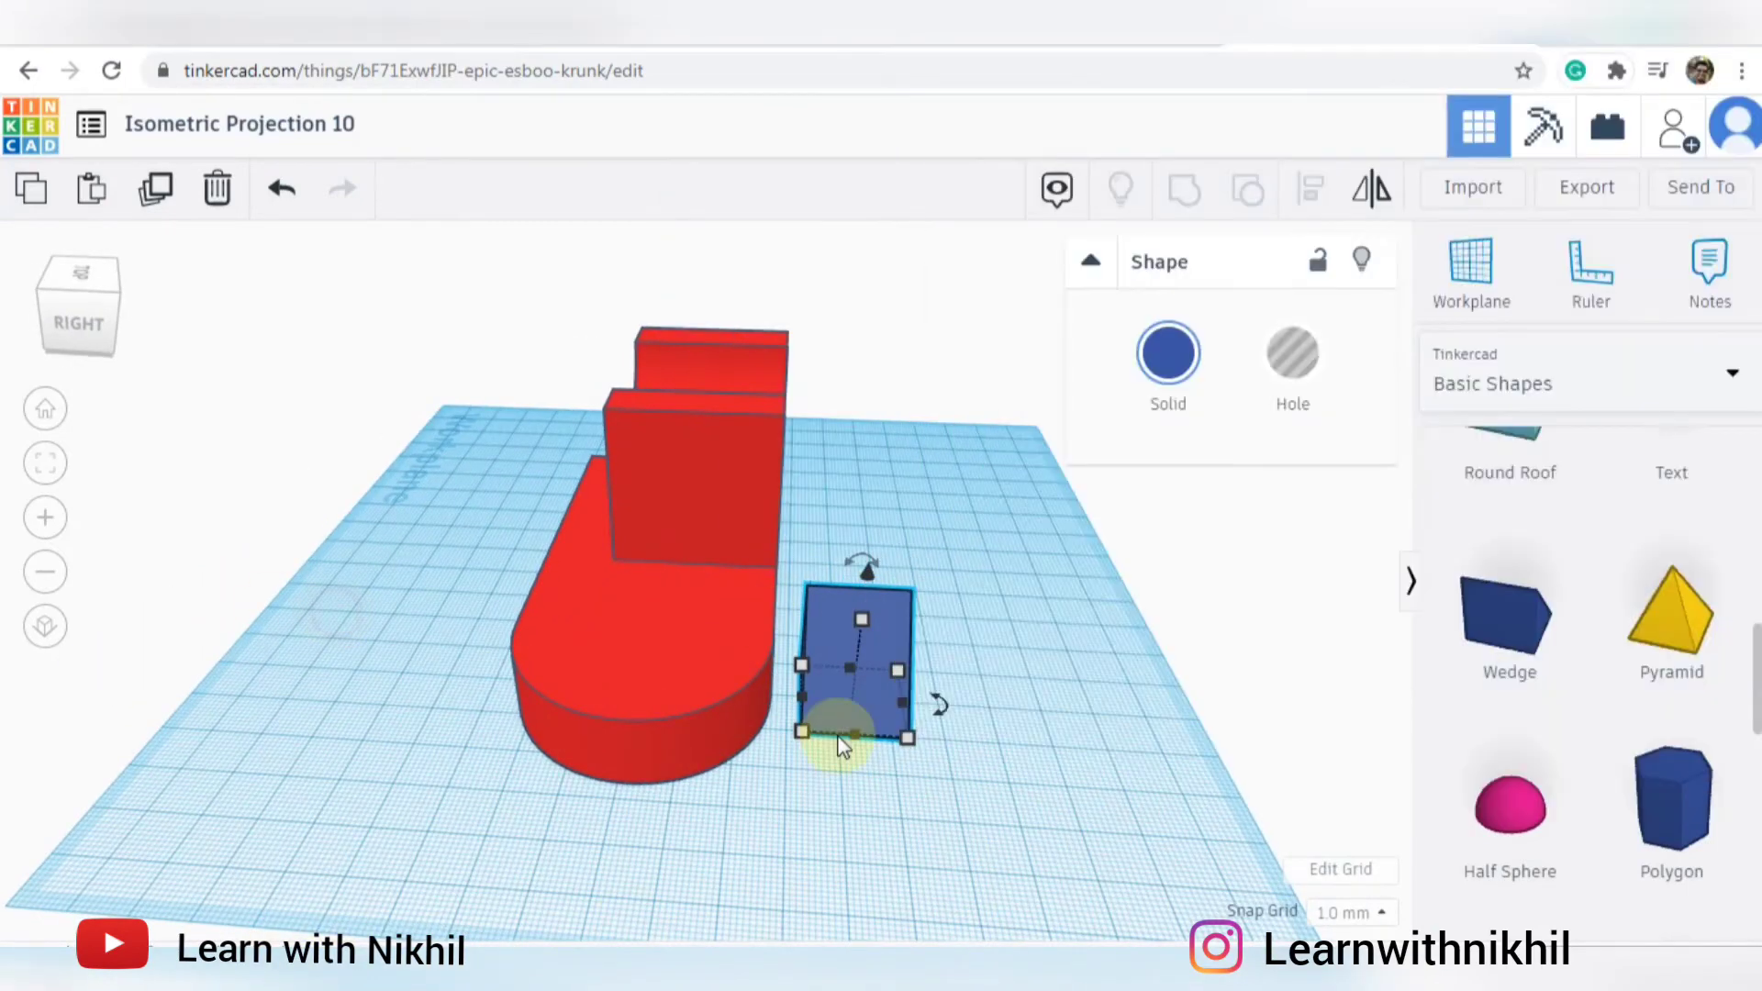
{"action": "type", "text": "14"}
{"action": "key", "text": "Return"}
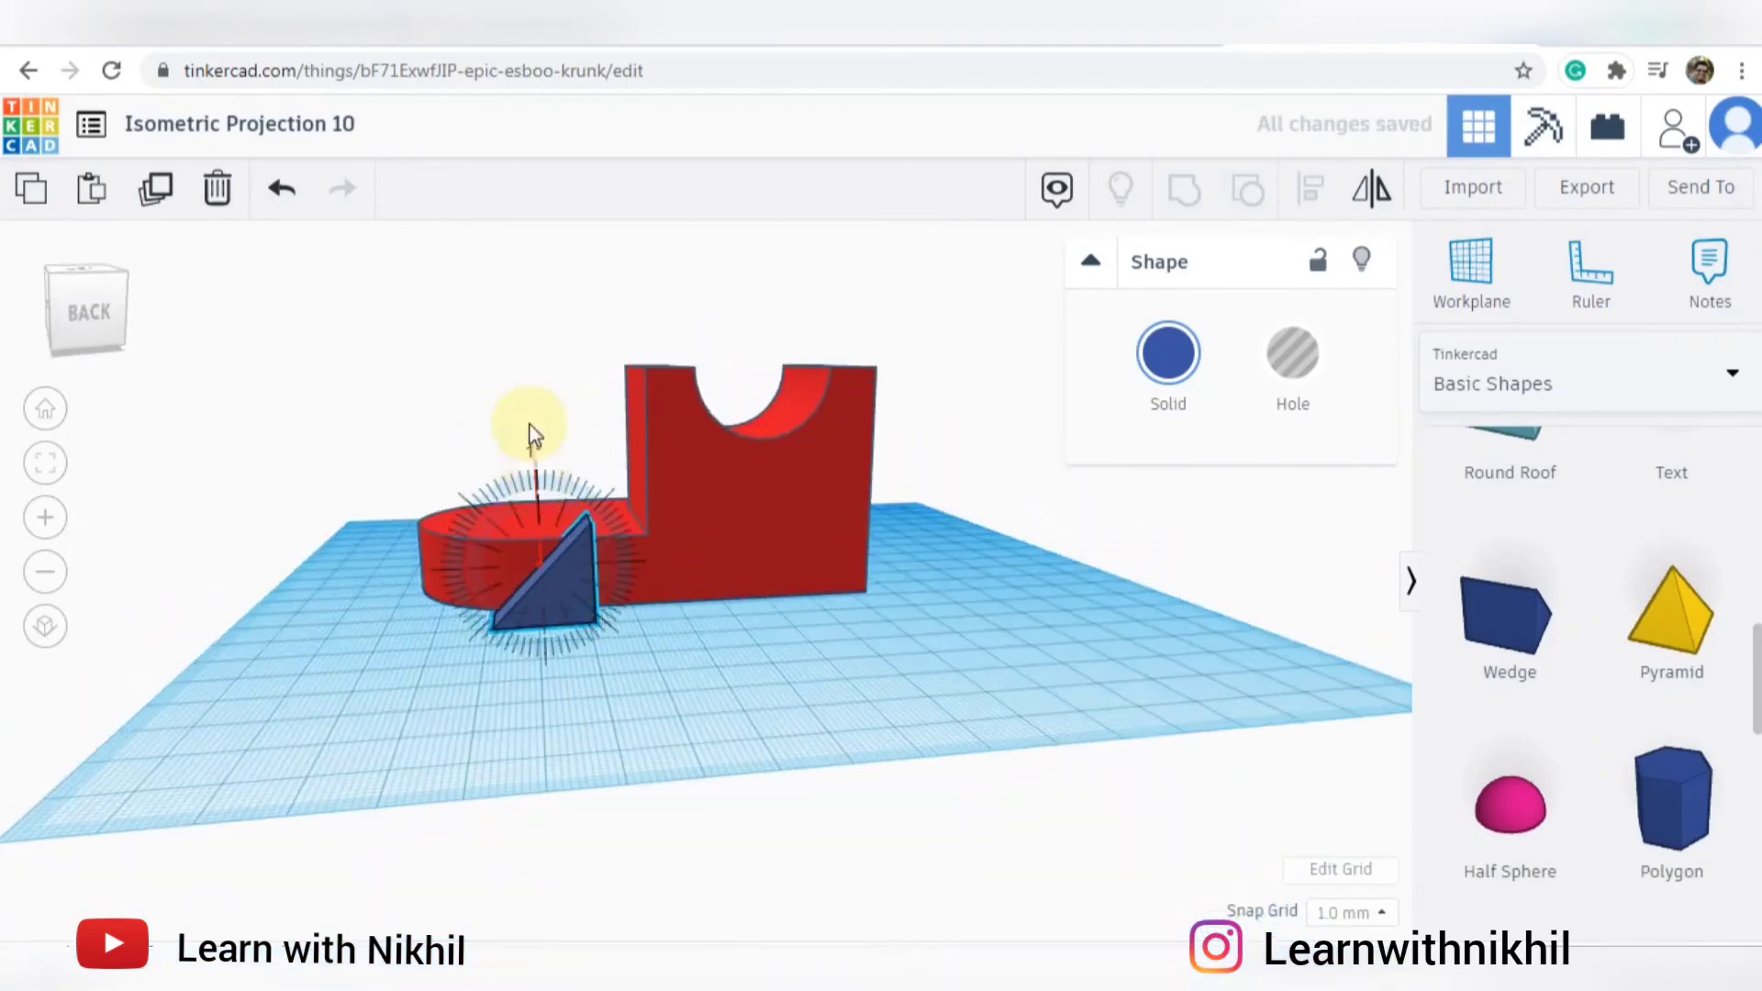
{"action": "left_click_drag", "start_coordinate": [523, 420], "coordinate": [916, 512]}
{"action": "right_click_drag", "start_coordinate": [916, 511], "coordinate": [1121, 822]}
- Align the wedge with the back edge of the base and set it against the upright block
{"action": "key", "text": "ctrl+a"}
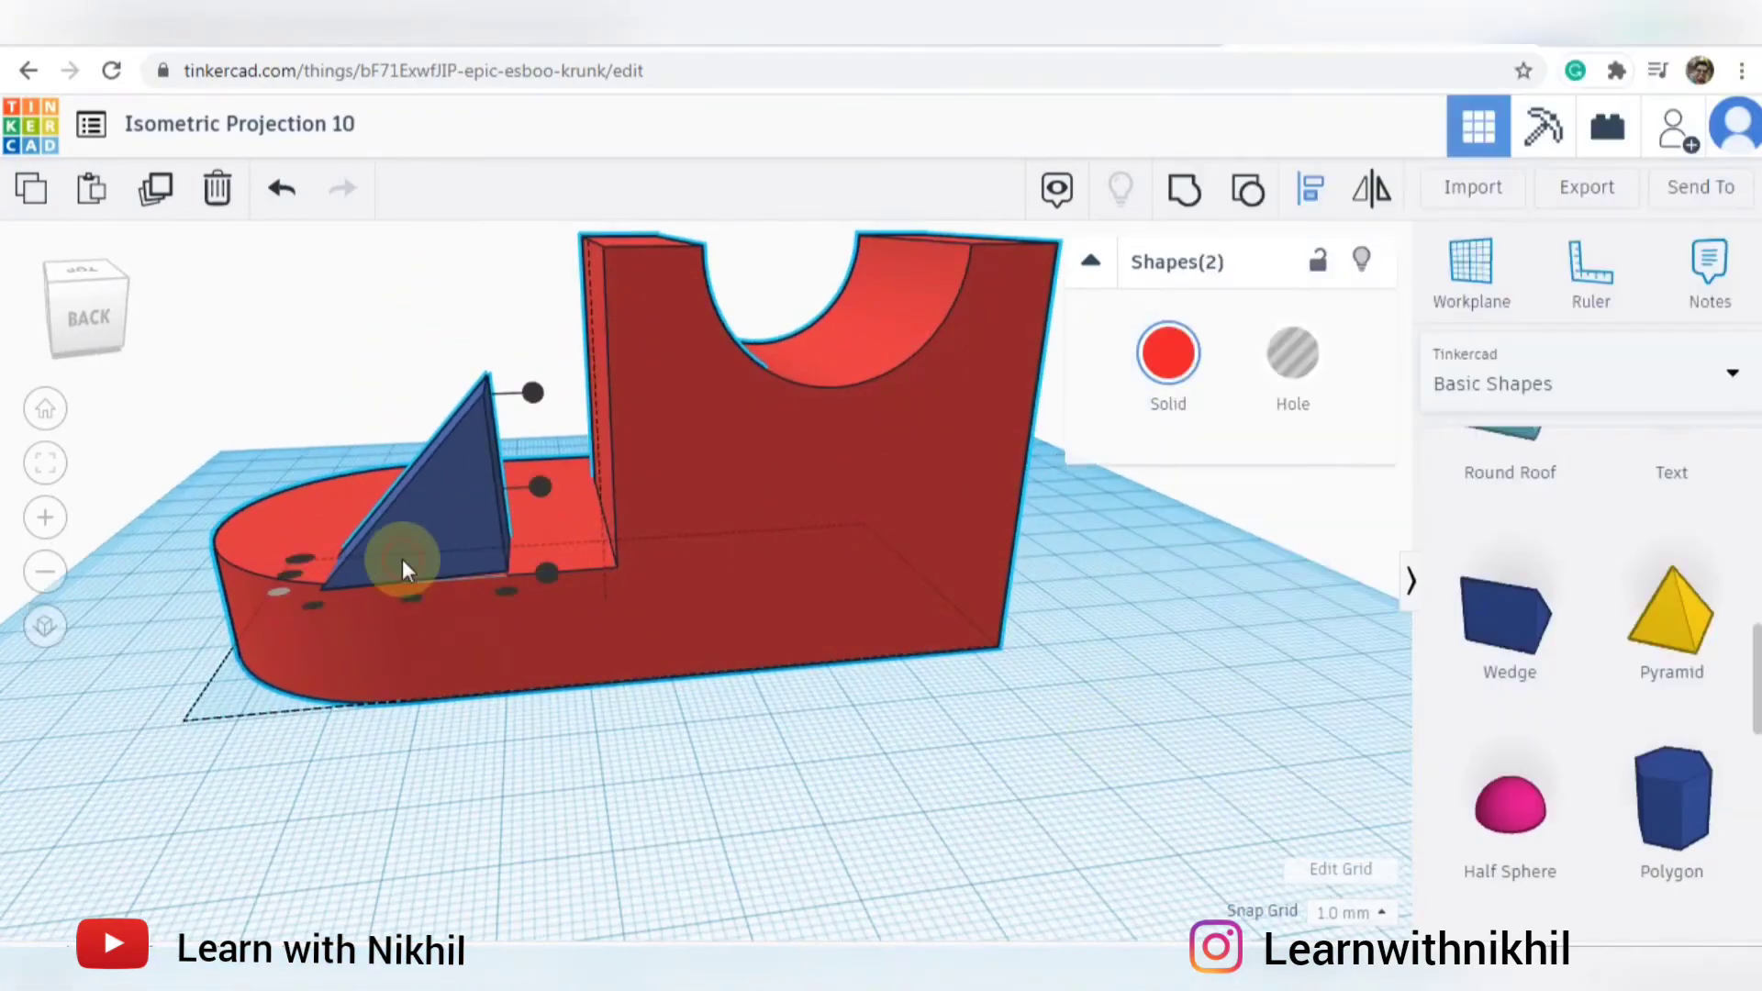
{"action": "left_click", "coordinate": [355, 591]}
{"action": "left_click_drag", "start_coordinate": [355, 591], "coordinate": [579, 537]}
{"action": "scroll", "coordinate": [679, 771], "scroll_direction": "up", "scroll_amount": 2}
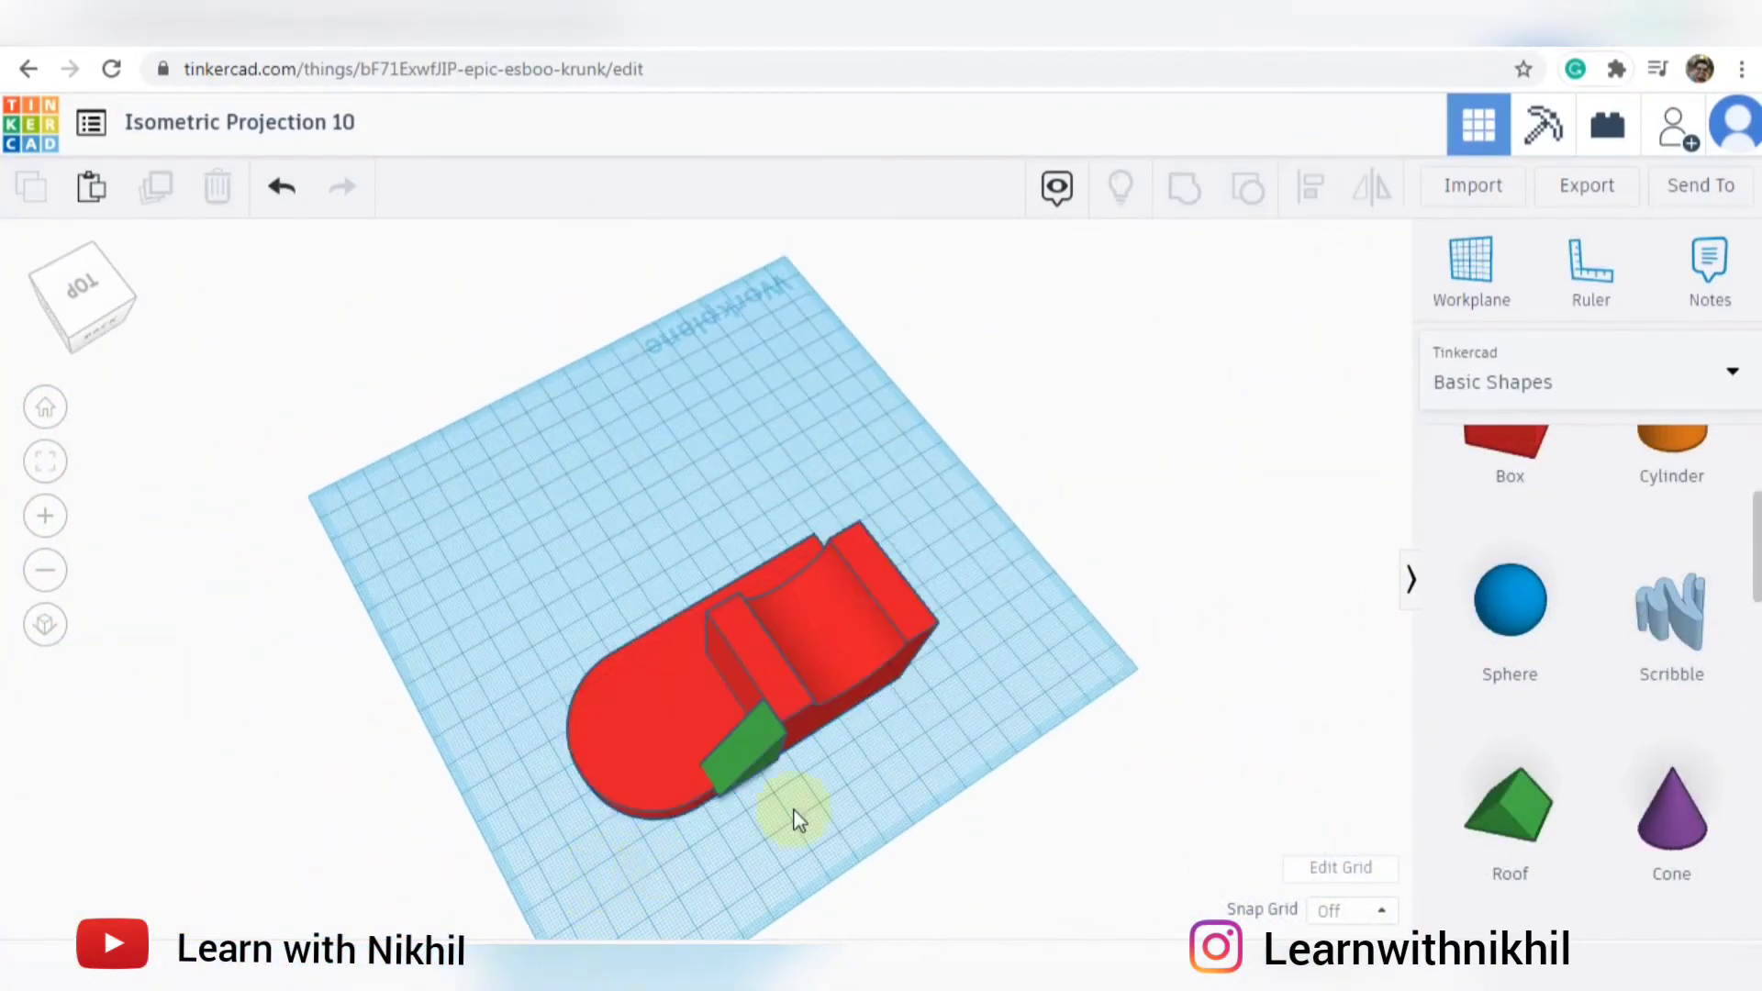
- Group the wedge with the bracket body so it forms the sloping rib, and inspect the combined solid
{"action": "left_click", "coordinate": [1183, 189]}
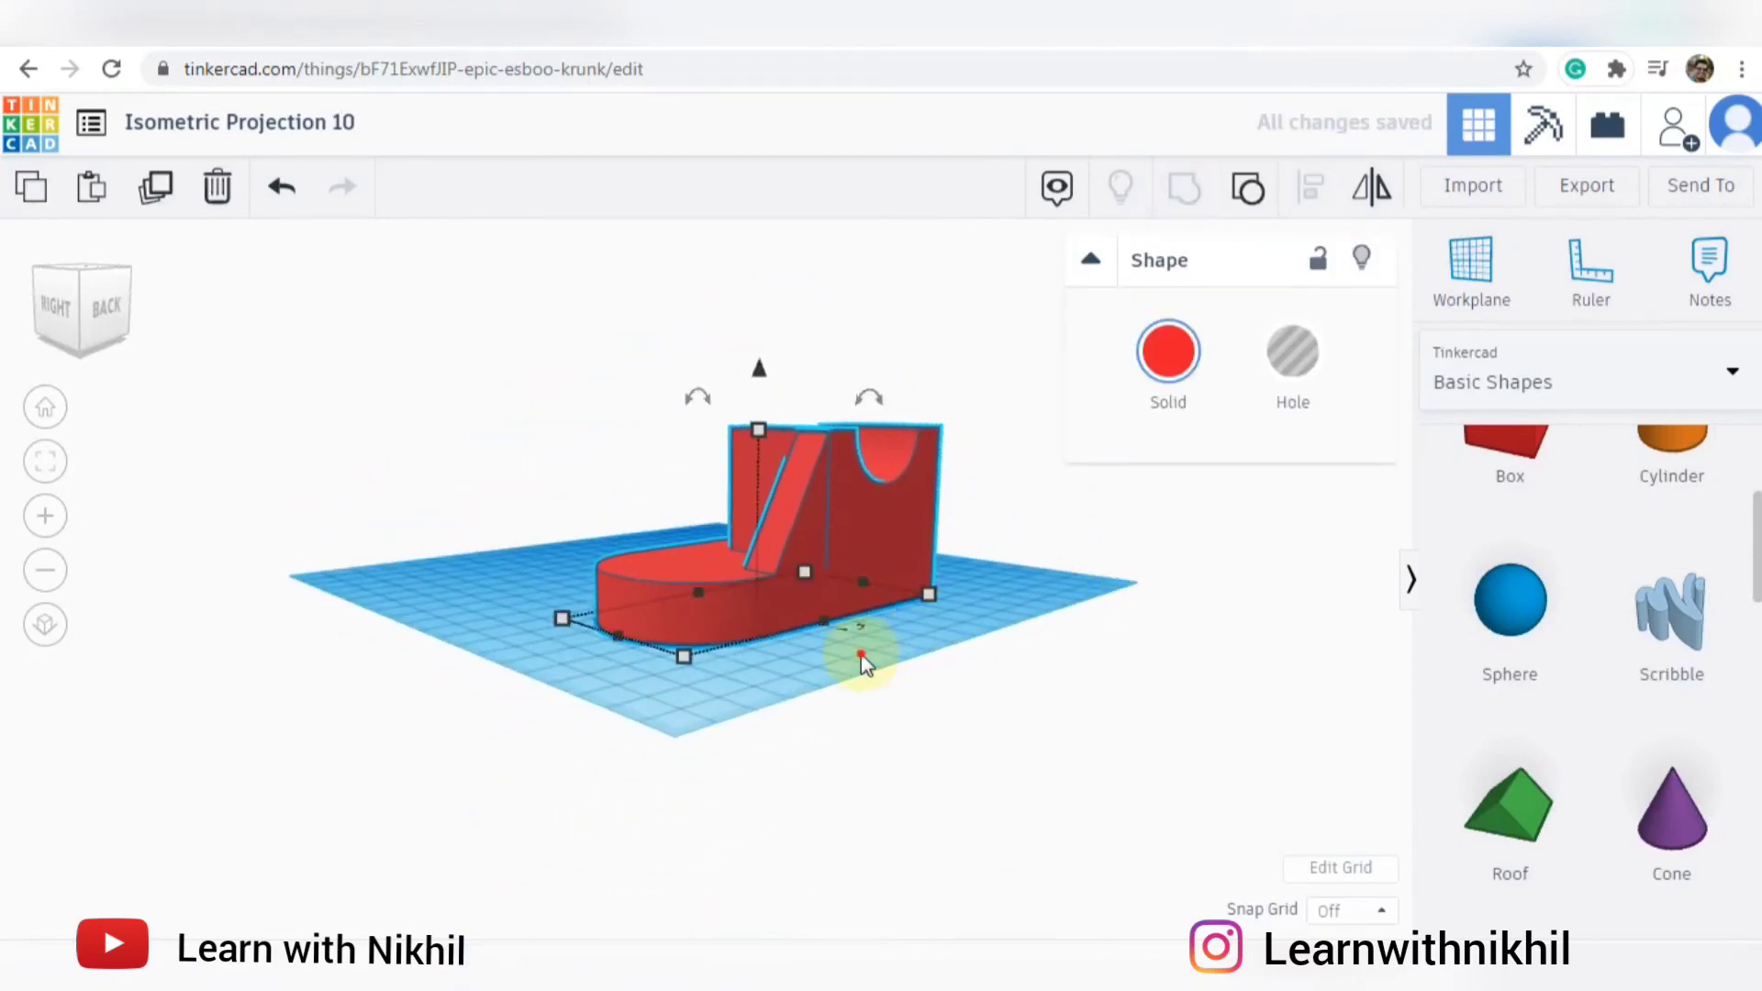
{"action": "left_click", "coordinate": [867, 633]}
{"action": "right_click_drag", "start_coordinate": [872, 619], "coordinate": [1046, 659]}
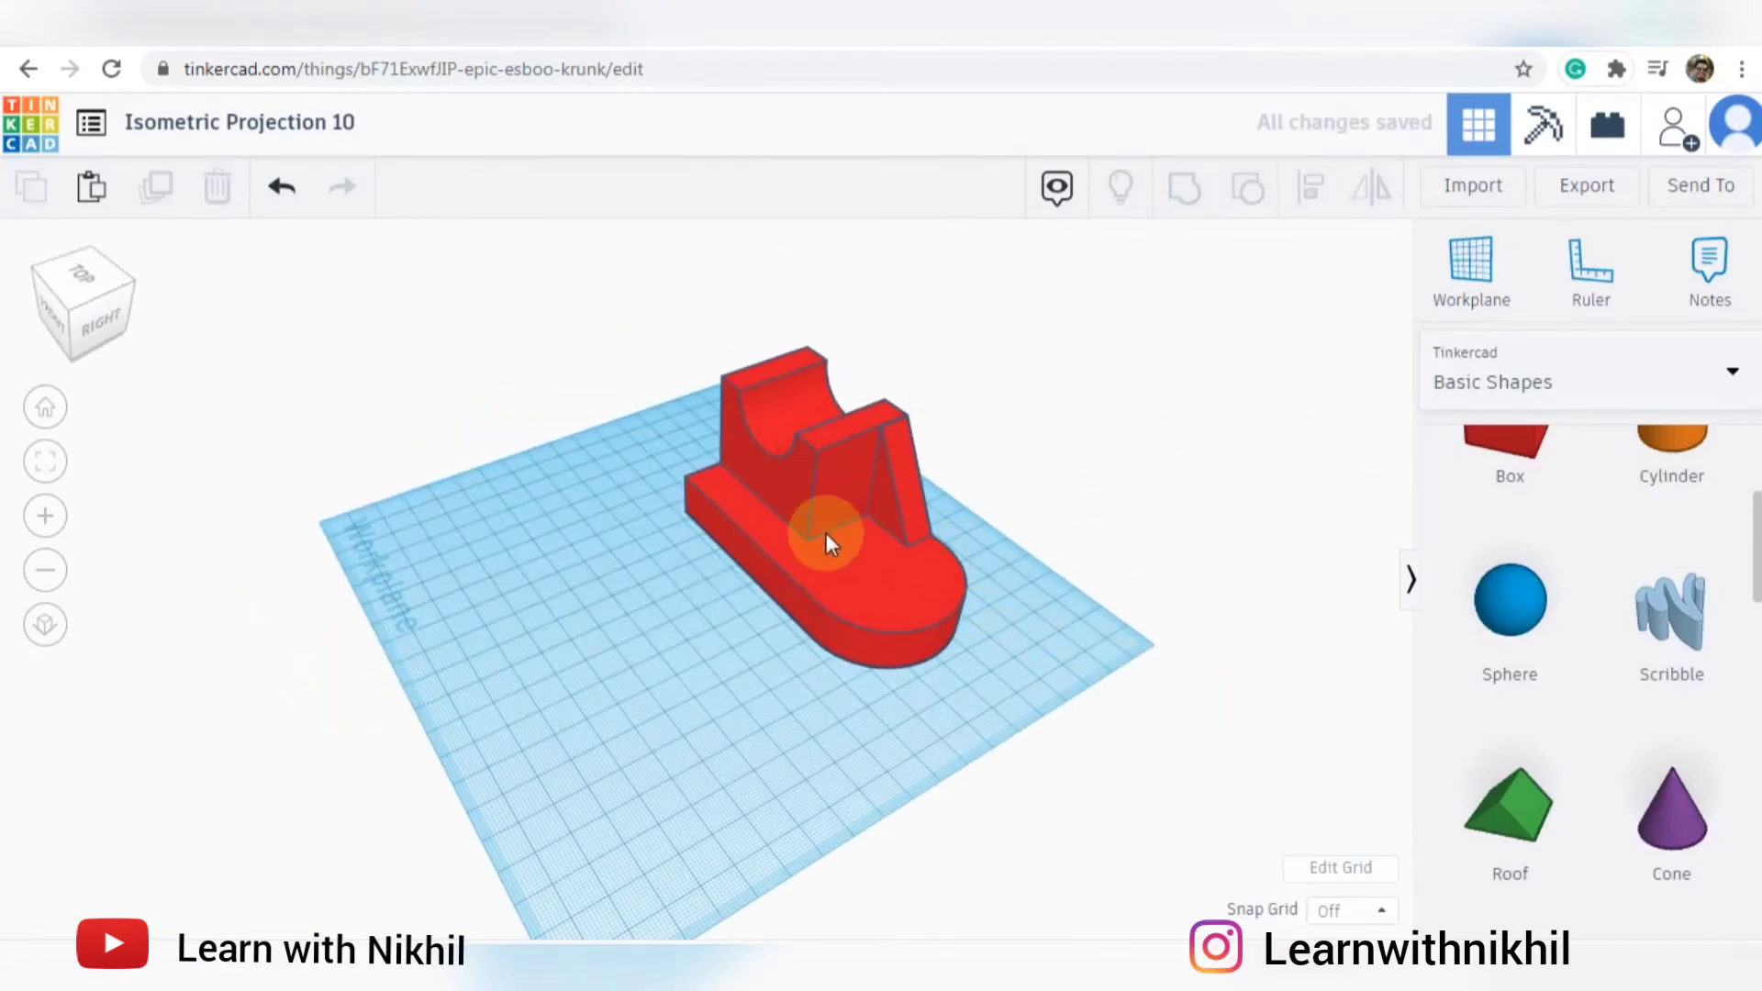
{"action": "left_click_drag", "start_coordinate": [826, 532], "coordinate": [712, 576]}
{"action": "left_click", "coordinate": [881, 571]}
- Check the hole in the reference drawing and place a cylinder hole on the rounded end of the base
{"action": "key", "text": "alt+Tab"}
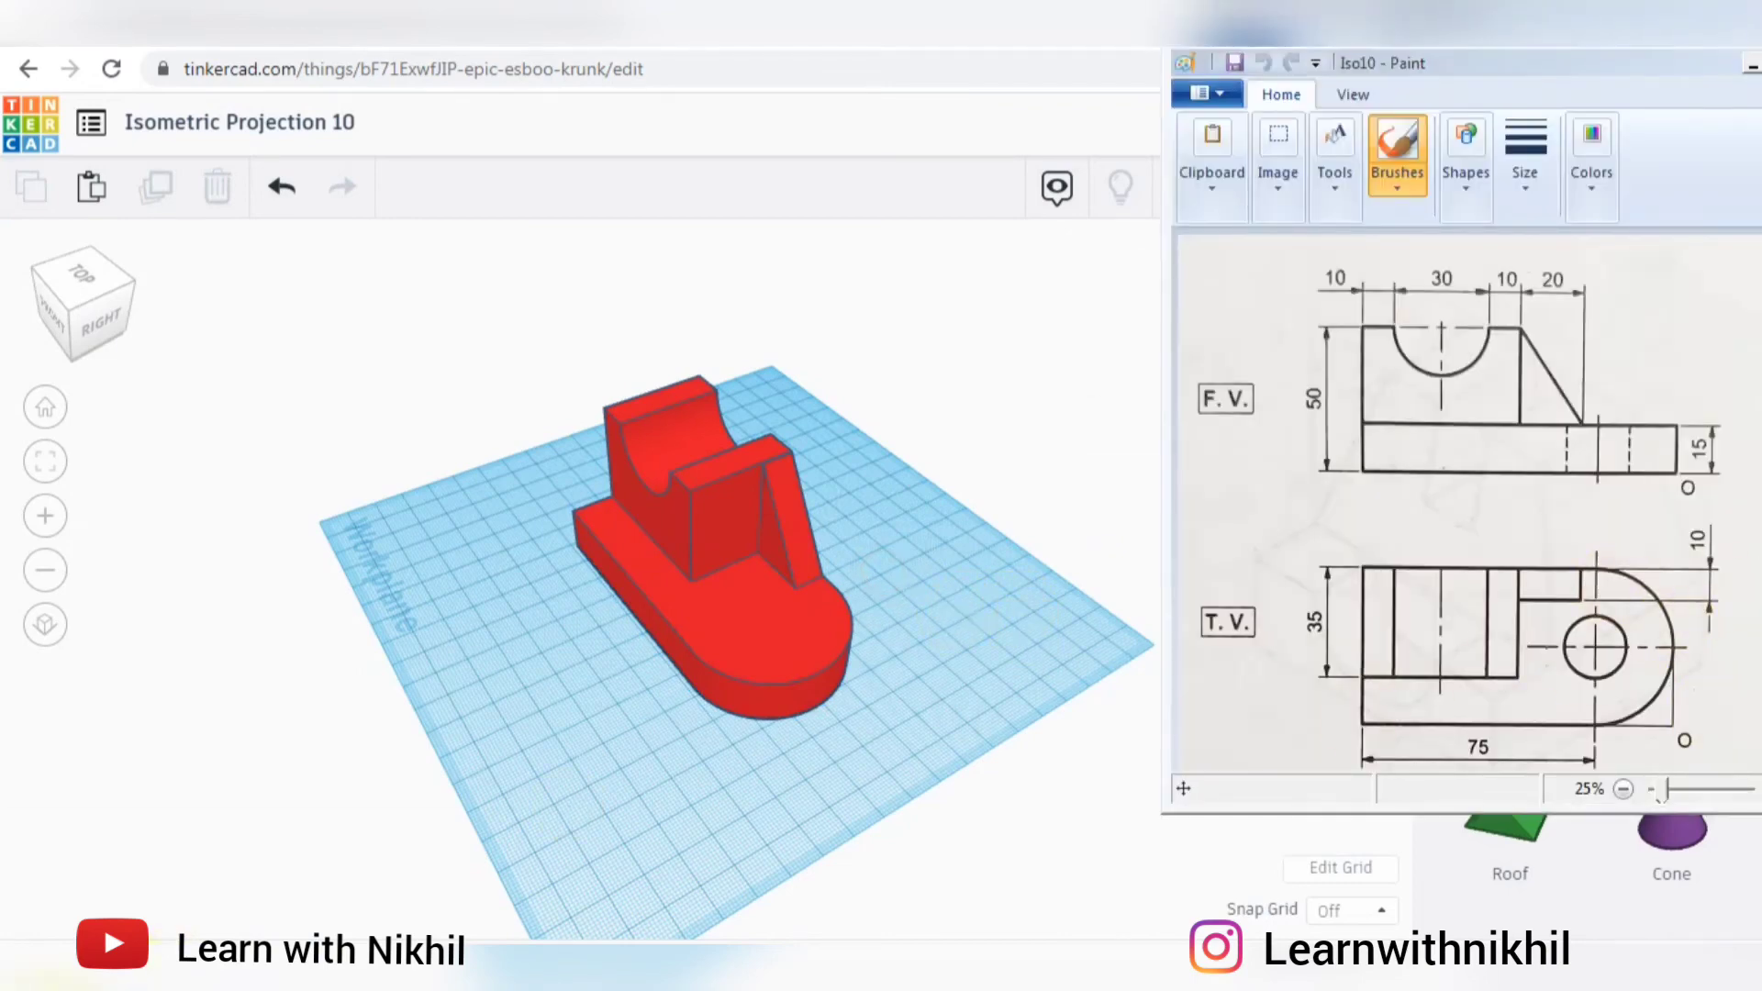
{"action": "key", "text": "alt+Tab"}
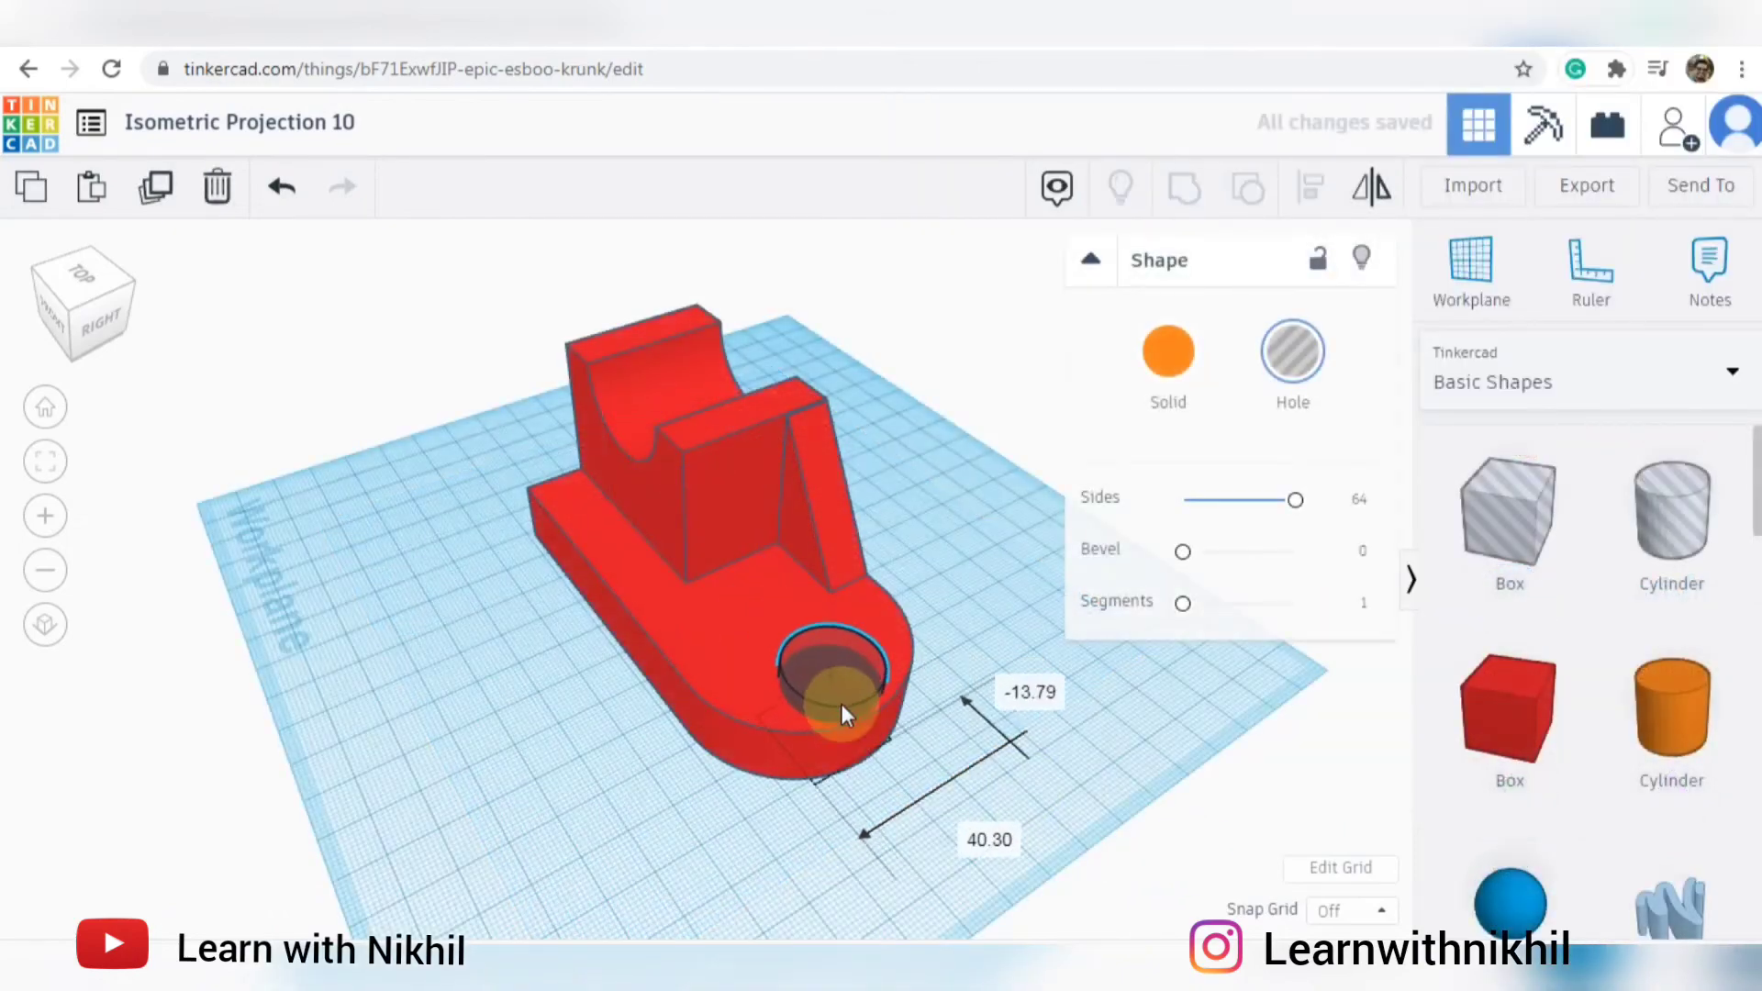
{"action": "mouse_move", "coordinate": [841, 703]}
{"action": "left_mouse_down"}
{"action": "mouse_move", "coordinate": [881, 719]}
{"action": "mouse_move", "coordinate": [842, 687]}
{"action": "left_mouse_up"}
{"action": "mouse_move", "coordinate": [1038, 771]}
{"action": "right_mouse_down"}
{"action": "mouse_move", "coordinate": [1200, 748]}
{"action": "mouse_move", "coordinate": [1032, 743]}
{"action": "right_mouse_up"}
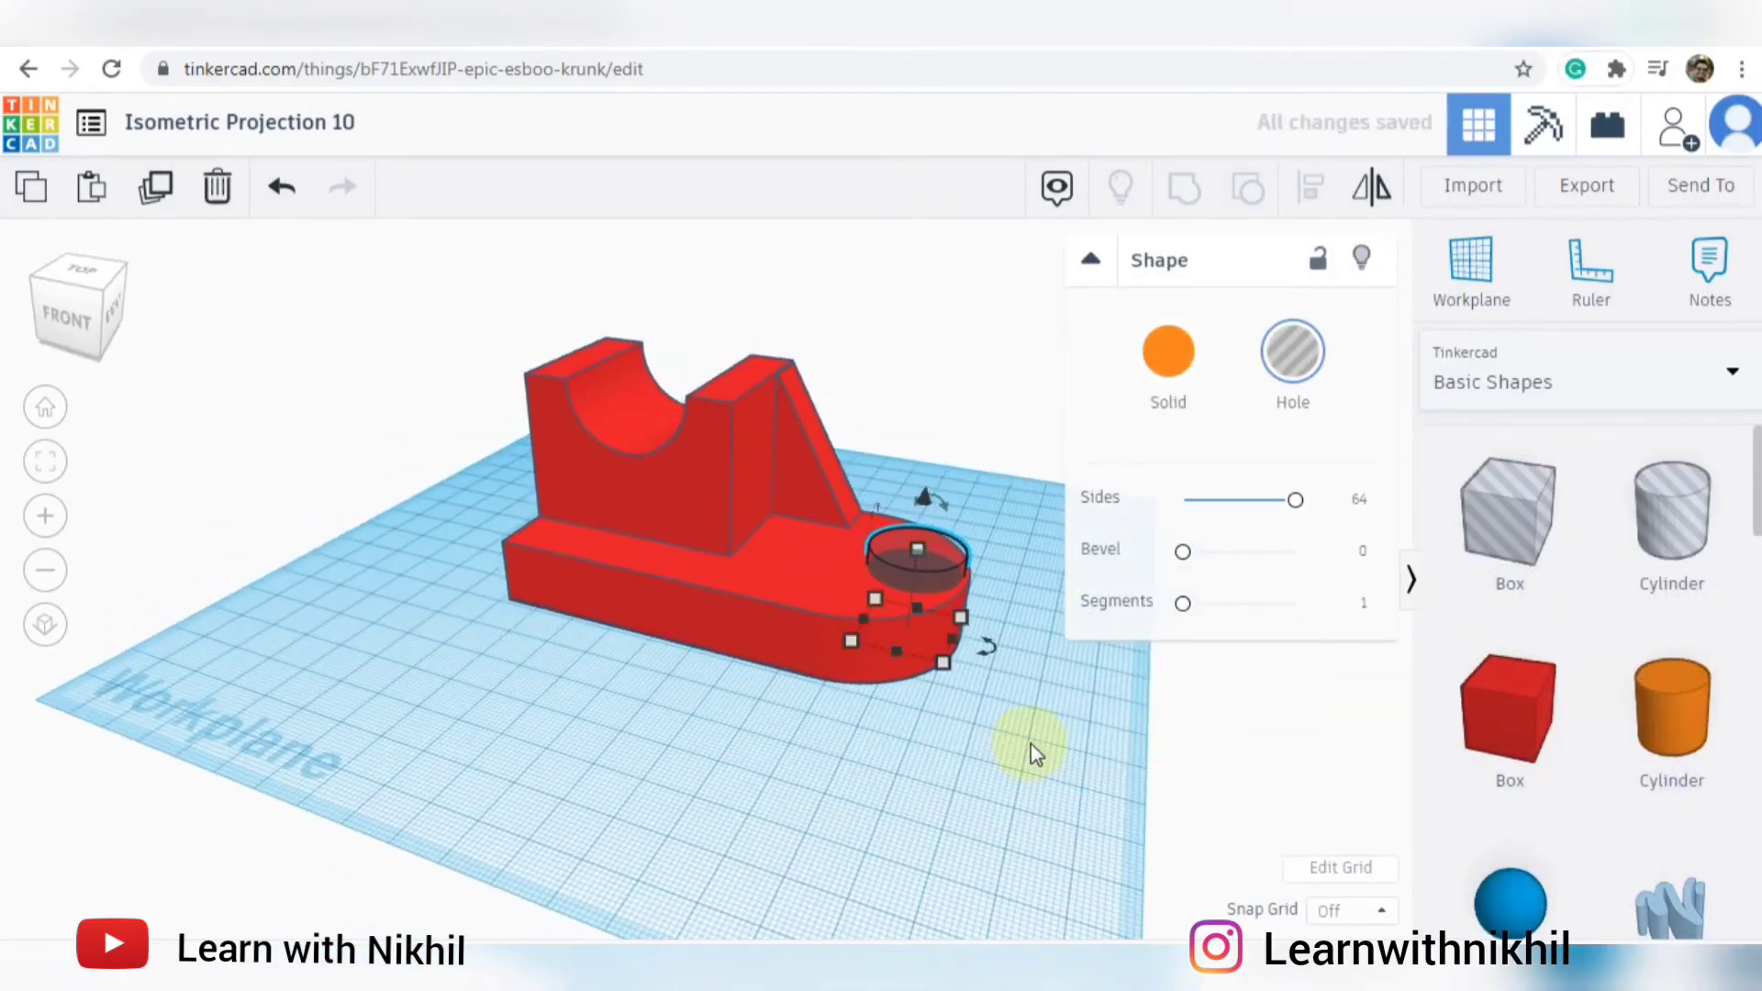
- Align the cylinder hole with the outer end of the base and move it towards the front edge
{"action": "key", "text": "ctrl+a"}
{"action": "left_click", "coordinate": [931, 743]}
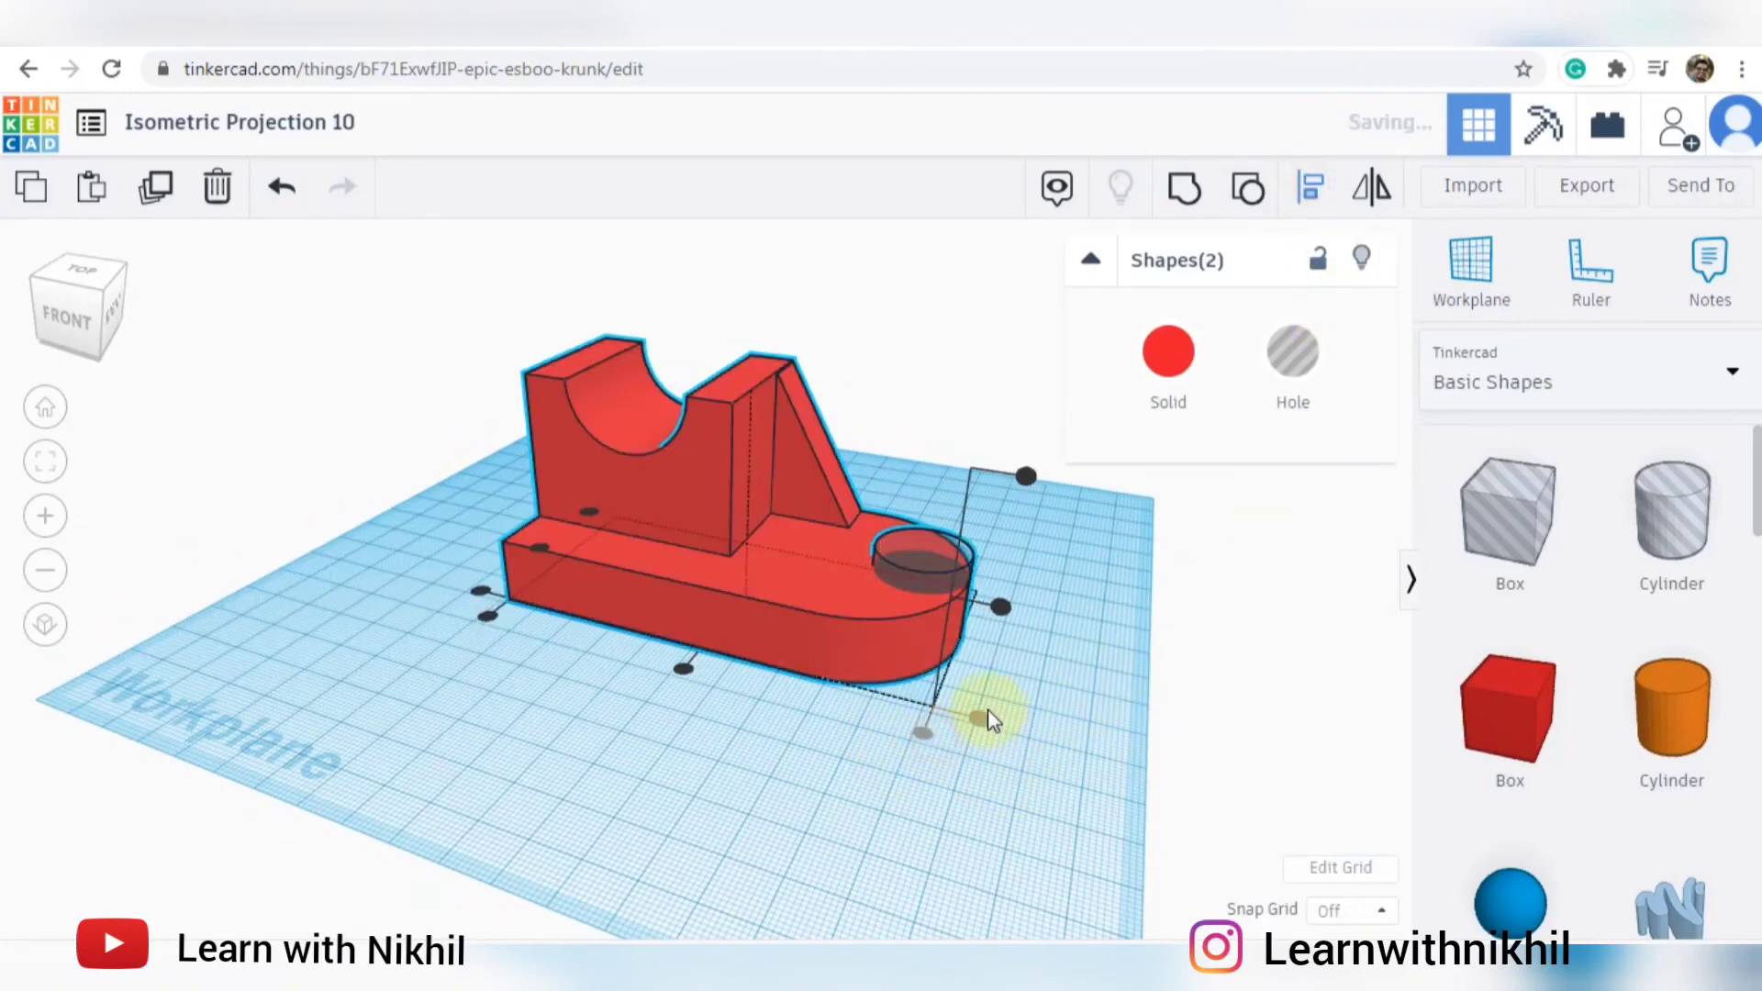
{"action": "left_click", "coordinate": [1036, 779]}
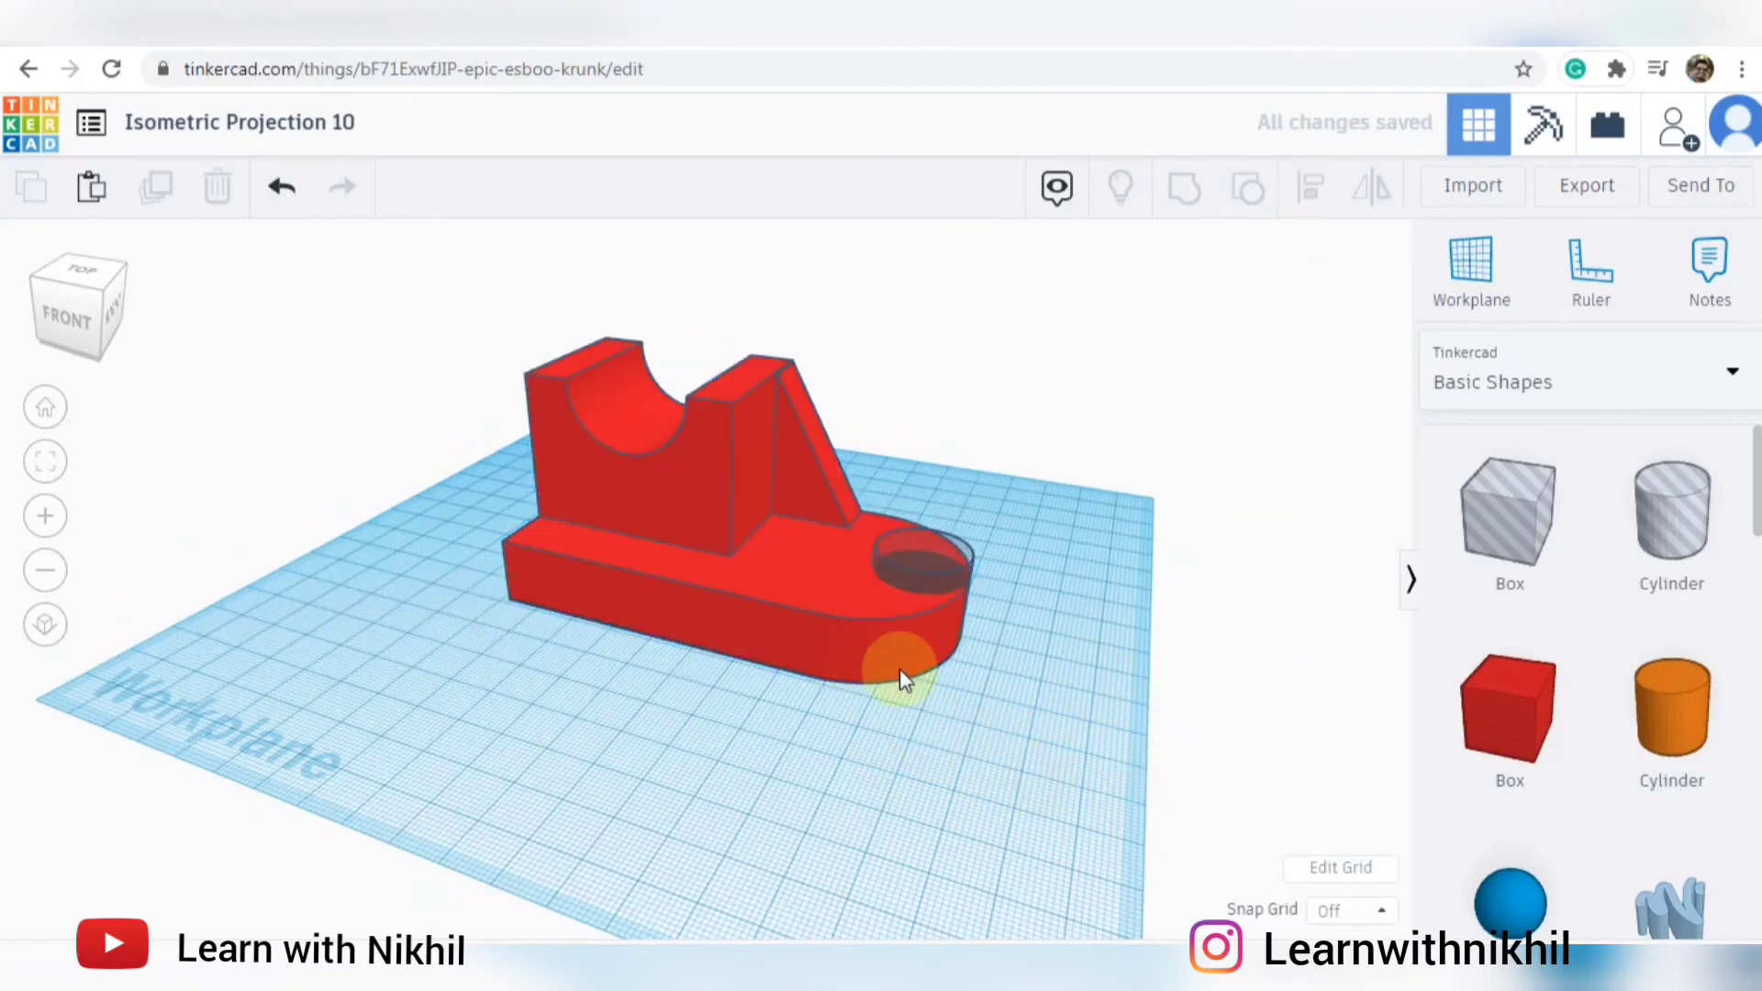
{"action": "left_click_drag", "start_coordinate": [887, 660], "coordinate": [882, 656]}
{"action": "left_click_drag", "start_coordinate": [973, 577], "coordinate": [910, 594]}
- Check the hole position in the isometric reference and shift the cylinder hole about 15 mm inward along the base
{"action": "key", "text": "alt+Tab"}
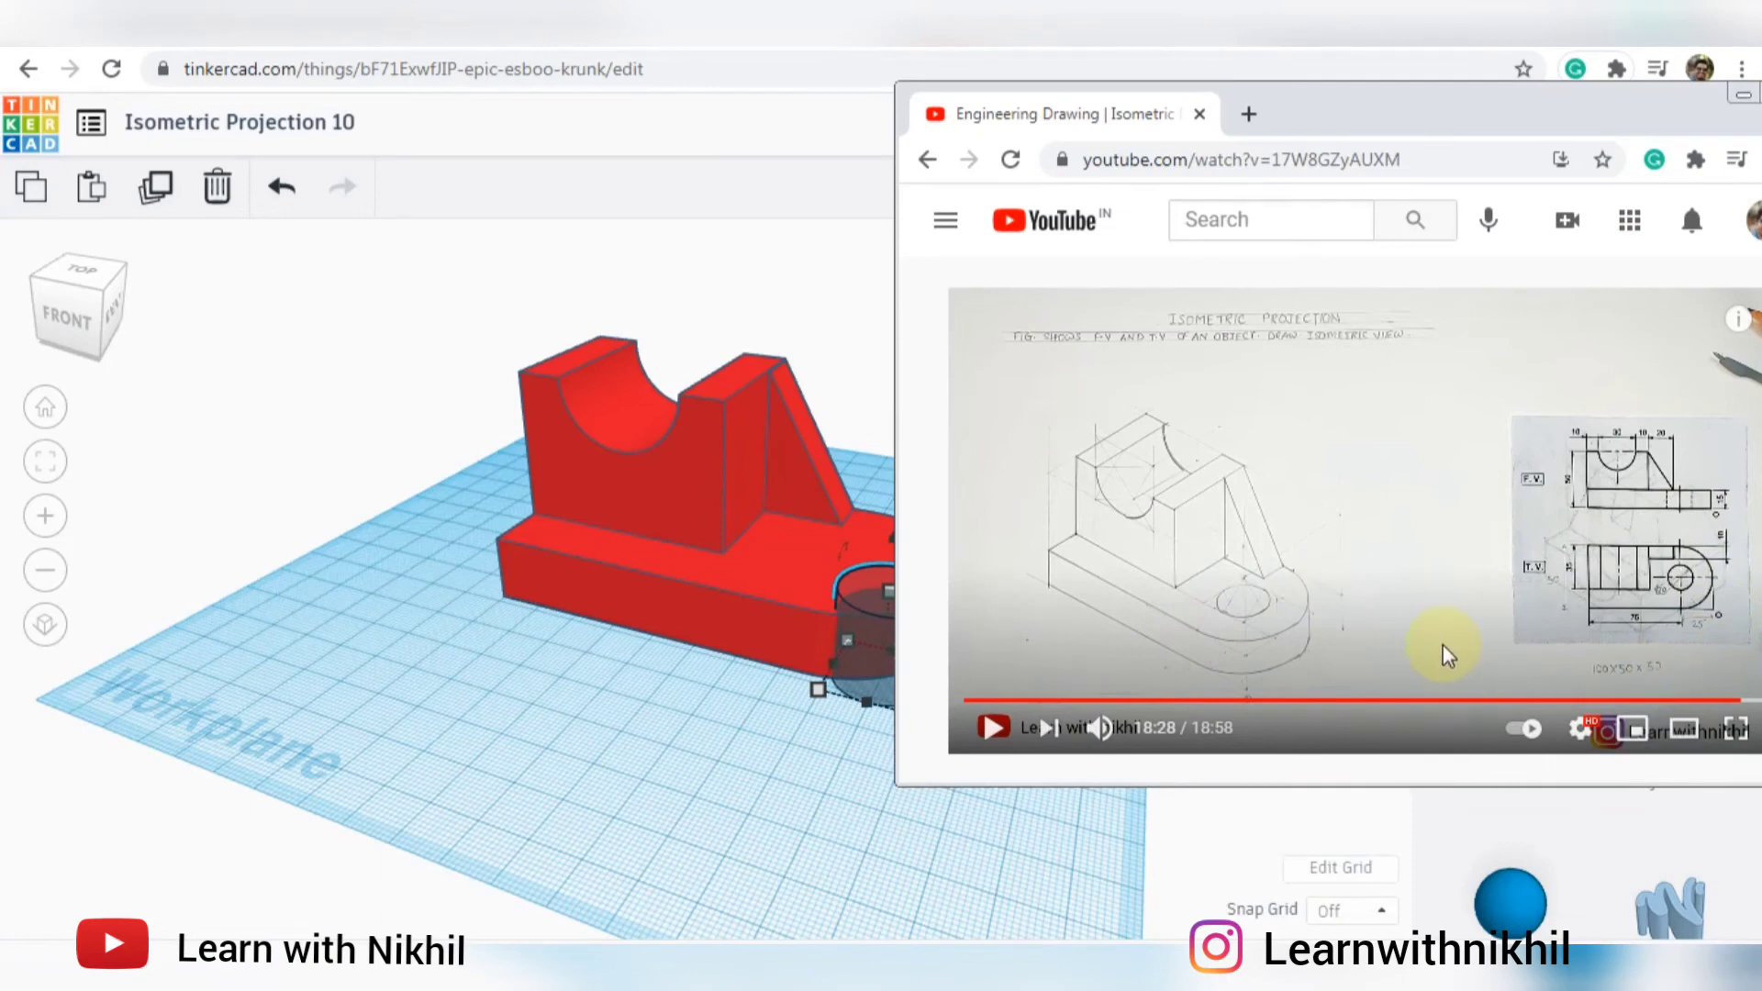
{"action": "key", "text": "alt+Tab"}
{"action": "left_click_drag", "start_coordinate": [916, 648], "coordinate": [839, 632]}
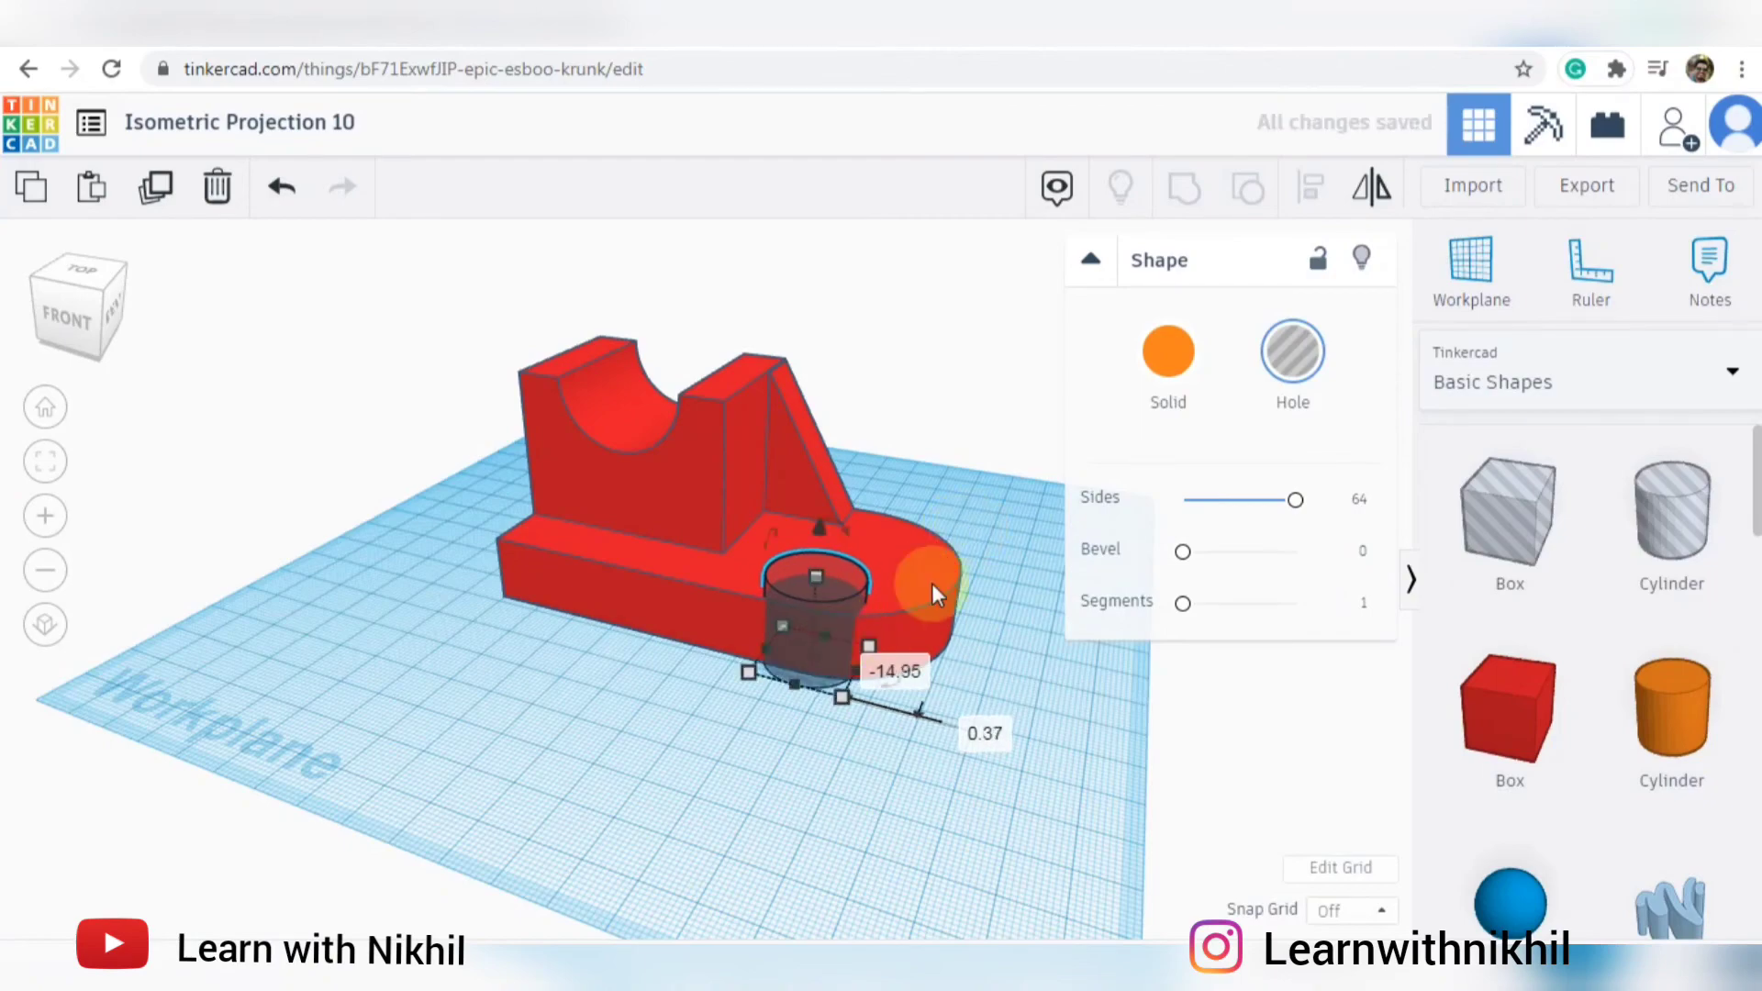
- Select the cylinder hole and body, and centre the hole across the width of the base
{"action": "scroll", "coordinate": [933, 582], "scroll_direction": "up", "scroll_amount": 2}
{"action": "right_click_drag", "start_coordinate": [860, 822], "coordinate": [946, 713]}
{"action": "key", "text": "ctrl+a"}
{"action": "right_click_drag", "start_coordinate": [1166, 758], "coordinate": [771, 822]}
{"action": "left_click", "coordinate": [1310, 186]}
{"action": "left_click", "coordinate": [822, 914]}
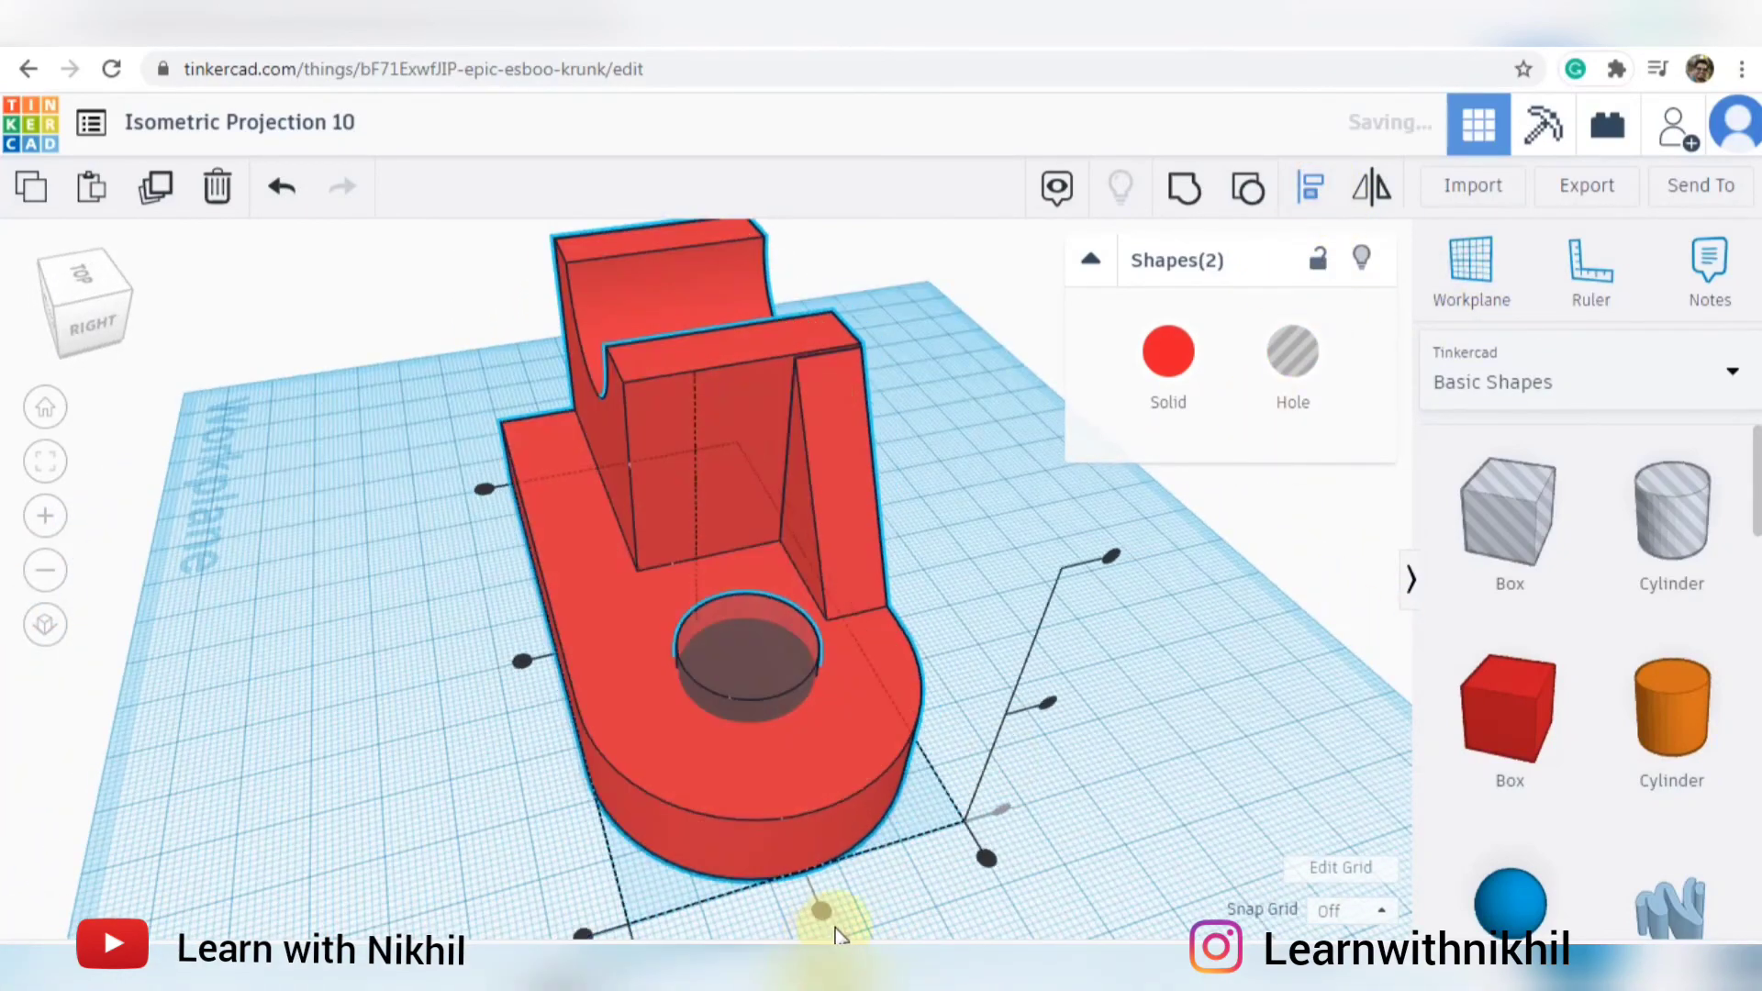
- Group the cylinder hole with the body to cut the through hole in the rounded end
{"action": "right_click_drag", "start_coordinate": [1054, 872], "coordinate": [1121, 838]}
{"action": "left_click", "coordinate": [1184, 188]}
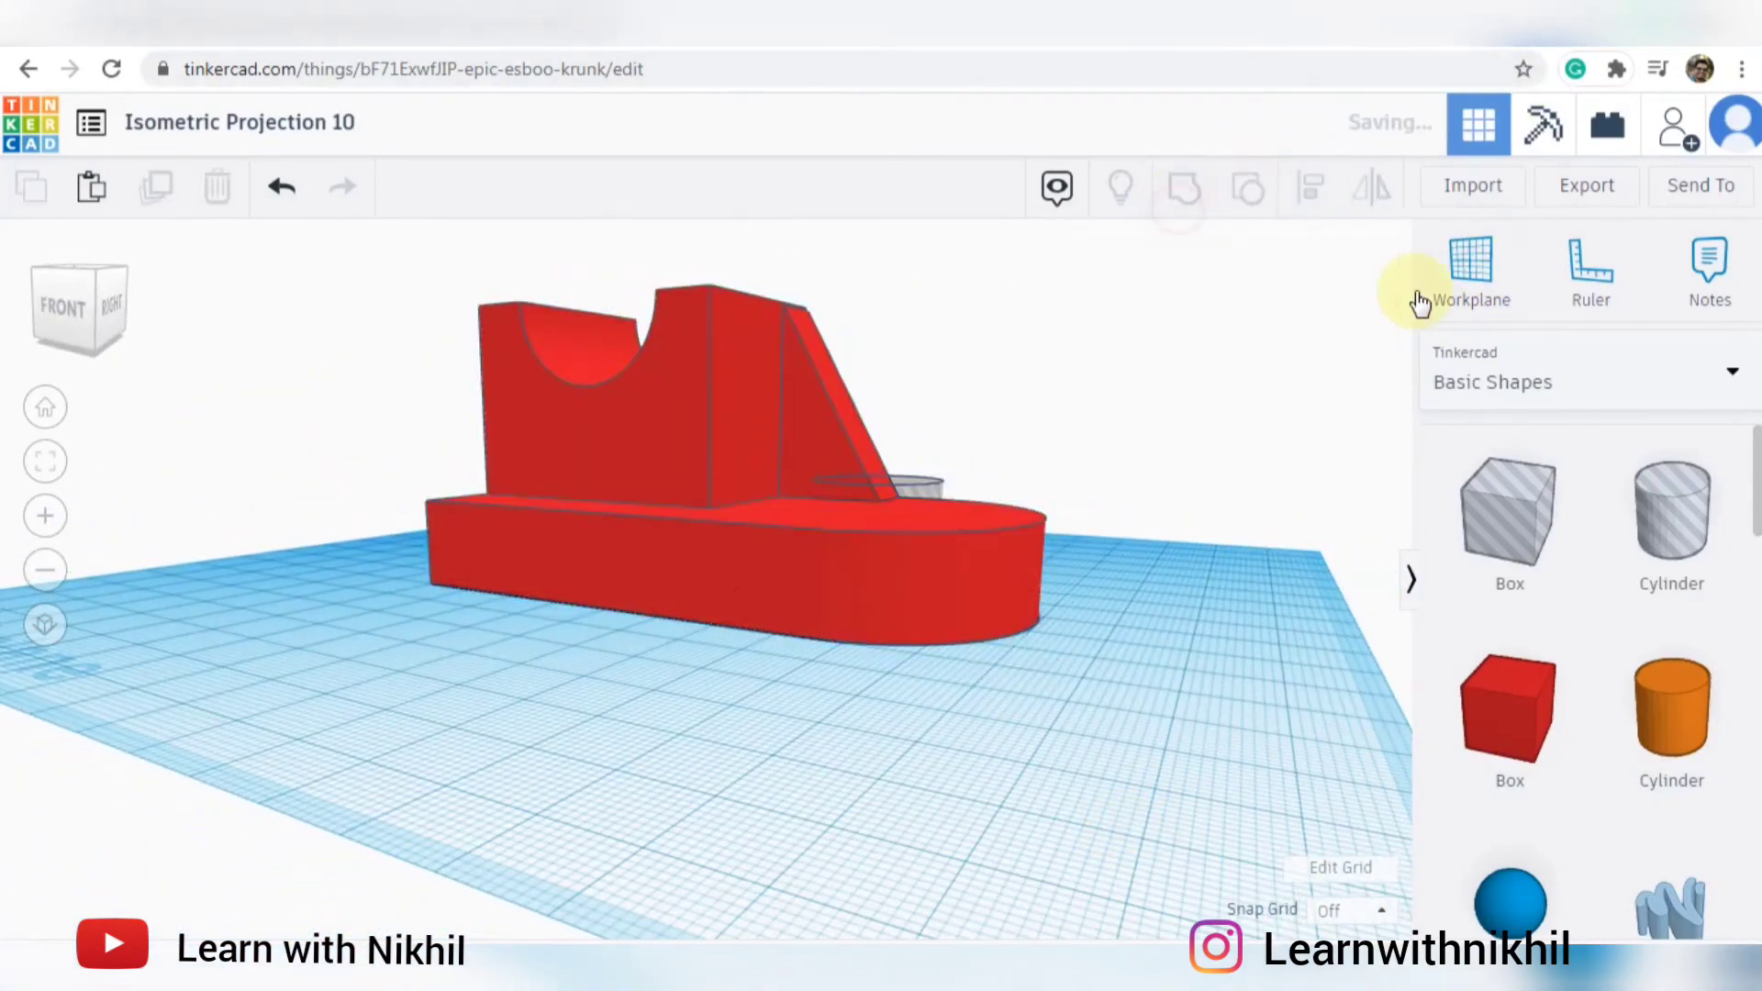
{"action": "right_click_drag", "start_coordinate": [1203, 630], "coordinate": [1131, 666]}
{"action": "scroll", "coordinate": [1129, 665], "scroll_direction": "down", "scroll_amount": 2}
{"action": "left_click", "coordinate": [1090, 633]}
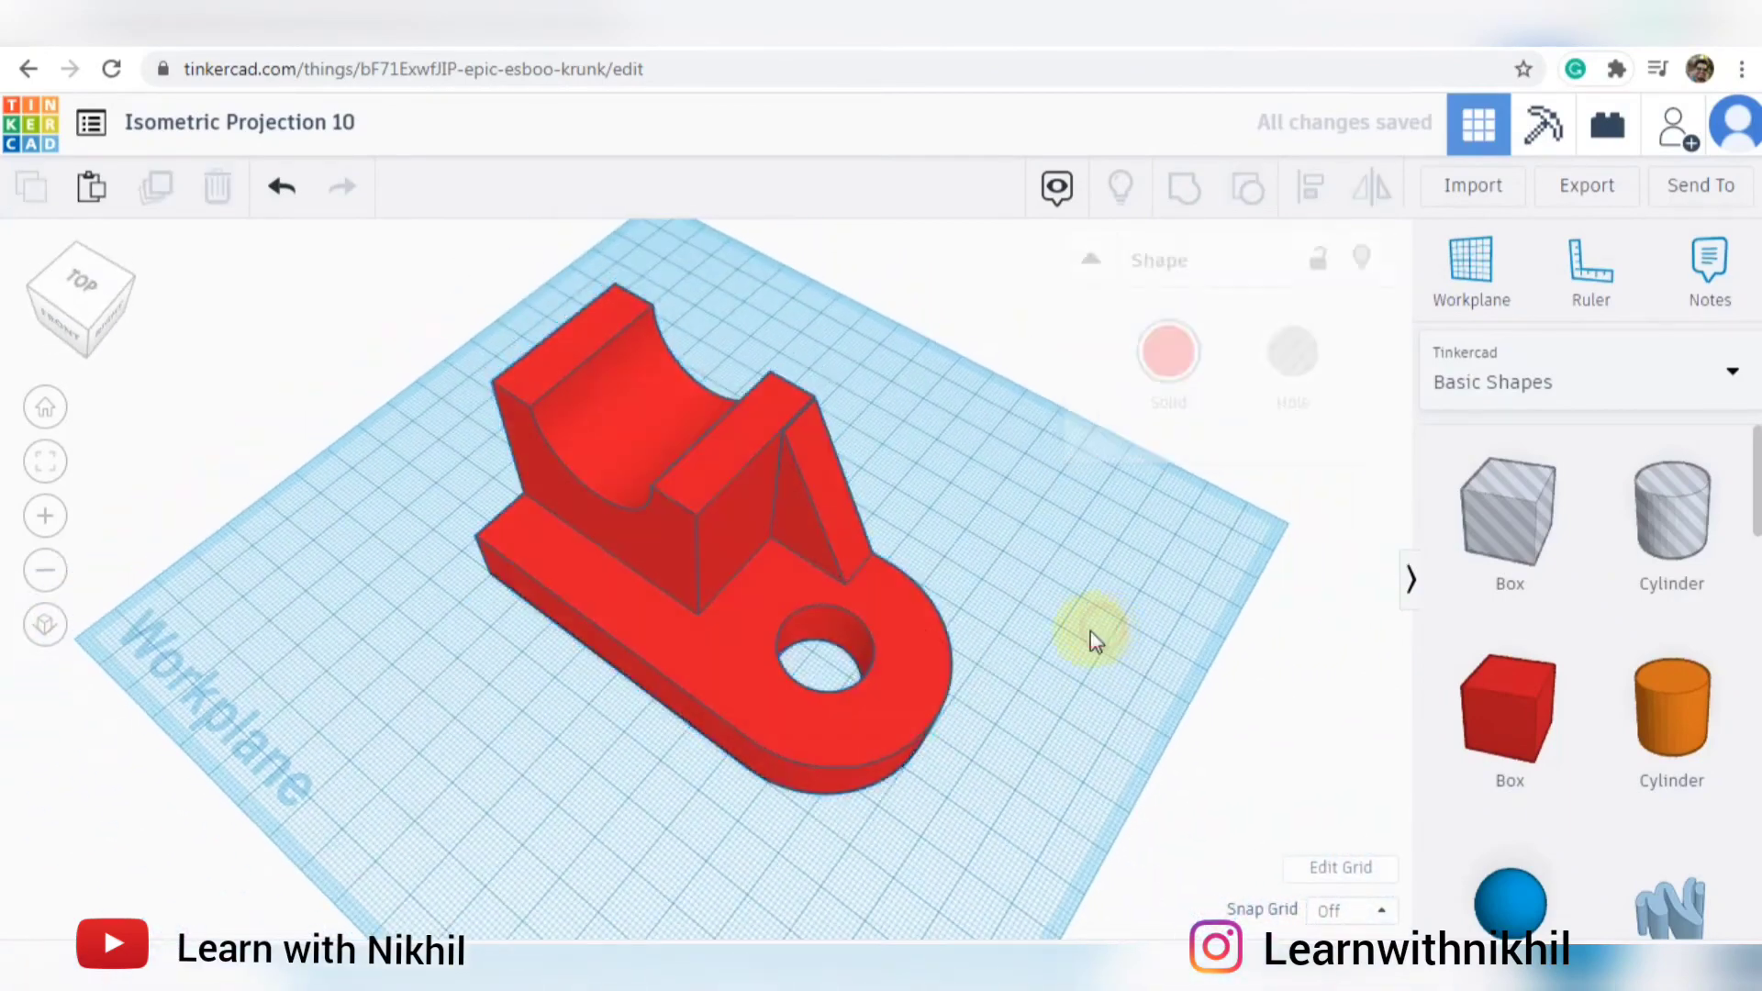
- Show the model in an orthographic front view and compare it with the front view in the reference drawing
{"action": "key", "text": "alt+Tab"}
{"action": "mouse_move", "coordinate": [1439, 117]}
{"action": "left_mouse_down"}
{"action": "mouse_move", "coordinate": [1521, 98]}
{"action": "mouse_move", "coordinate": [1362, 92]}
{"action": "left_mouse_up"}
{"action": "key", "text": "alt+Tab"}
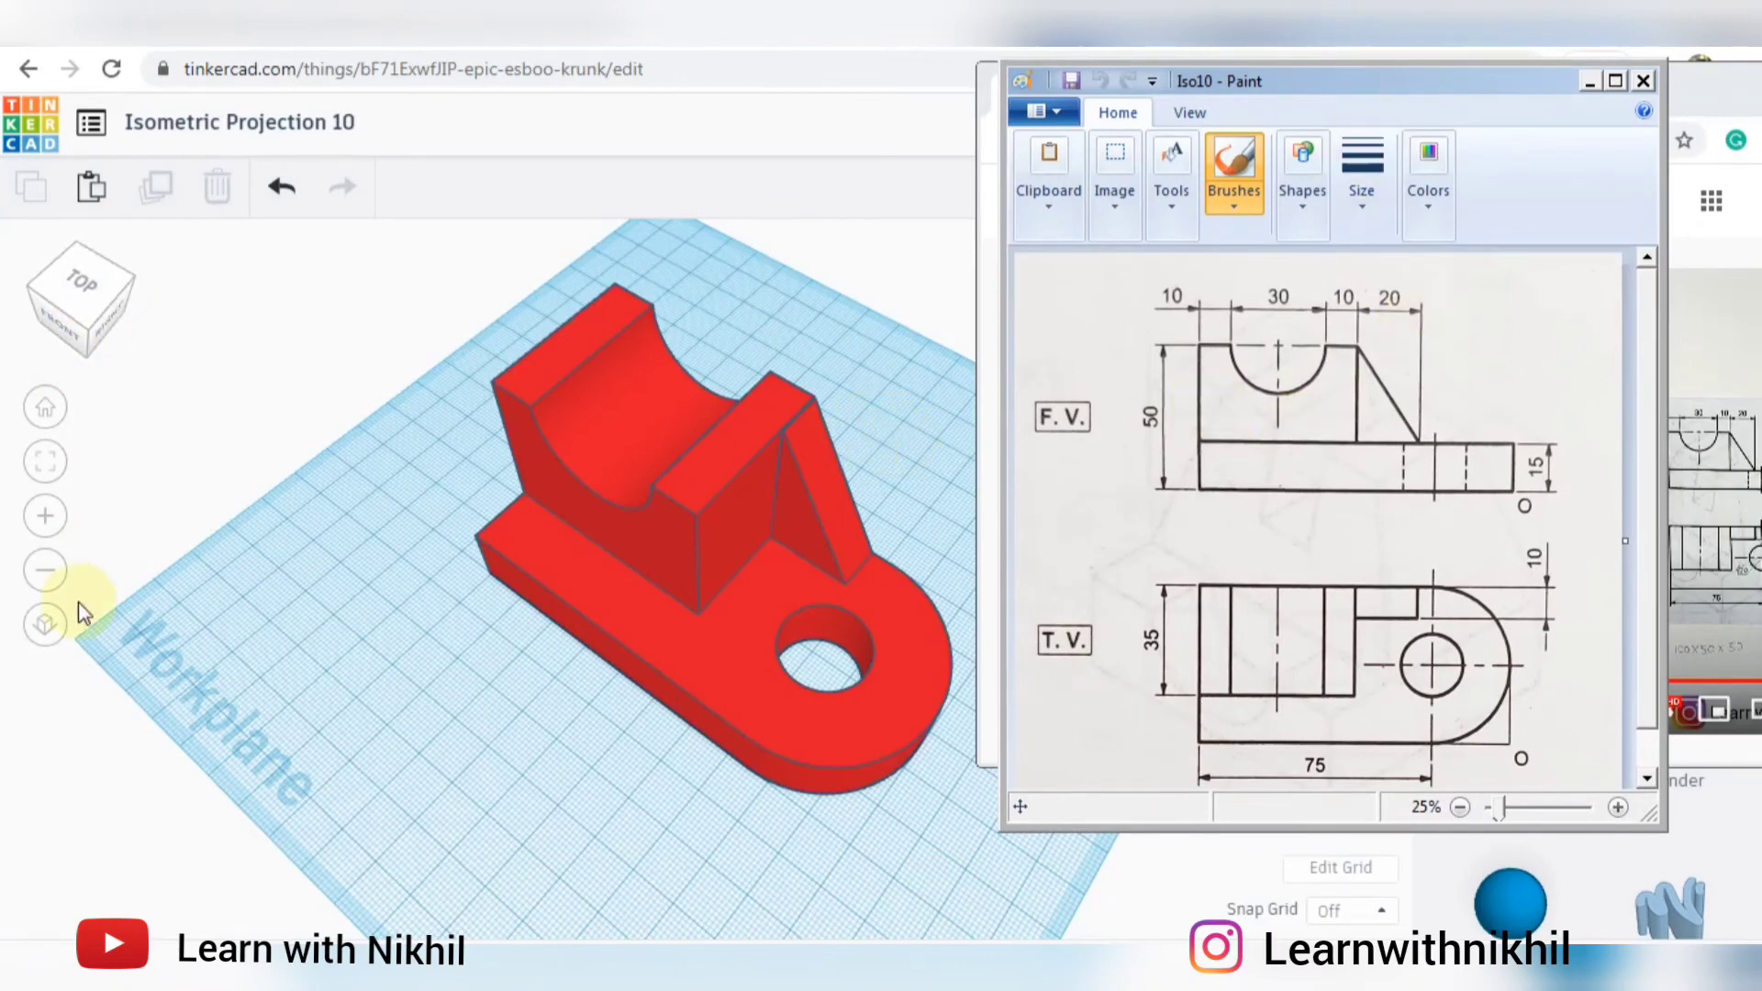
{"action": "left_click", "coordinate": [48, 633]}
{"action": "left_click", "coordinate": [57, 323]}
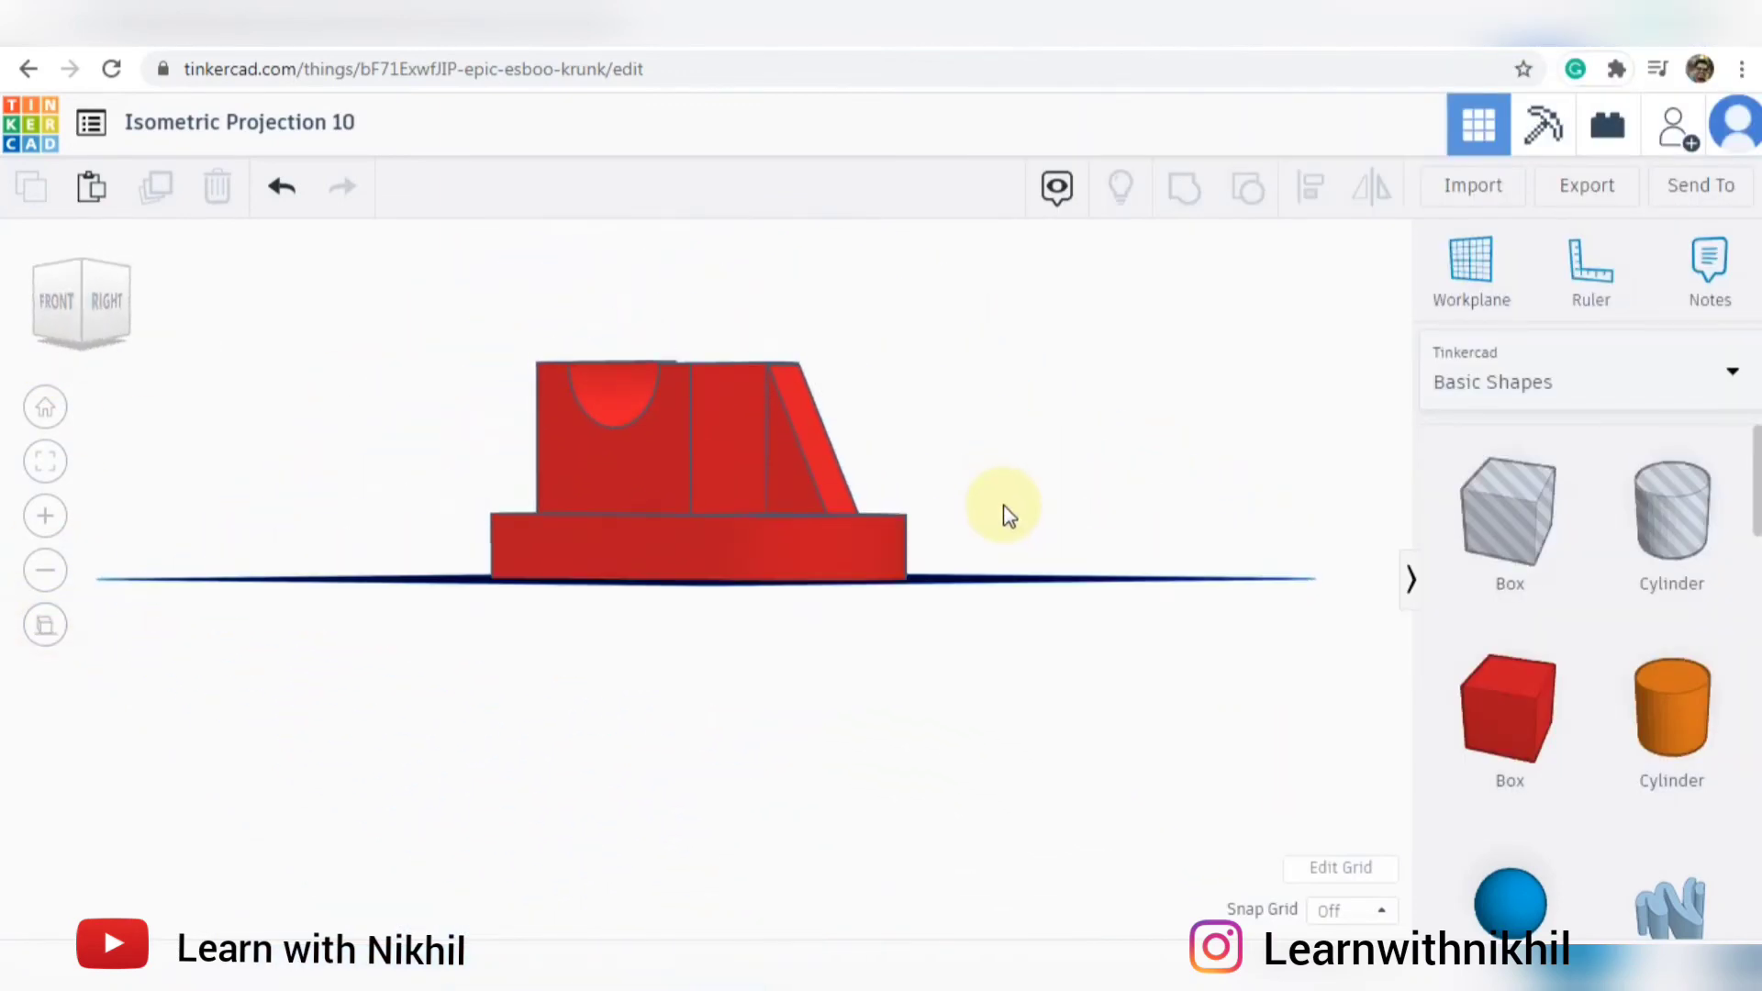
{"action": "right_click_drag", "start_coordinate": [1092, 534], "coordinate": [399, 417]}
{"action": "left_click", "coordinate": [58, 317]}
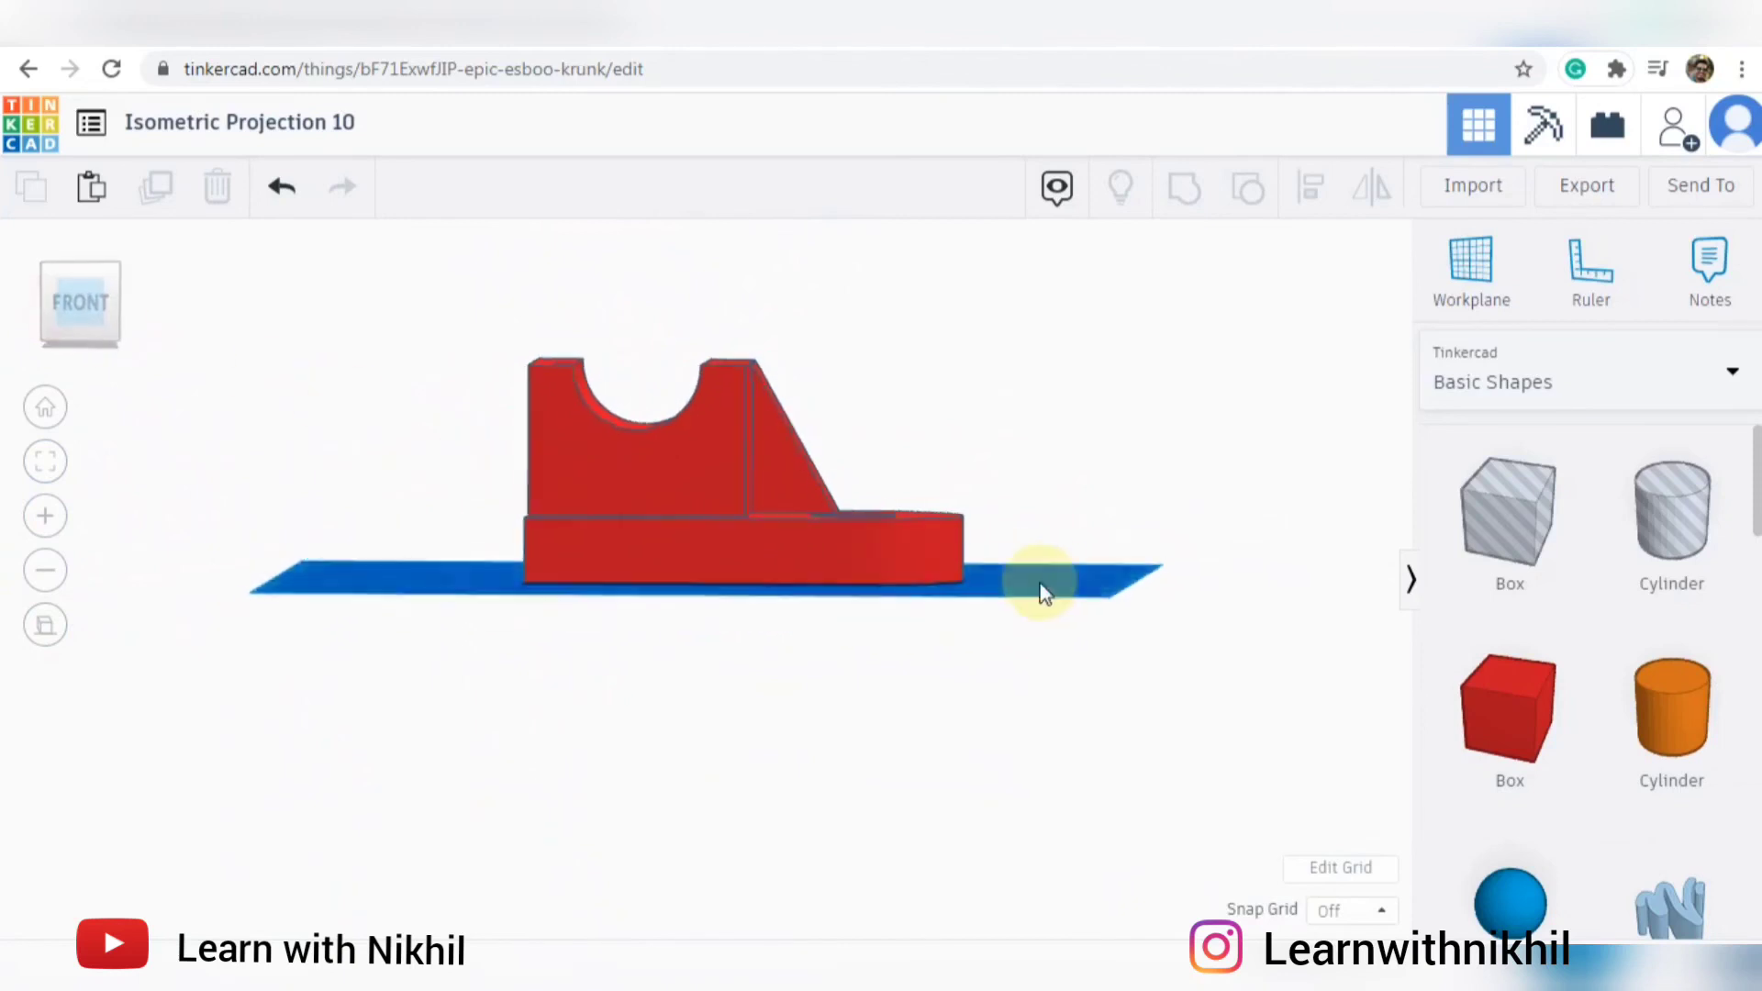
{"action": "key", "text": "alt+Tab"}
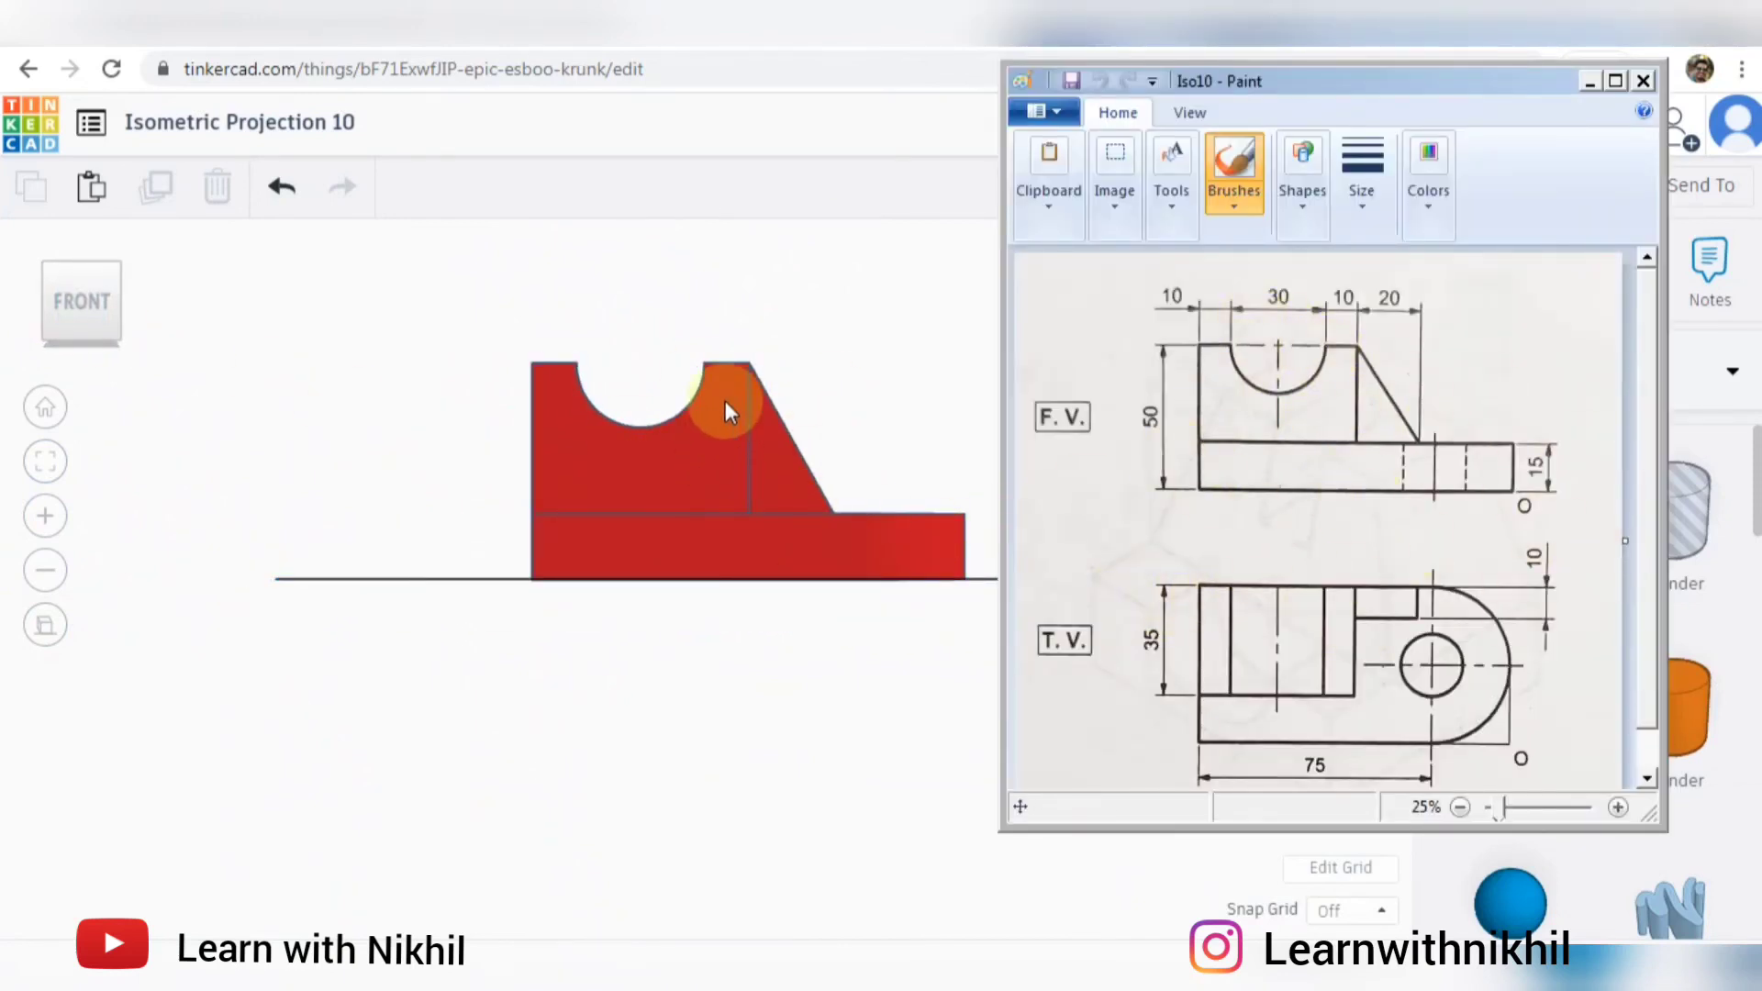
- Show the model from the top and compare it with the top view in the reference drawing
{"action": "right_click_drag", "start_coordinate": [858, 373], "coordinate": [862, 616]}
{"action": "left_click_drag", "start_coordinate": [118, 306], "coordinate": [270, 422]}
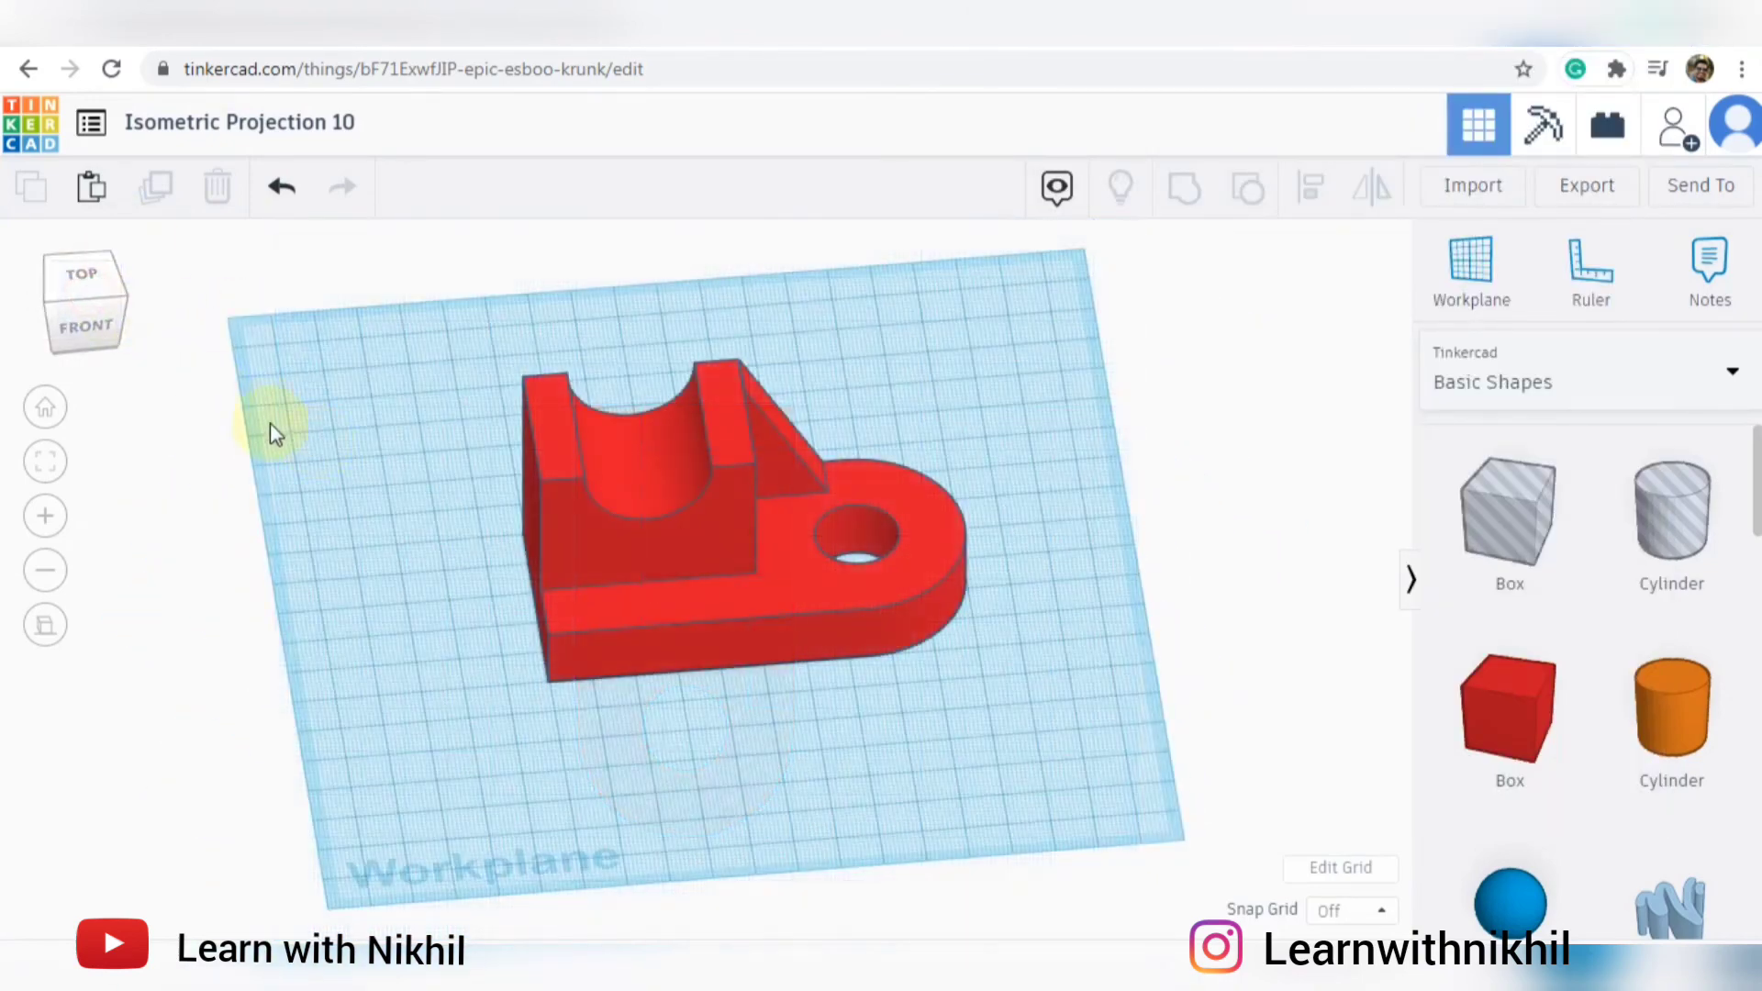
{"action": "left_click", "coordinate": [84, 268]}
{"action": "key", "text": "alt+Tab"}
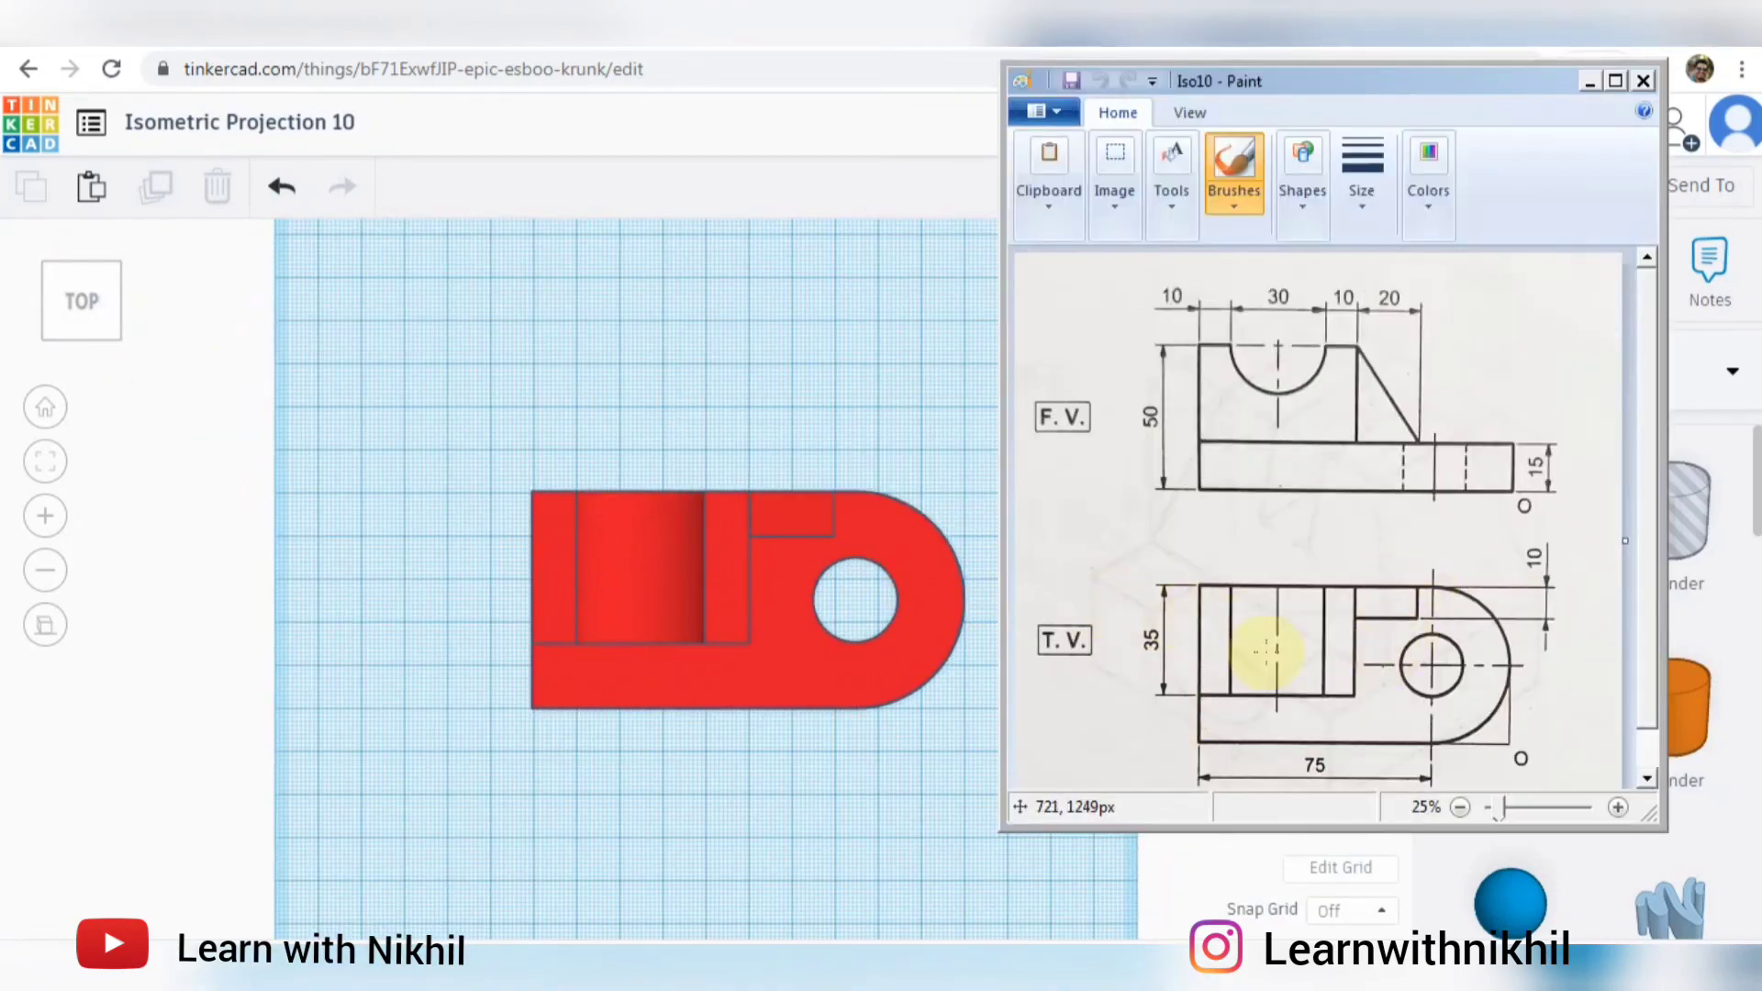
- Return the model to a perspective view and compare it with the isometric drawing in the YouTube video
{"action": "left_click", "coordinate": [195, 980]}
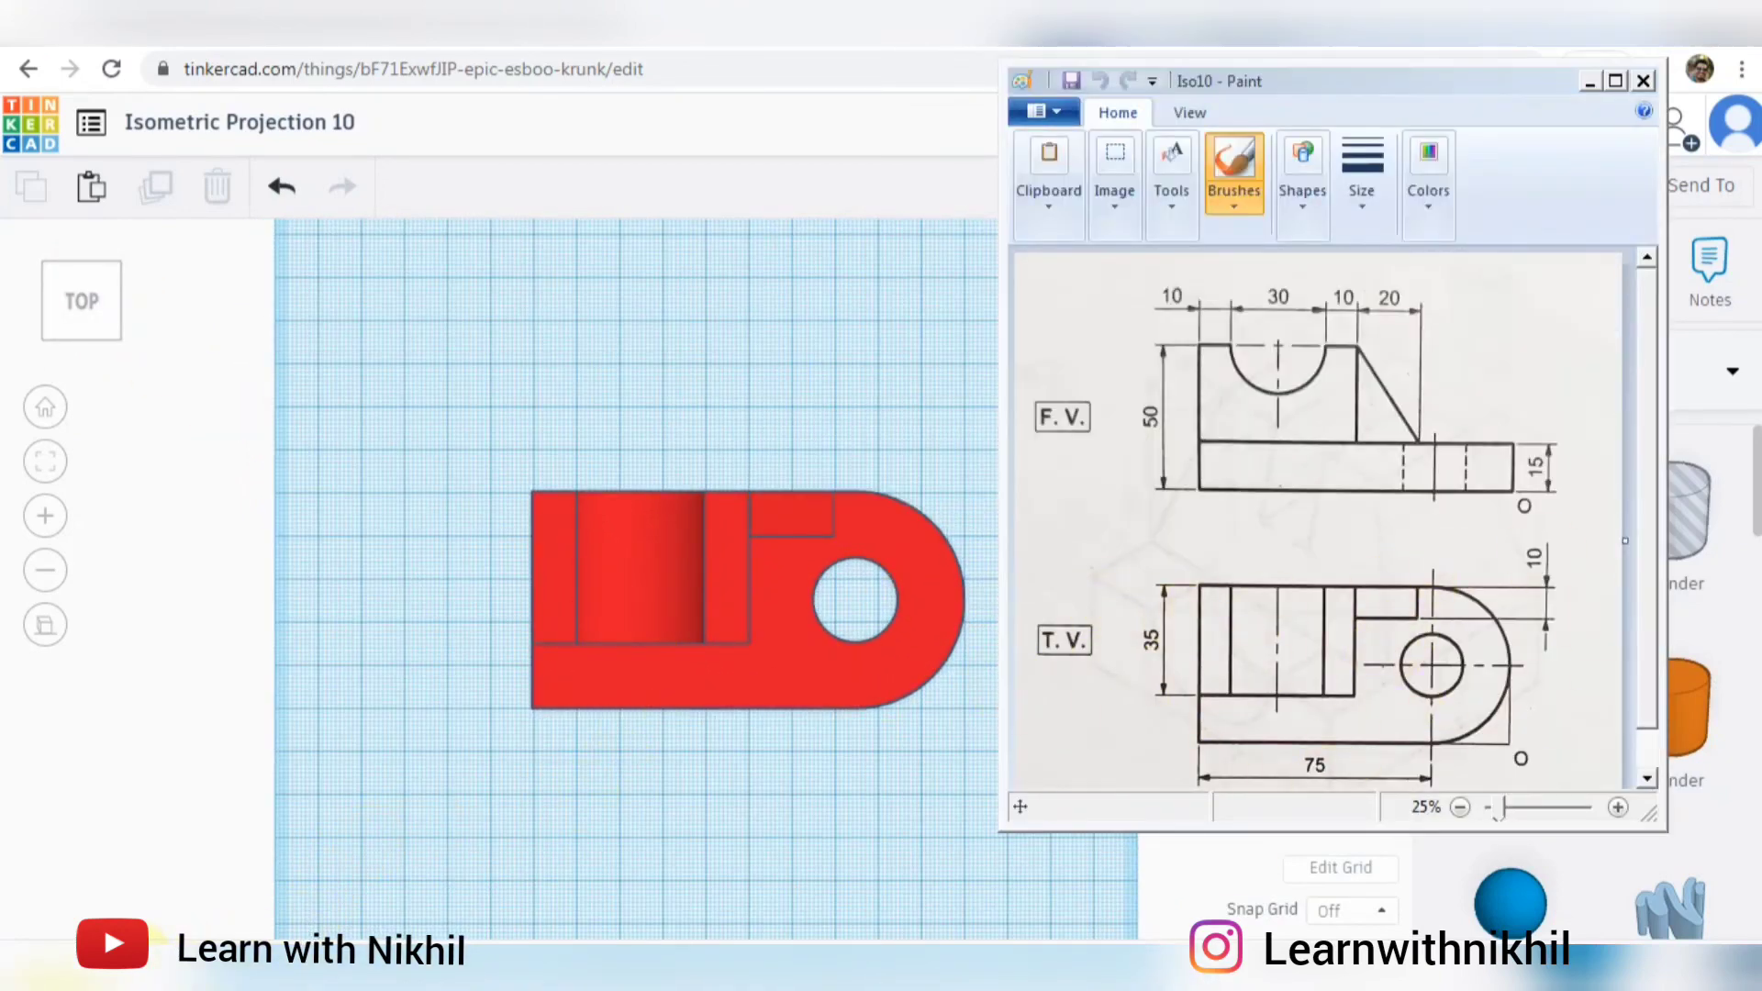
{"action": "left_click", "coordinate": [200, 918]}
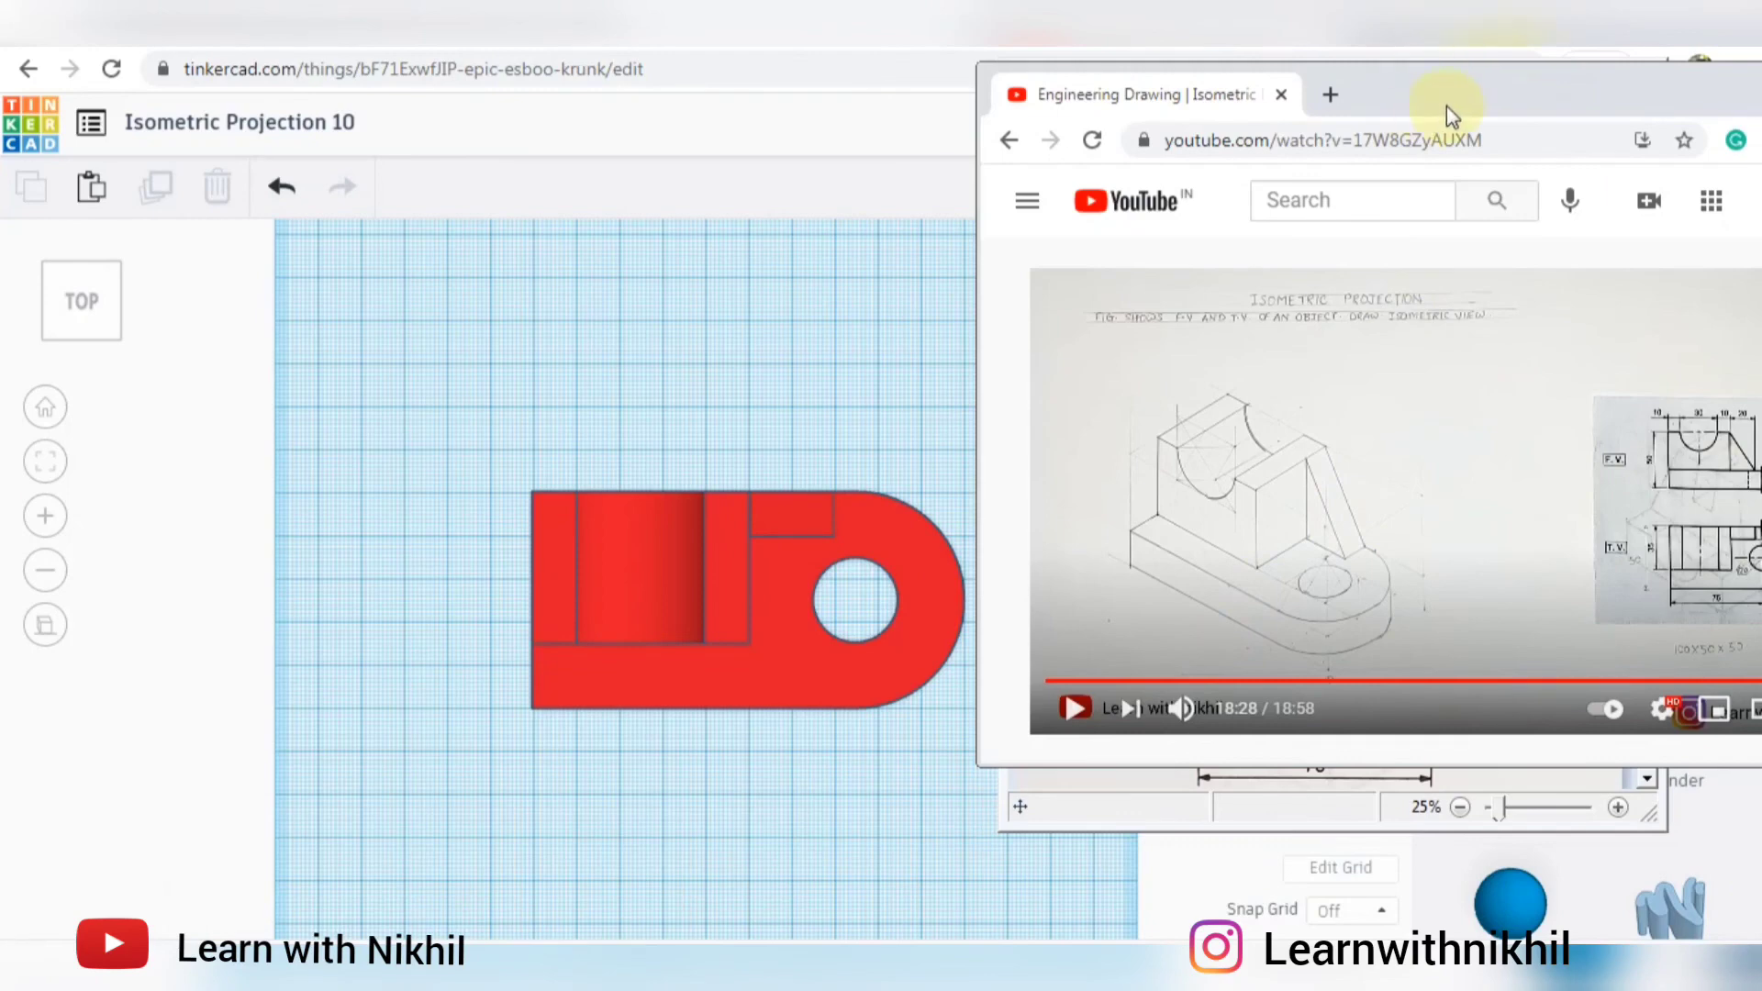
{"action": "mouse_move", "coordinate": [1446, 107]}
{"action": "left_mouse_down"}
{"action": "mouse_move", "coordinate": [872, 4]}
{"action": "mouse_move", "coordinate": [596, 168]}
{"action": "mouse_move", "coordinate": [1459, 173]}
{"action": "left_mouse_up"}
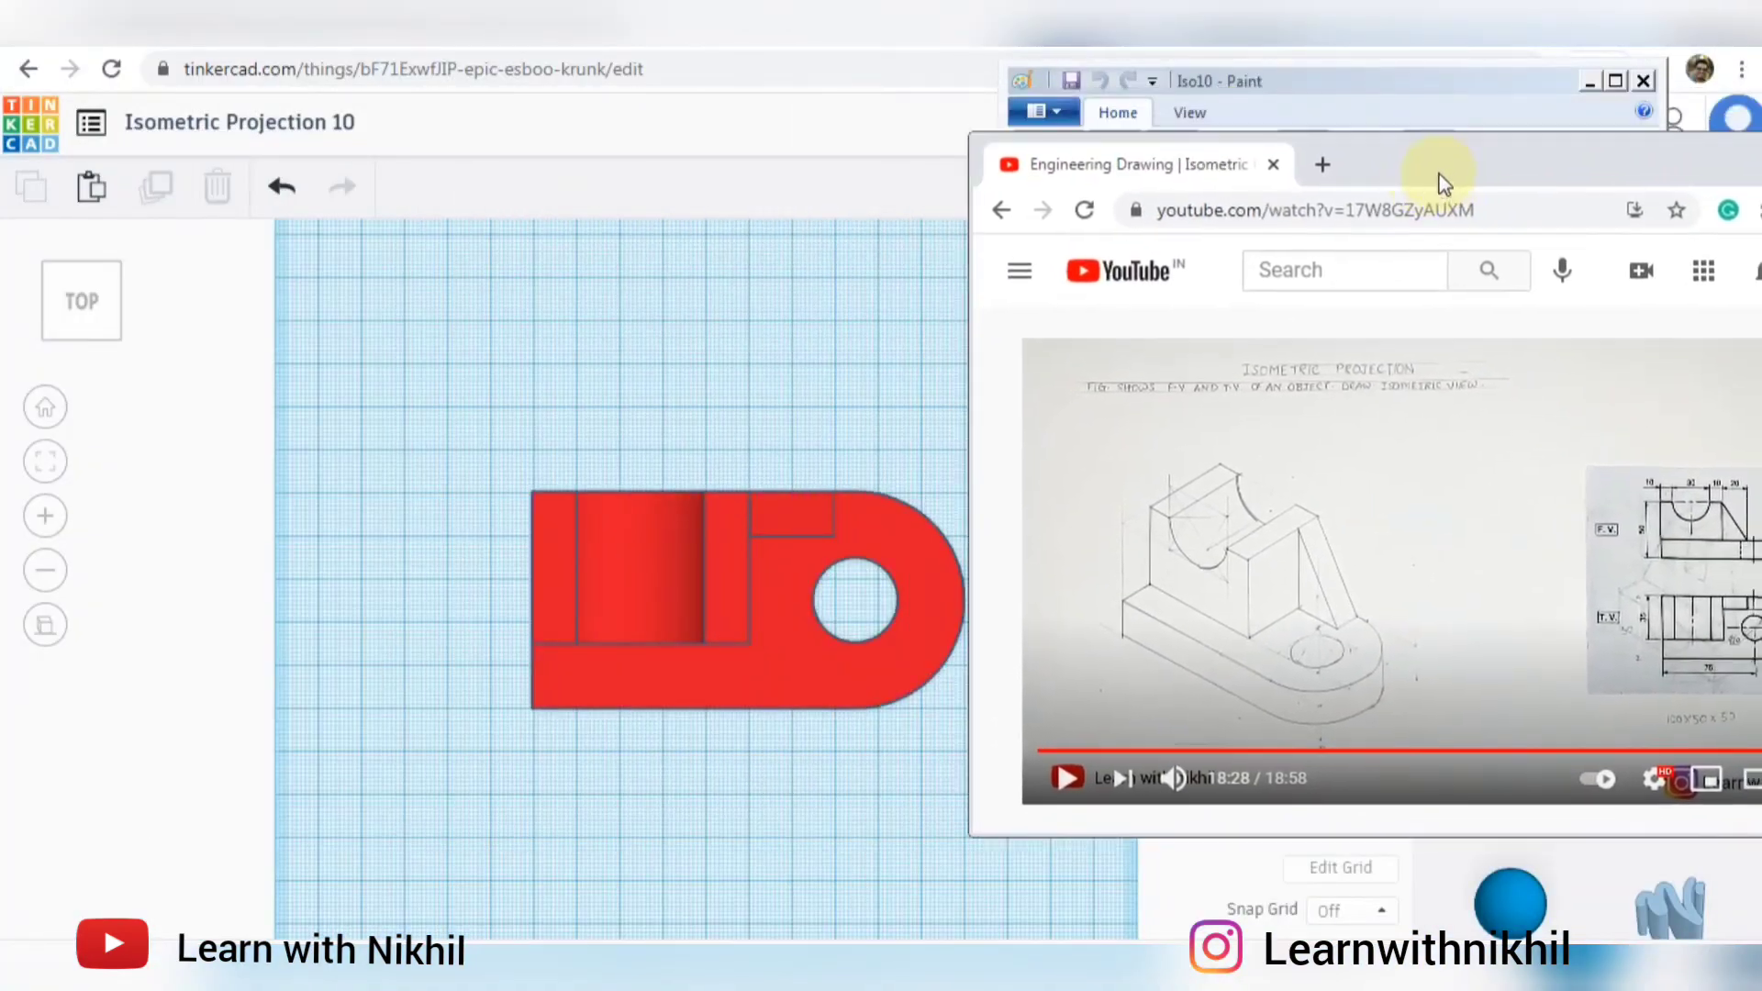
{"action": "left_click", "coordinate": [47, 629]}
{"action": "right_click_drag", "start_coordinate": [959, 856], "coordinate": [747, 720]}
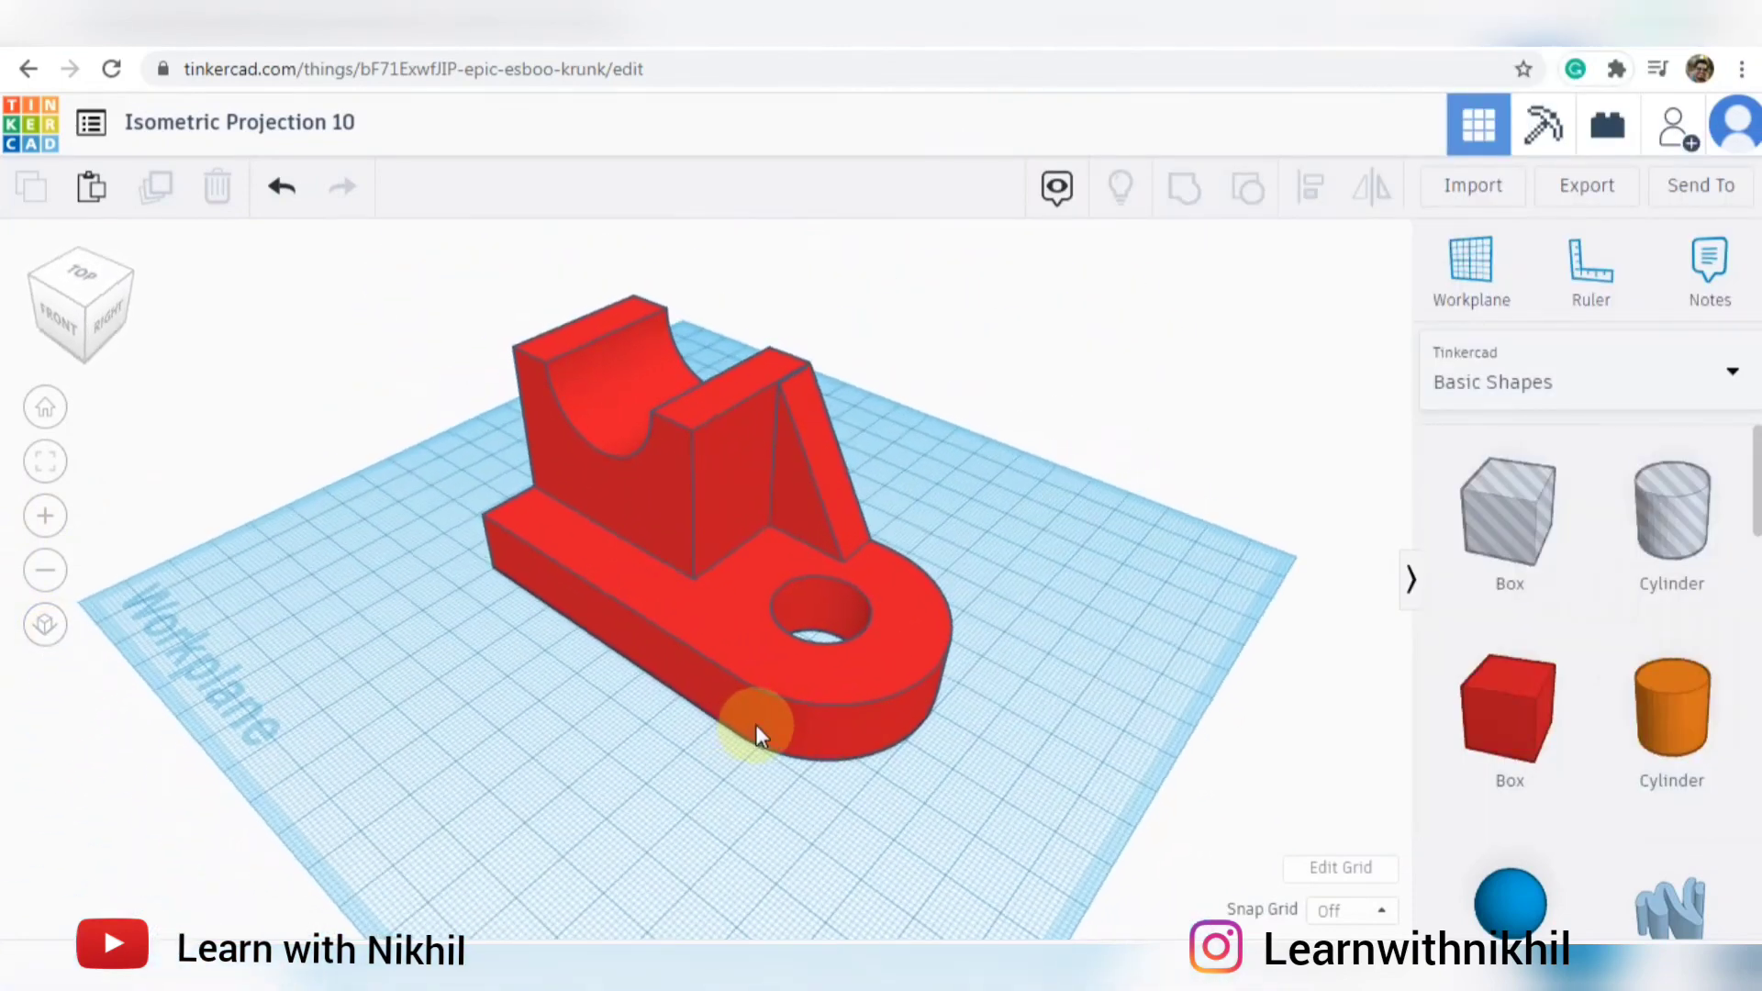
{"action": "key", "text": "alt+Tab"}
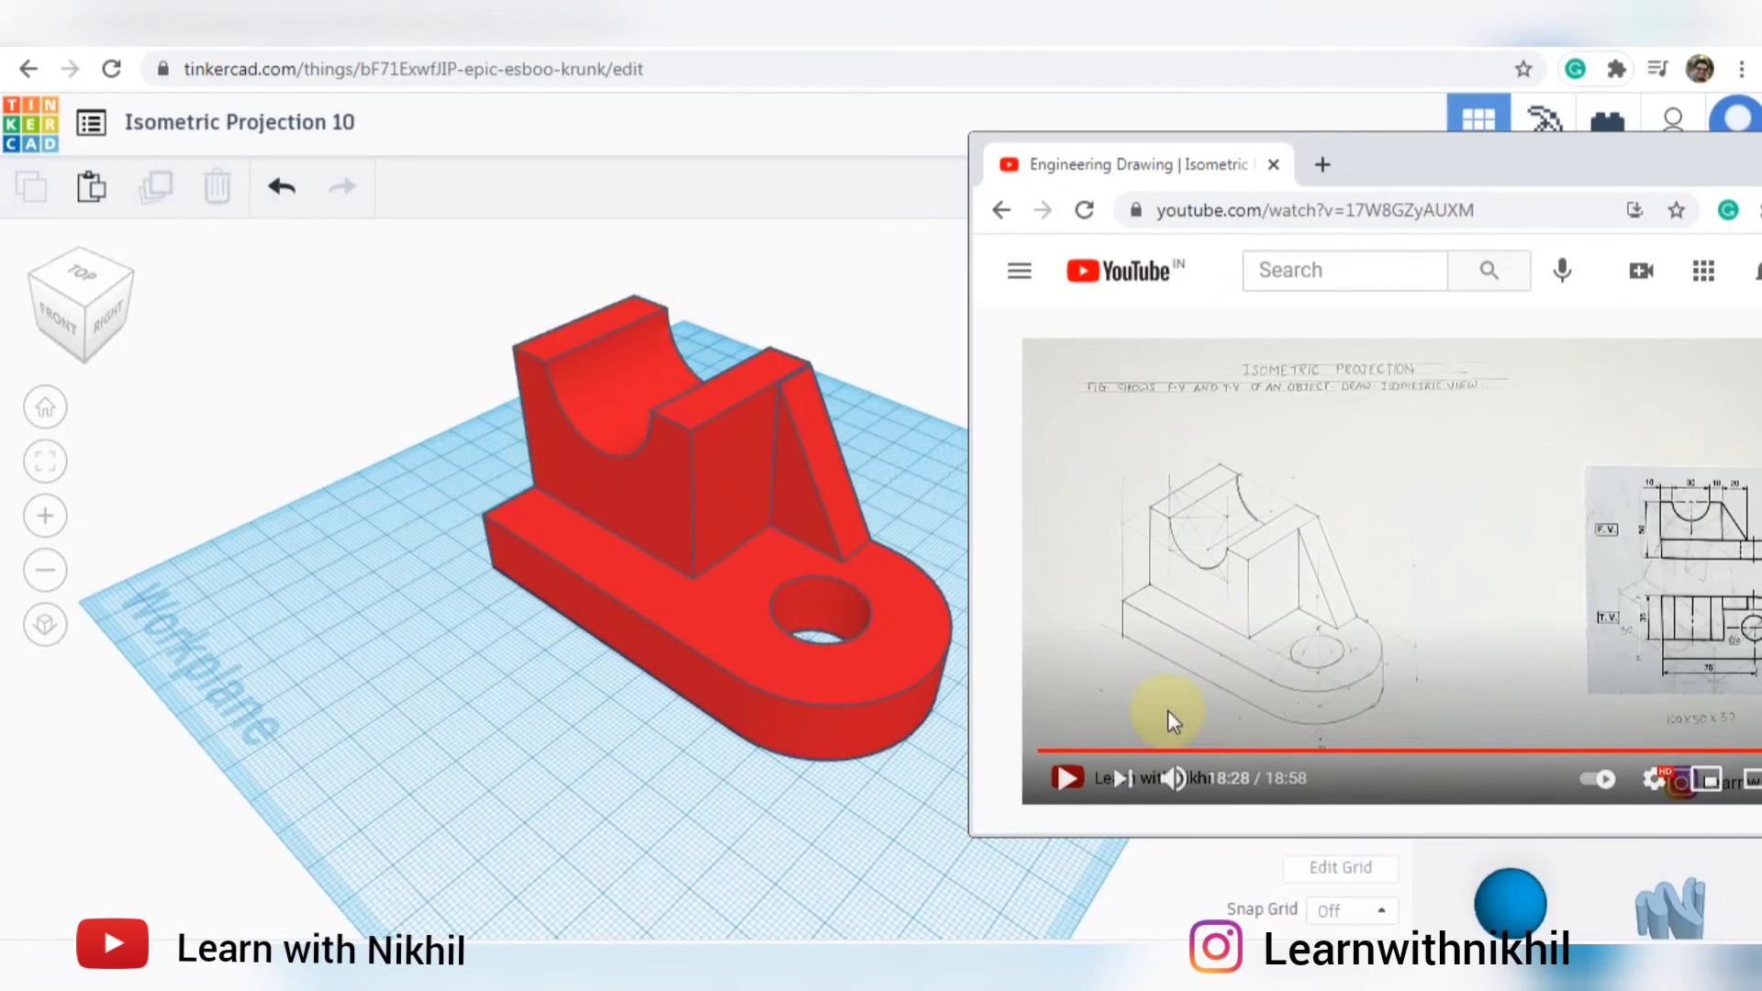
{"action": "left_click", "coordinate": [900, 498]}
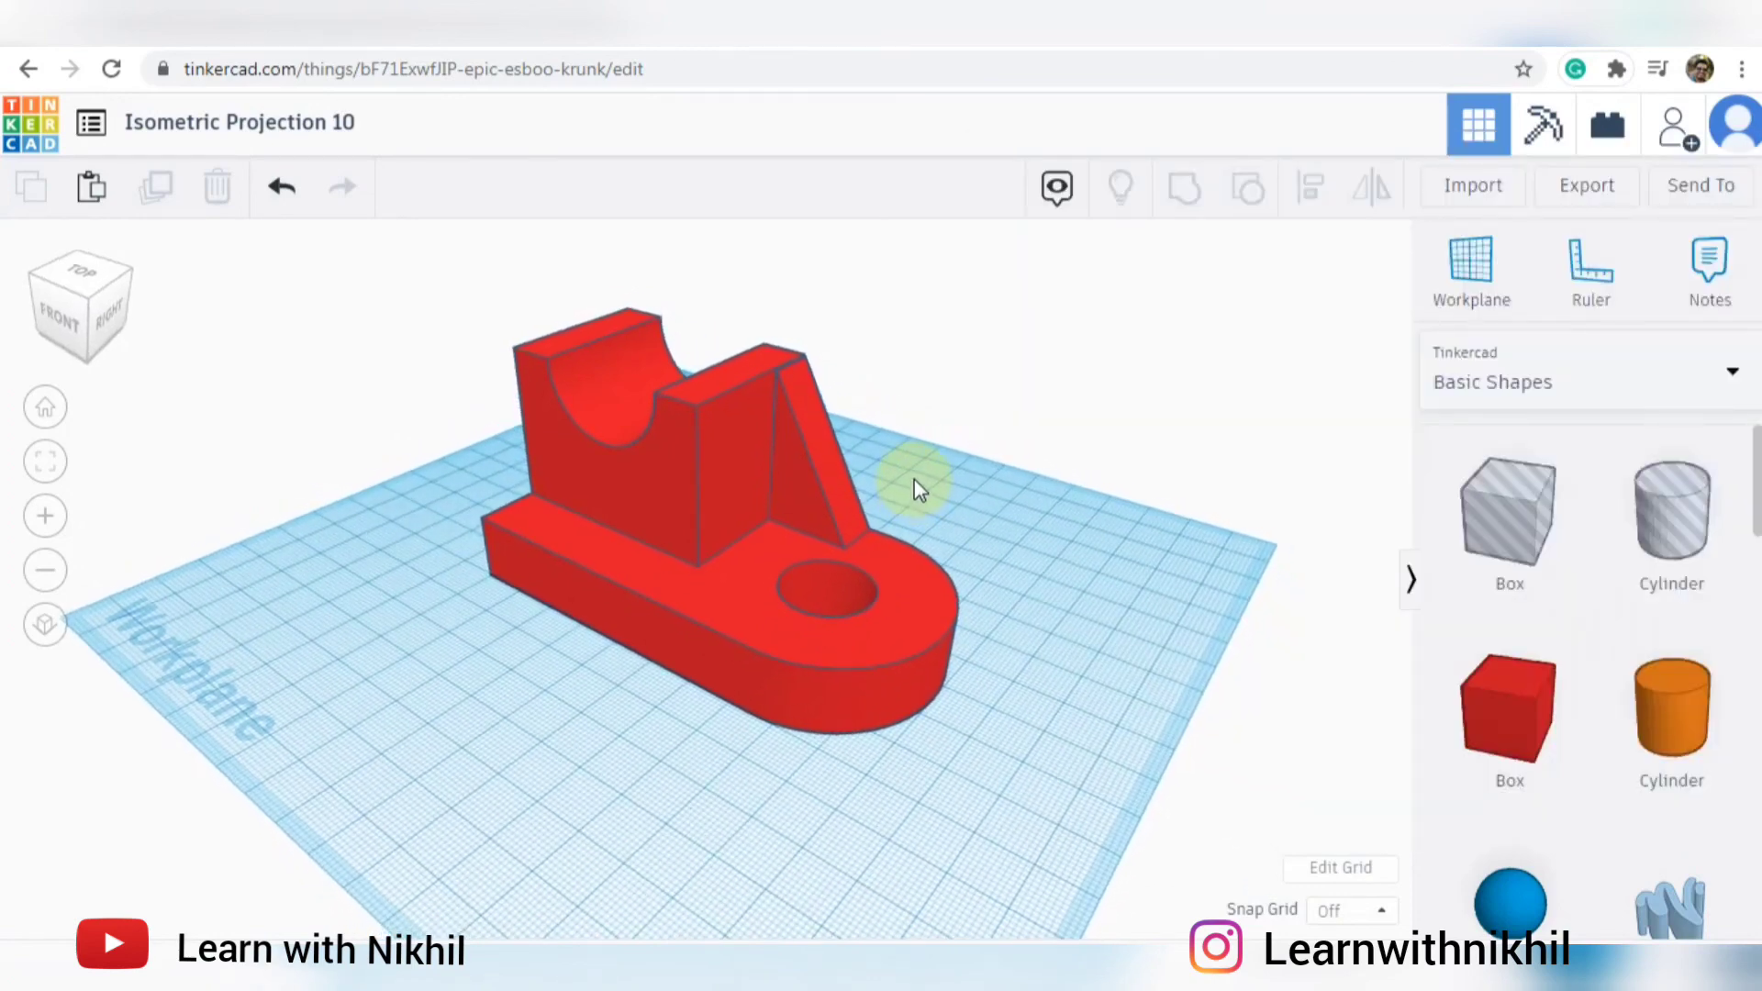
{"action": "key", "text": "alt+Tab"}
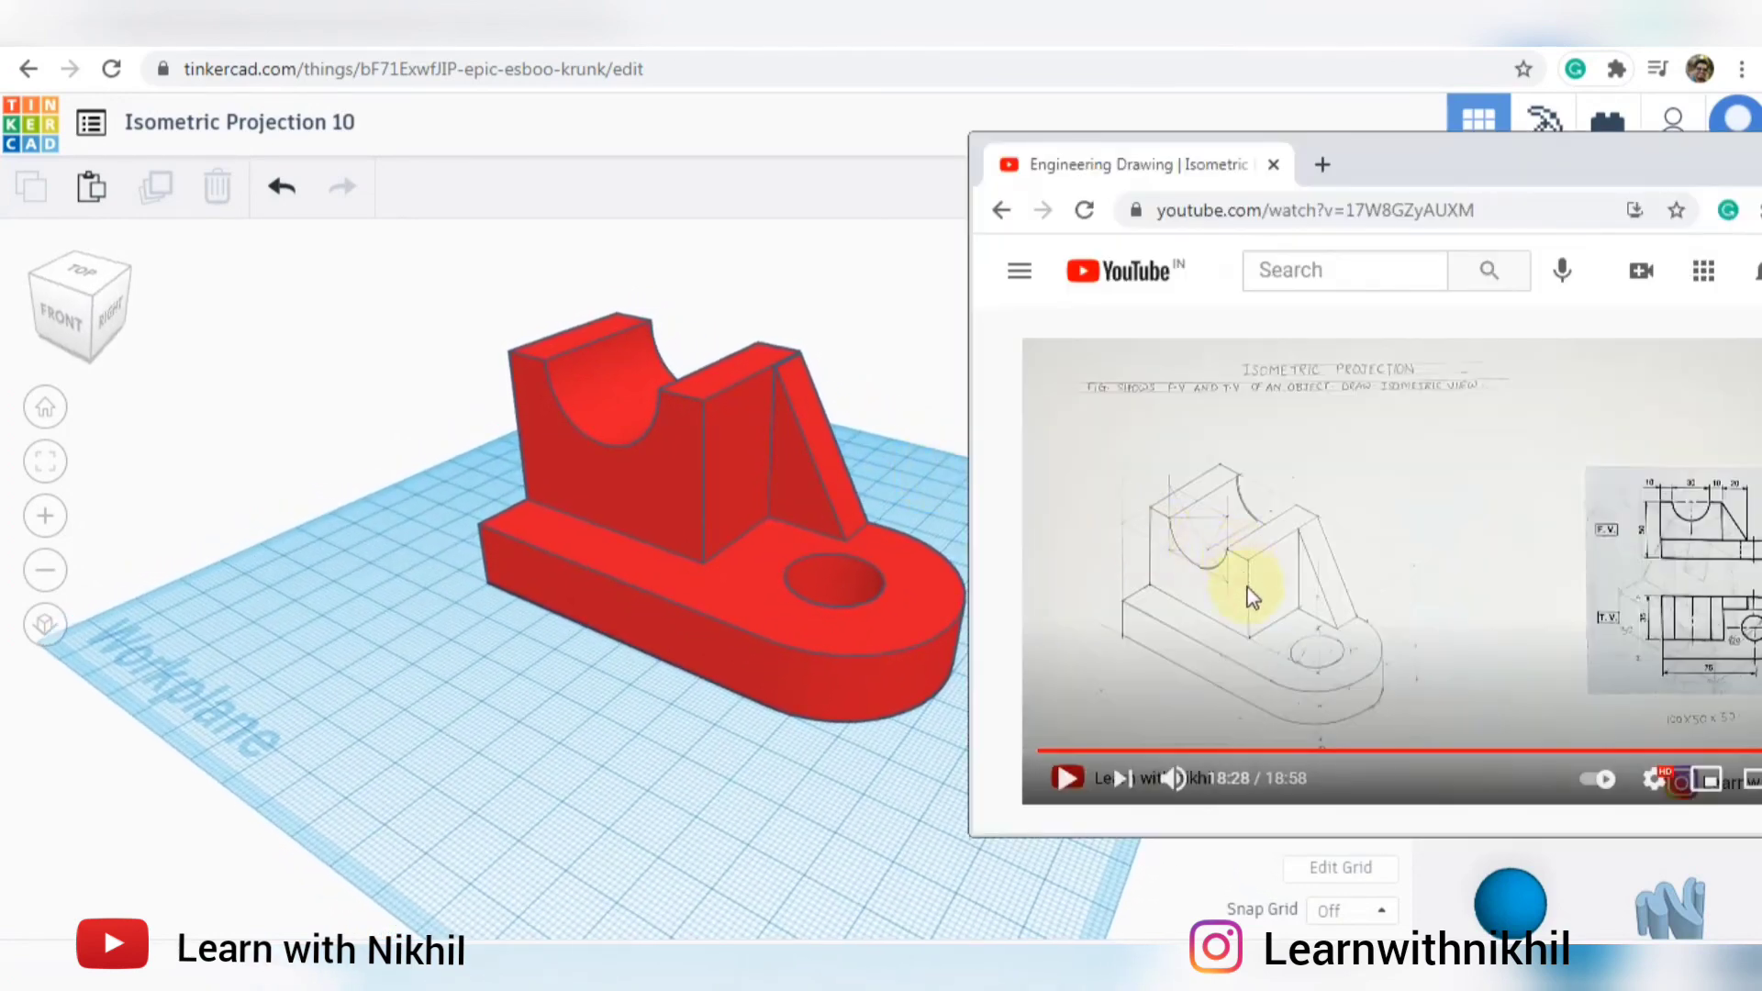
{"action": "left_click", "coordinate": [904, 431]}
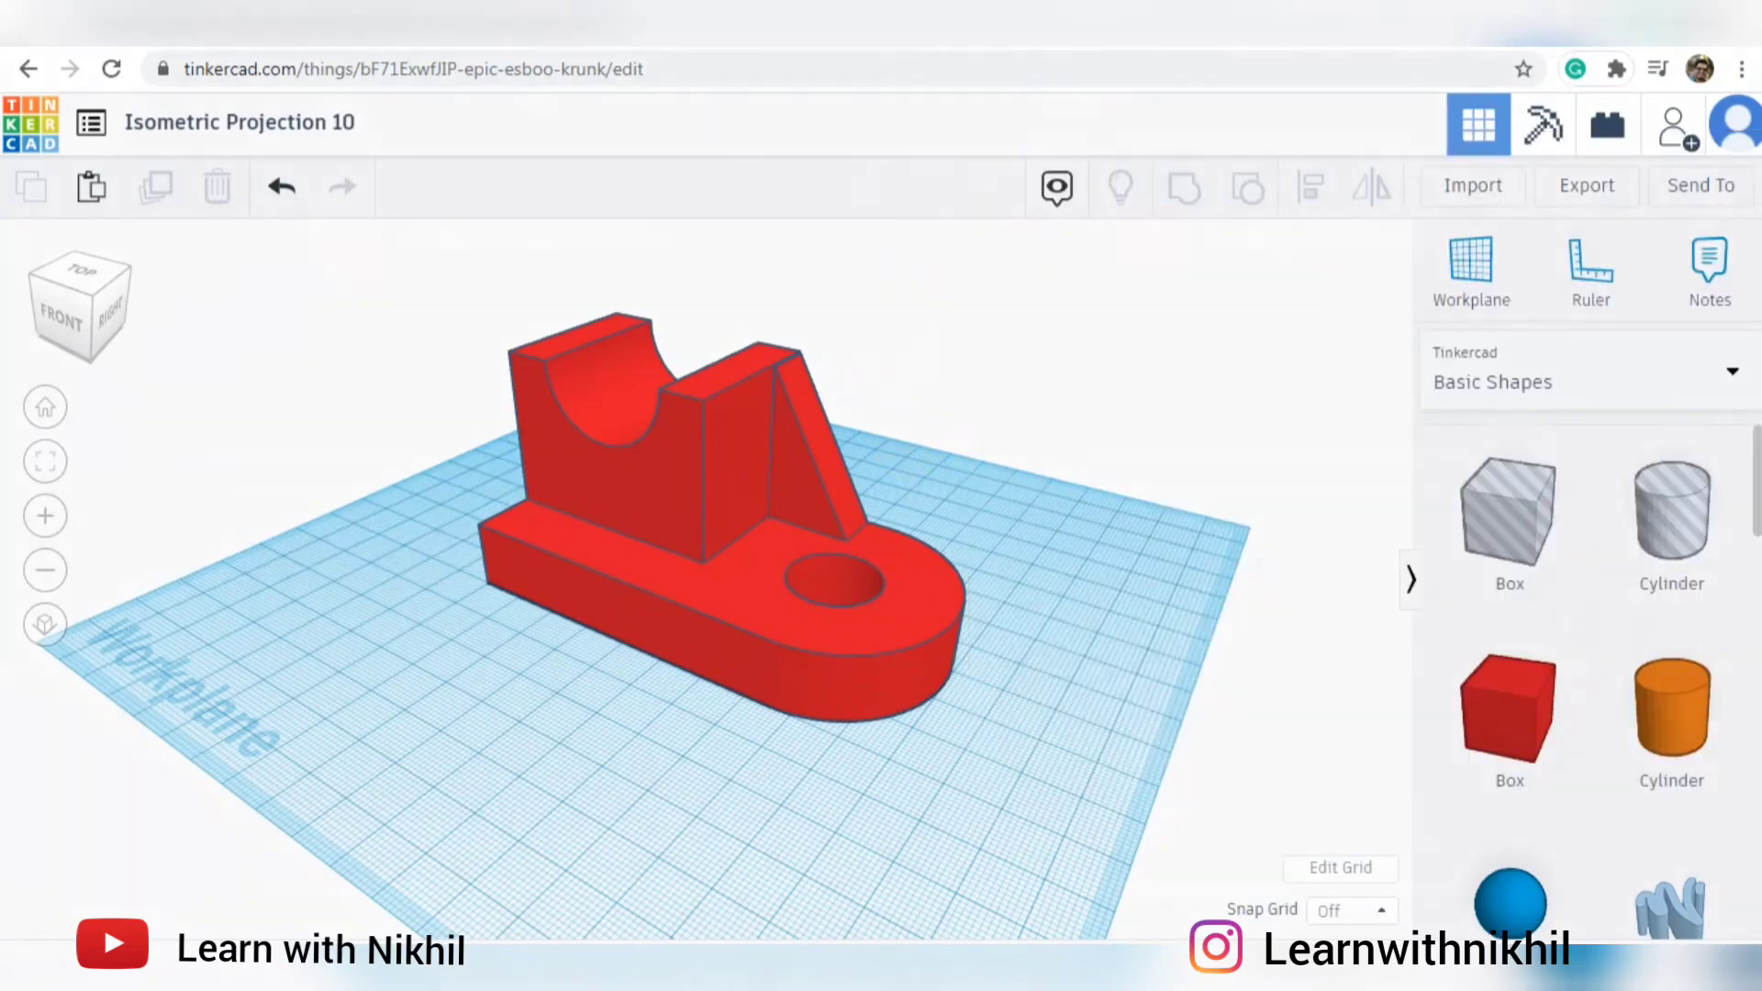